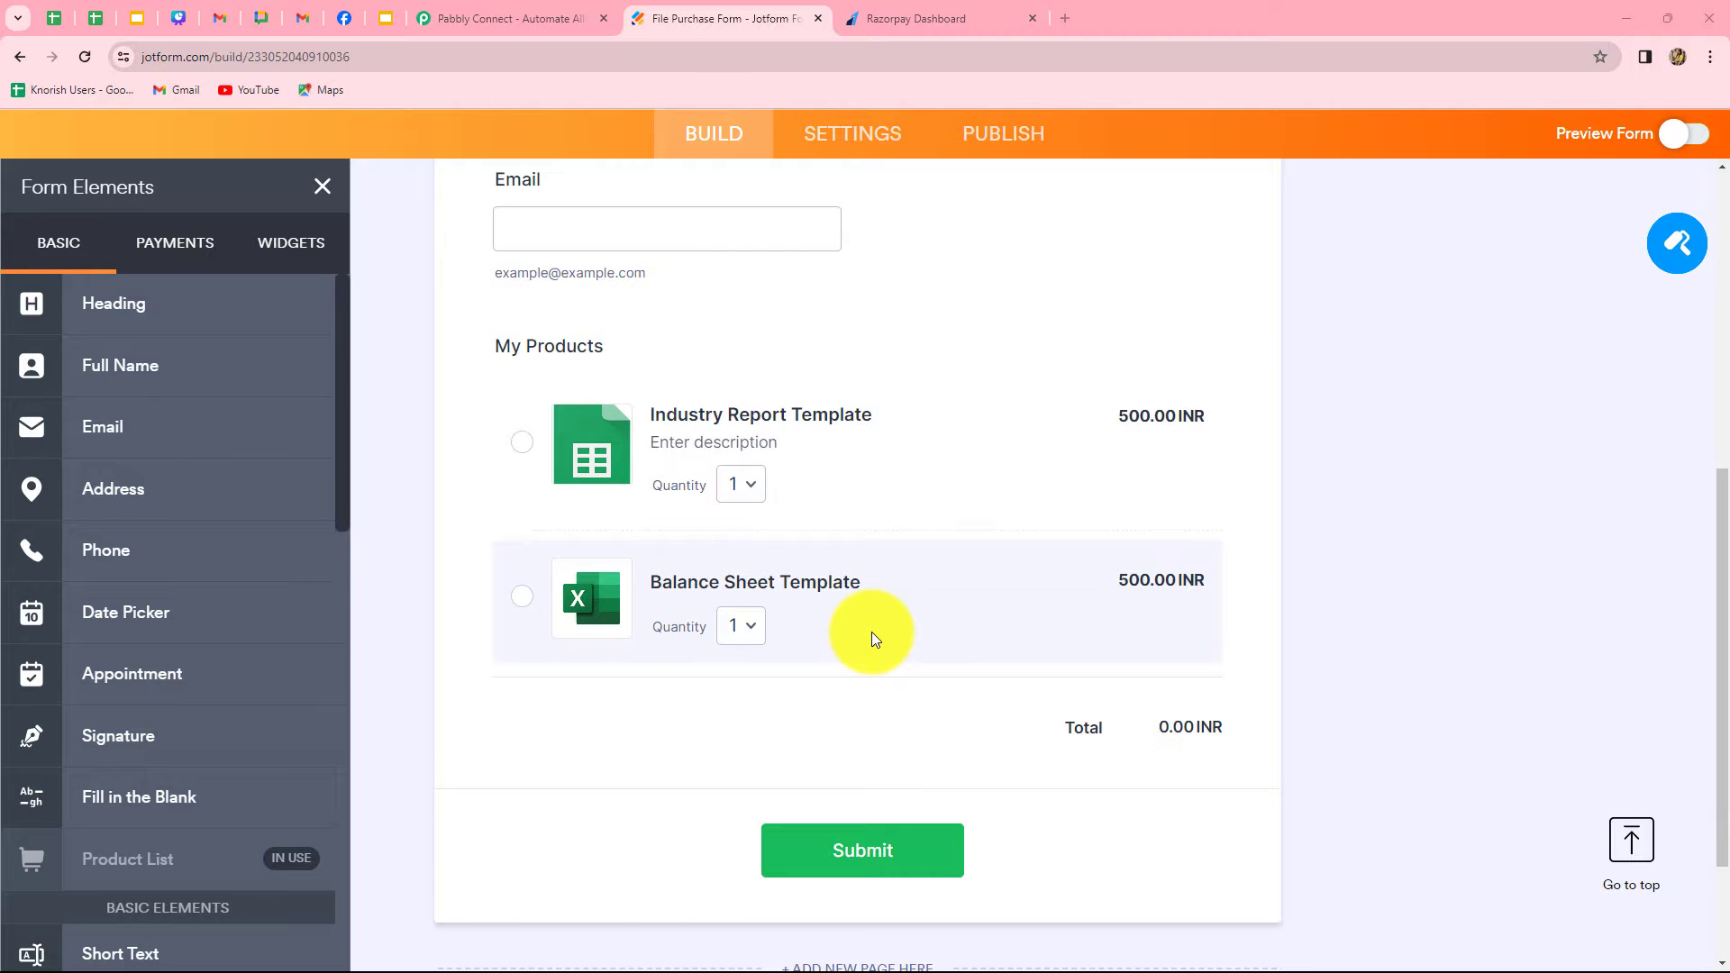
pyautogui.scroll(5, 872, 637)
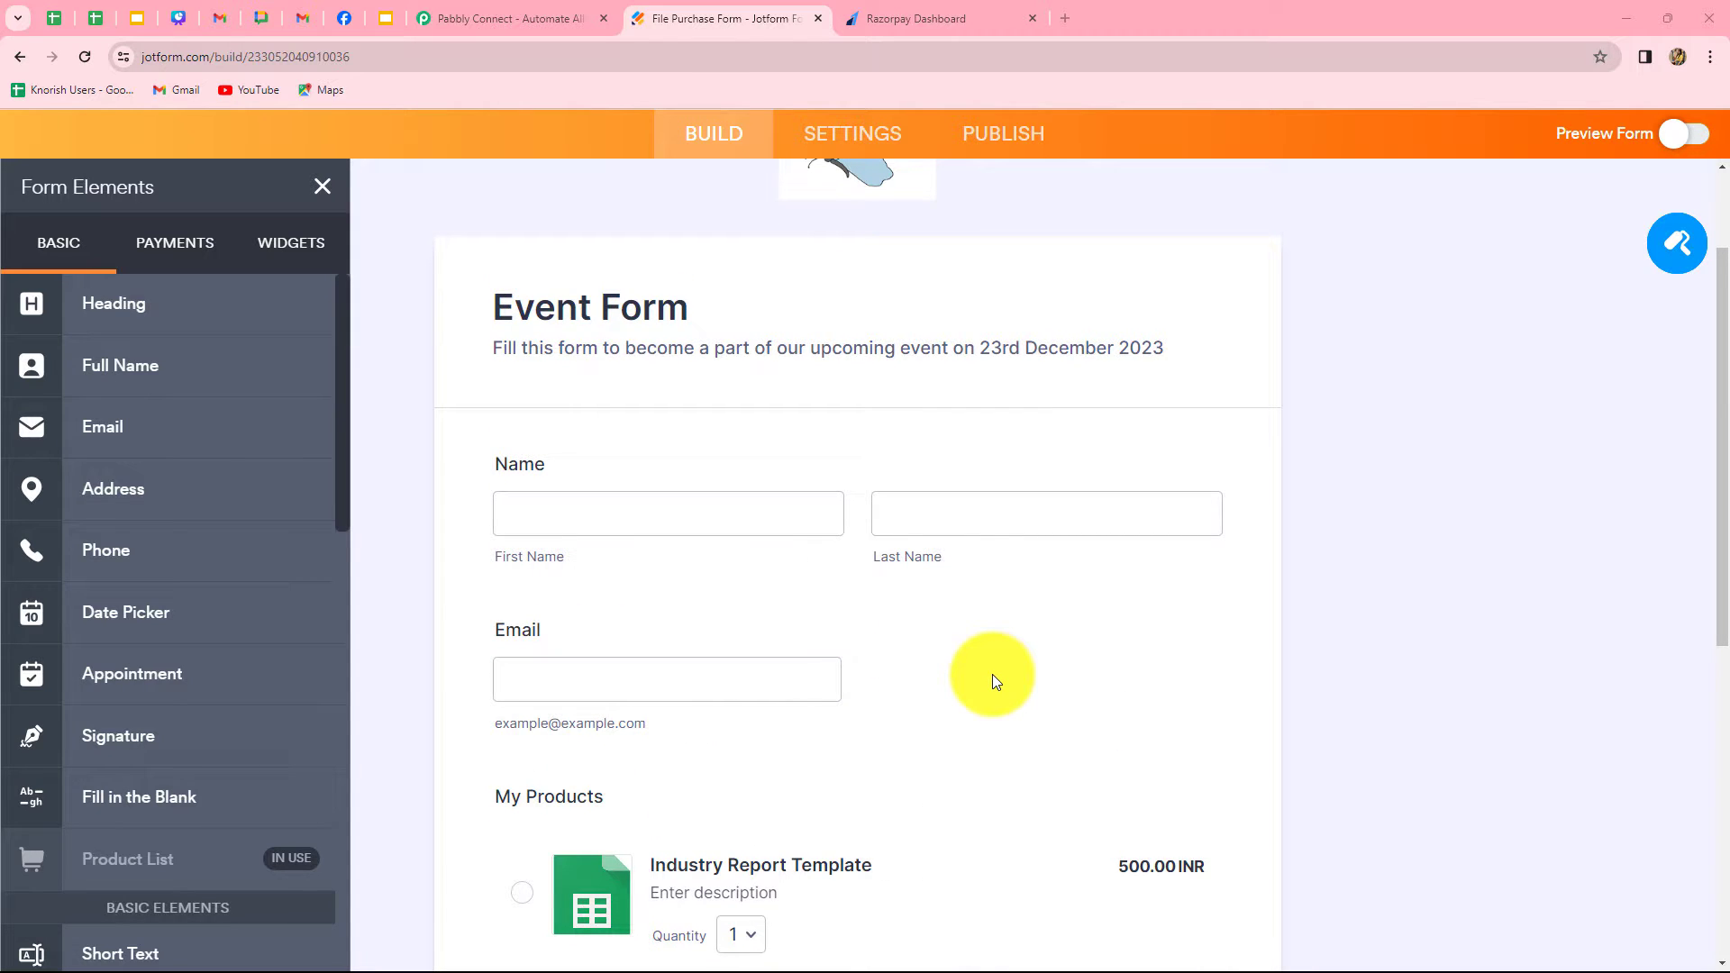
pyautogui.click(948, 18)
pyautogui.click(301, 18)
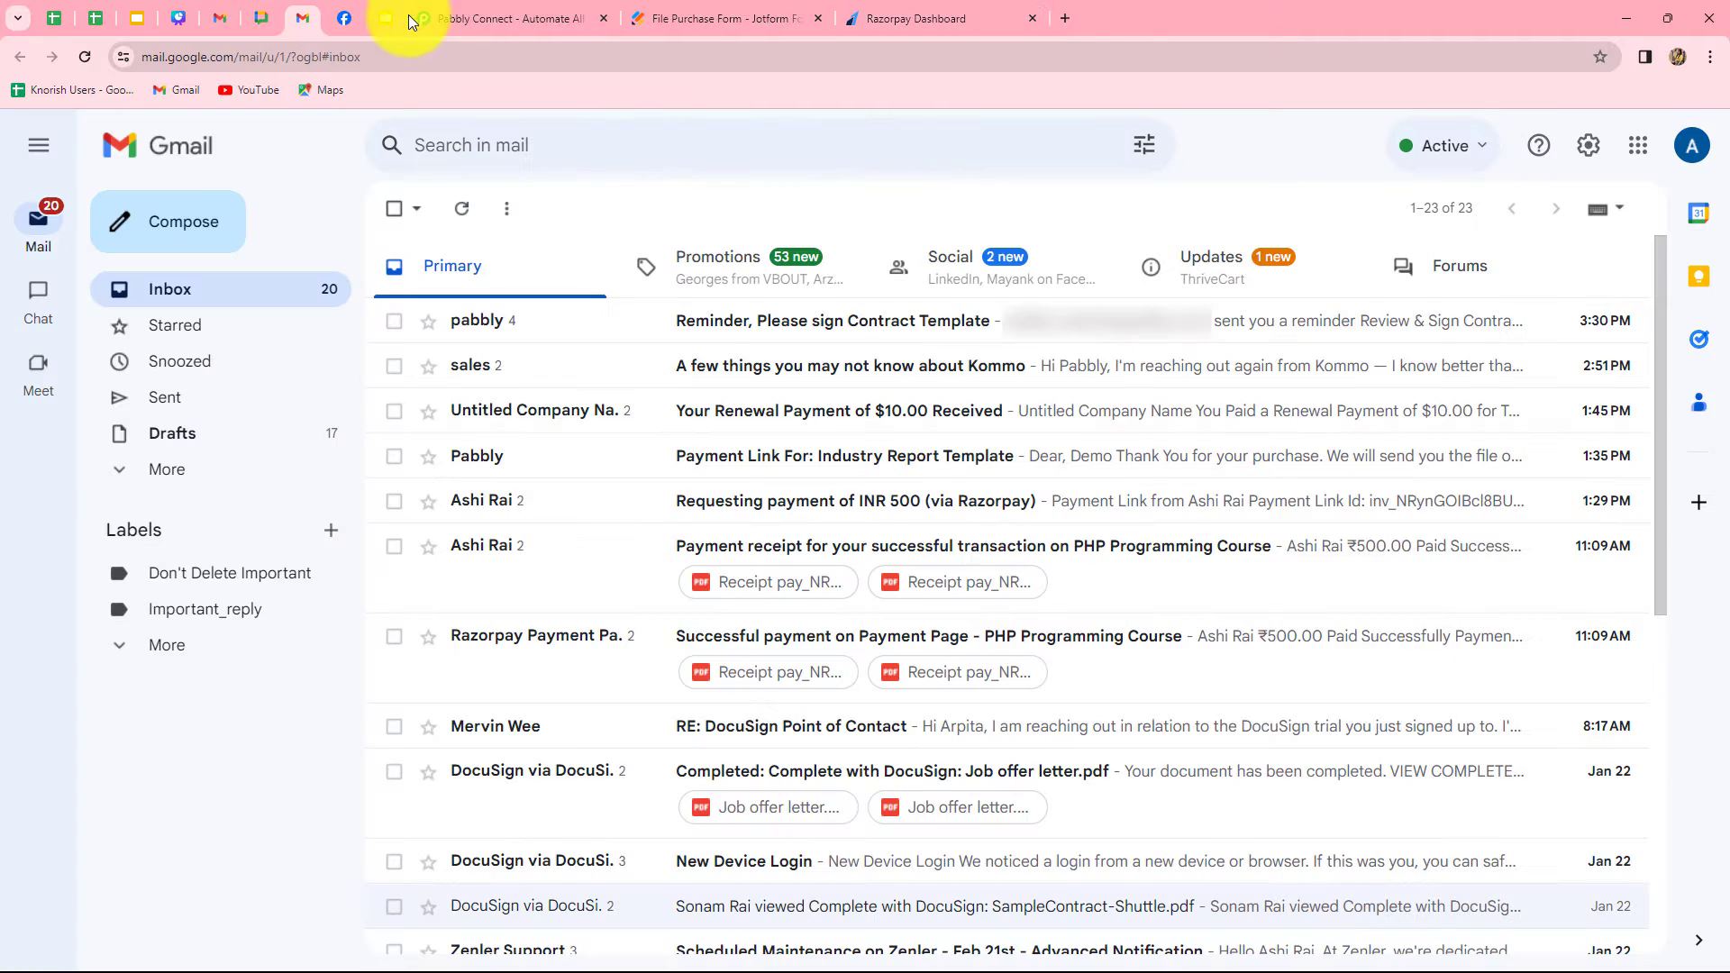
# Switch to the Pabbly Connect website, sign in, and access Pabbly Connect from the list of all apps
pyautogui.click(458, 15)
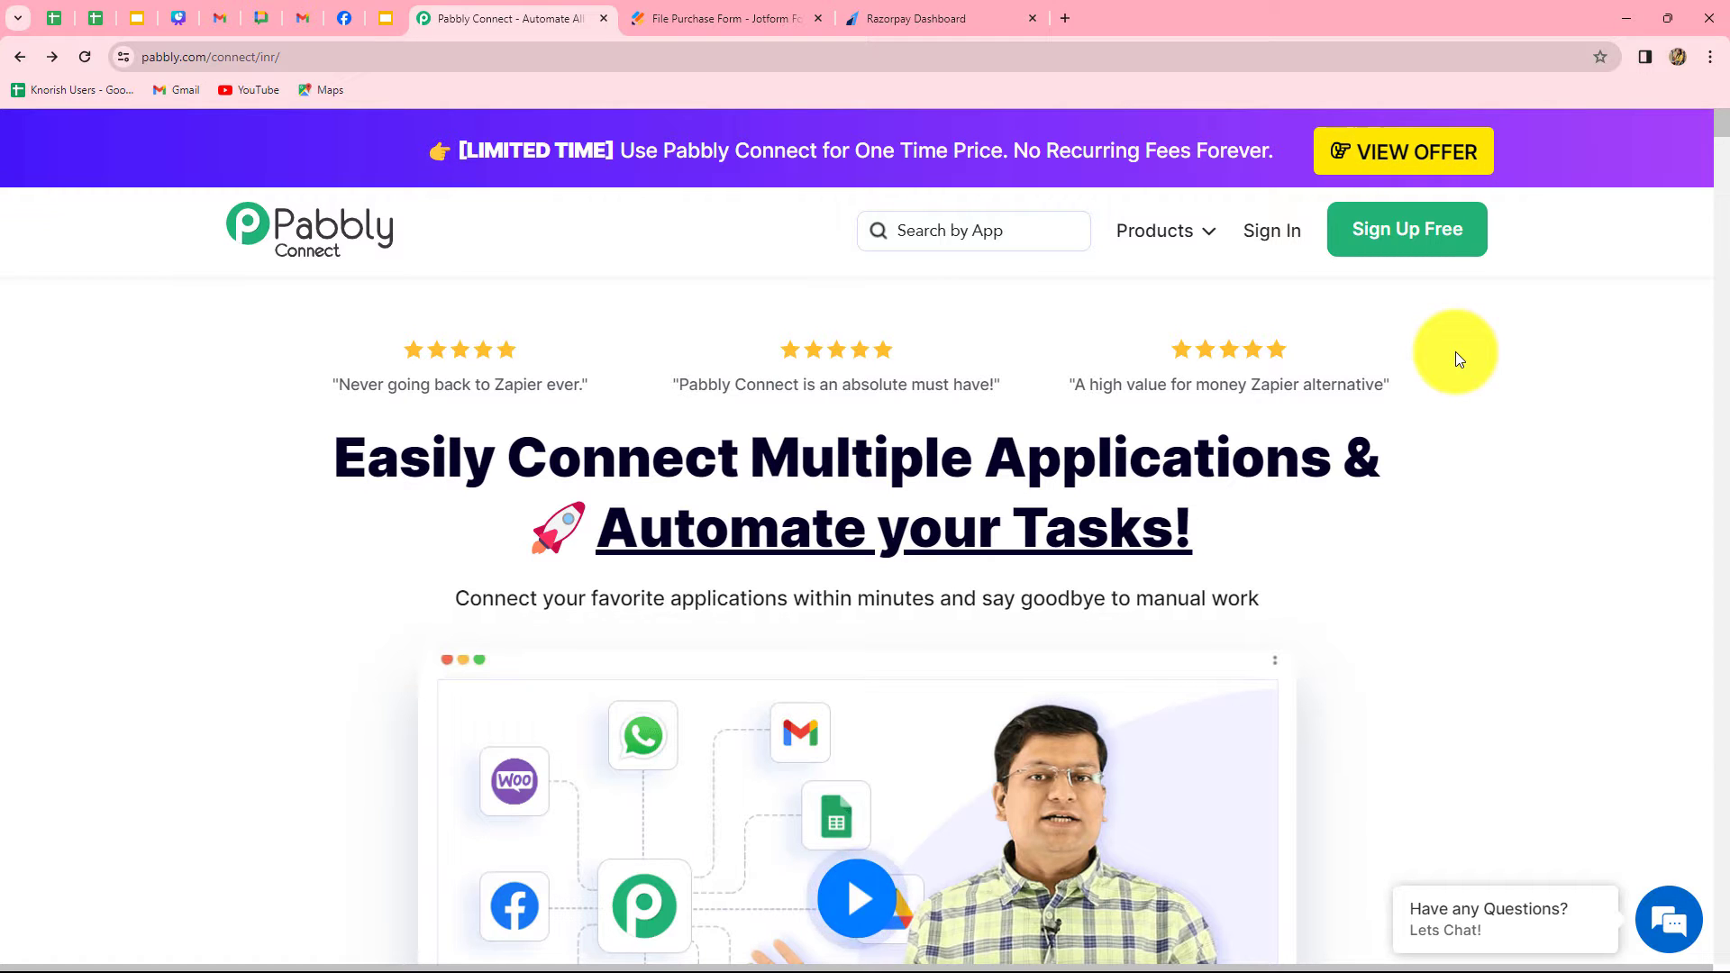
pyautogui.moveTo(387, 448); pyautogui.dragTo(1178, 590)
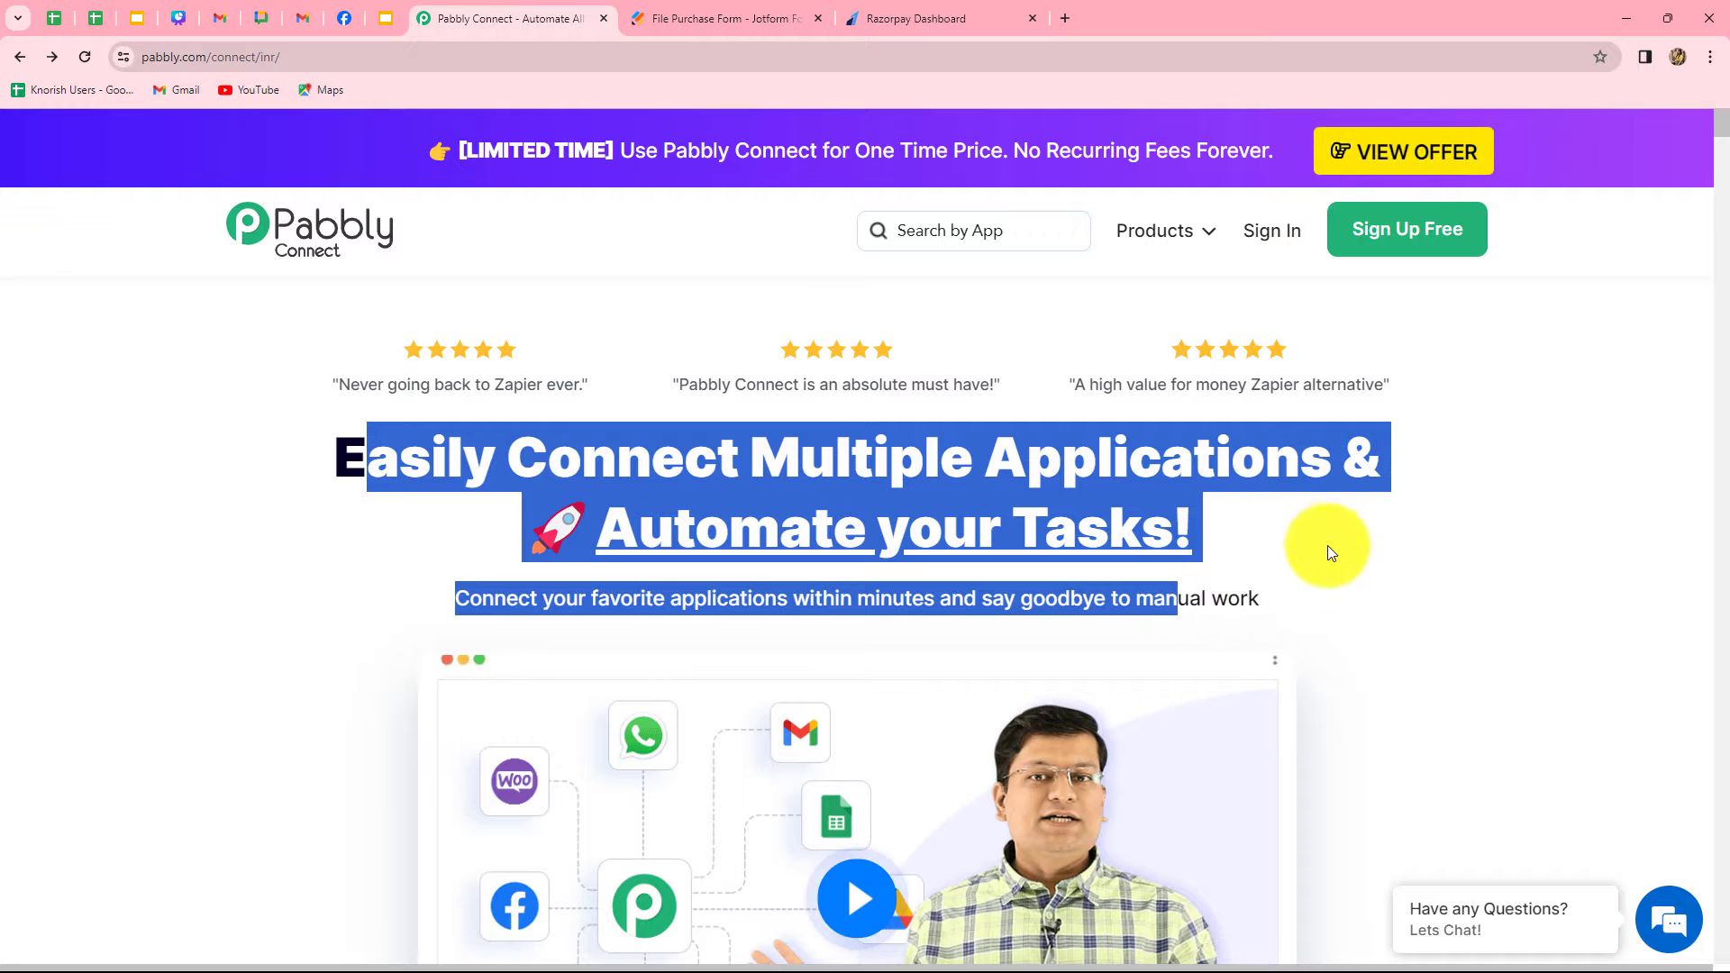
pyautogui.click(1319, 546)
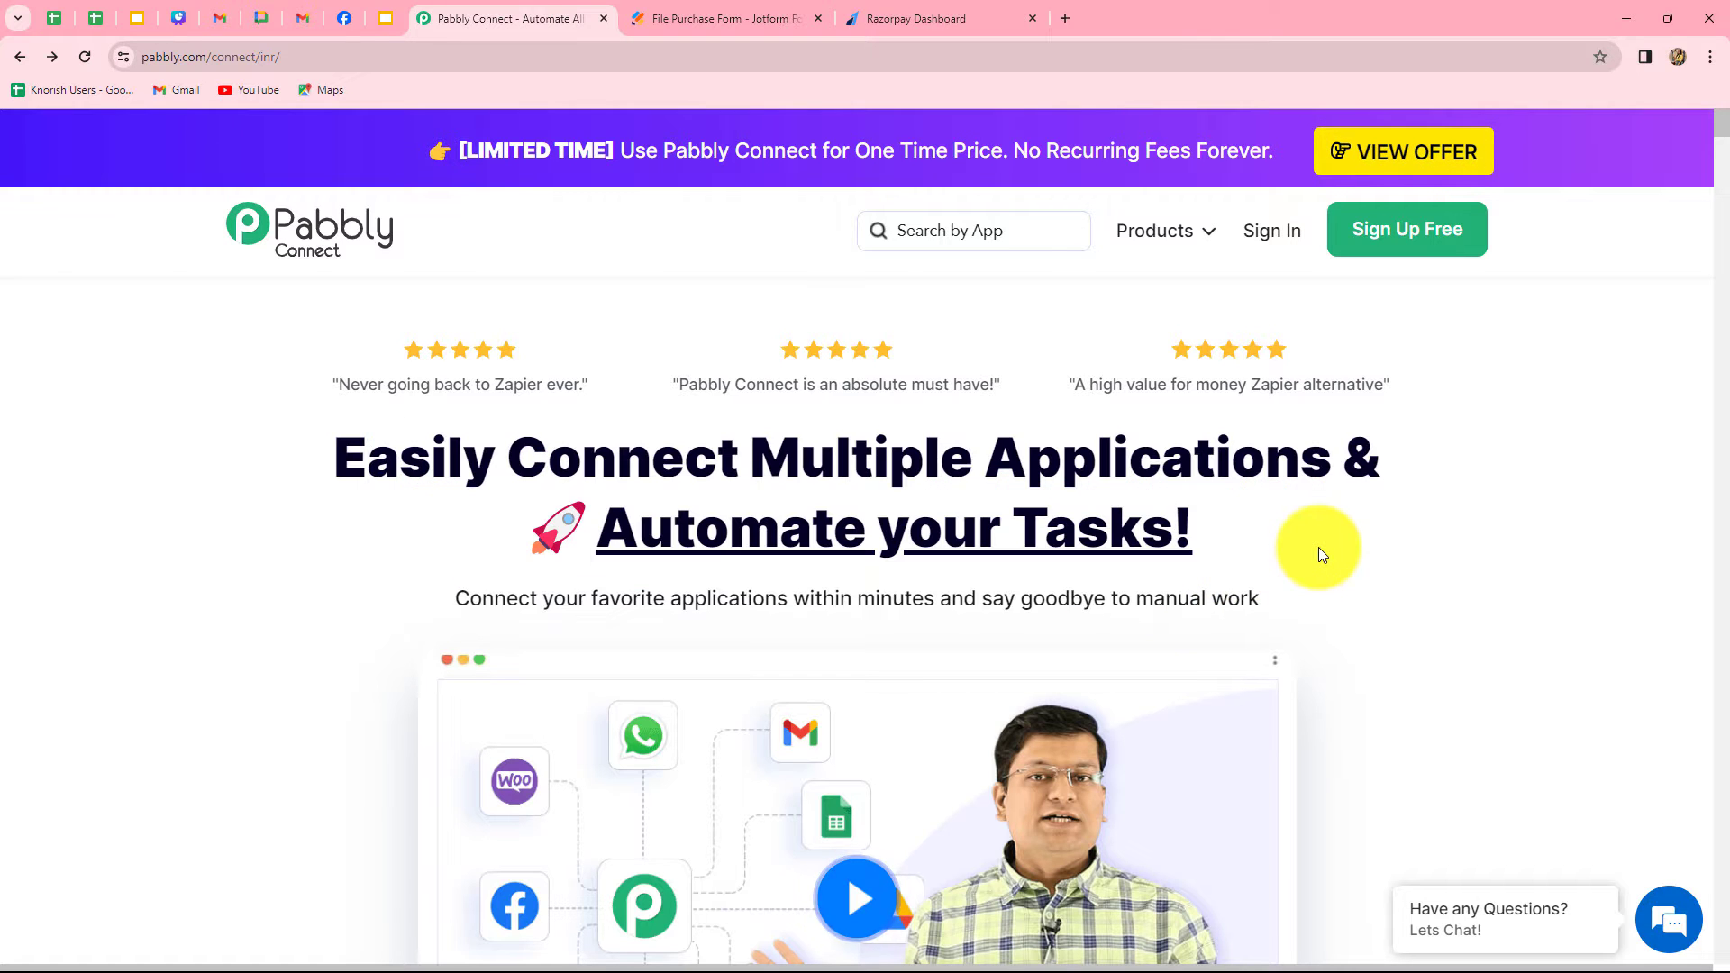
pyautogui.click(1243, 232)
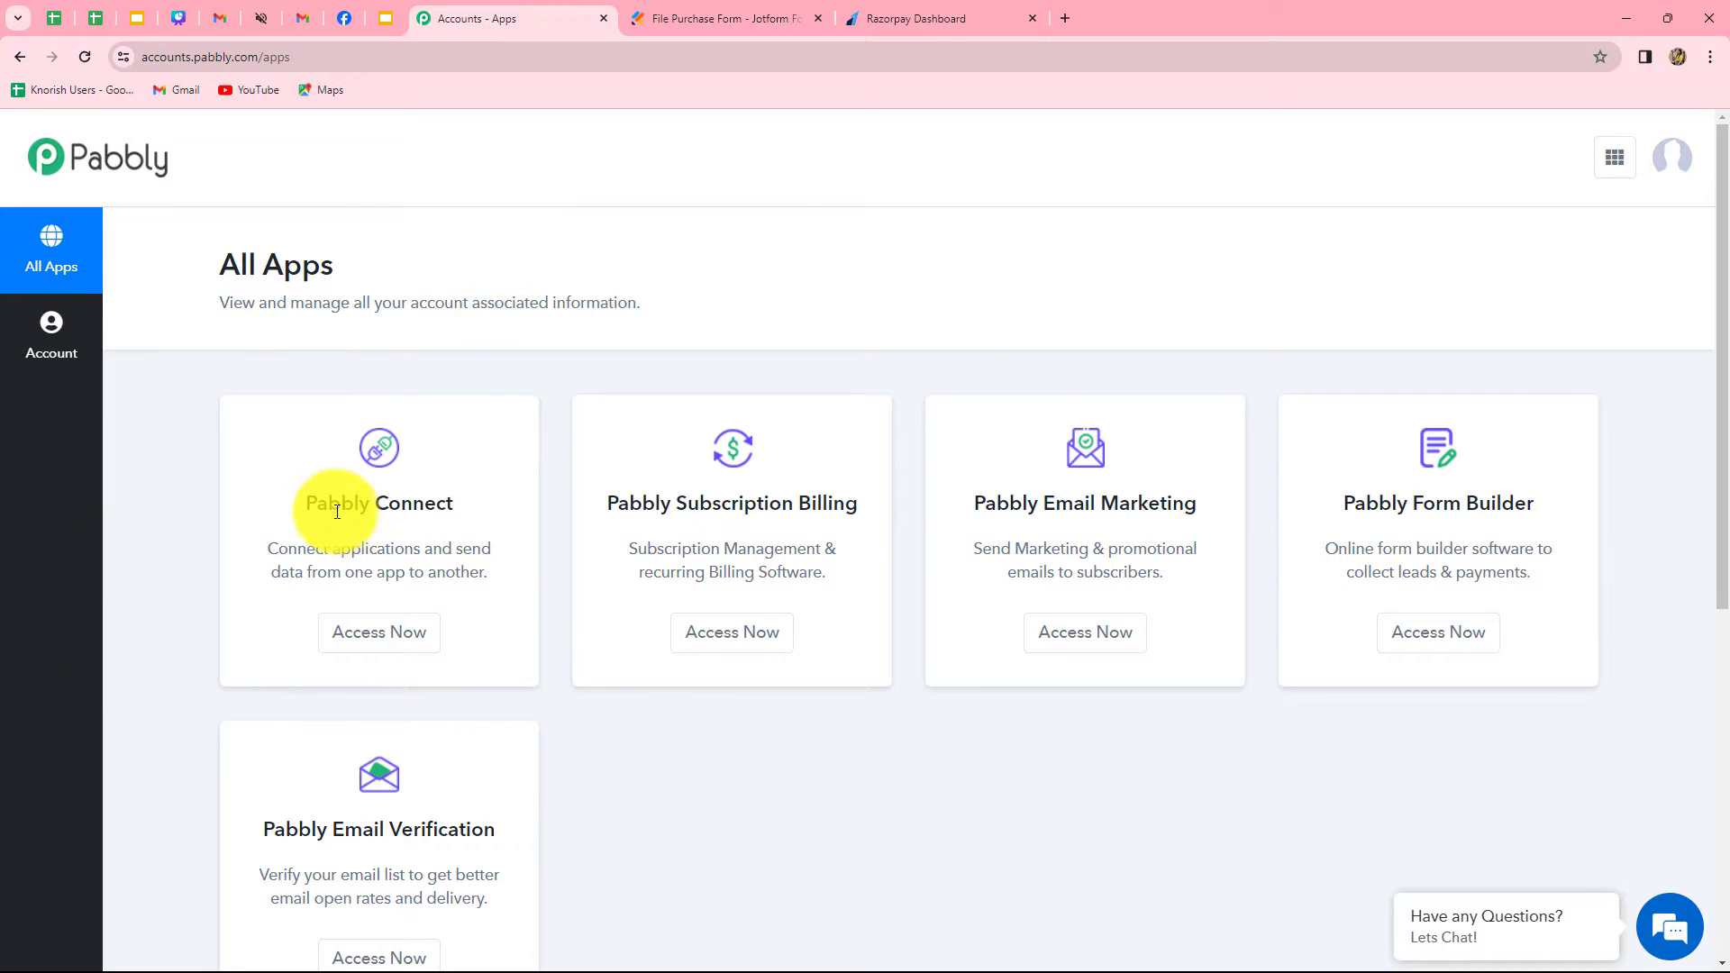
pyautogui.moveTo(316, 500); pyautogui.dragTo(452, 541)
pyautogui.click(413, 631)
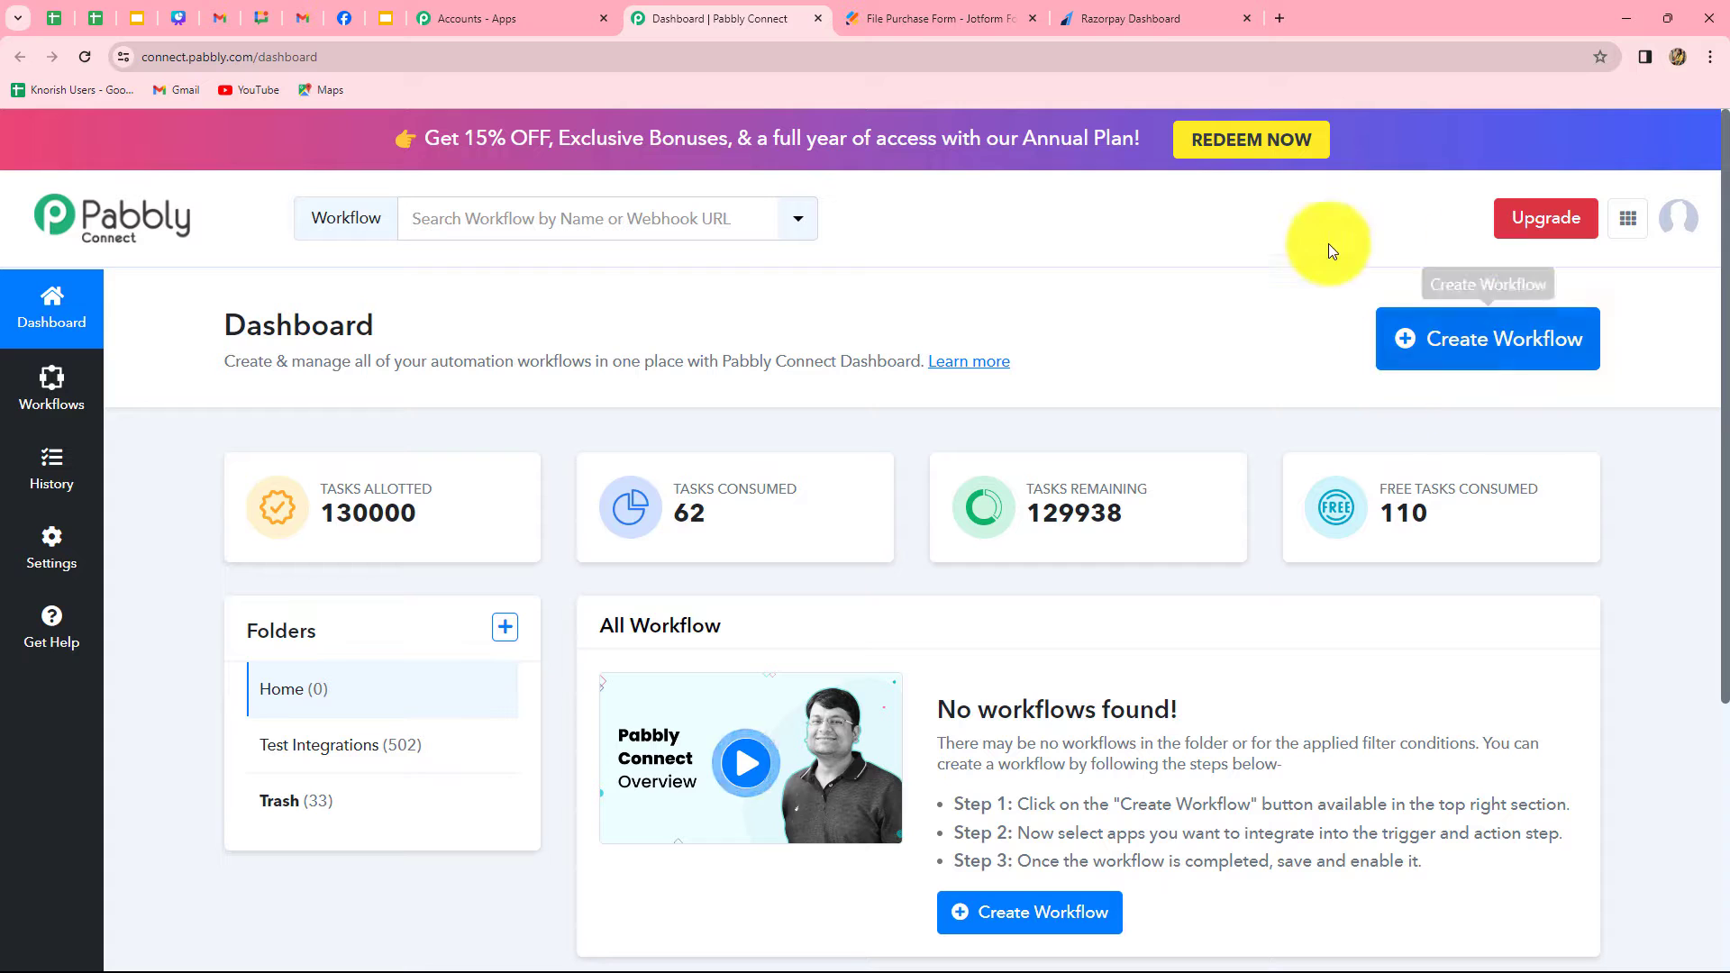
# Create a workflow named "Generate Razorpay Payment Link from Jotform Submission" in the Test Integrations folder
pyautogui.click(1506, 354)
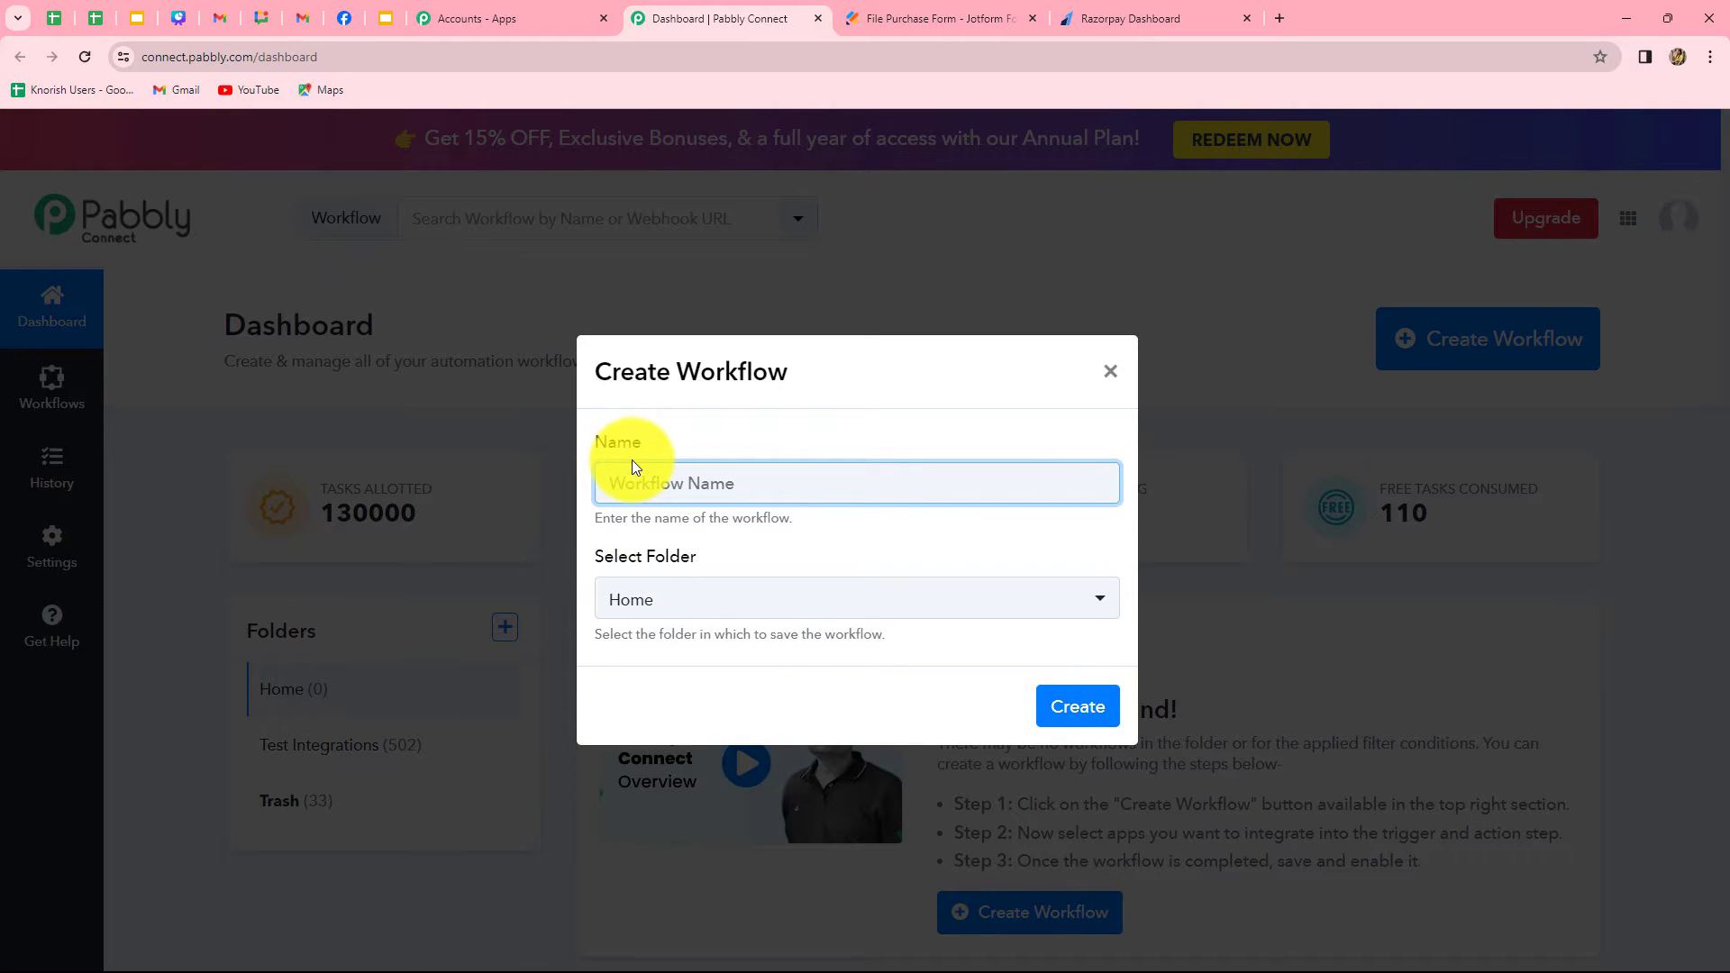
pyautogui.write('Generate Razorpay Payment Link from Jotform Submission')
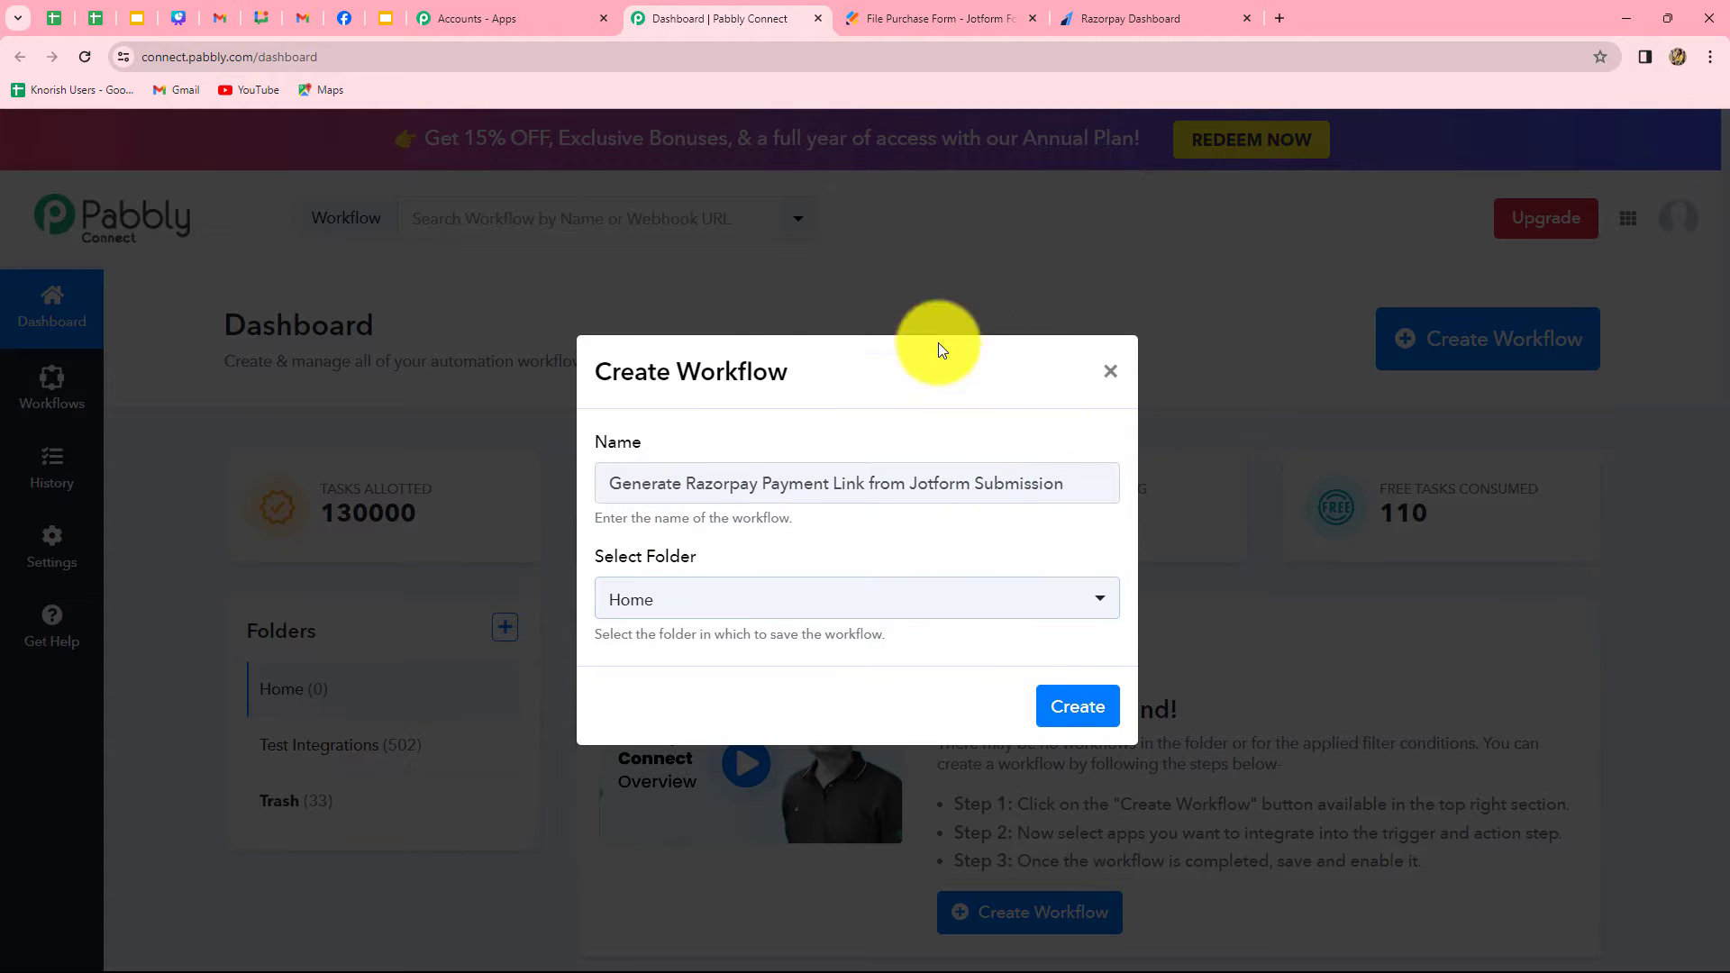
pyautogui.click(823, 600)
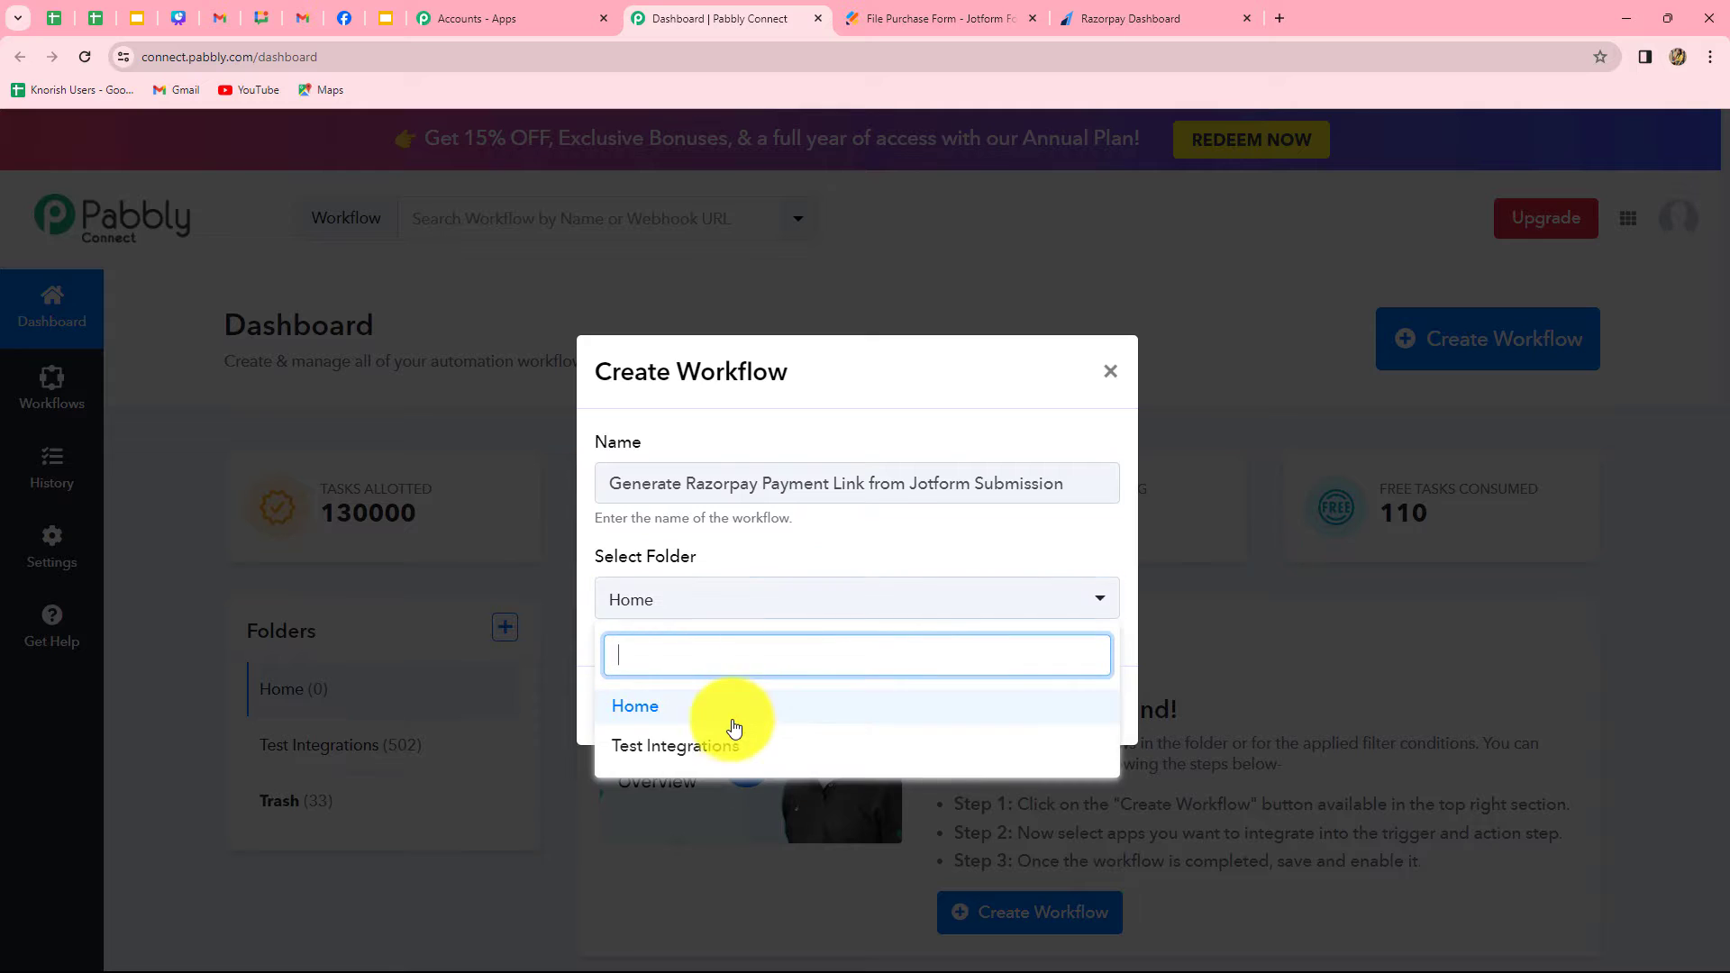
pyautogui.click(675, 748)
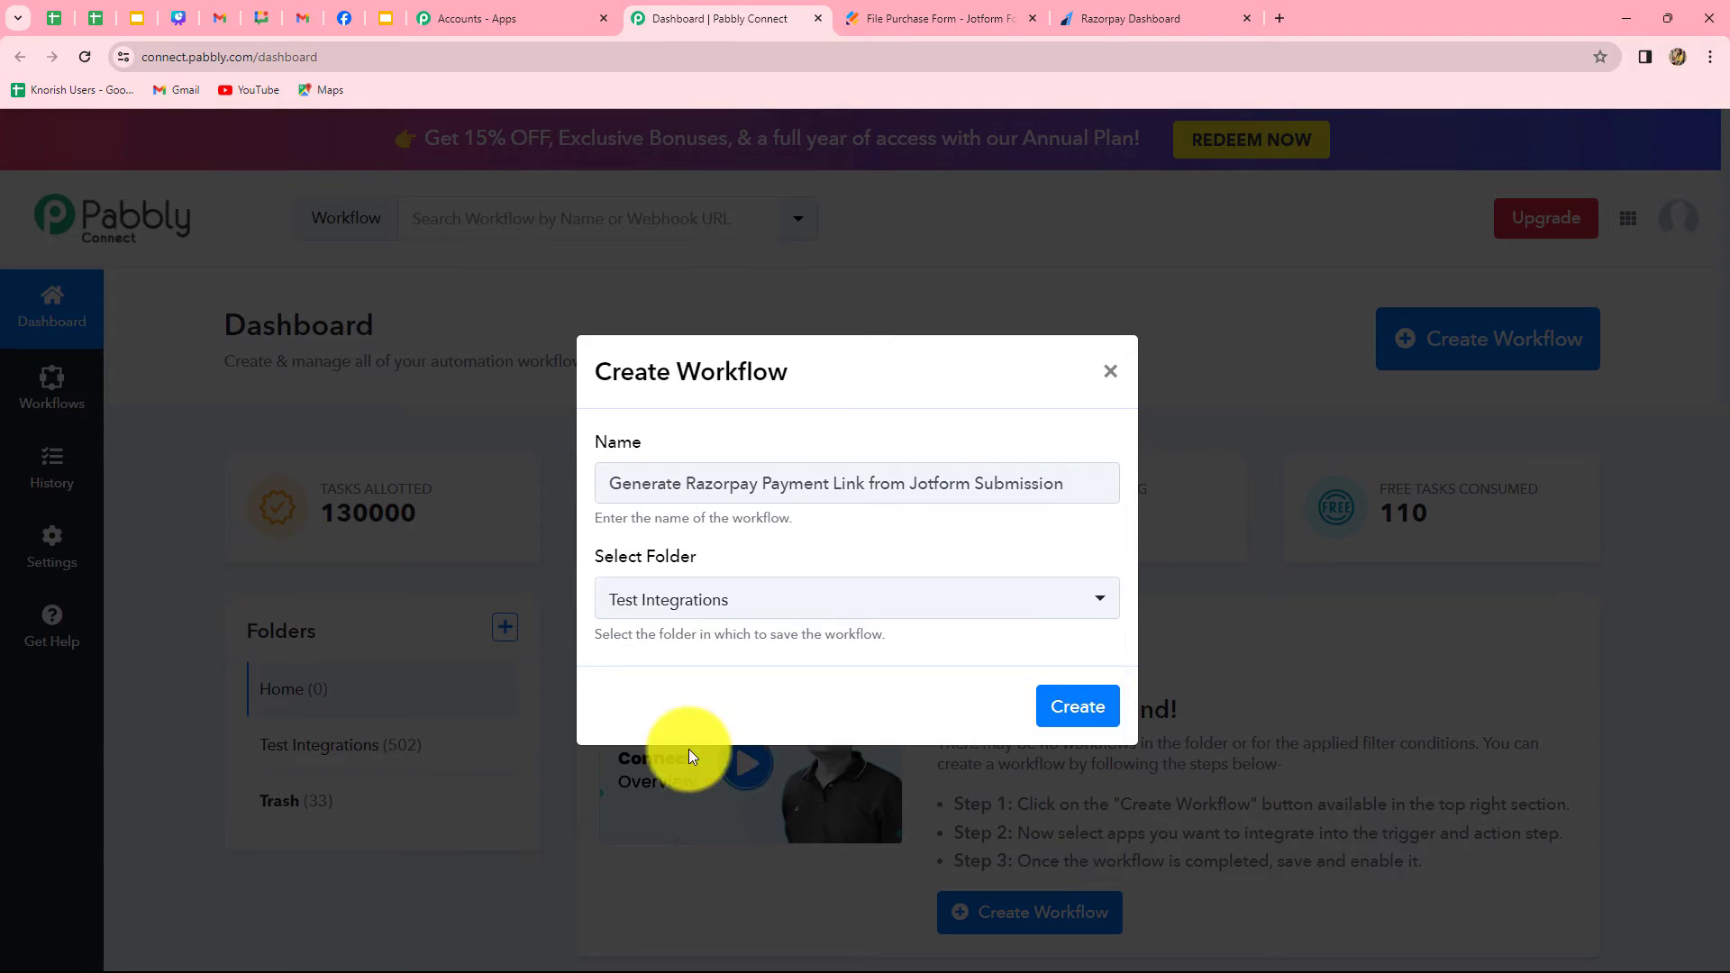
pyautogui.click(1095, 706)
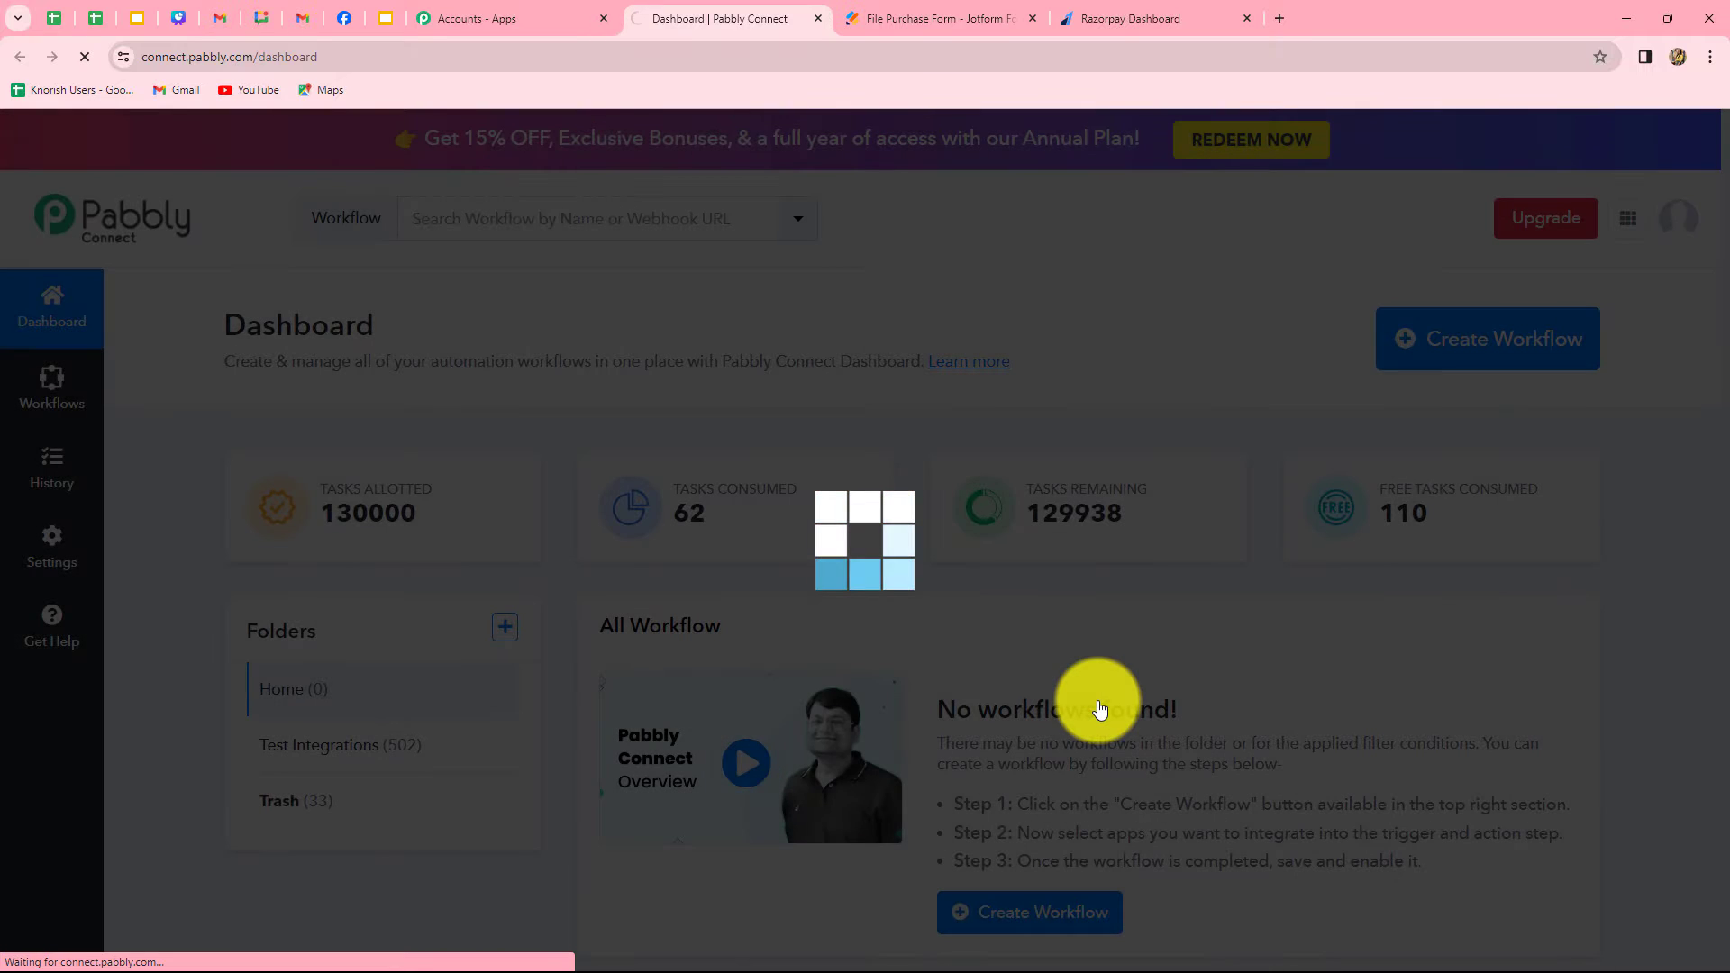
# Set the workflow's trigger application to Jotform with the New Response trigger event
pyautogui.scroll(-3, 348, 683)
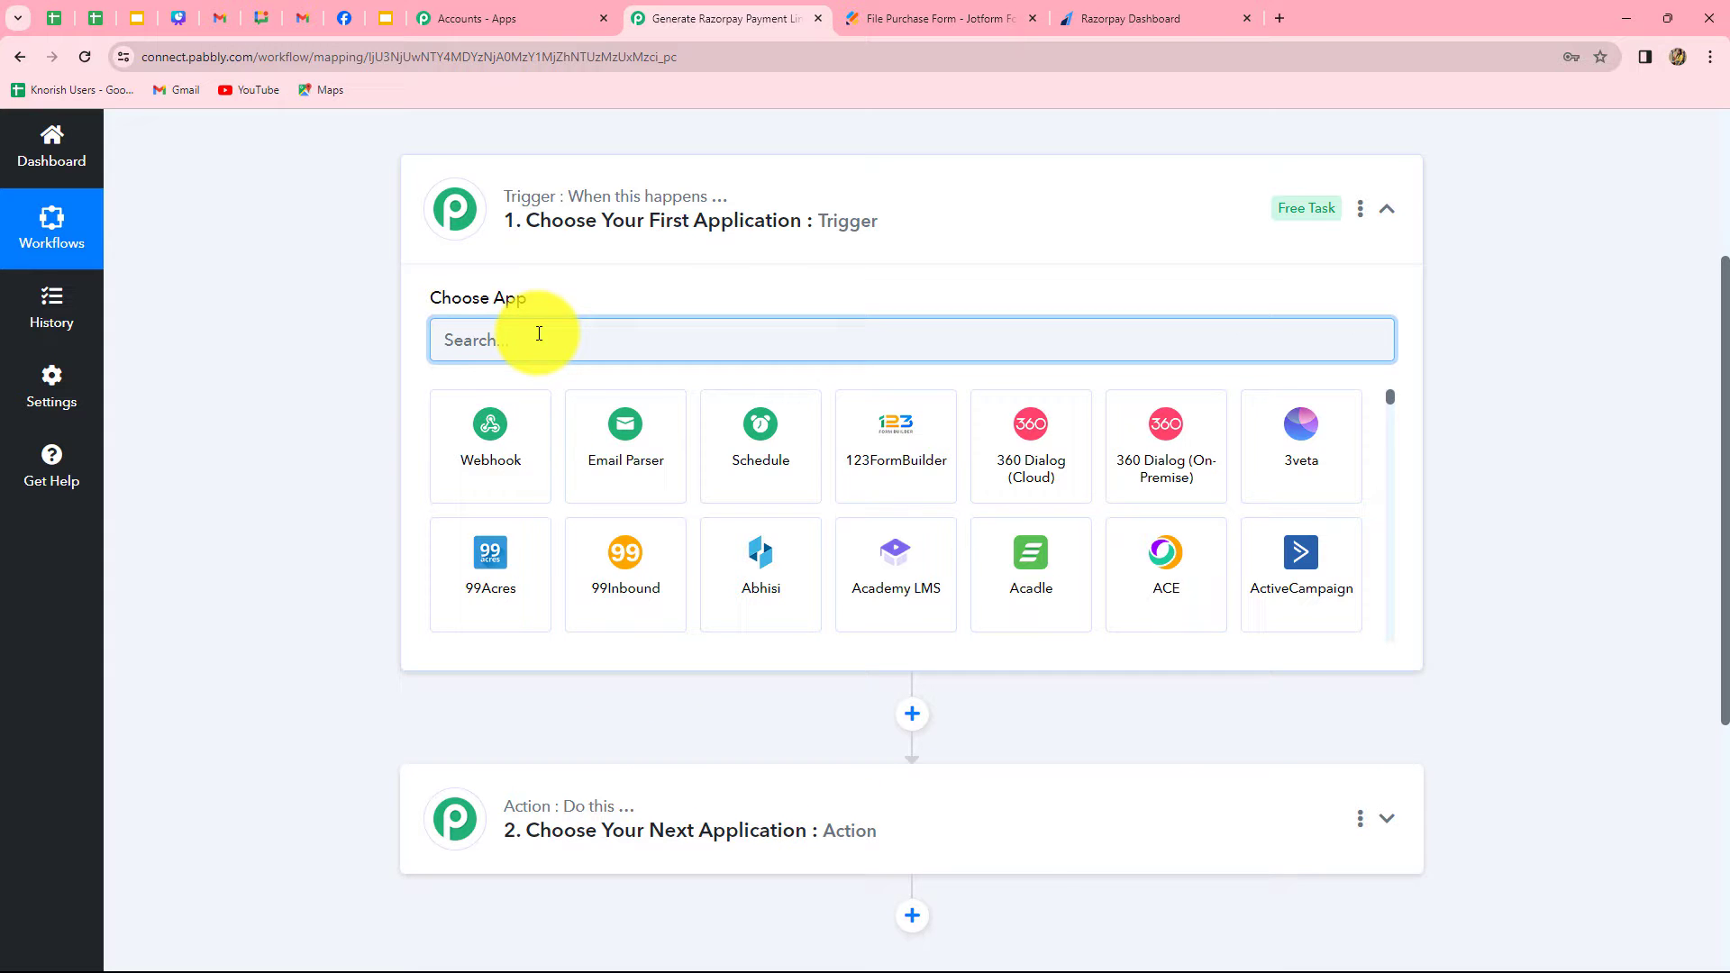
pyautogui.write('Jot')
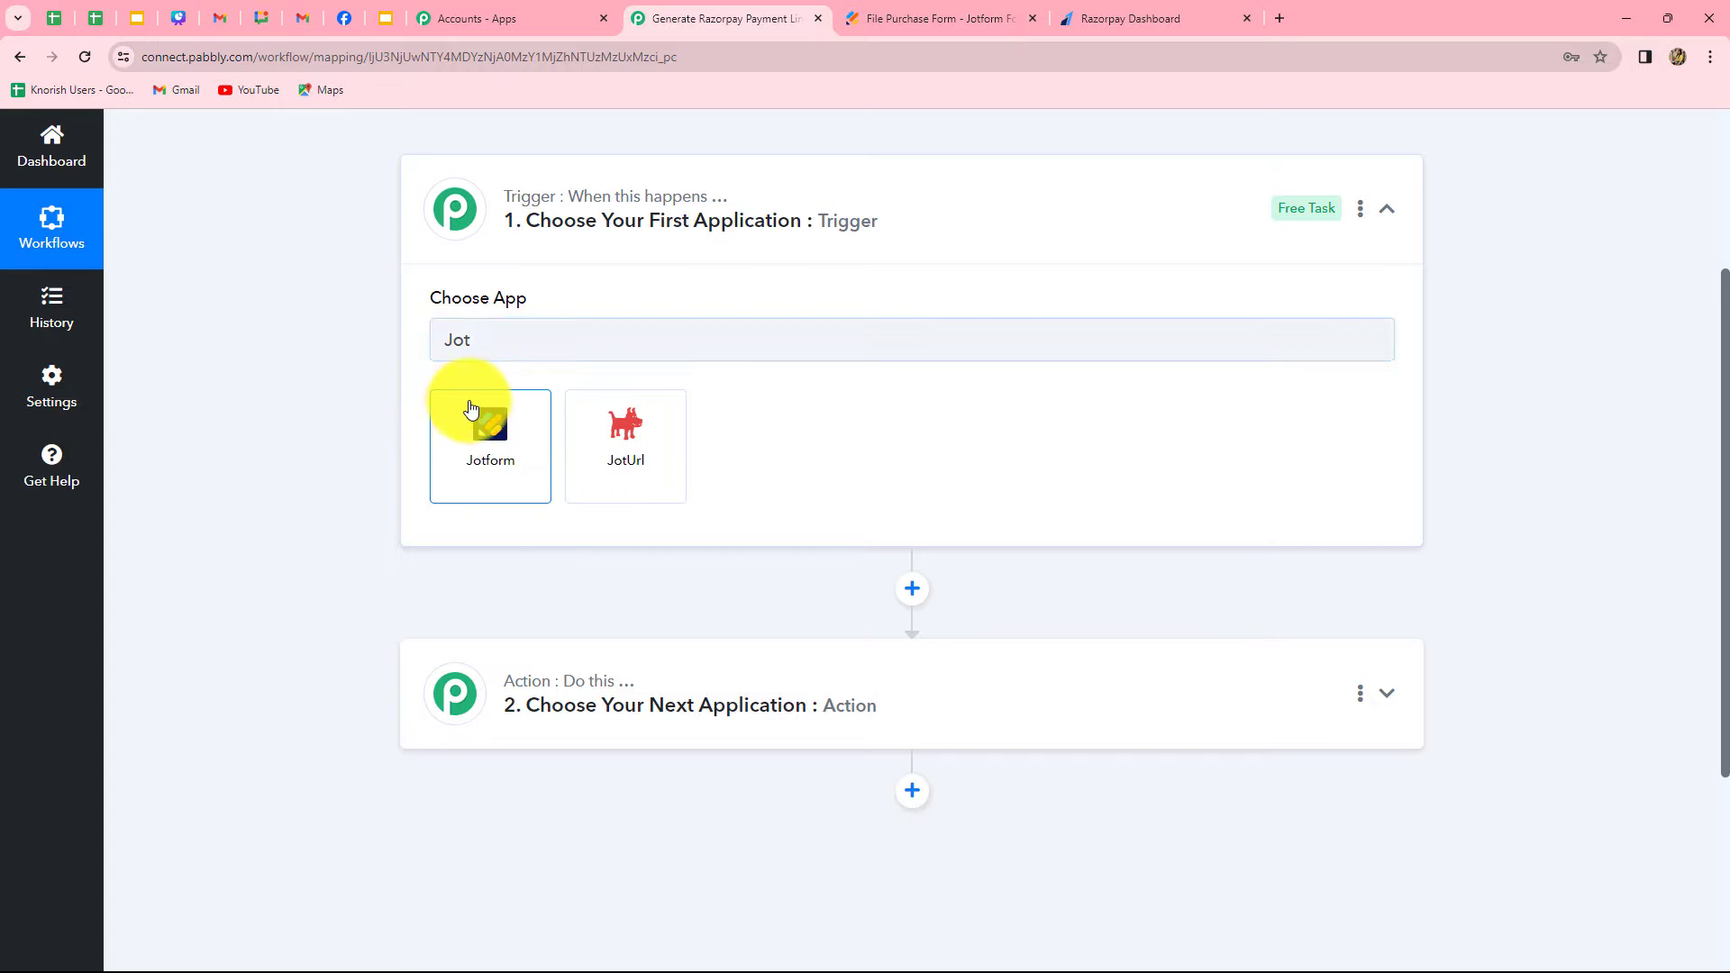
pyautogui.click(470, 409)
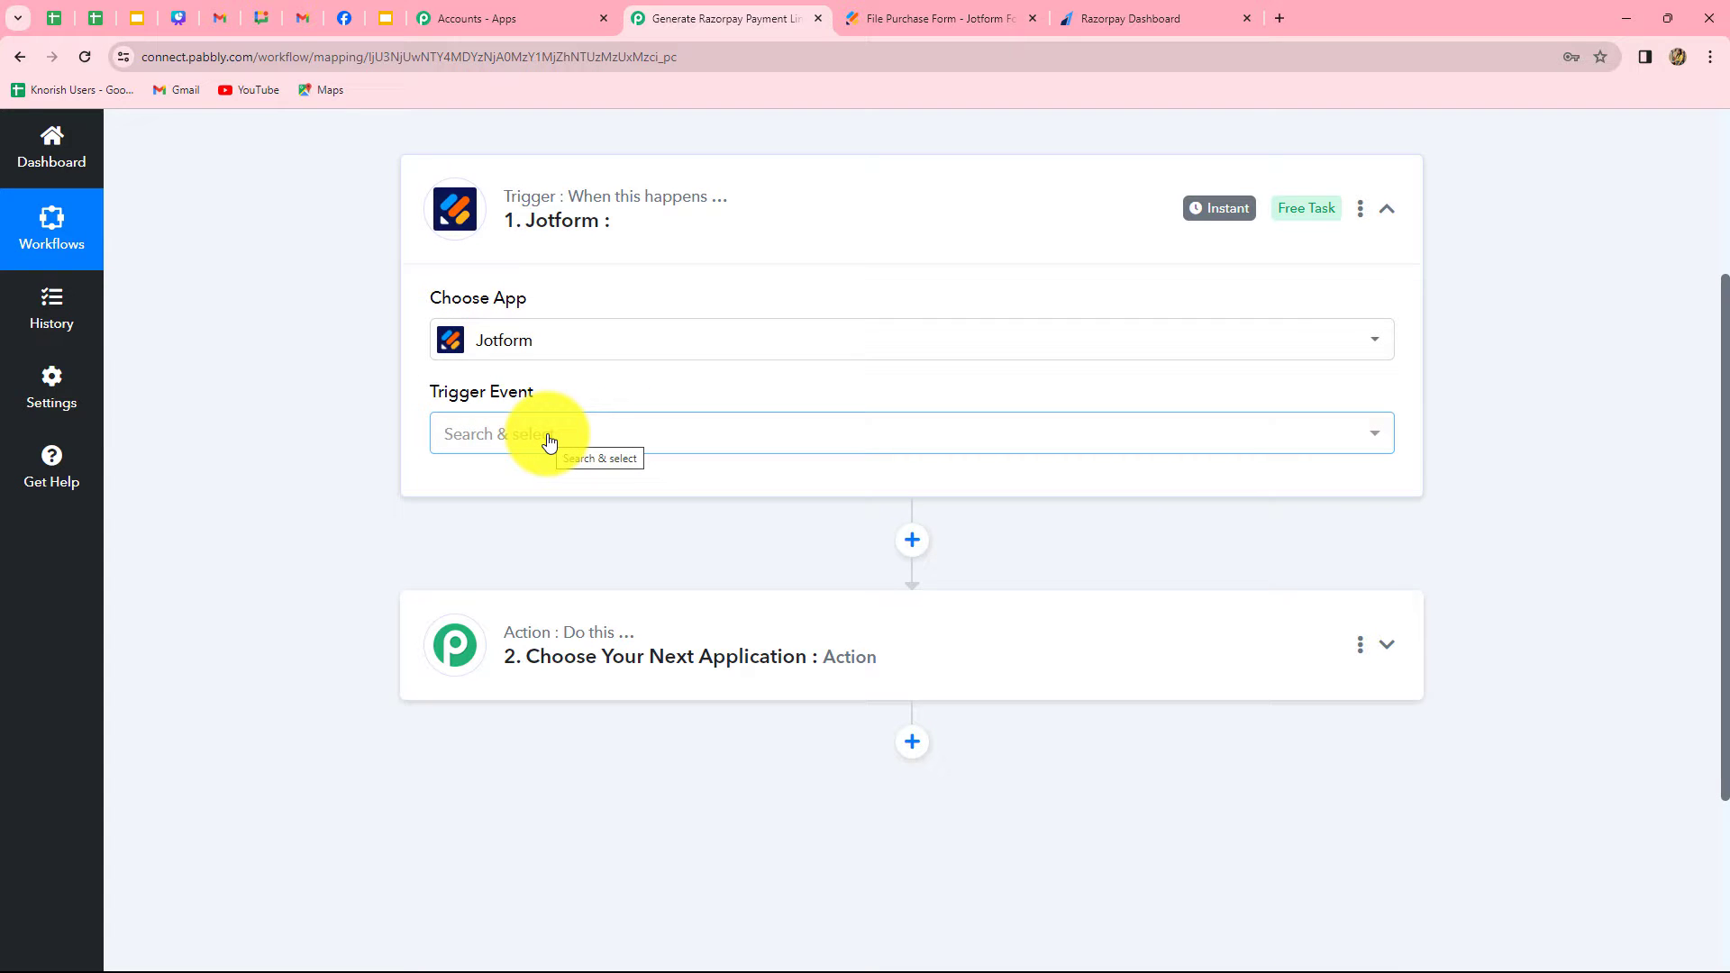
pyautogui.click(548, 441)
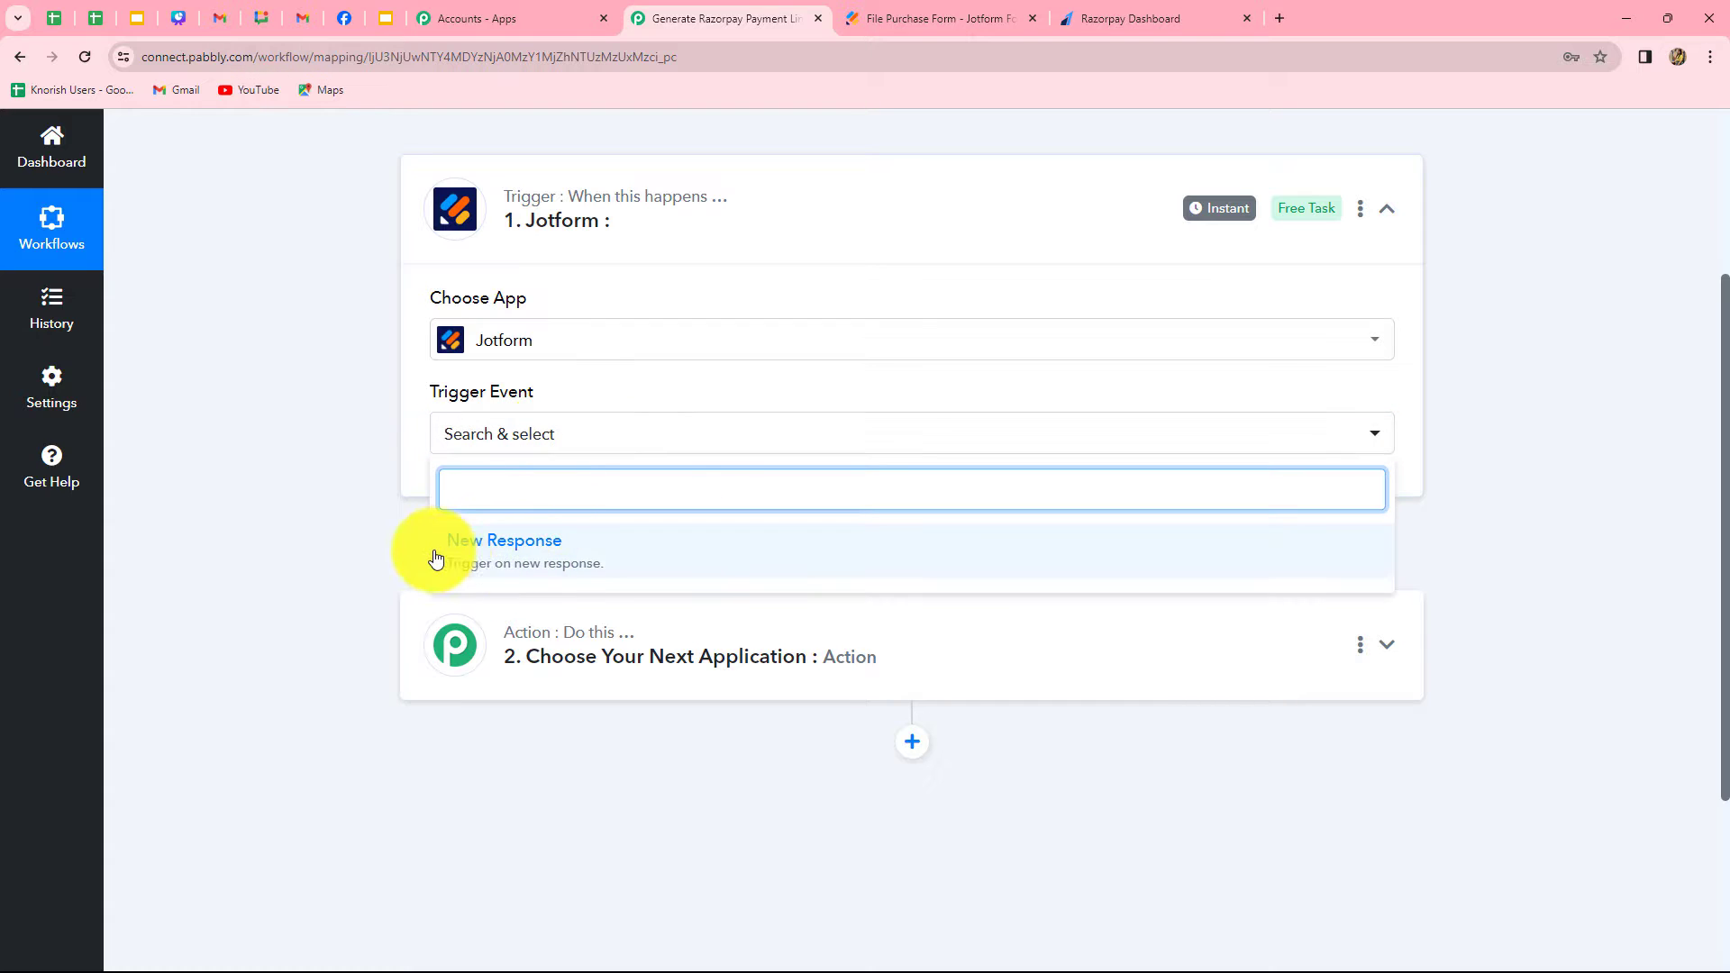
pyautogui.click(484, 561)
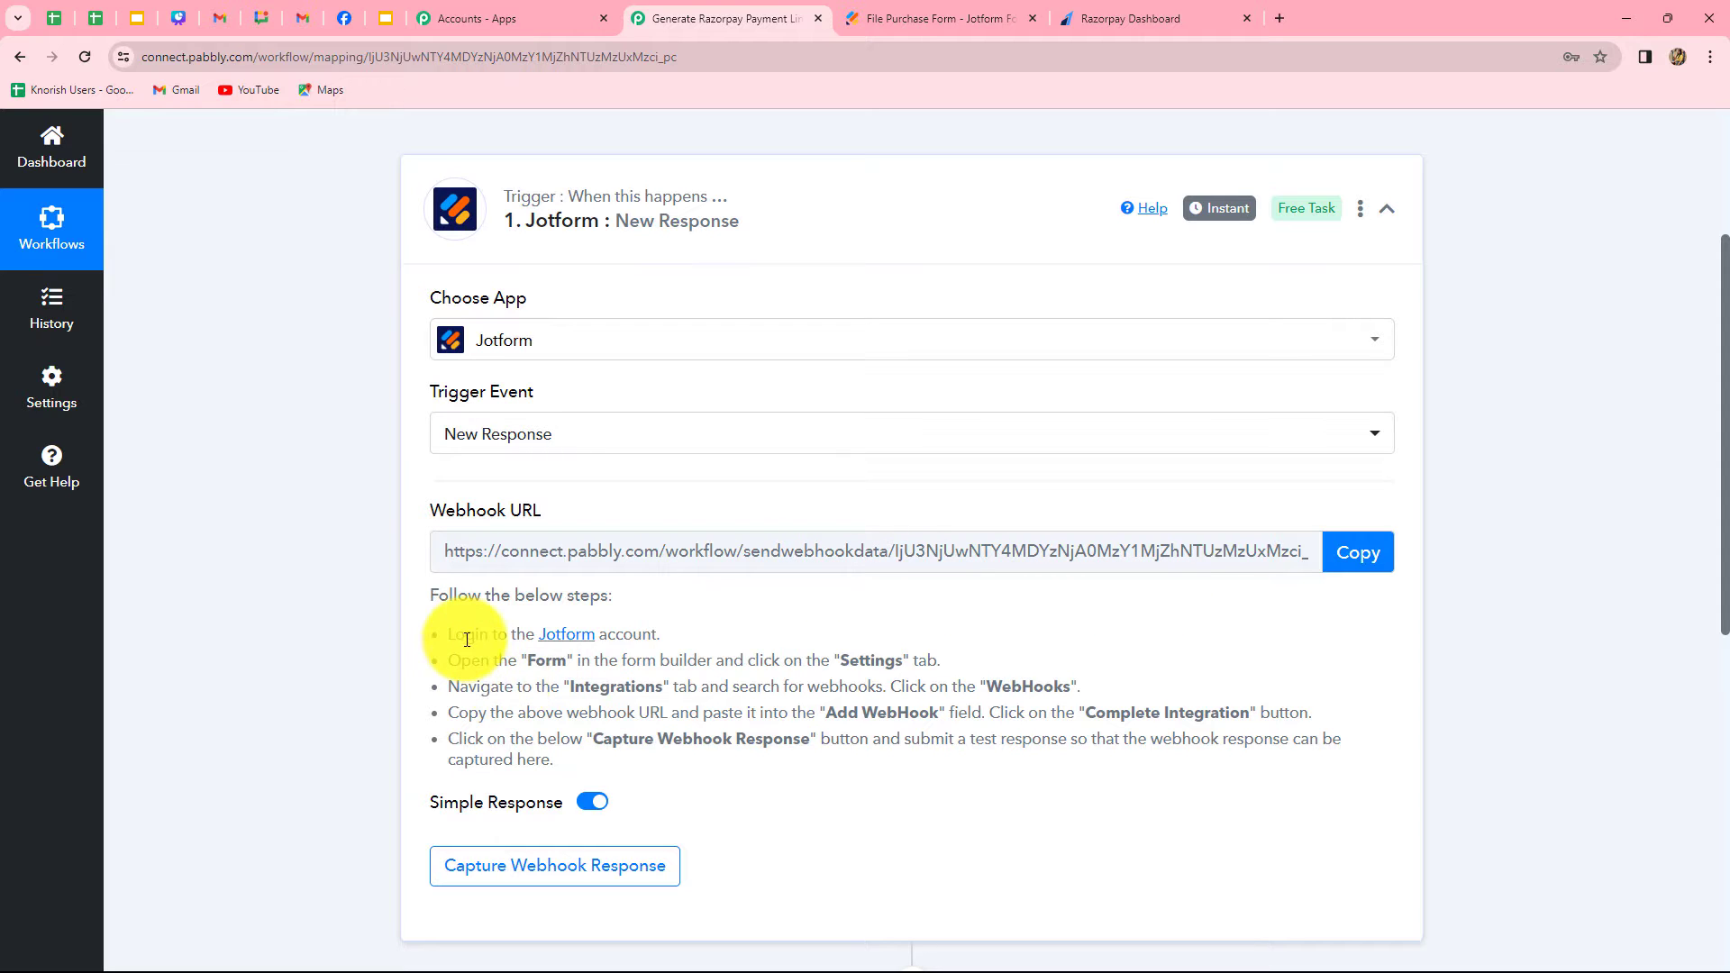
# Read the Jotform trigger's setup instructions and copy its webhook URL
pyautogui.moveTo(465, 635); pyautogui.dragTo(678, 782)
pyautogui.click(680, 784)
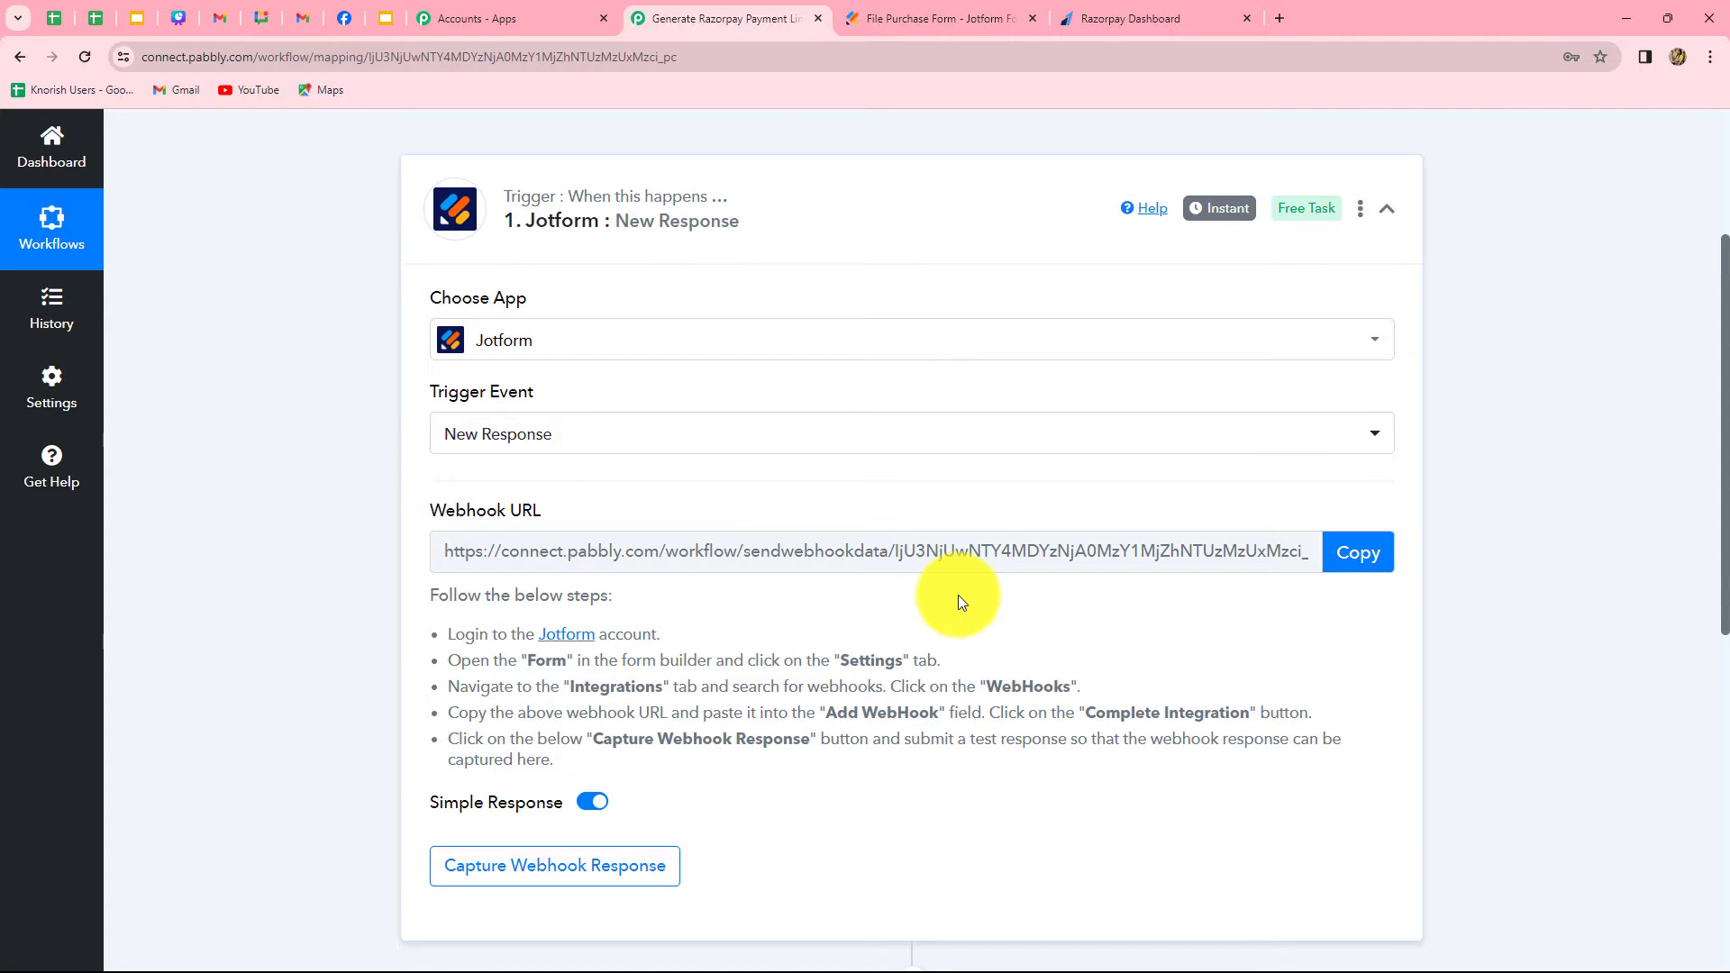
pyautogui.click(1358, 554)
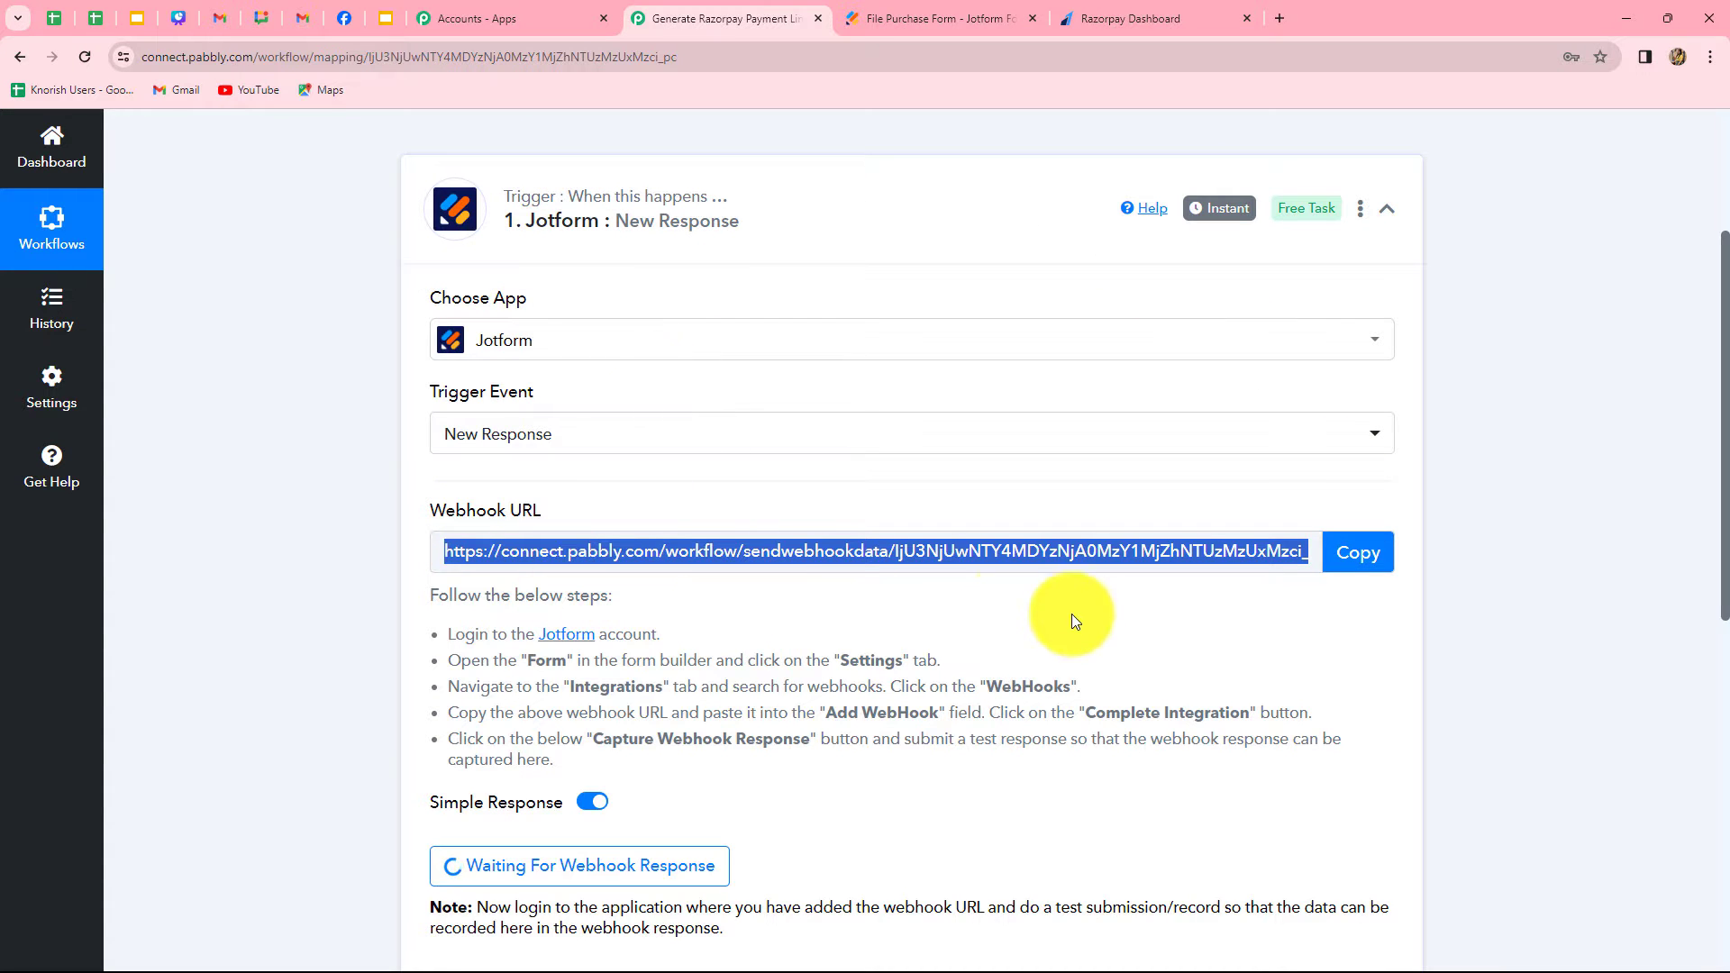
# Switch to Jotform and review the name, email and product fields of the File Purchase Form
pyautogui.click(931, 14)
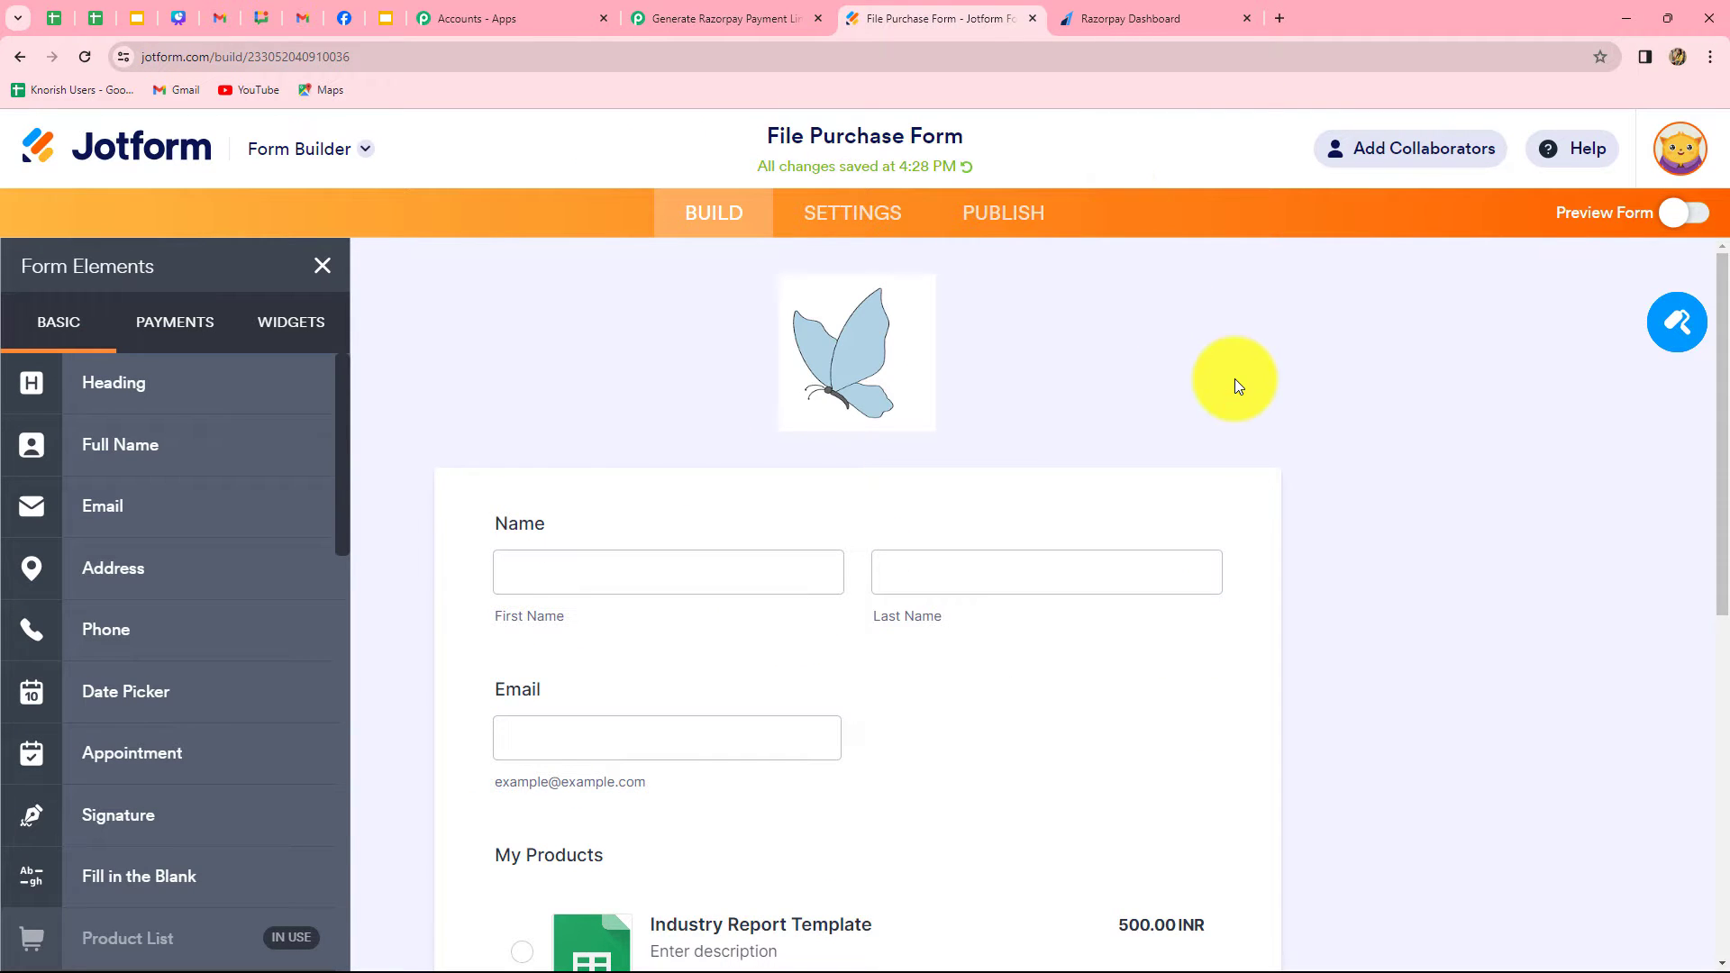
pyautogui.scroll(-5, 1234, 378)
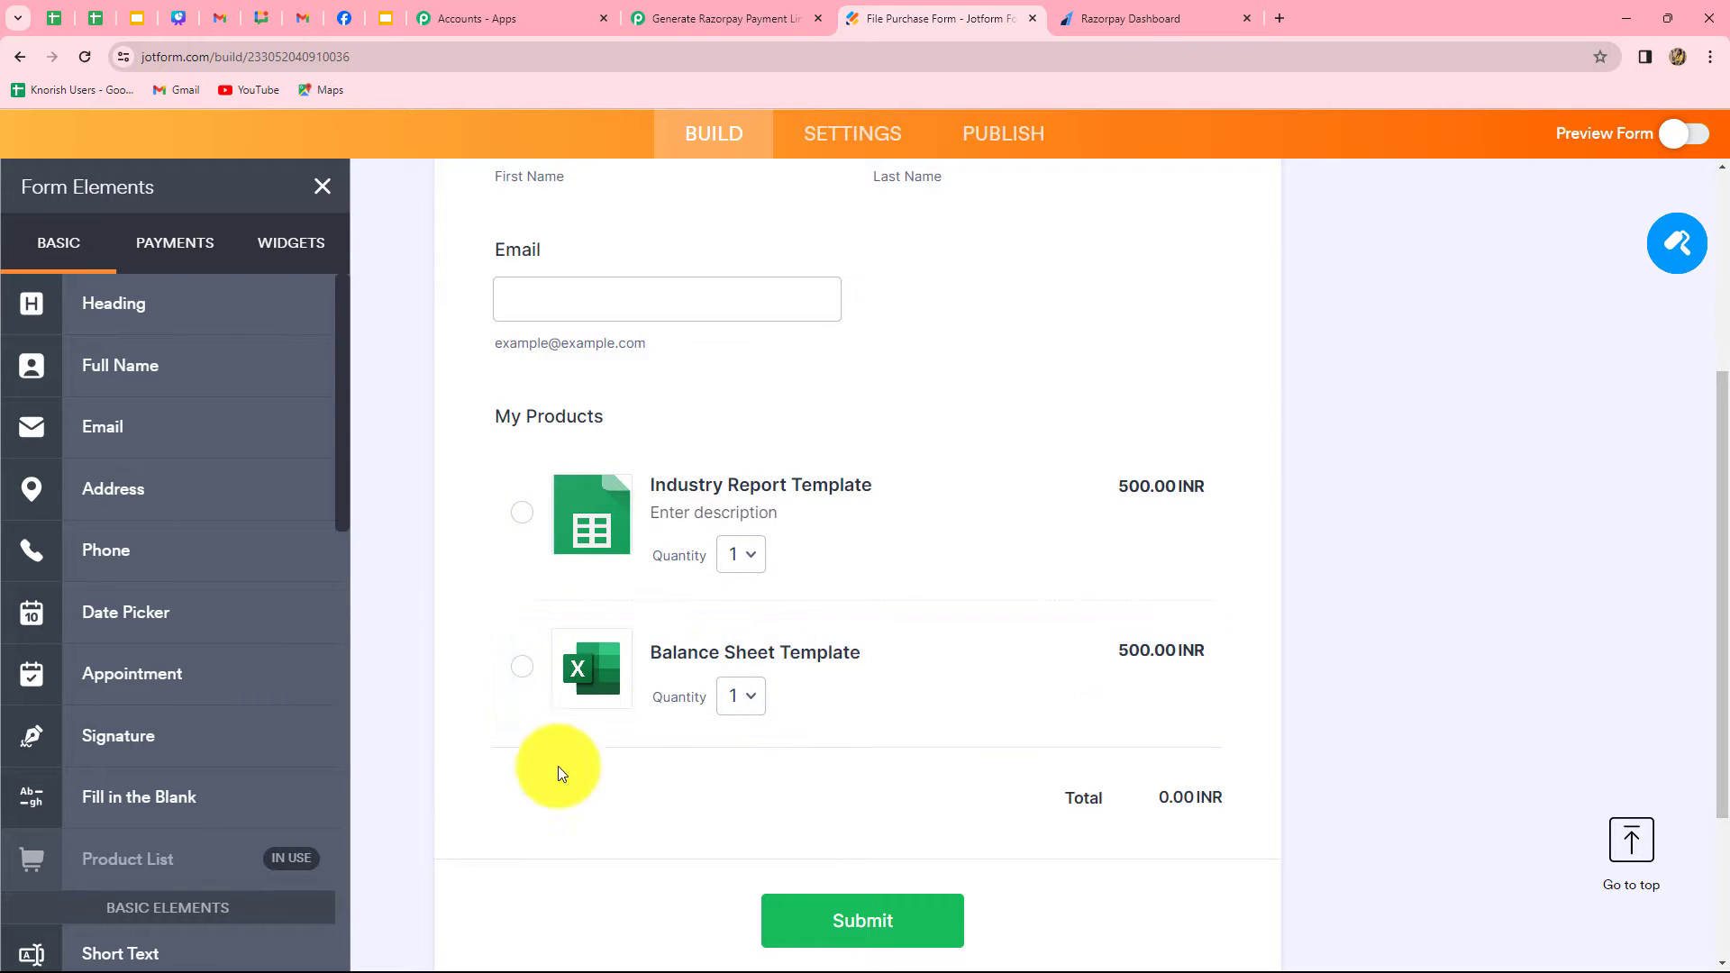
pyautogui.scroll(-3, 723, 749)
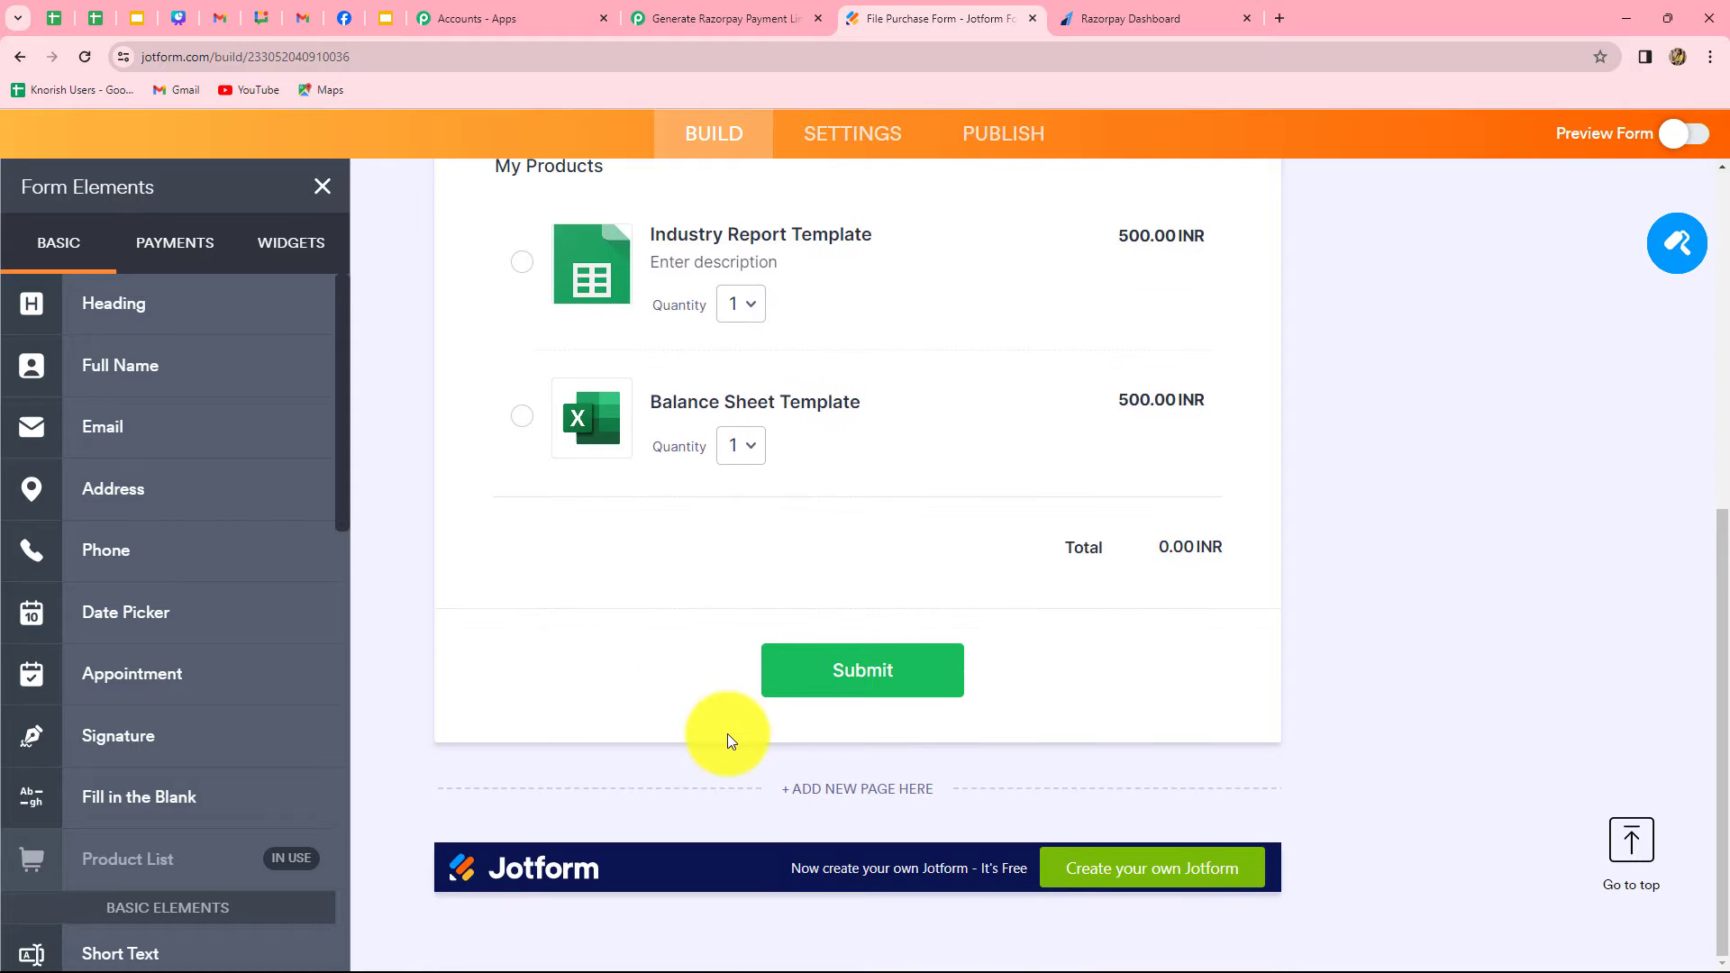
pyautogui.scroll(3, 727, 735)
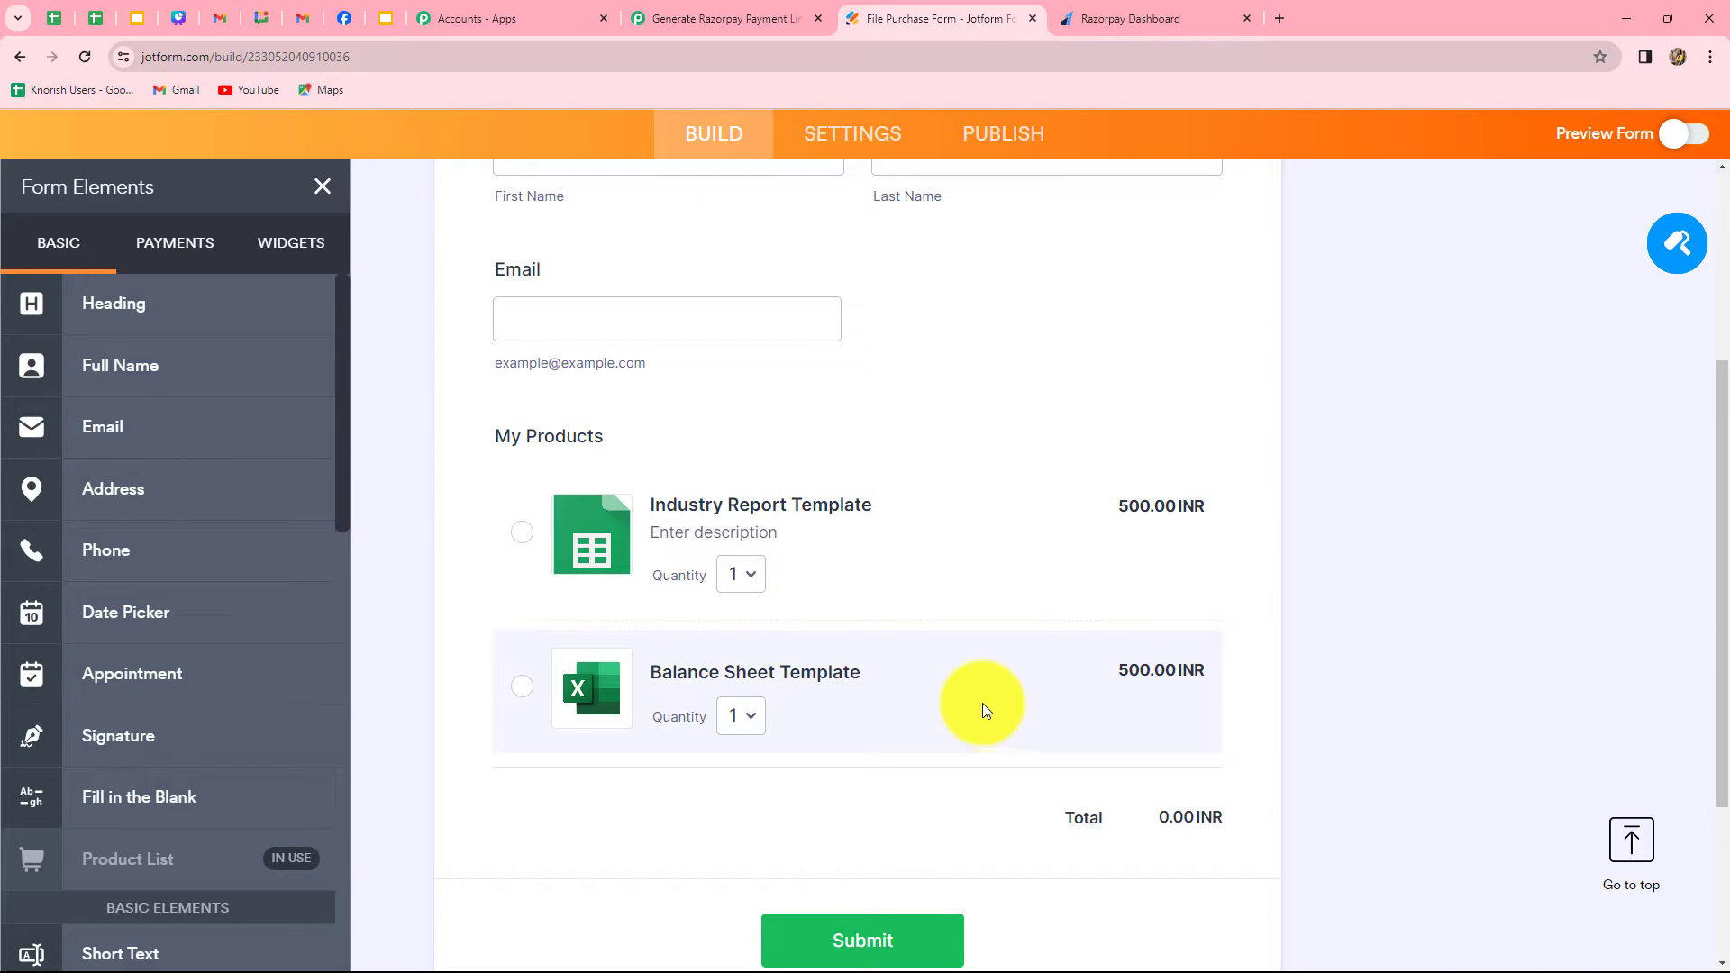
pyautogui.scroll(3, 915, 586)
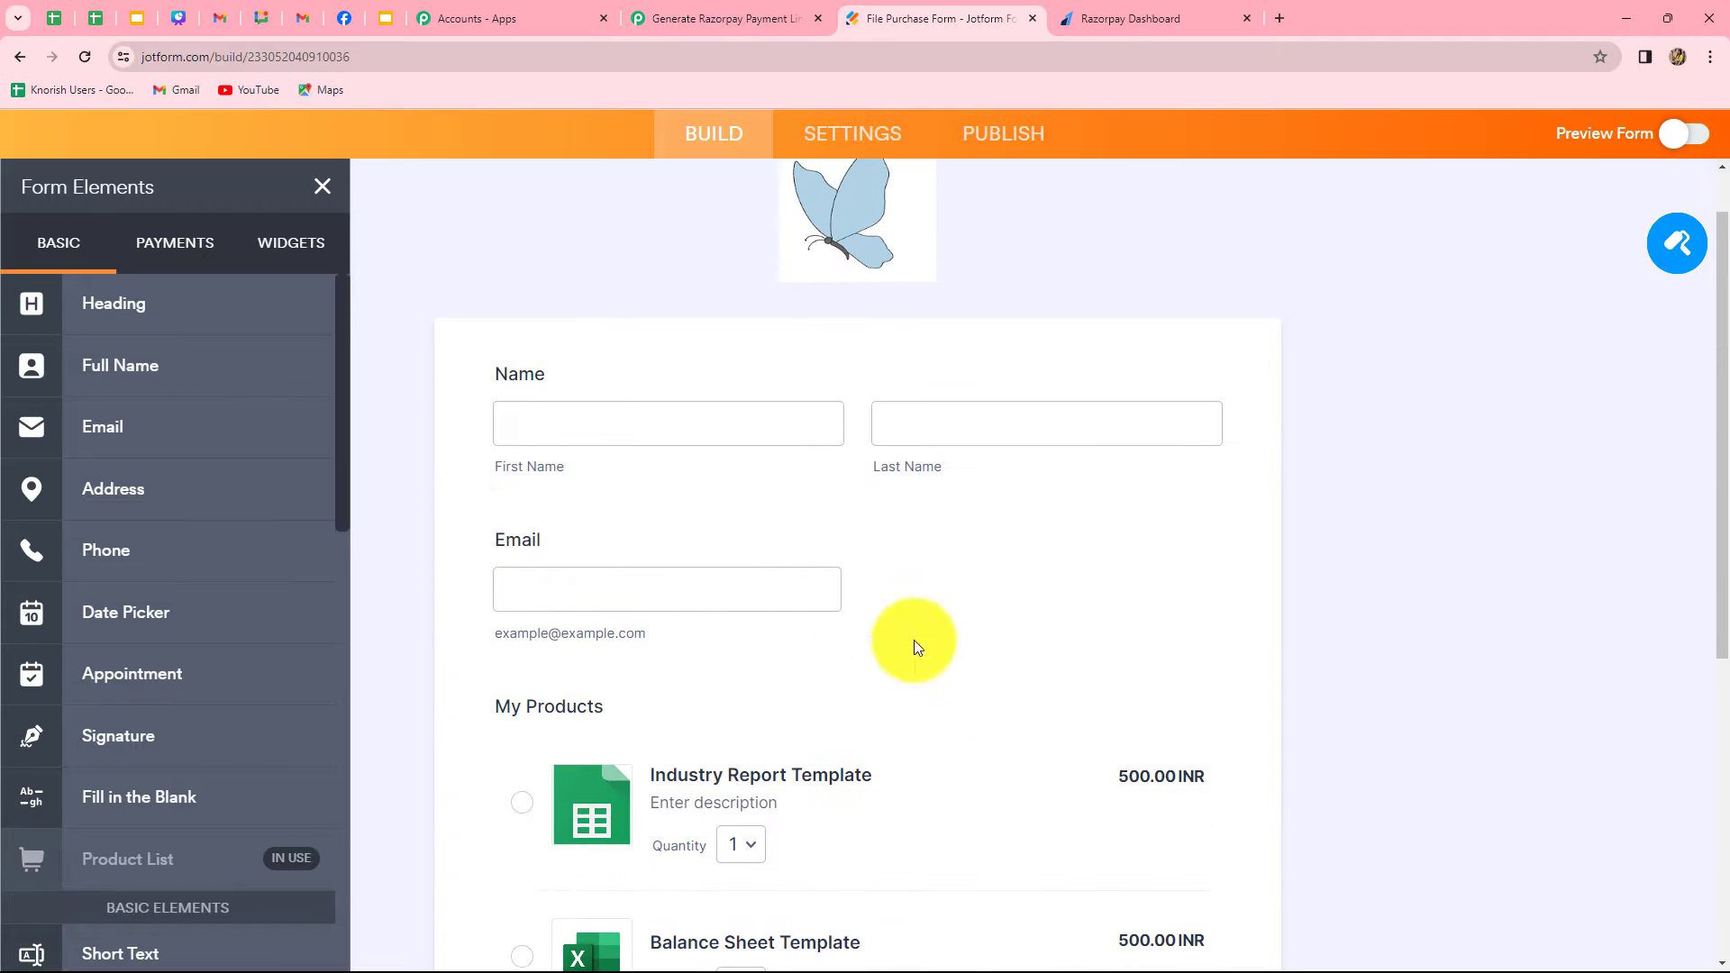
pyautogui.scroll(-5, 1035, 715)
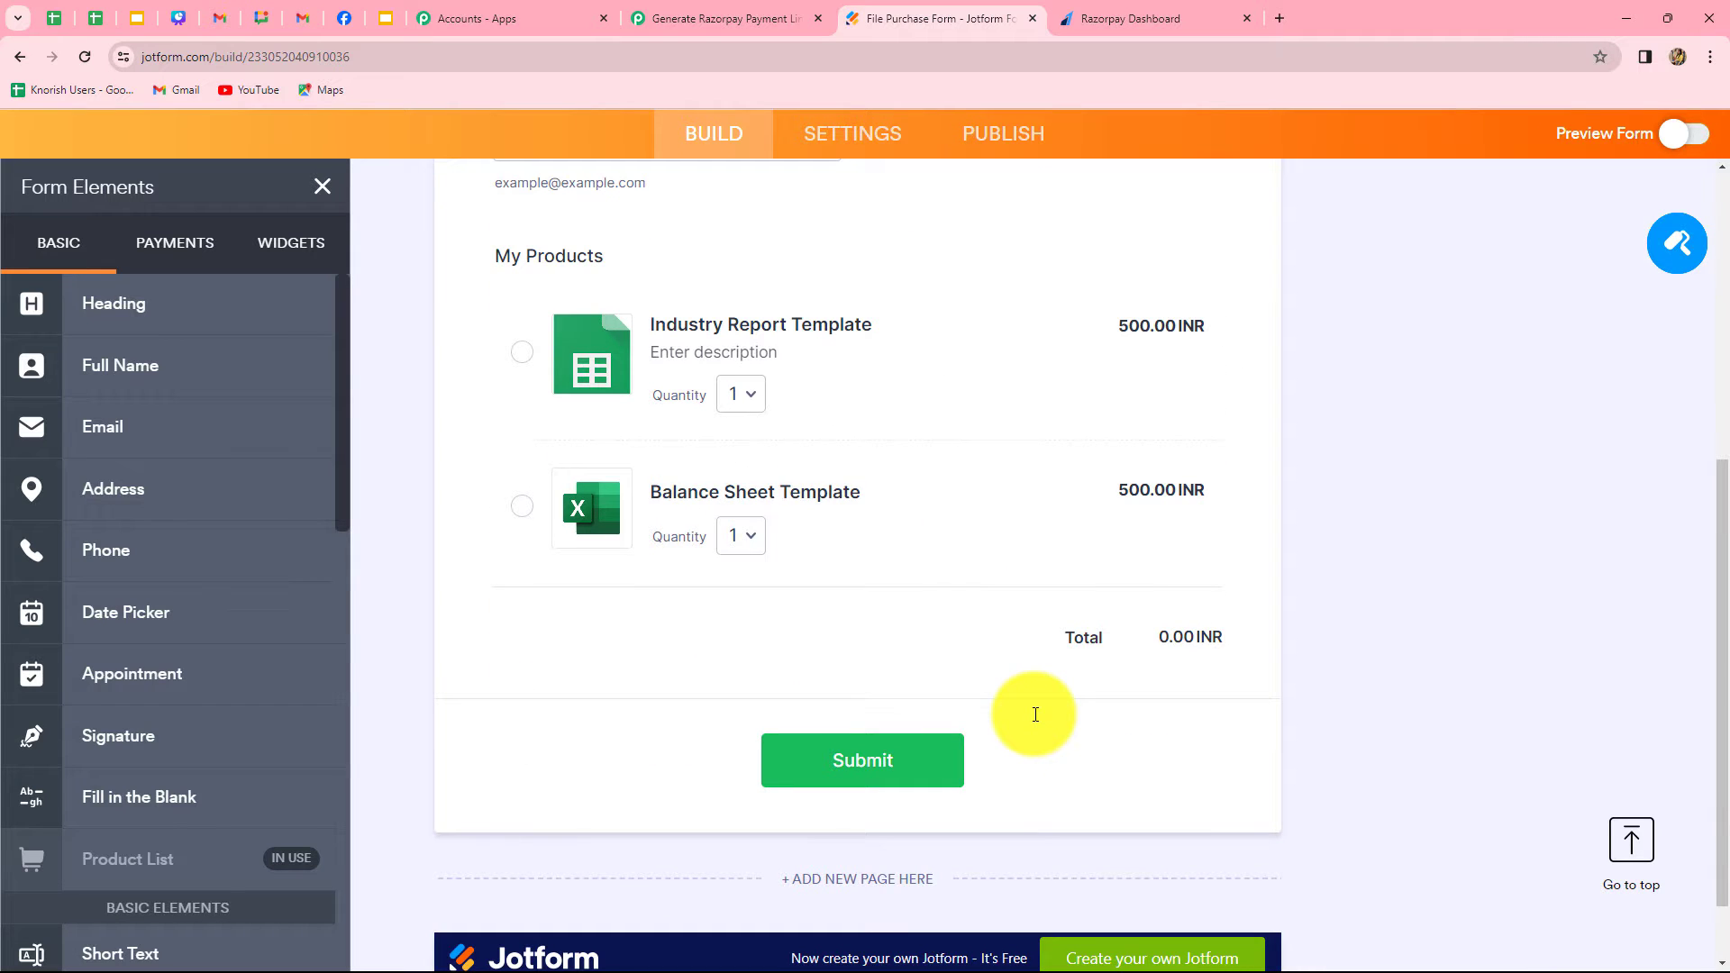
pyautogui.scroll(4, 1035, 719)
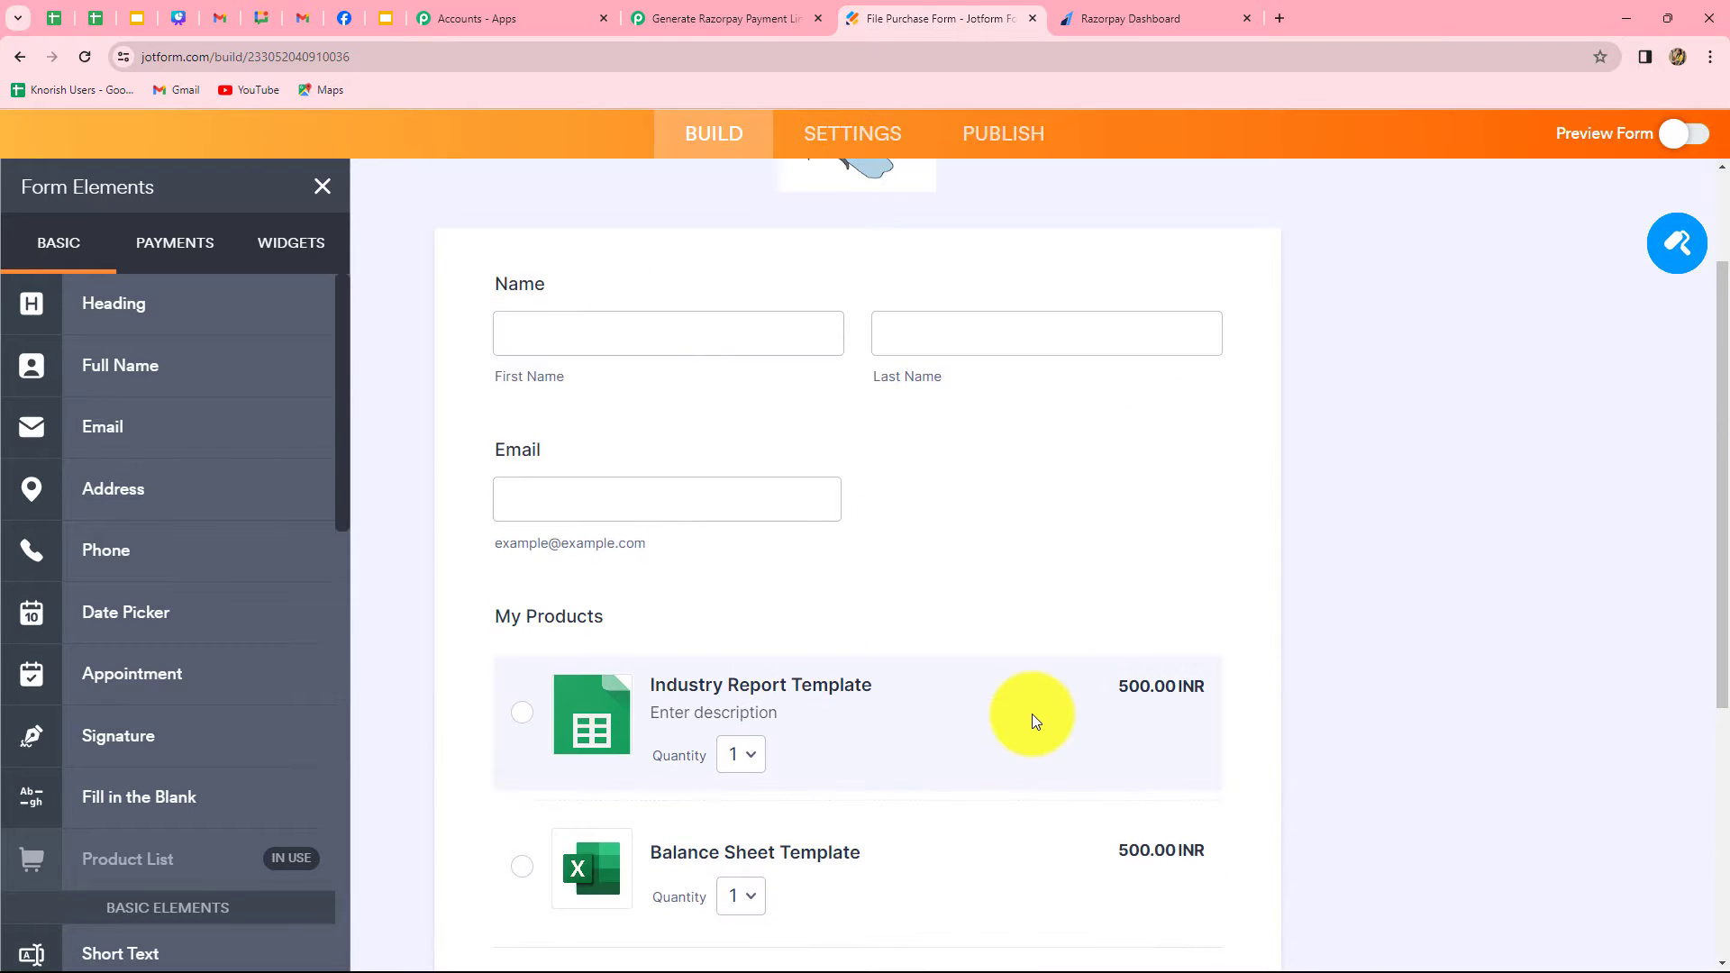
# Find the WebHooks integration in the File Purchase Form's integration settings by searching for "web", and open it
pyautogui.click(830, 135)
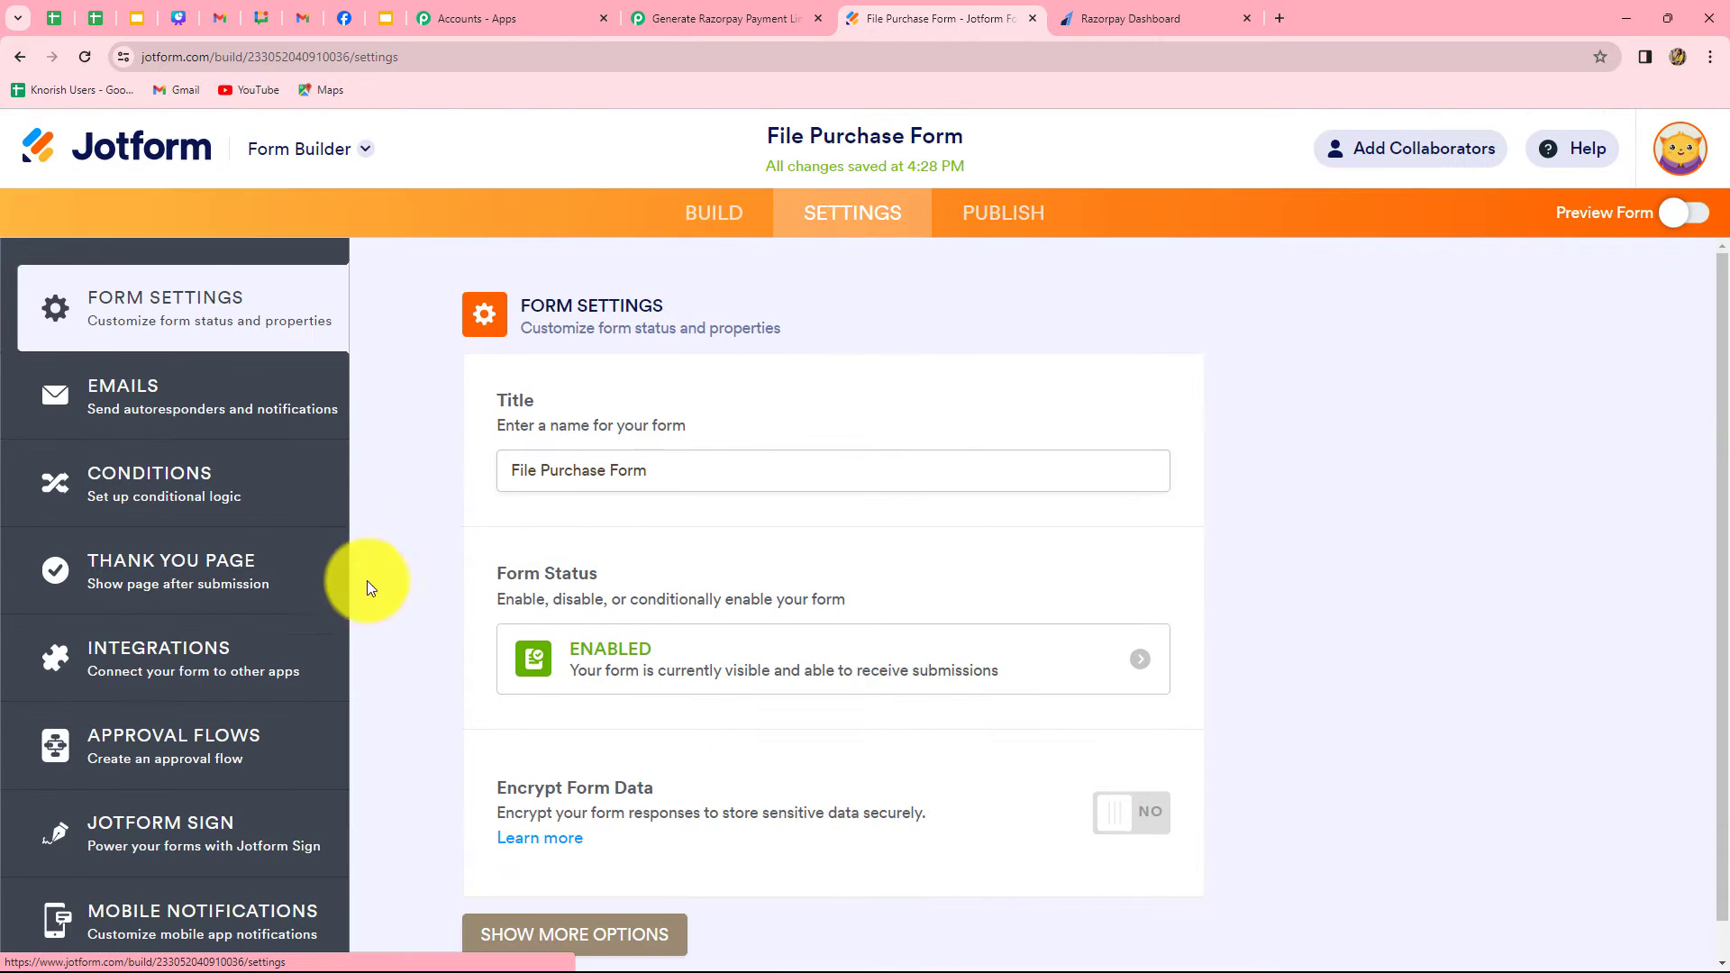
pyautogui.click(161, 652)
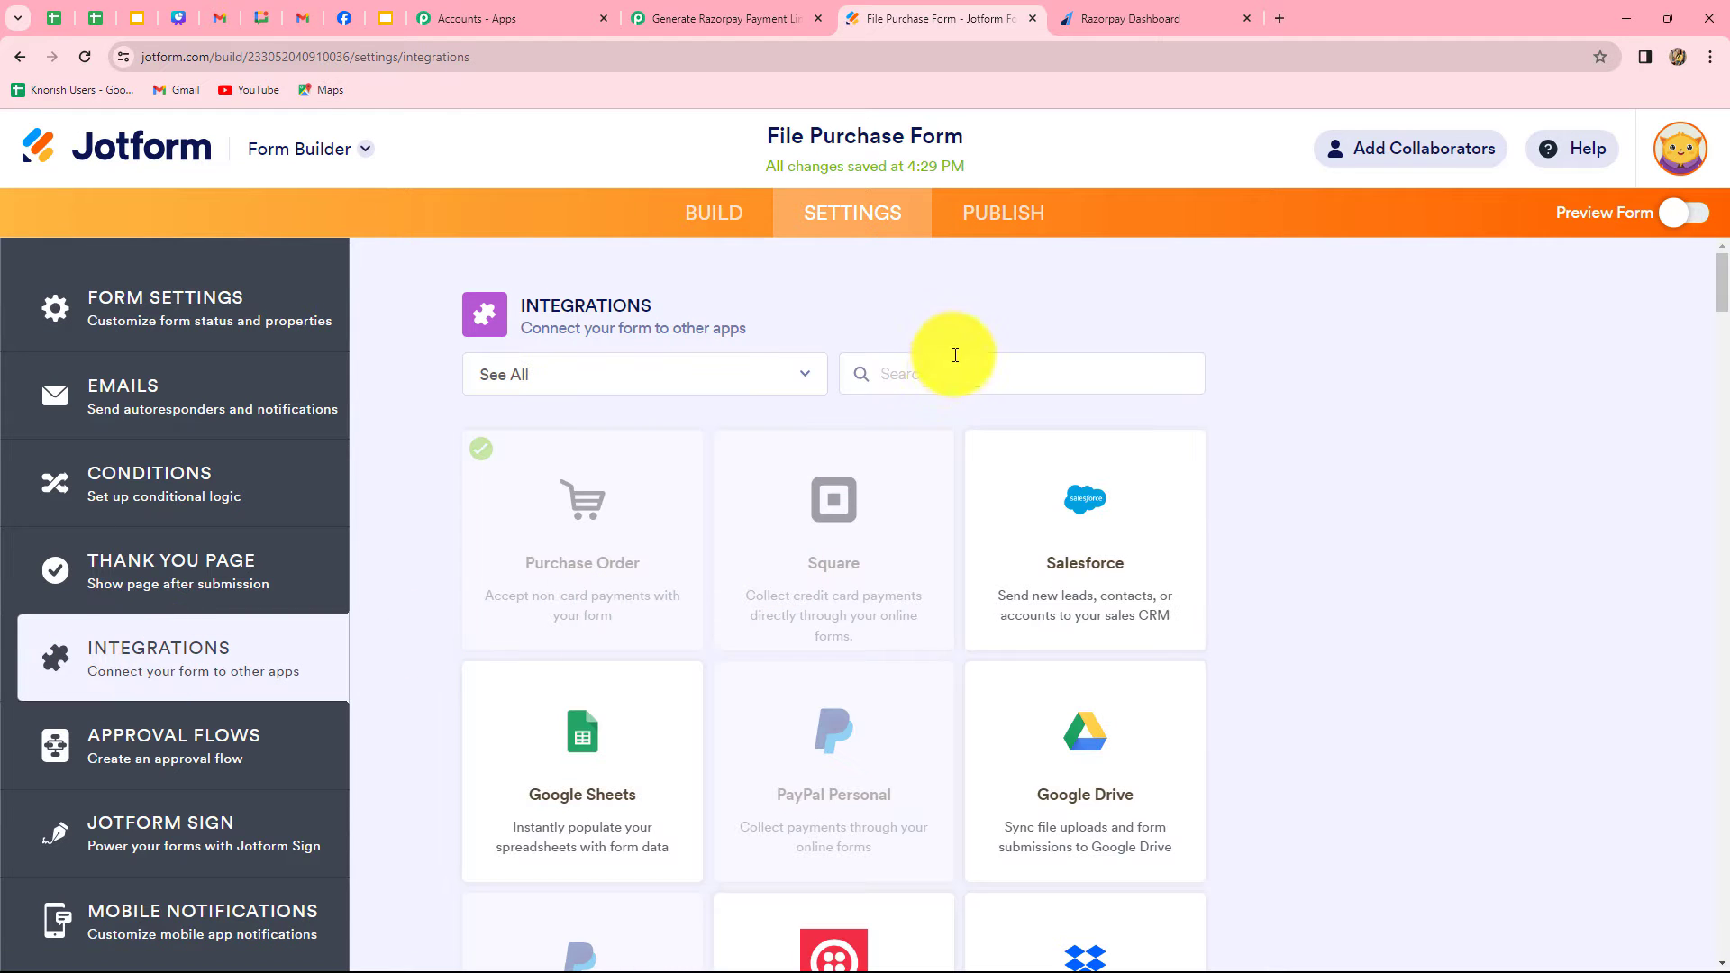
pyautogui.click(939, 377)
pyautogui.write('webh')
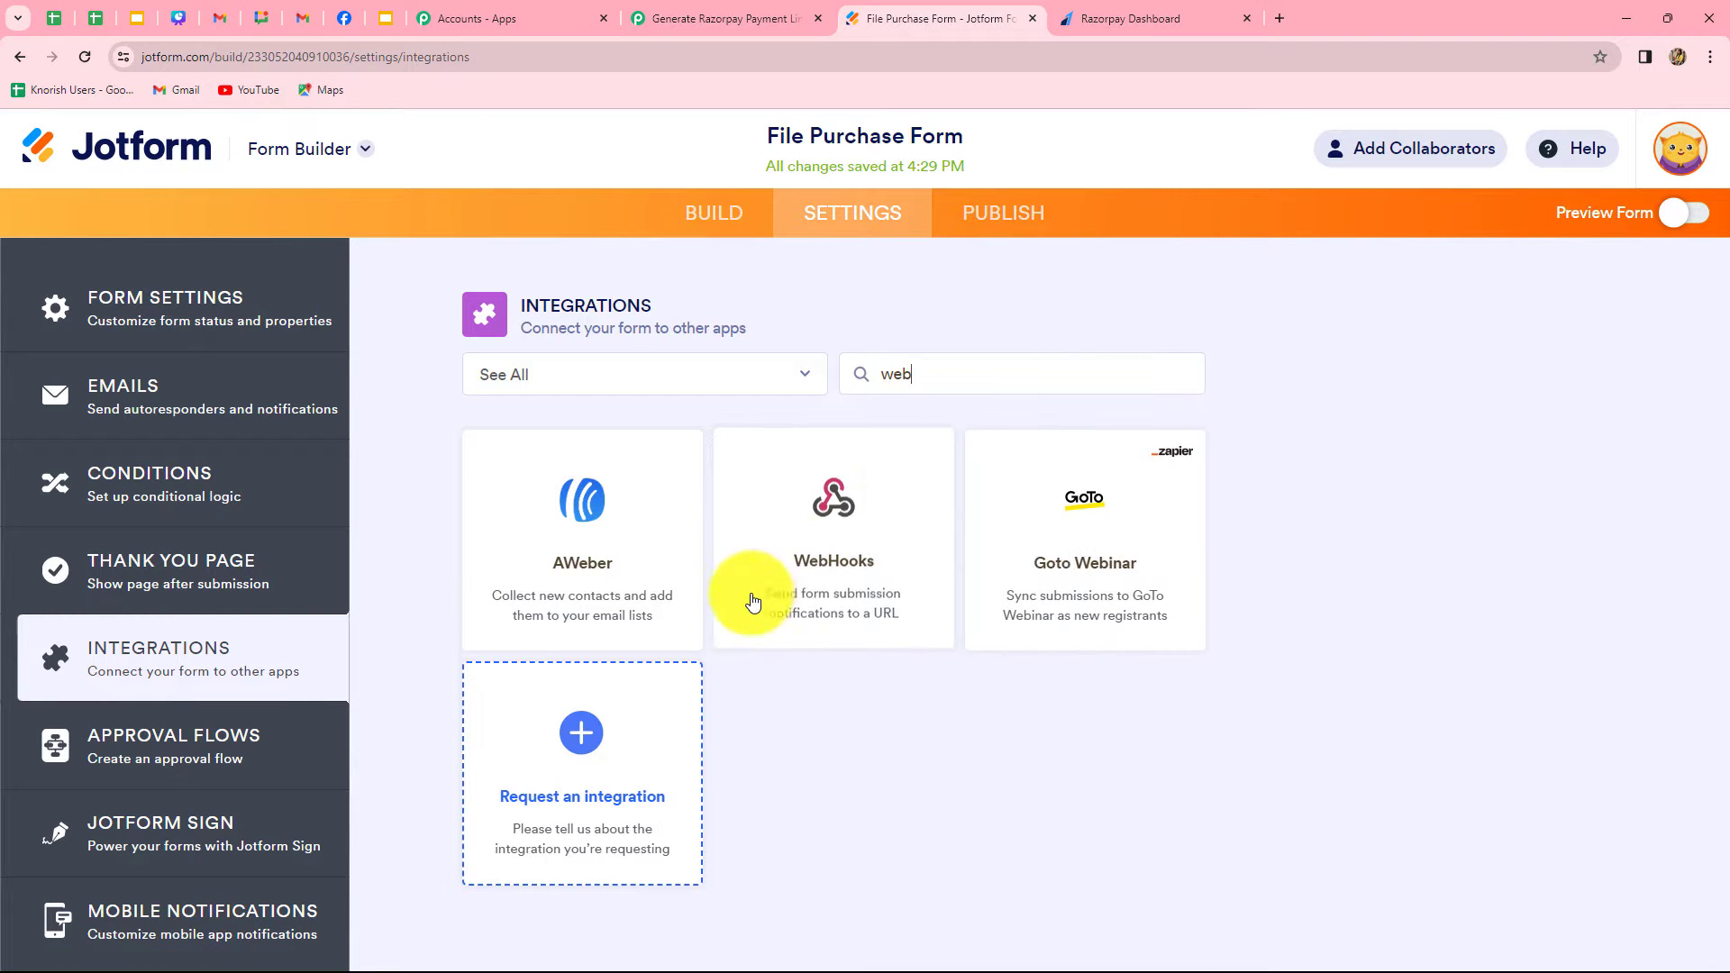
pyautogui.click(805, 576)
# Replace the default webhook address with the copied Pabbly Connect URL and complete the integration
pyautogui.moveTo(559, 629); pyautogui.dragTo(418, 625)
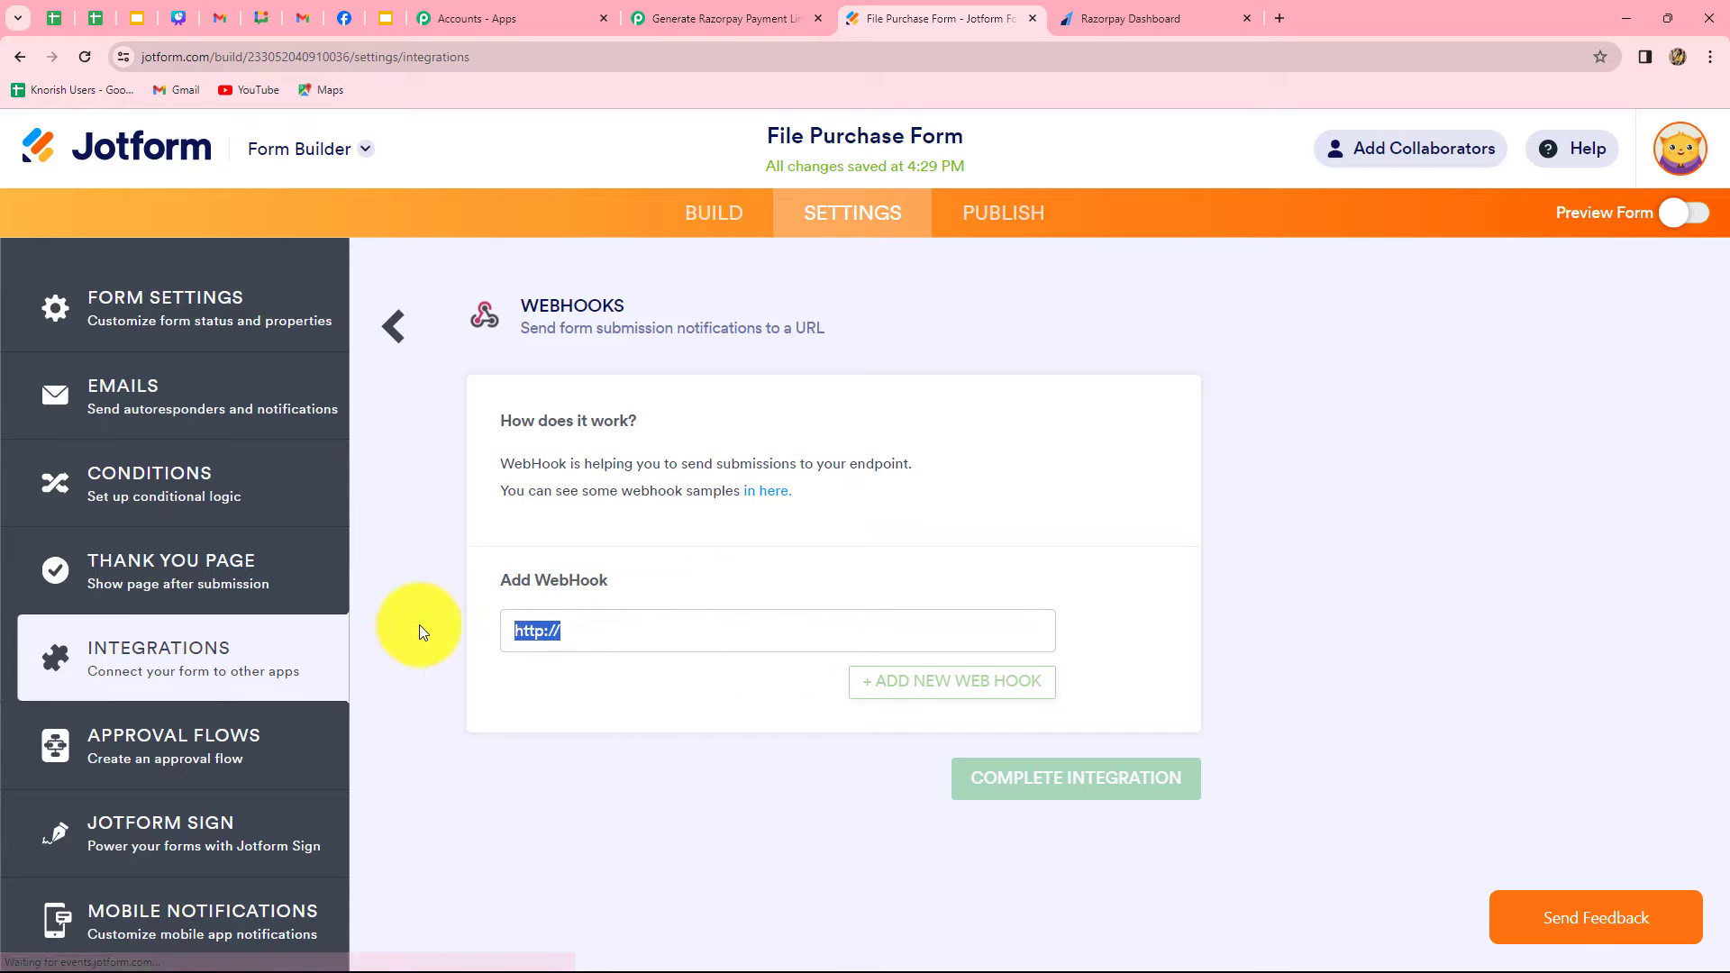
pyautogui.press('BackSpace')
pyautogui.hotkey('ctrl', 'v')
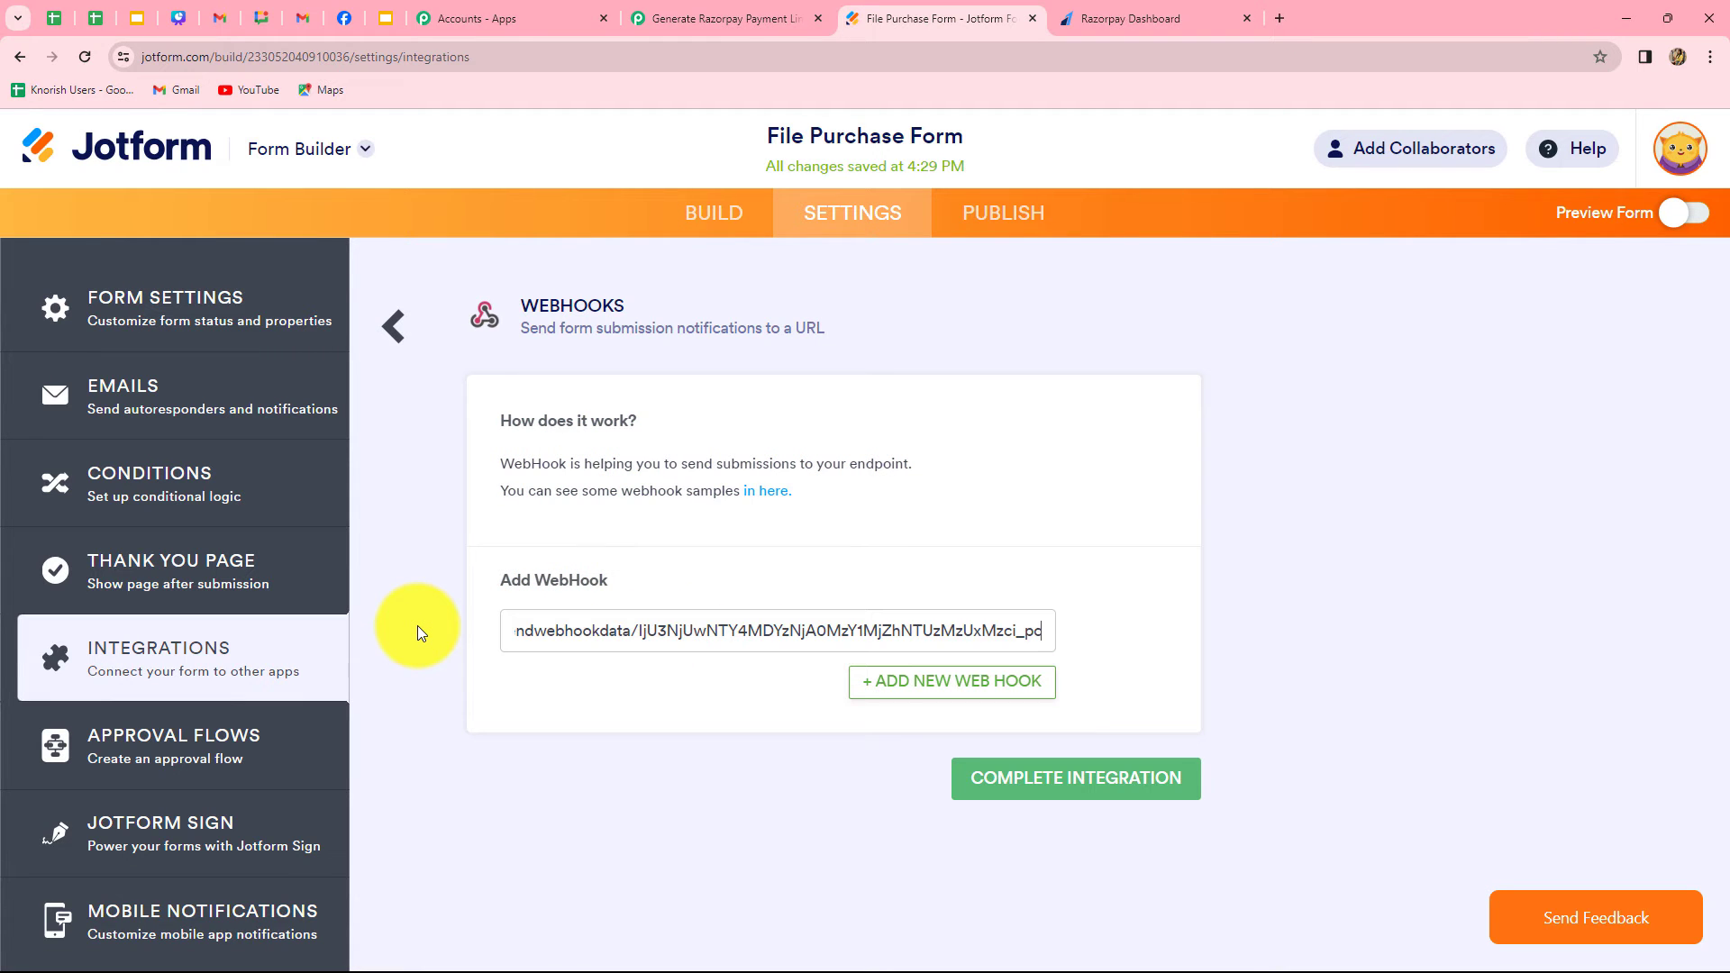
pyautogui.click(997, 790)
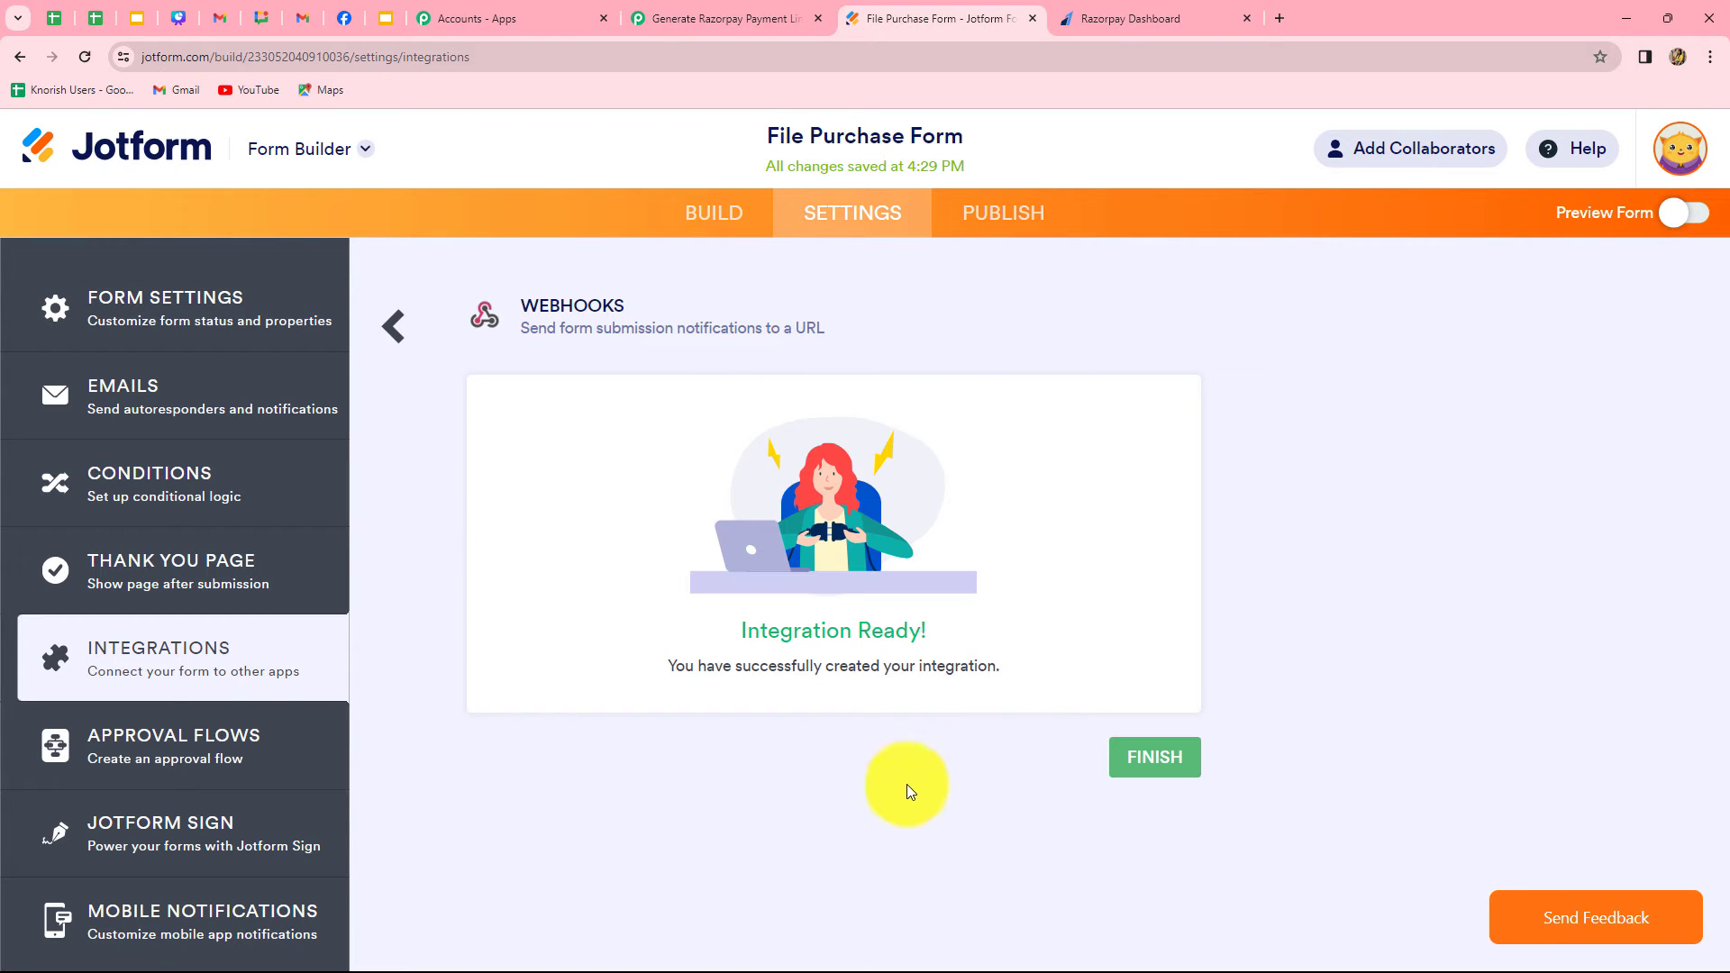
# Return to the Pabbly Connect workflow and read the Jotform trigger's note about making a test submission
pyautogui.click(690, 24)
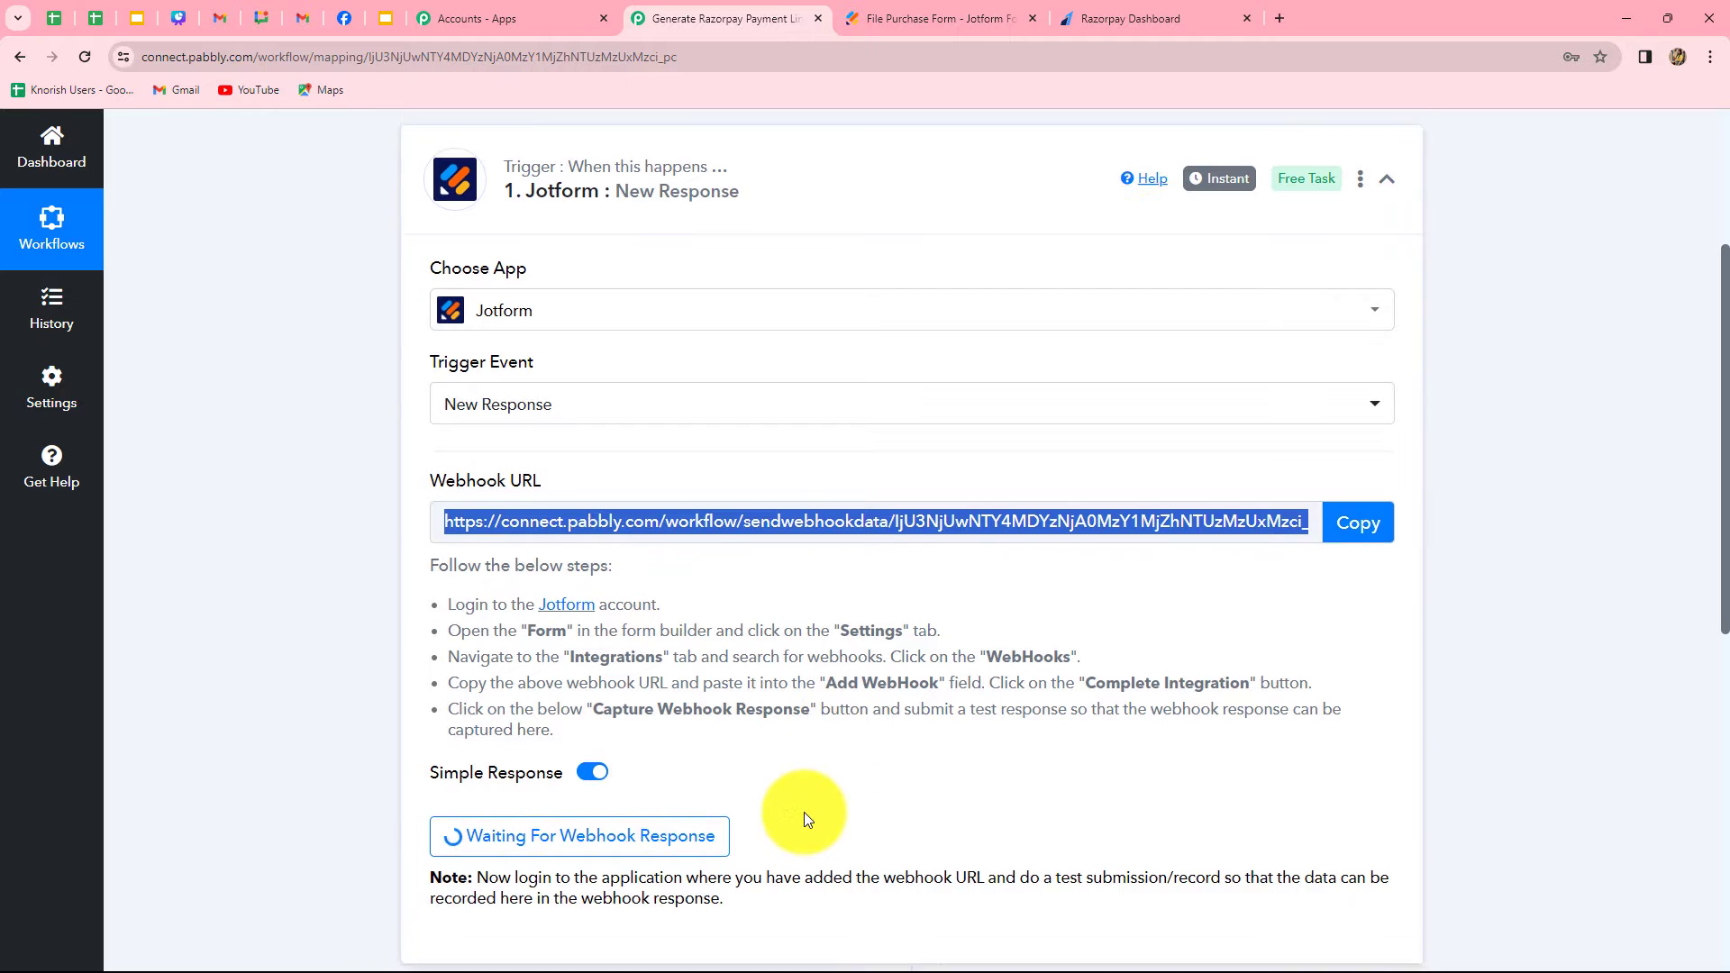
pyautogui.scroll(-2, 803, 812)
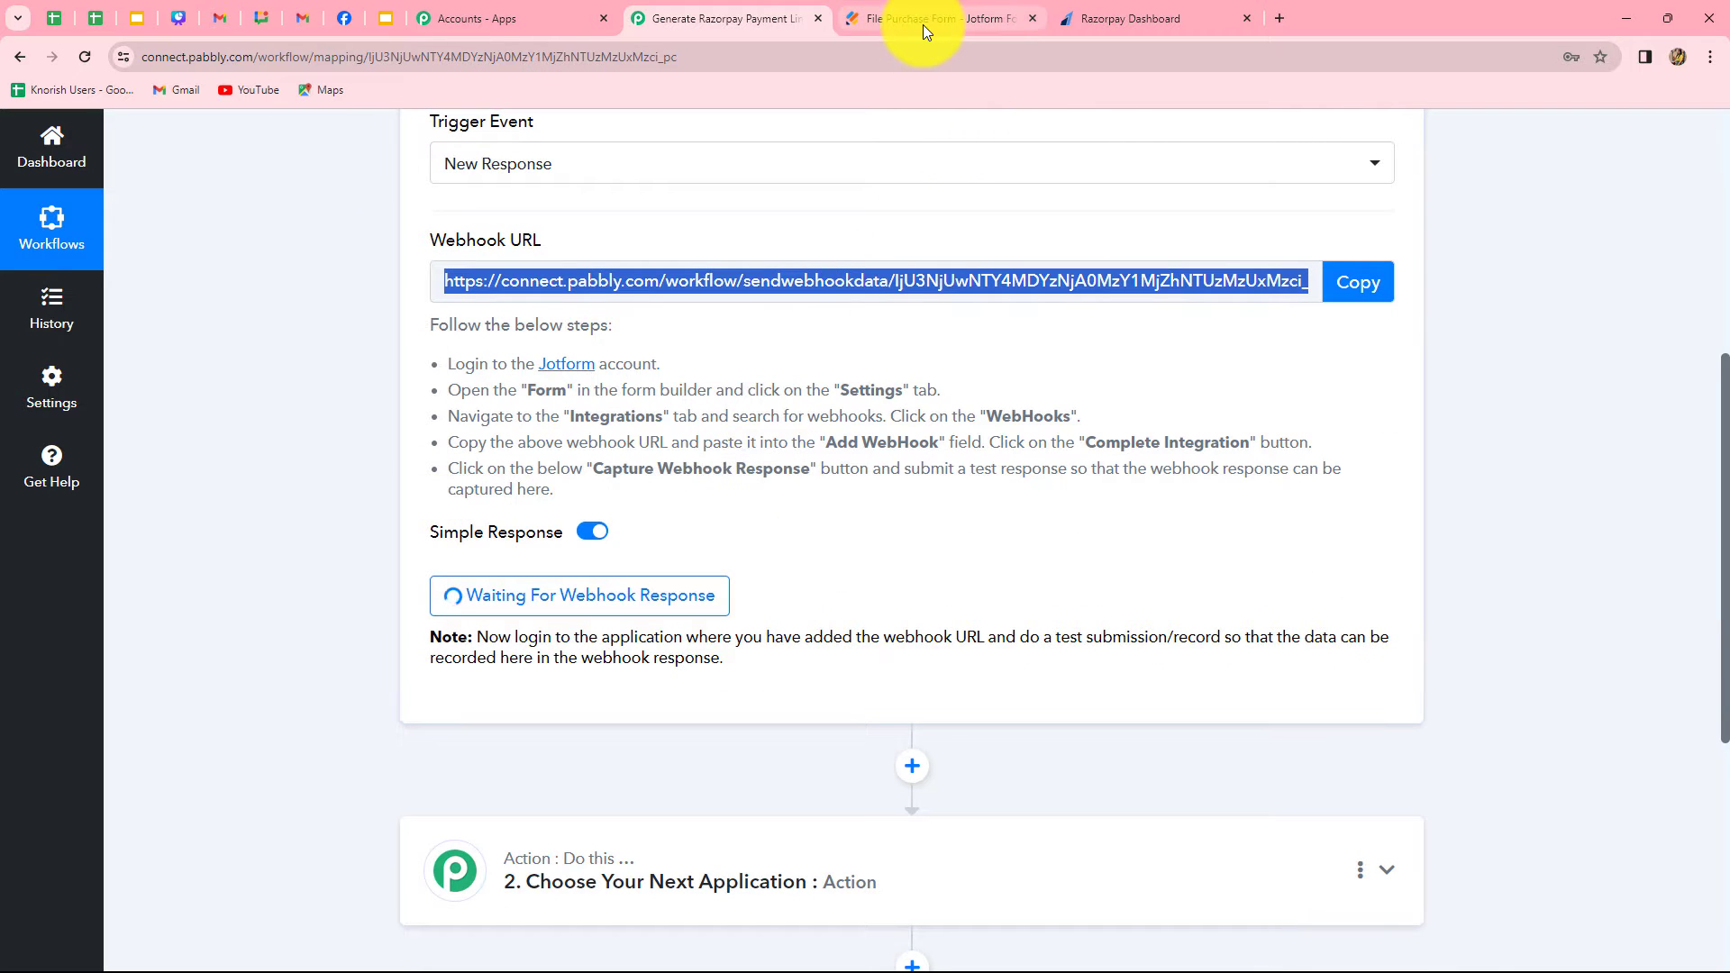
pyautogui.moveTo(744, 642); pyautogui.dragTo(1295, 673)
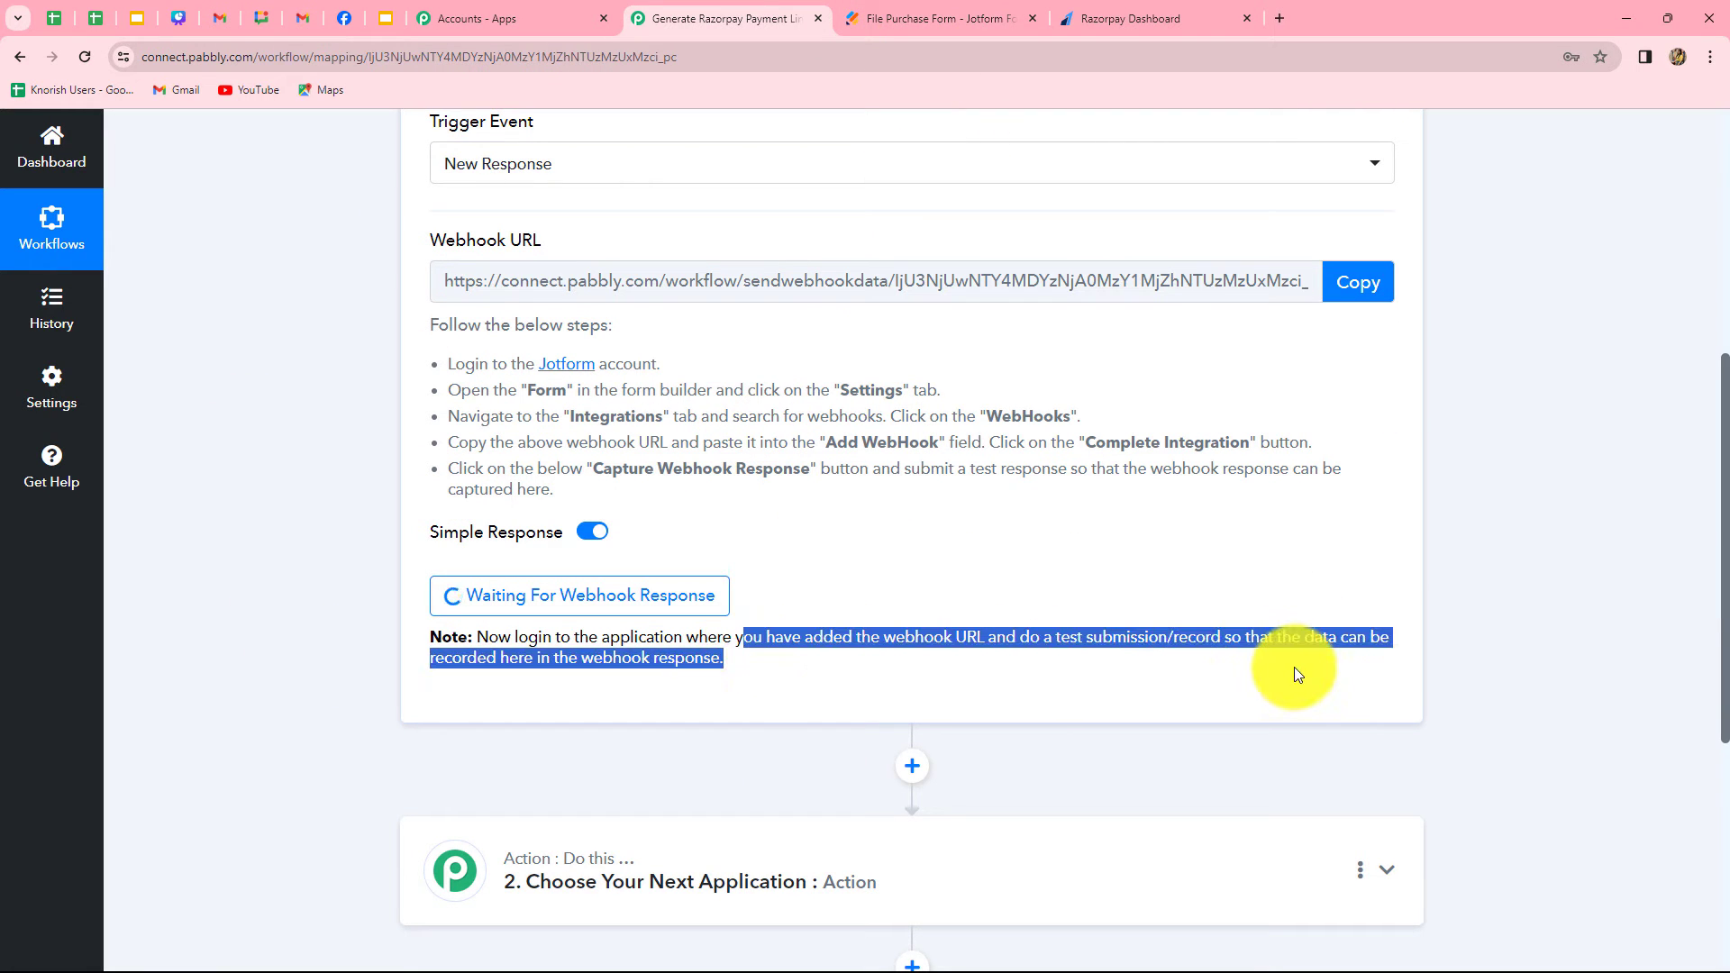
# Switch to Jotform, copy the File Purchase Form's public link and open it in a new browser tab
pyautogui.click(884, 24)
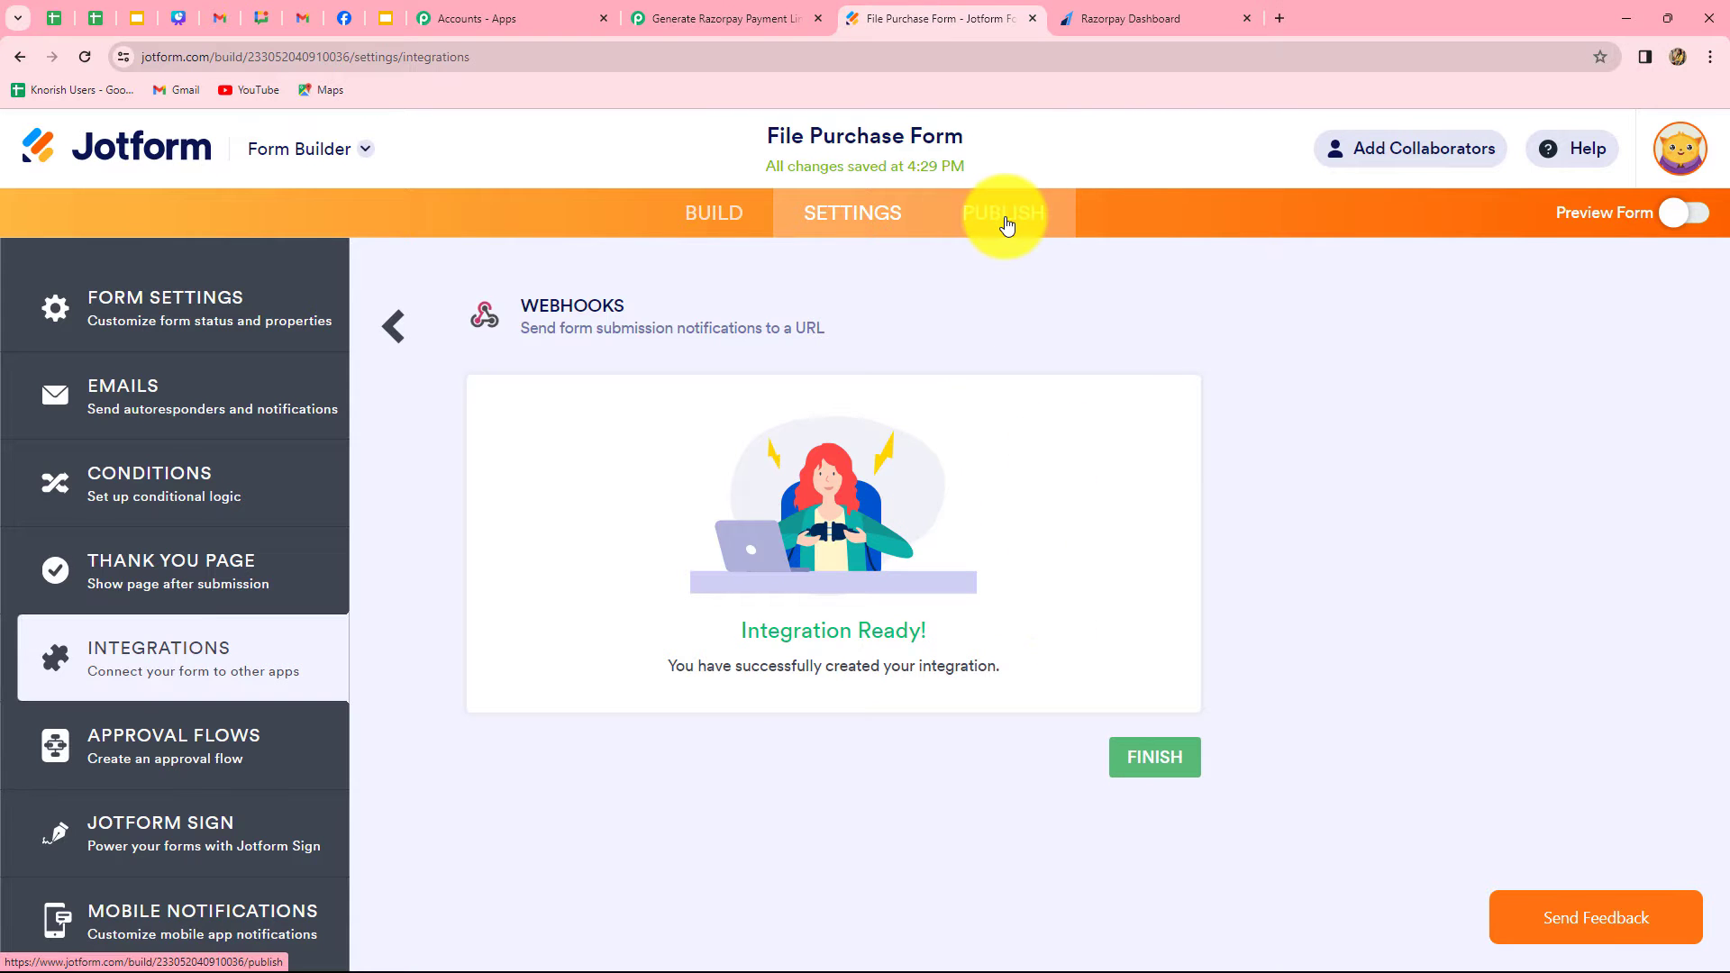
pyautogui.click(1006, 225)
pyautogui.click(900, 514)
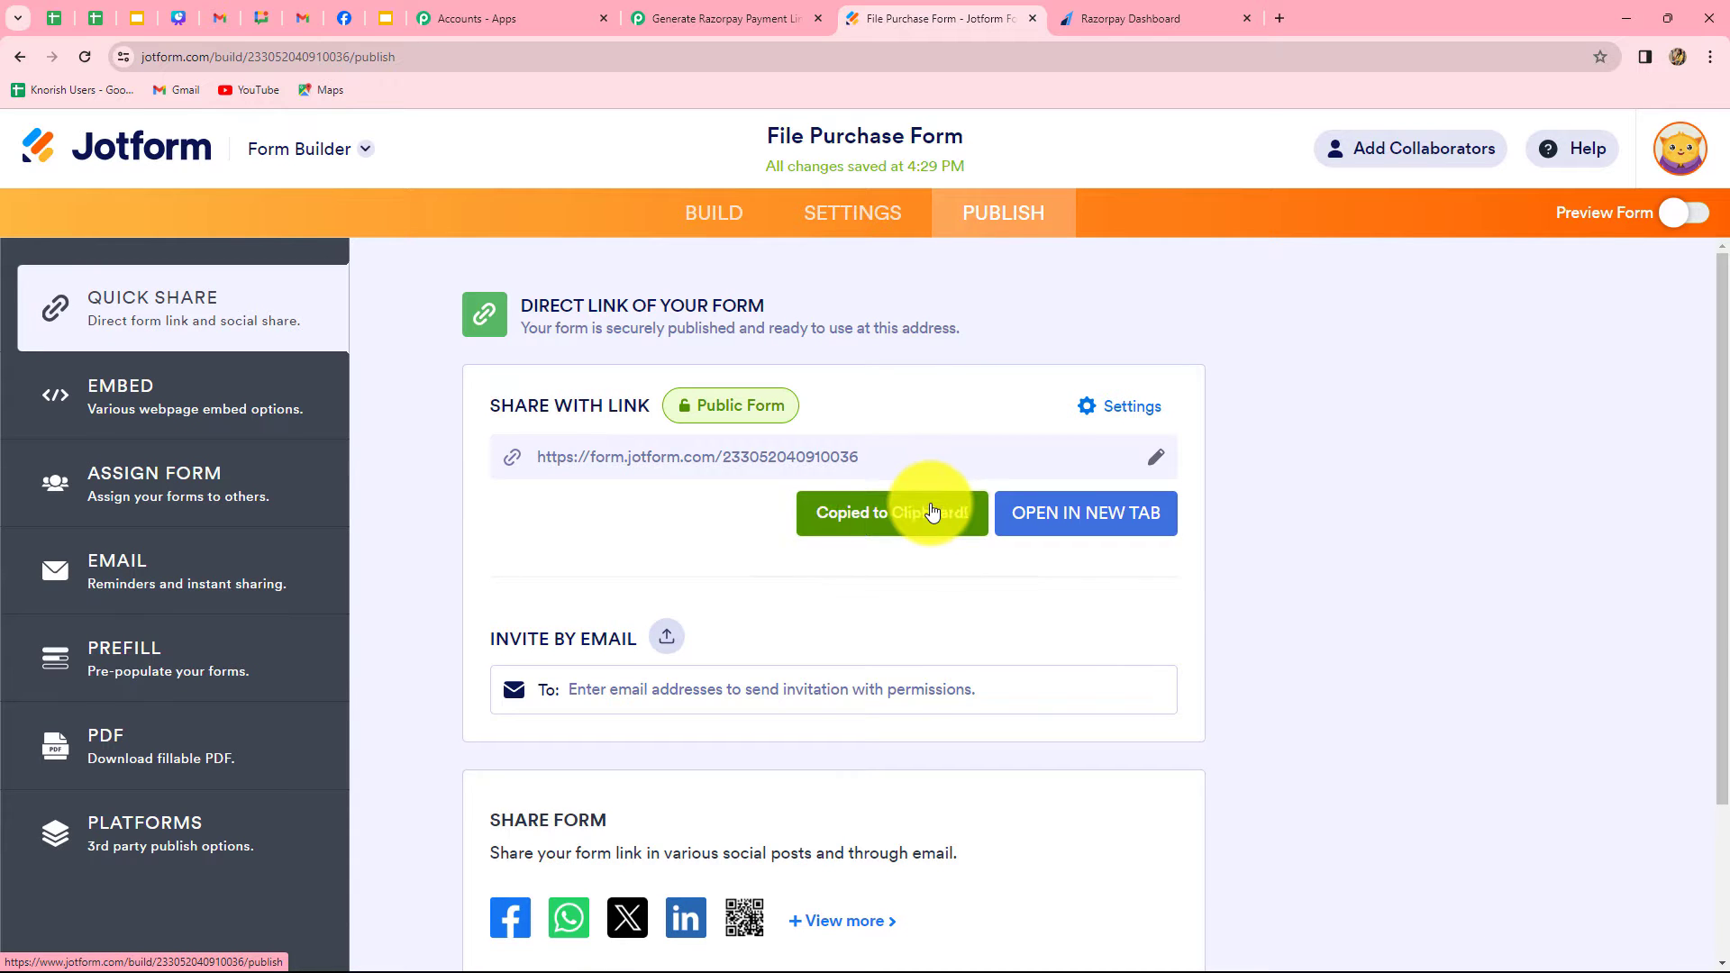
pyautogui.click(1279, 18)
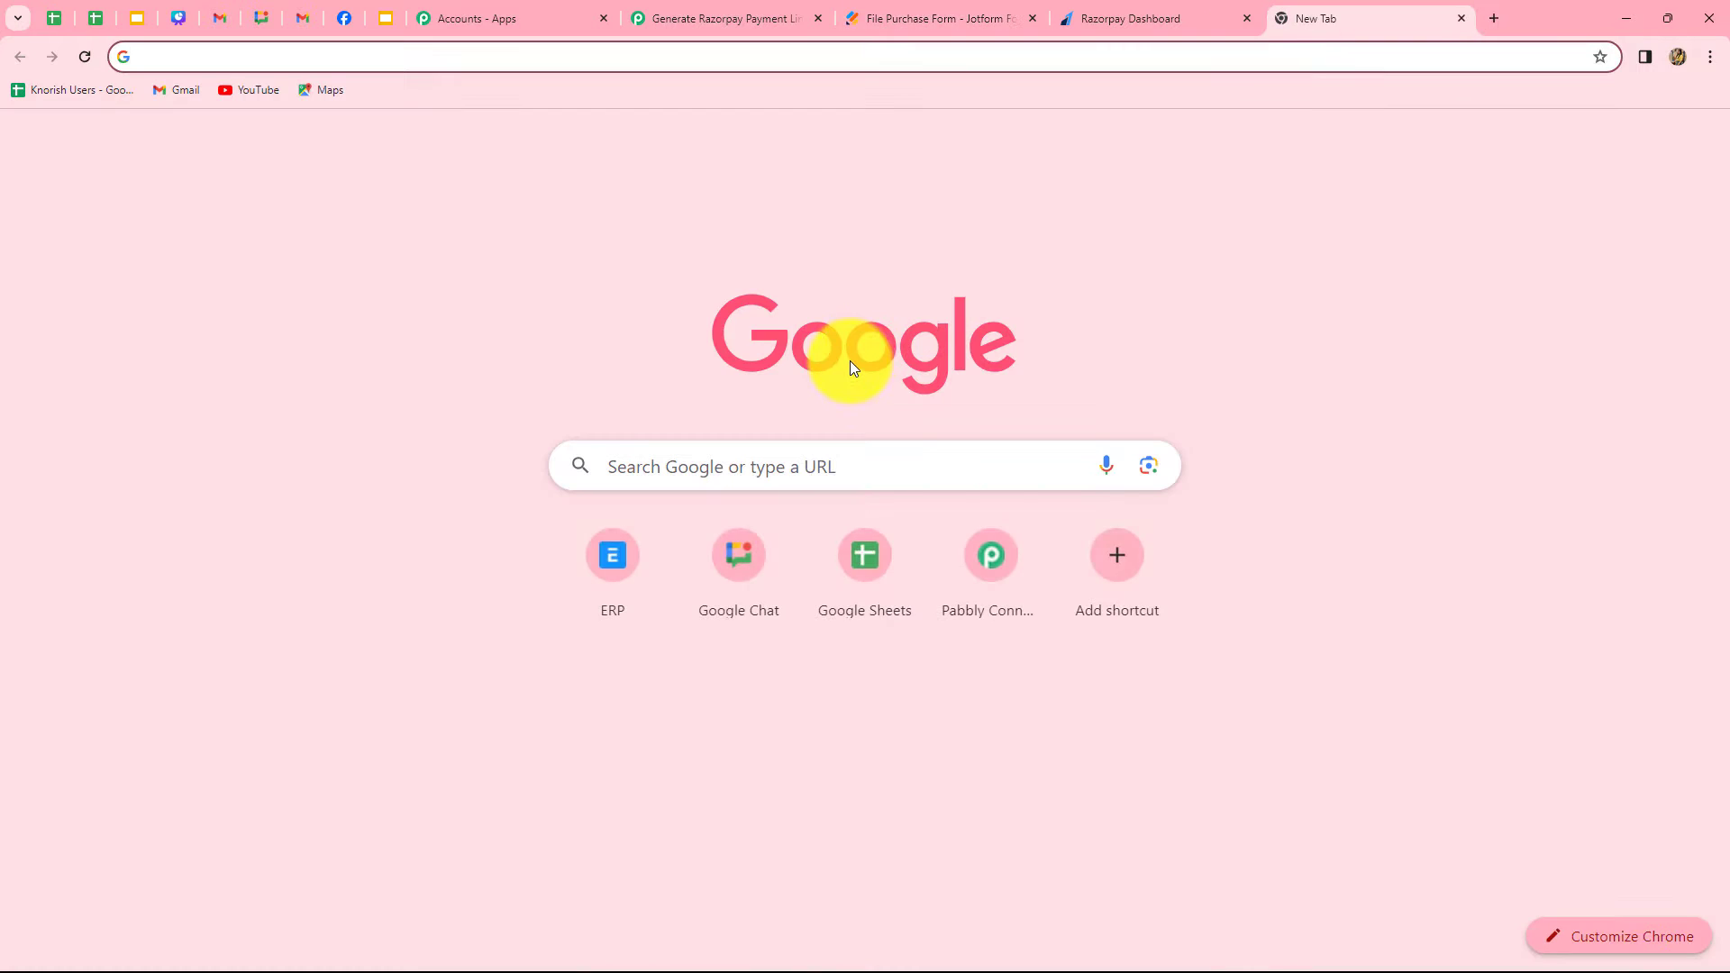
pyautogui.hotkey('ctrl', 'v')
pyautogui.press('Return')
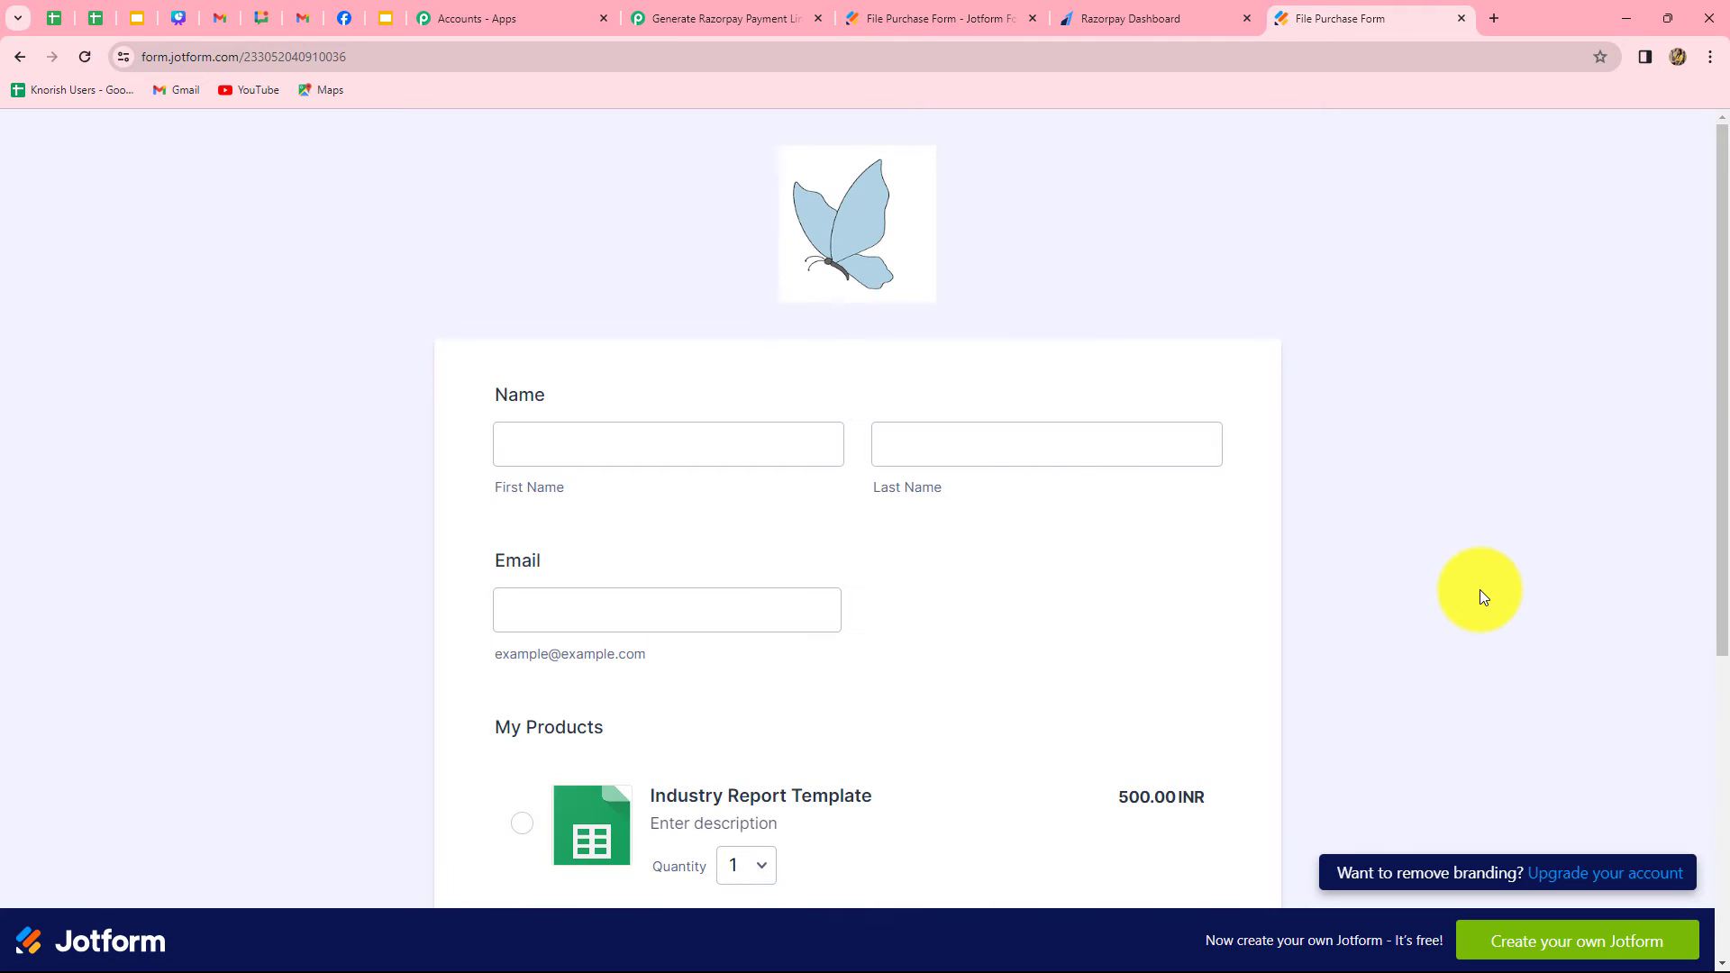
# Select the Industry Report Template product in the live File Purchase Form
pyautogui.scroll(-4, 1479, 589)
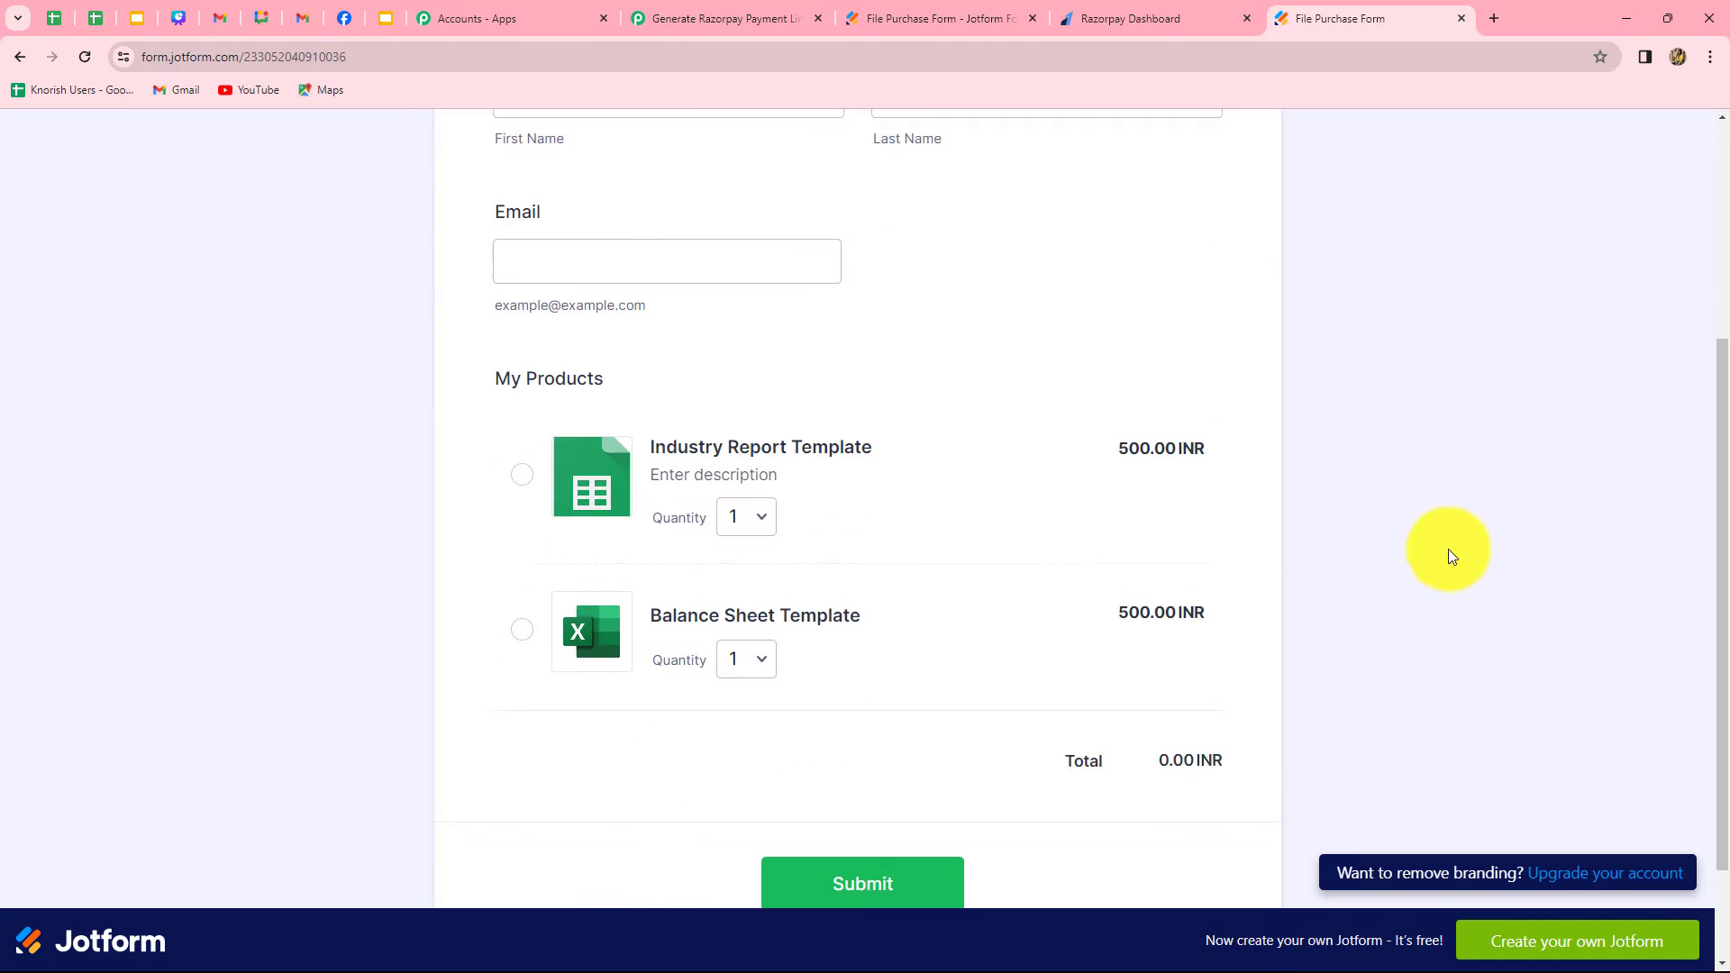
pyautogui.click(523, 466)
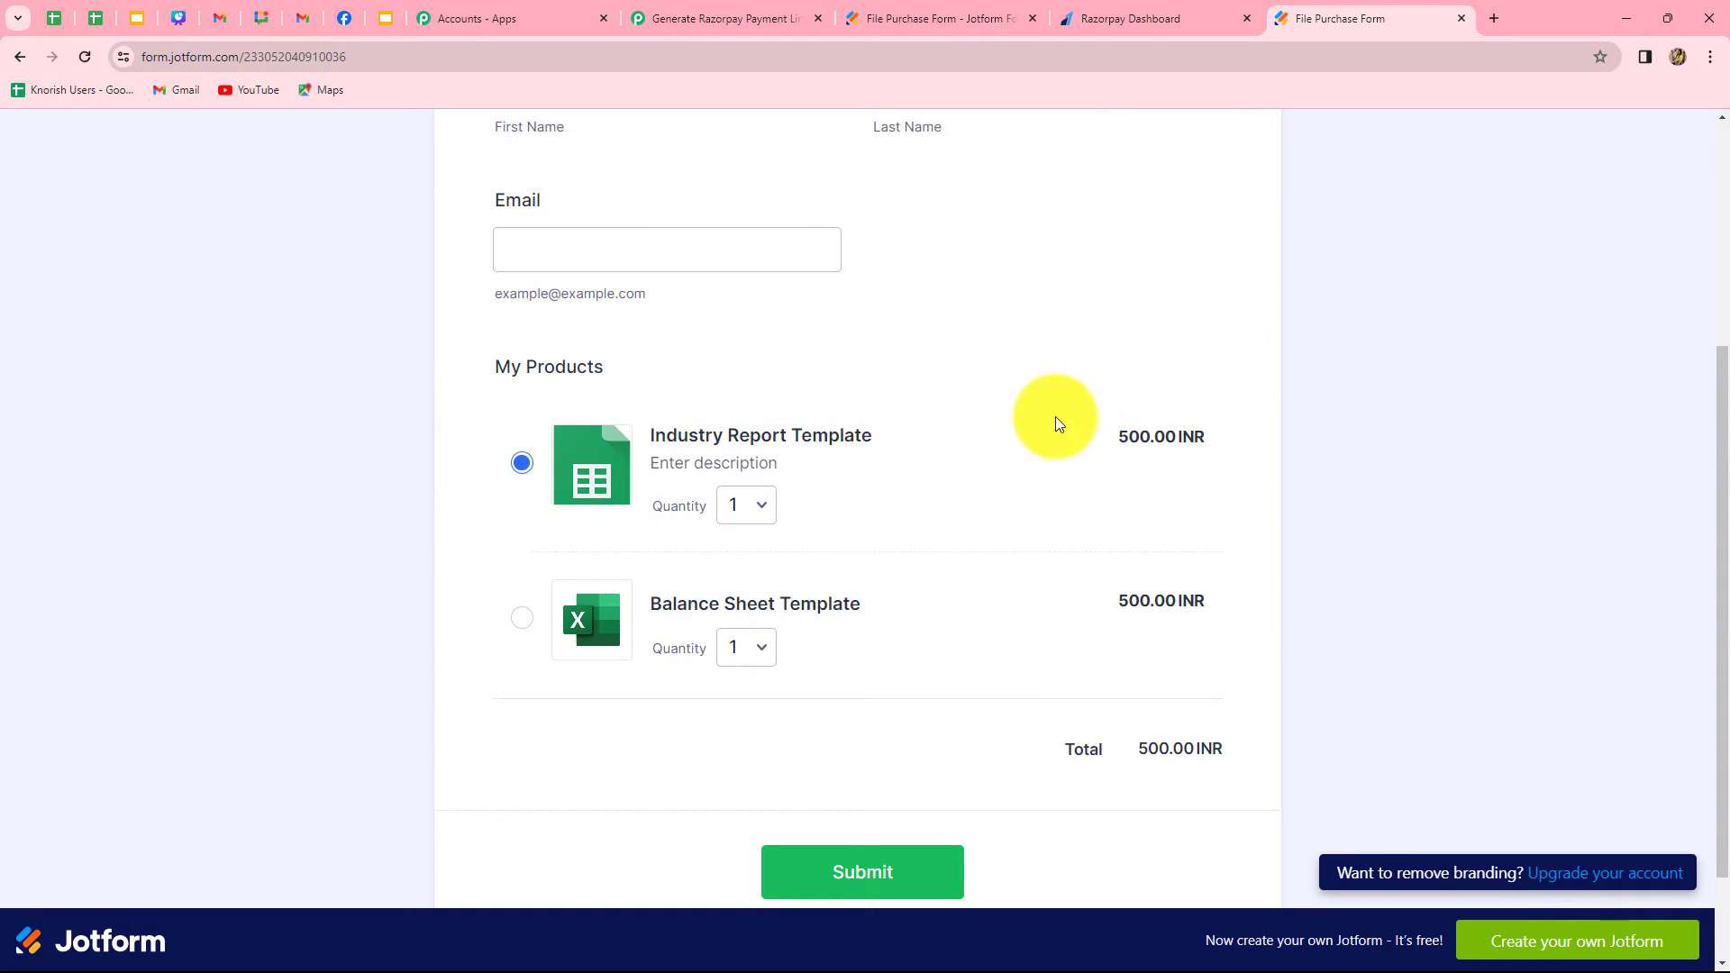
pyautogui.scroll(2, 1211, 491)
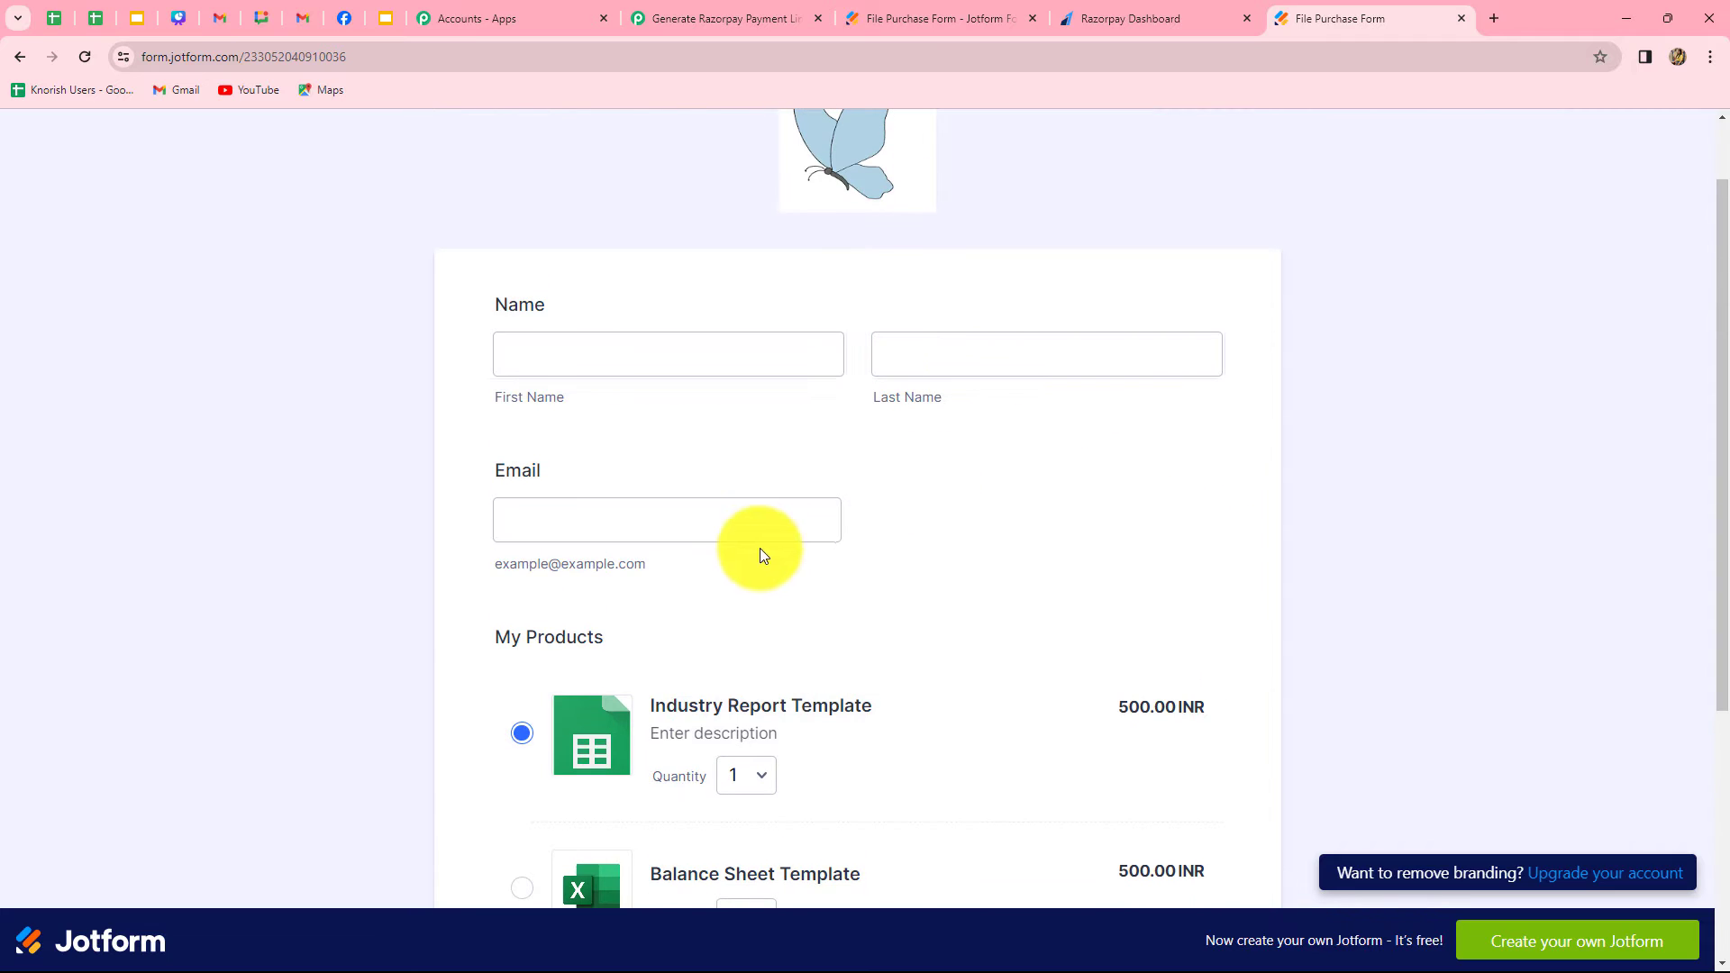
# Fill in the test customer's first name, last name and e-mail, and submit the form
pyautogui.click(828, 520)
pyautogui.click(568, 348)
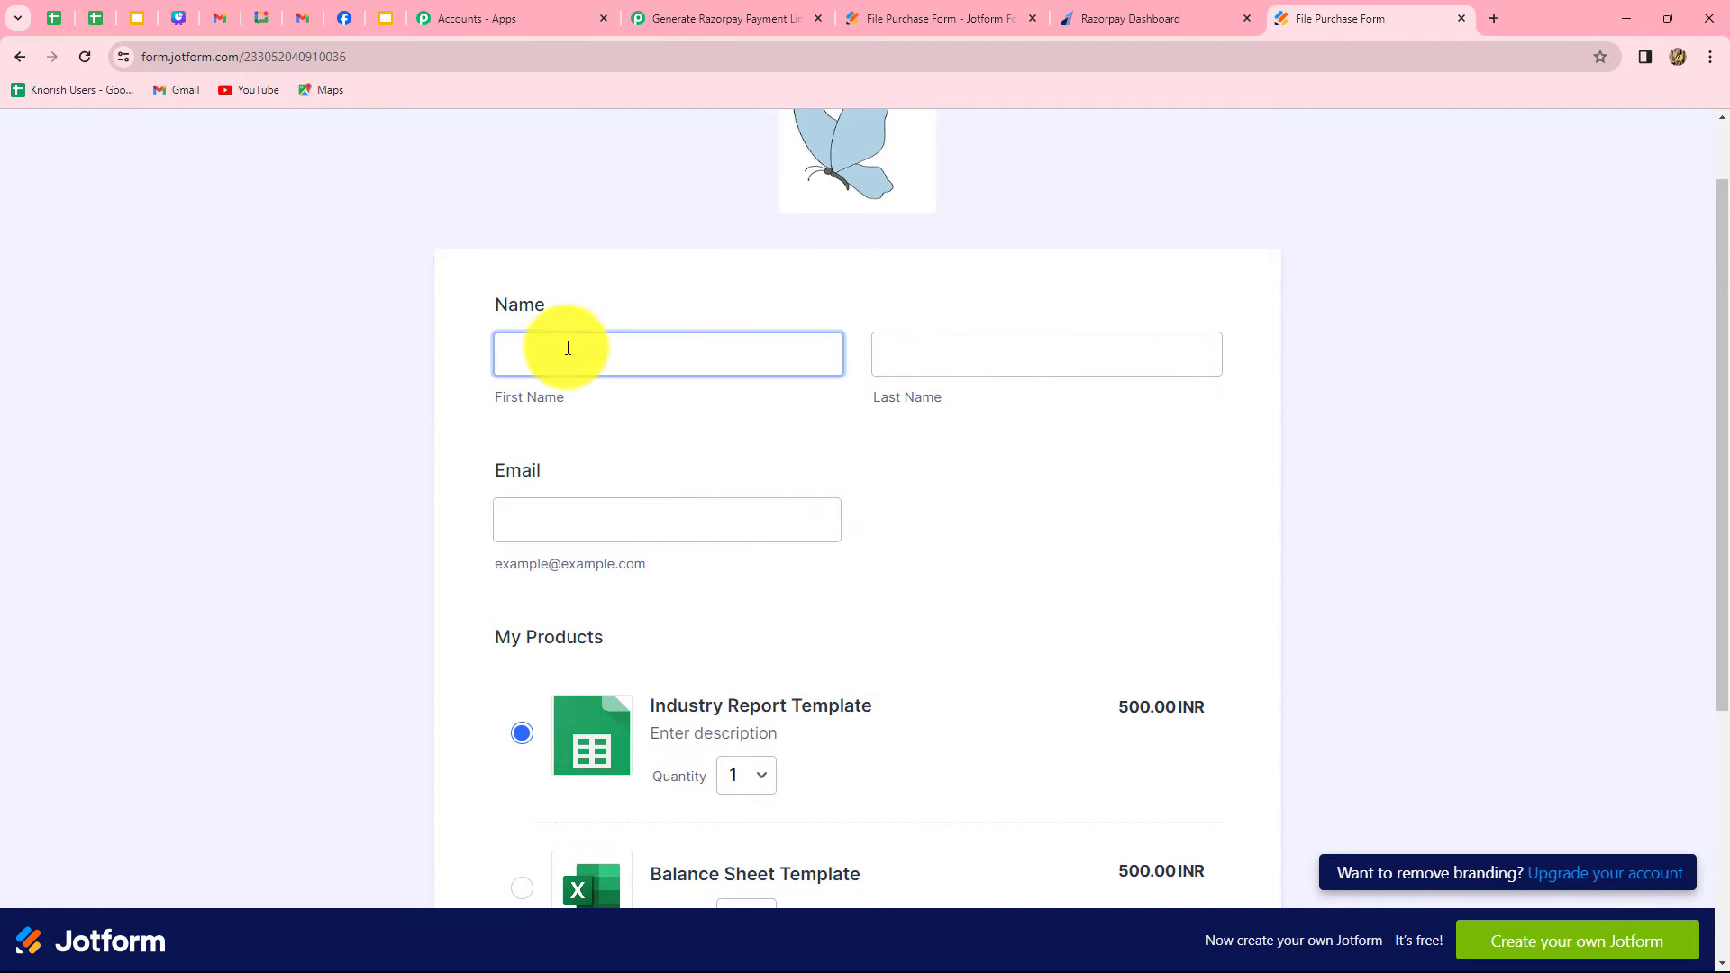
pyautogui.click(568, 346)
pyautogui.write('D')
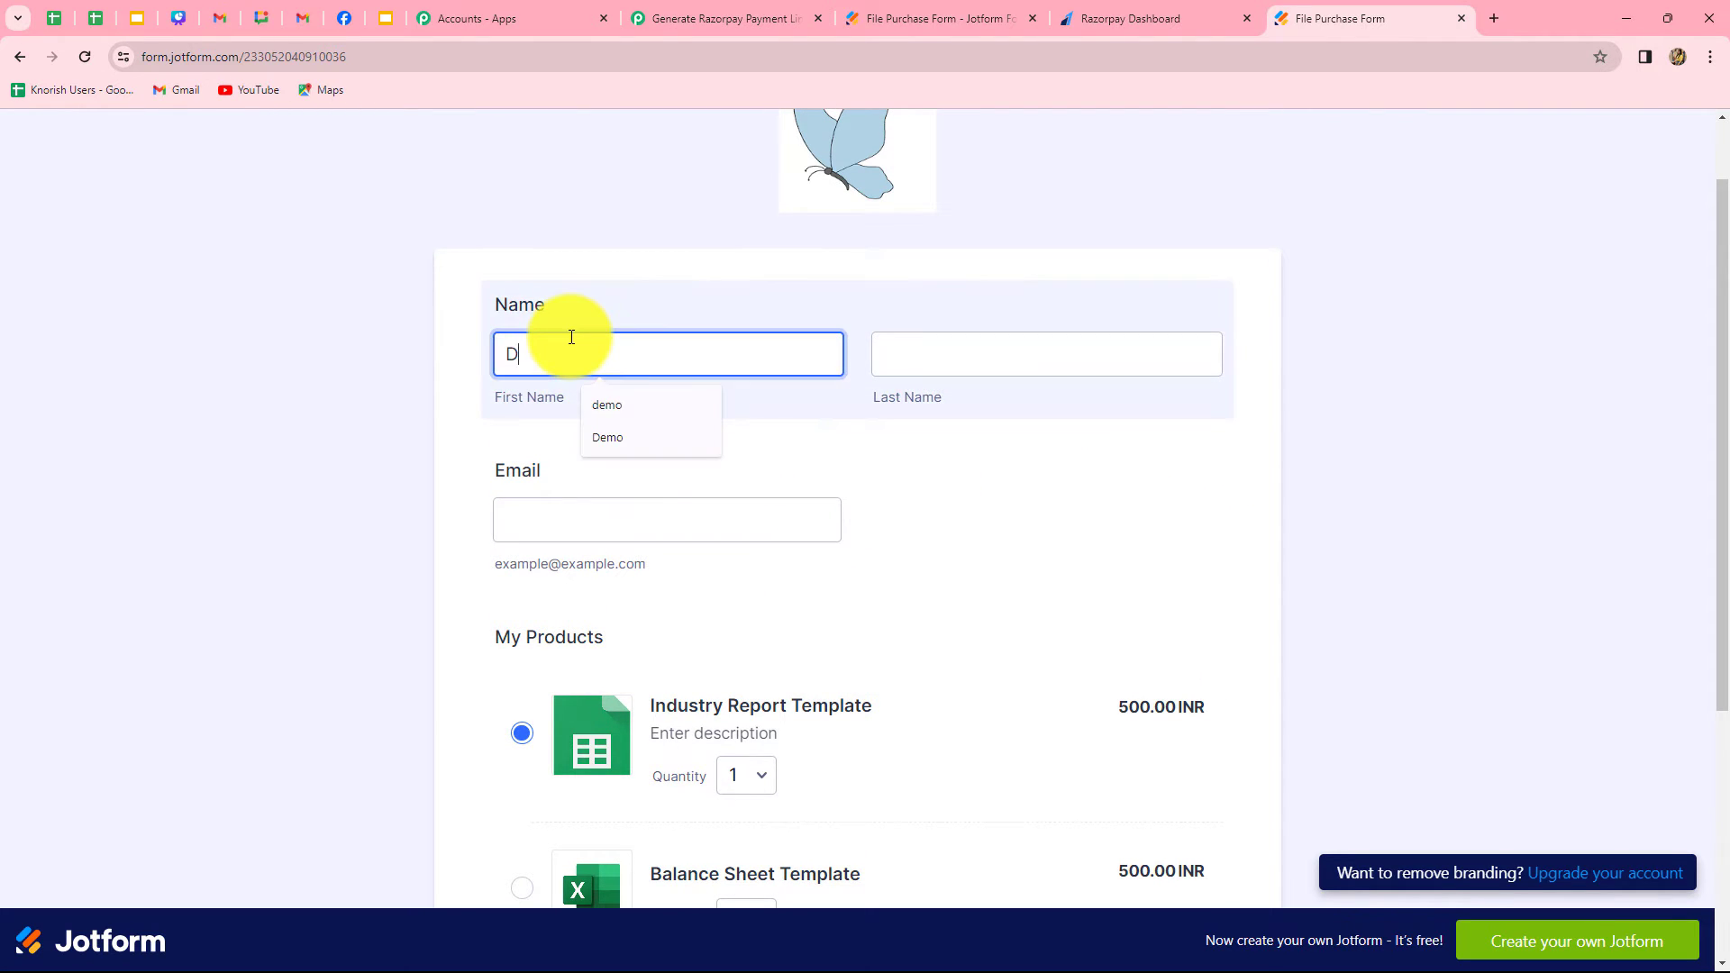
pyautogui.write('ummy')
pyautogui.press('Tab')
pyautogui.write('User')
pyautogui.click(743, 508)
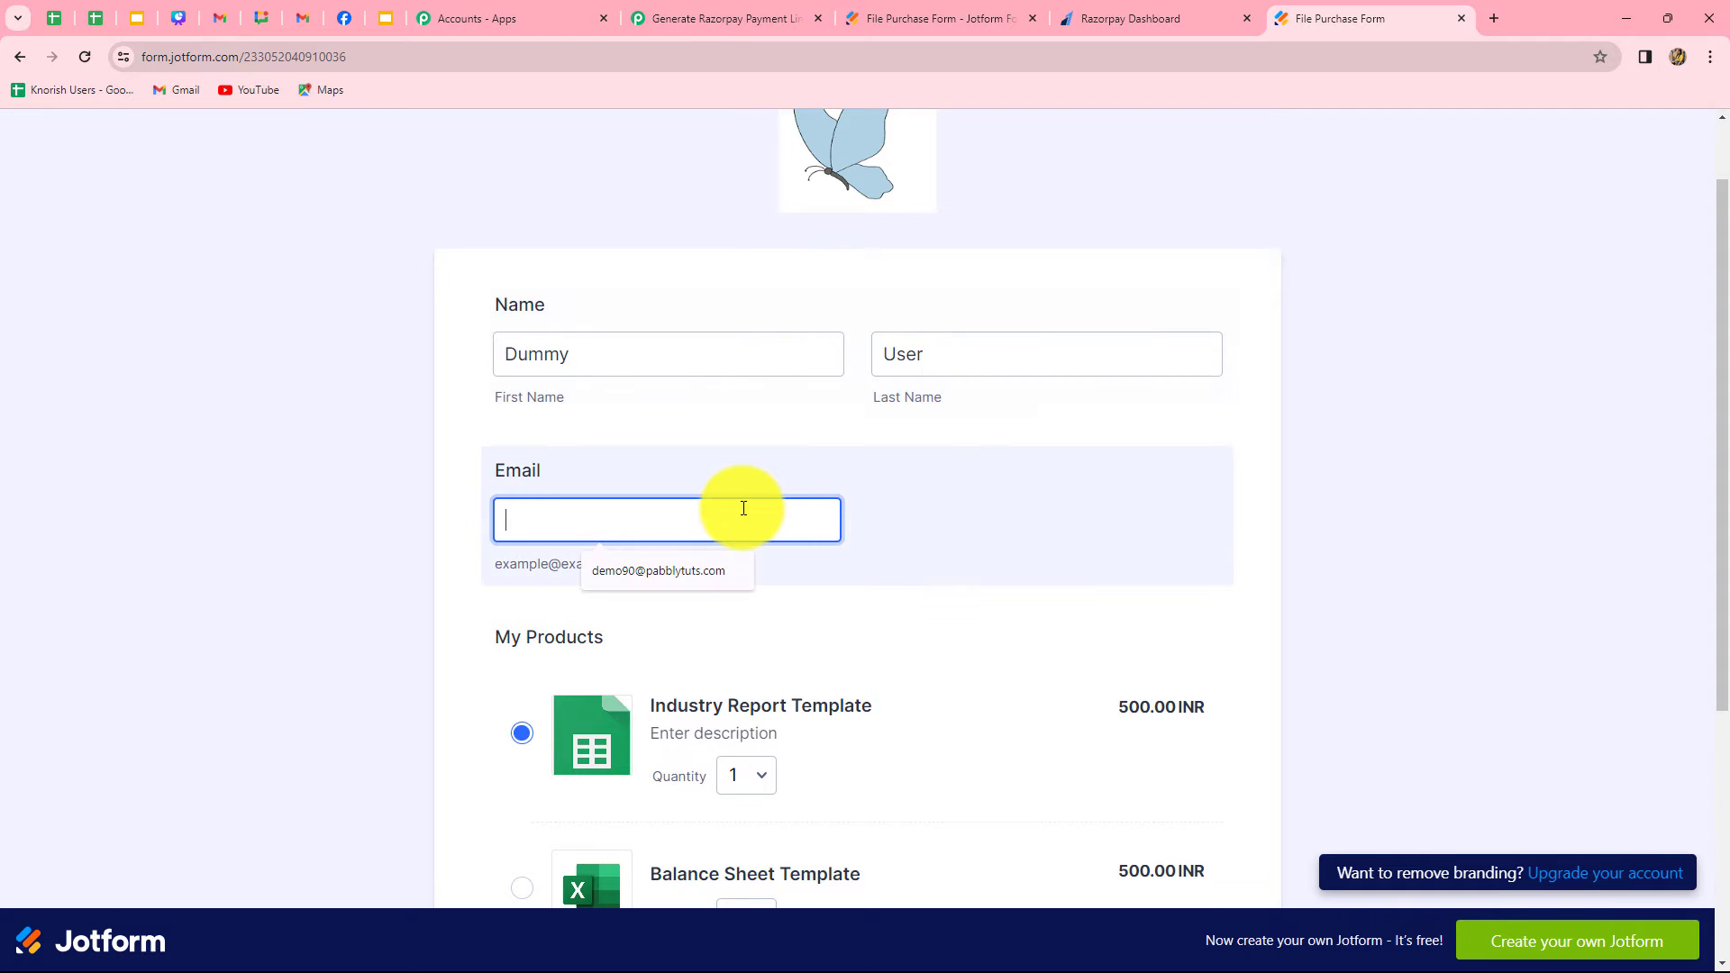
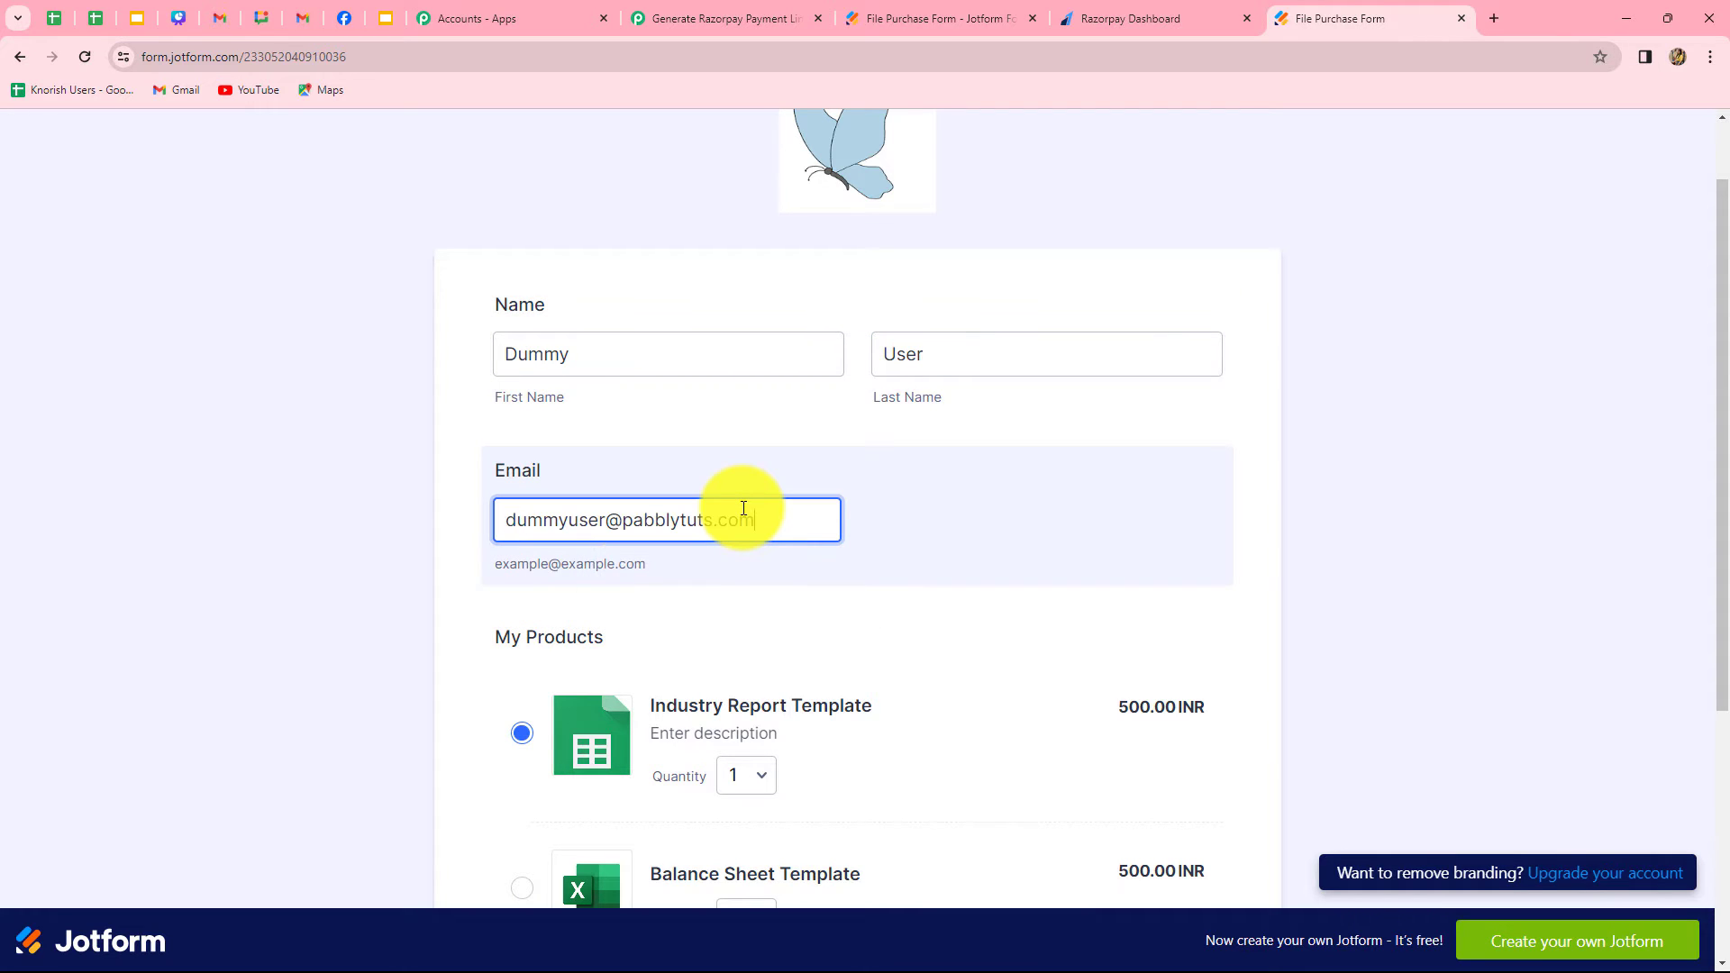
pyautogui.click(364, 625)
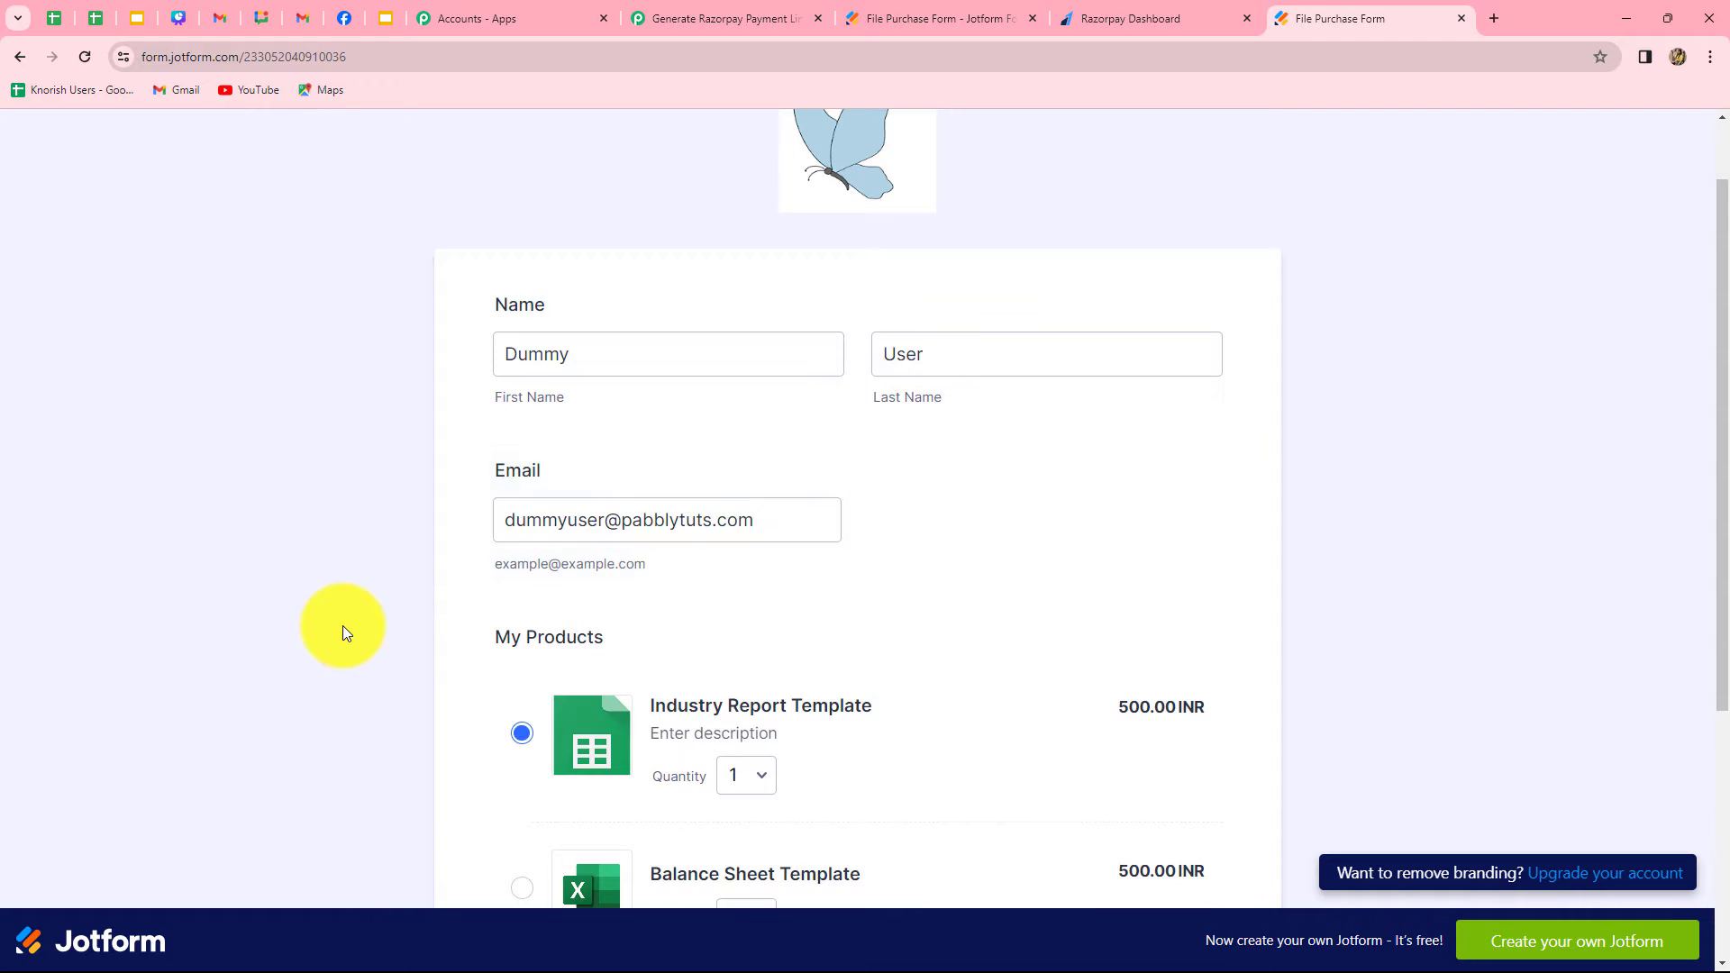
pyautogui.scroll(-3, 342, 632)
pyautogui.click(797, 743)
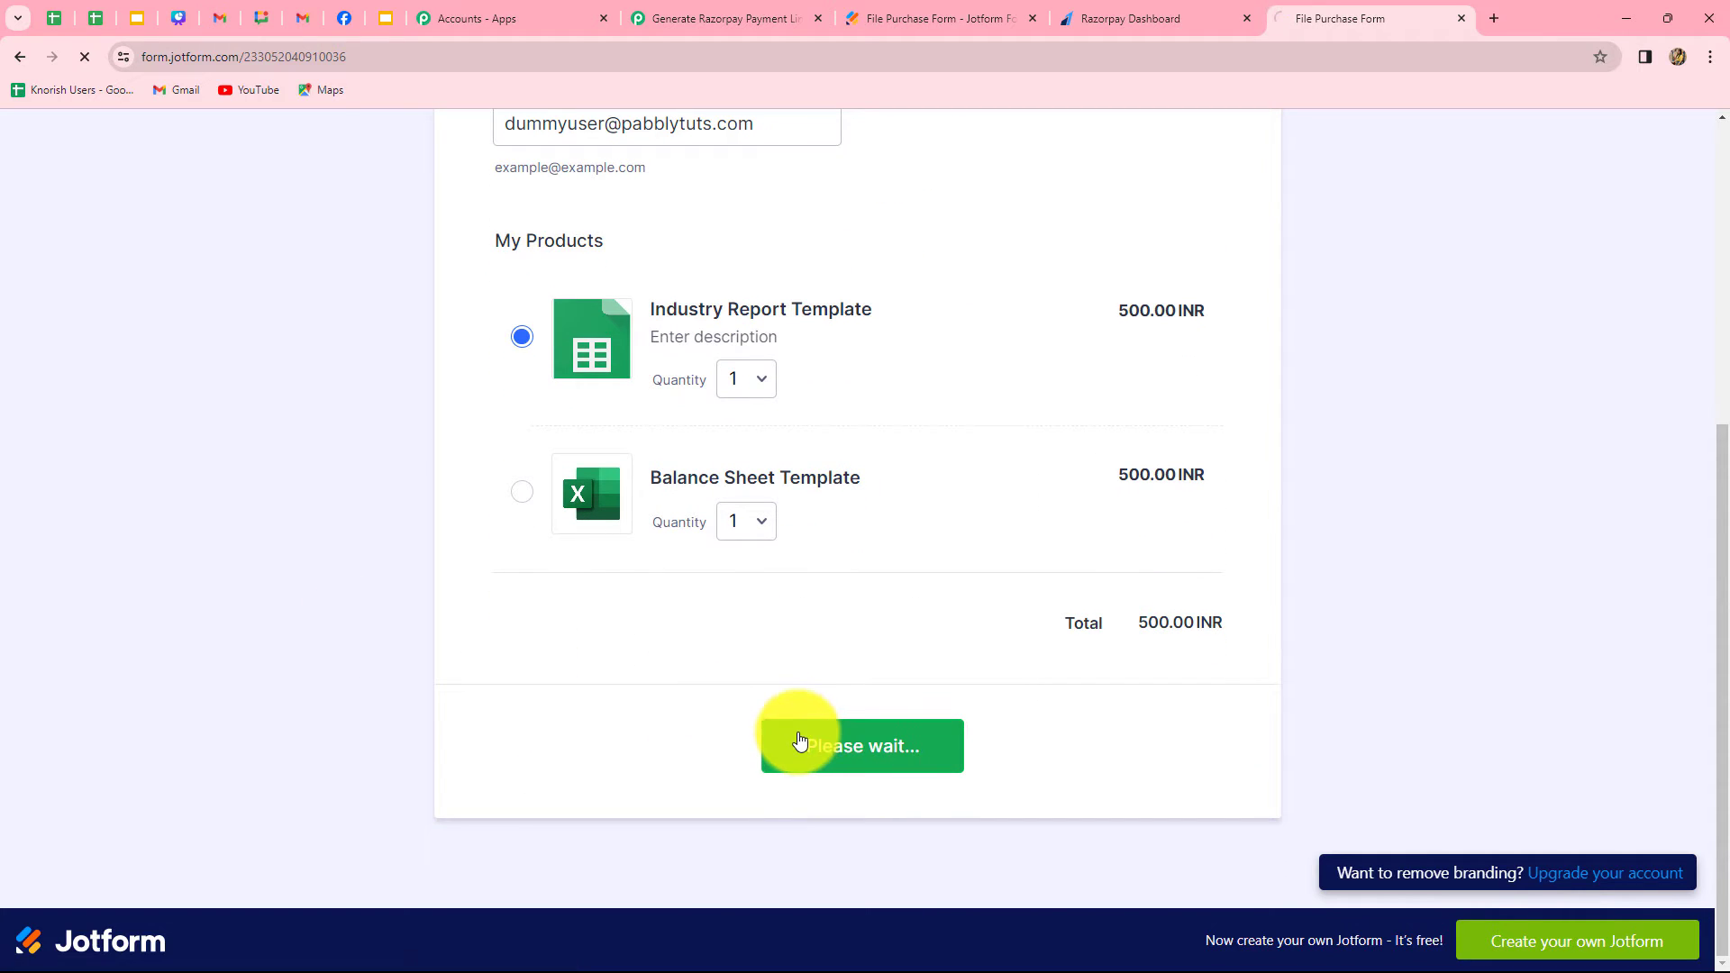
# Return to the Pabbly Connect workflow and examine the name, e-mail, product and amount fields of the captured Jotform response
pyautogui.click(649, 18)
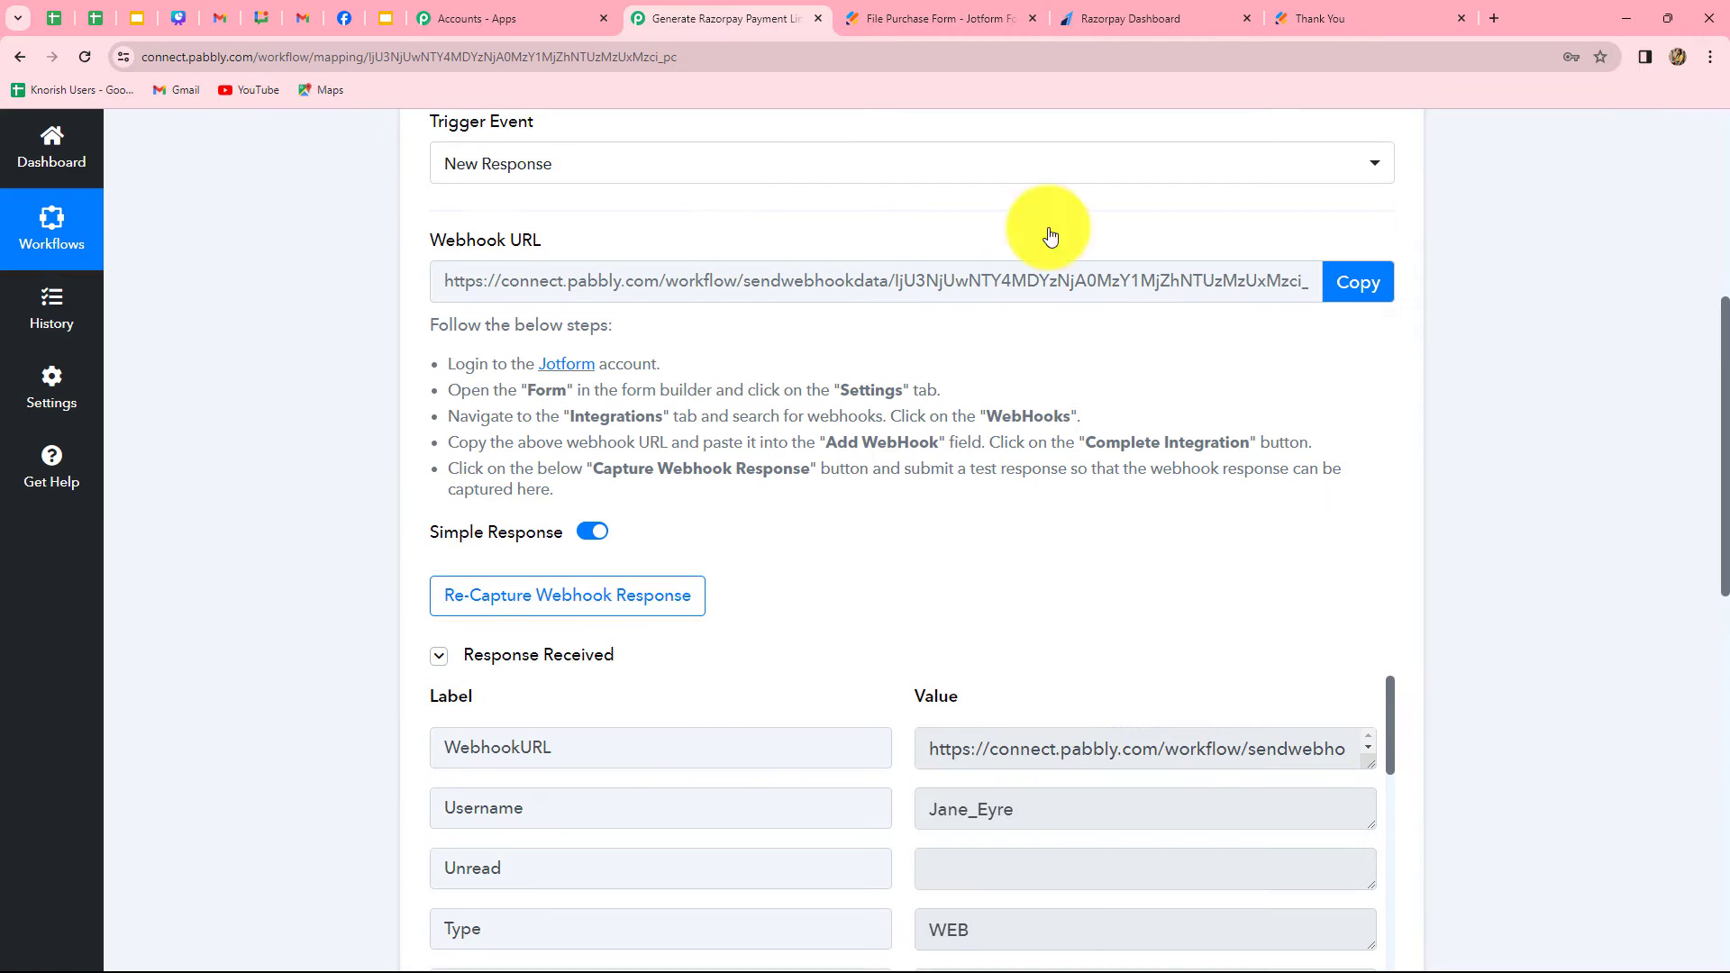
pyautogui.scroll(-3, 1700, 591)
pyautogui.scroll(-4, 1701, 591)
pyautogui.scroll(2, 1701, 591)
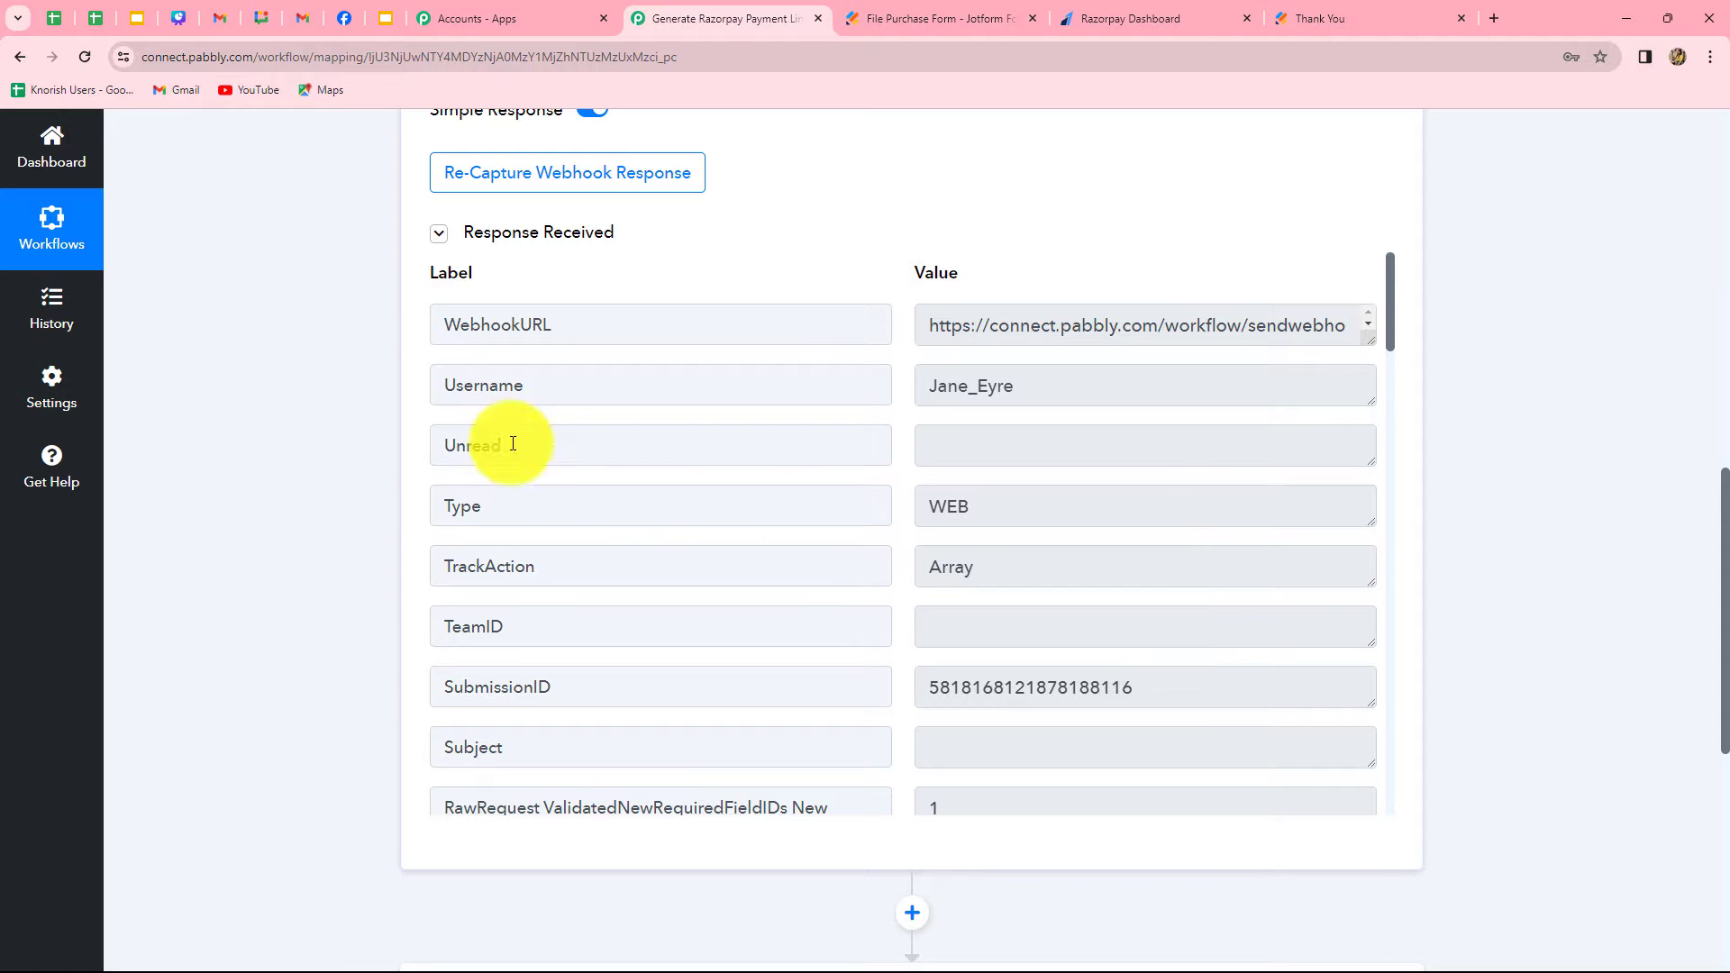
pyautogui.scroll(-5, 1051, 564)
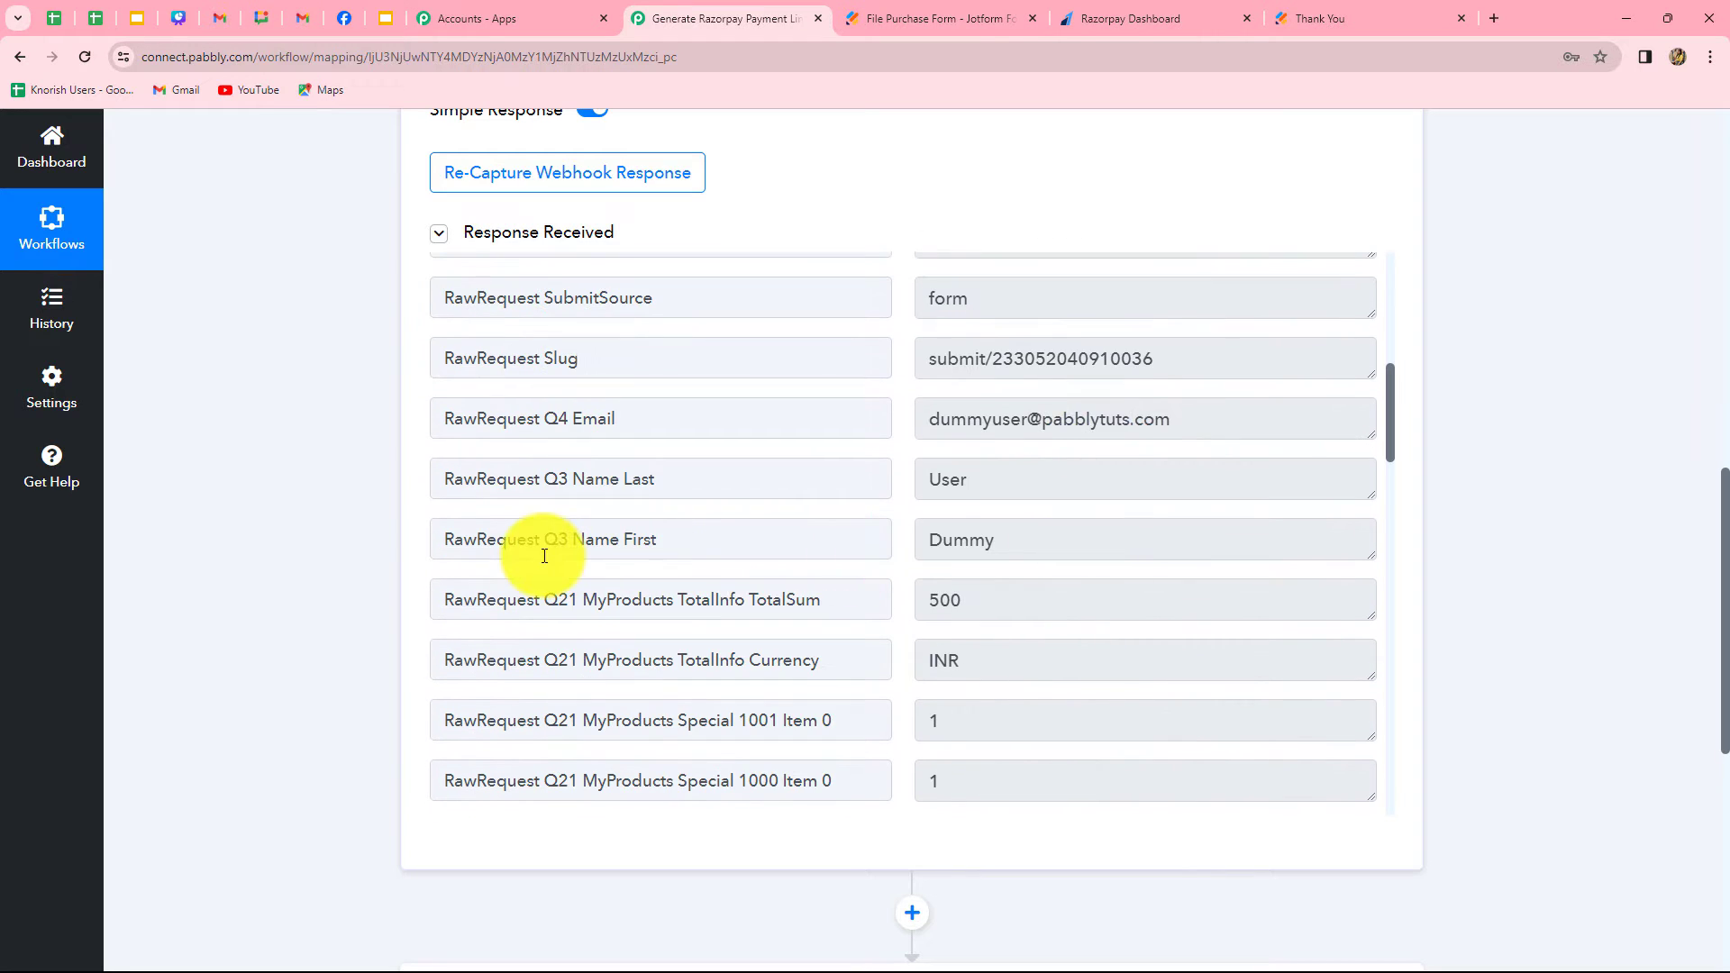
pyautogui.scroll(-2, 1027, 423)
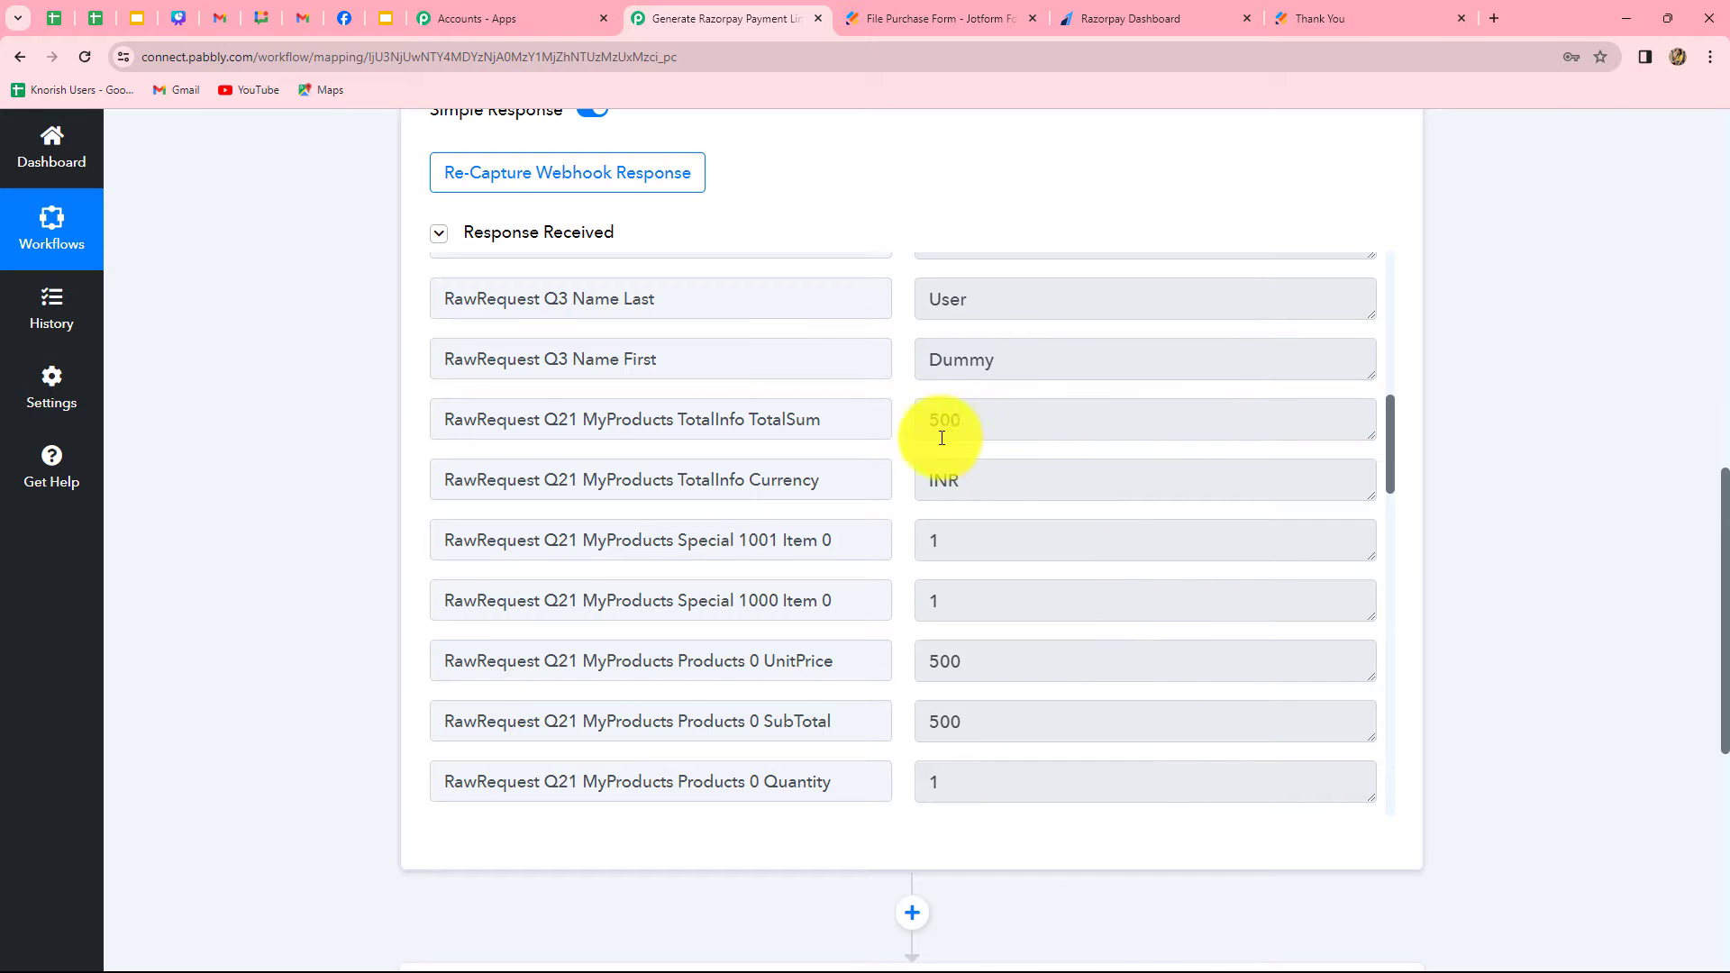
pyautogui.scroll(-2, 1068, 553)
pyautogui.scroll(-2, 1063, 554)
pyautogui.scroll(4, 1051, 559)
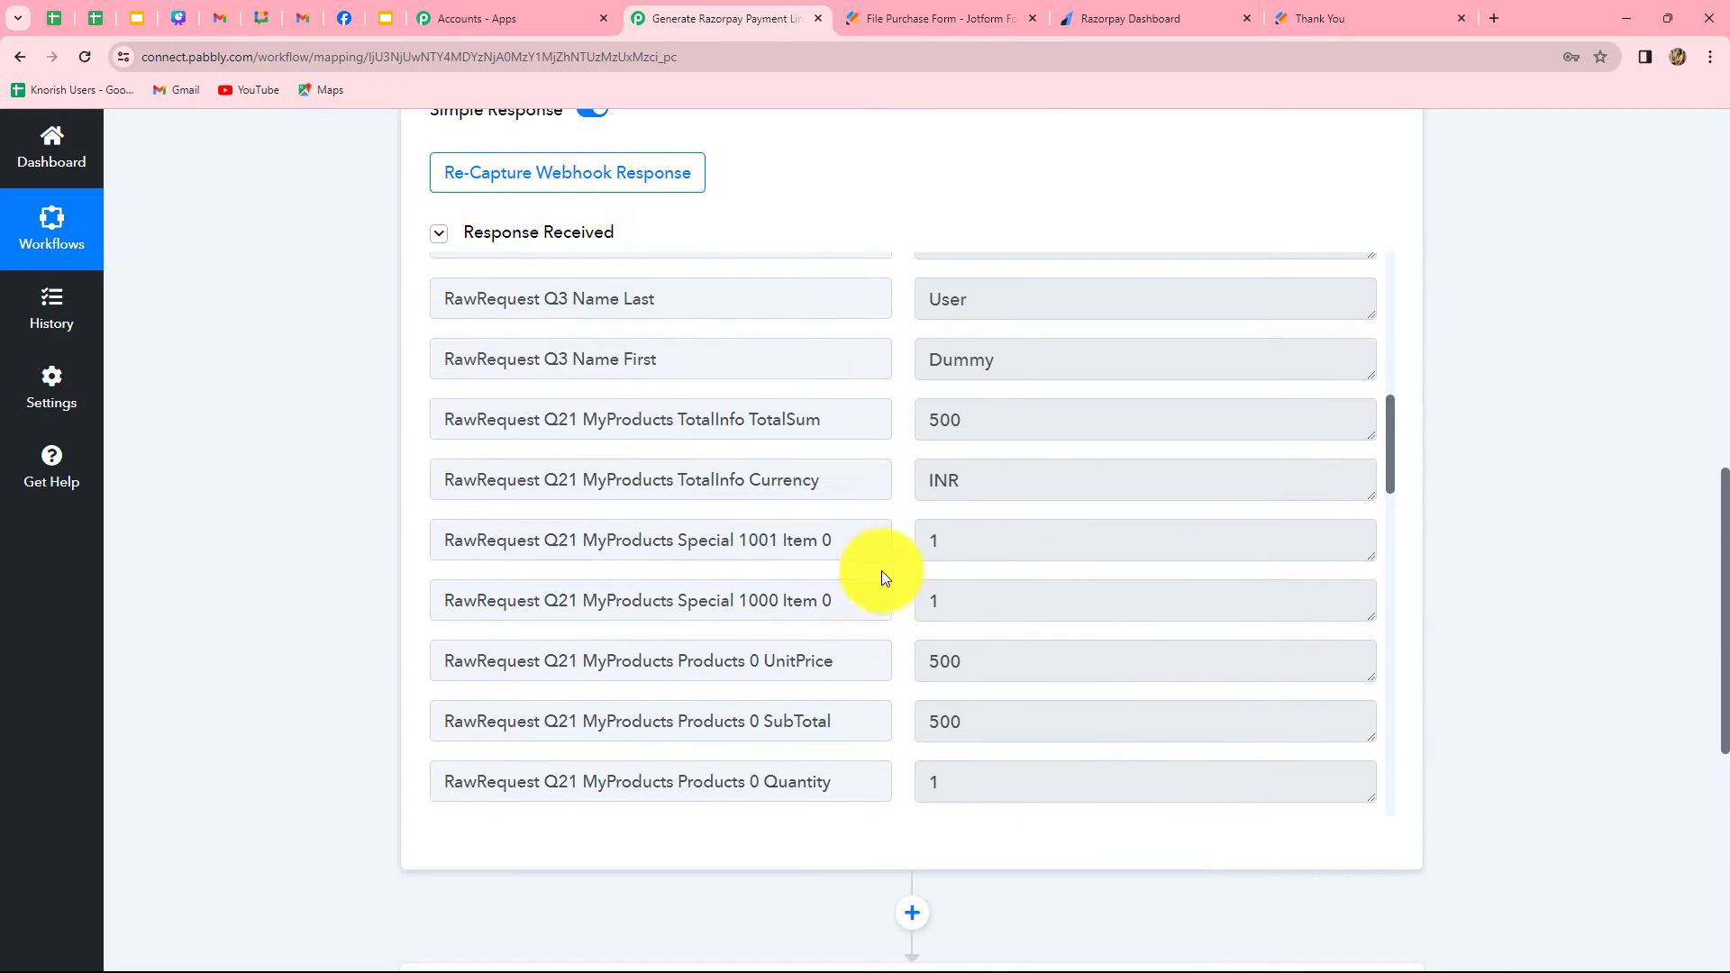
pyautogui.scroll(-12, 1086, 641)
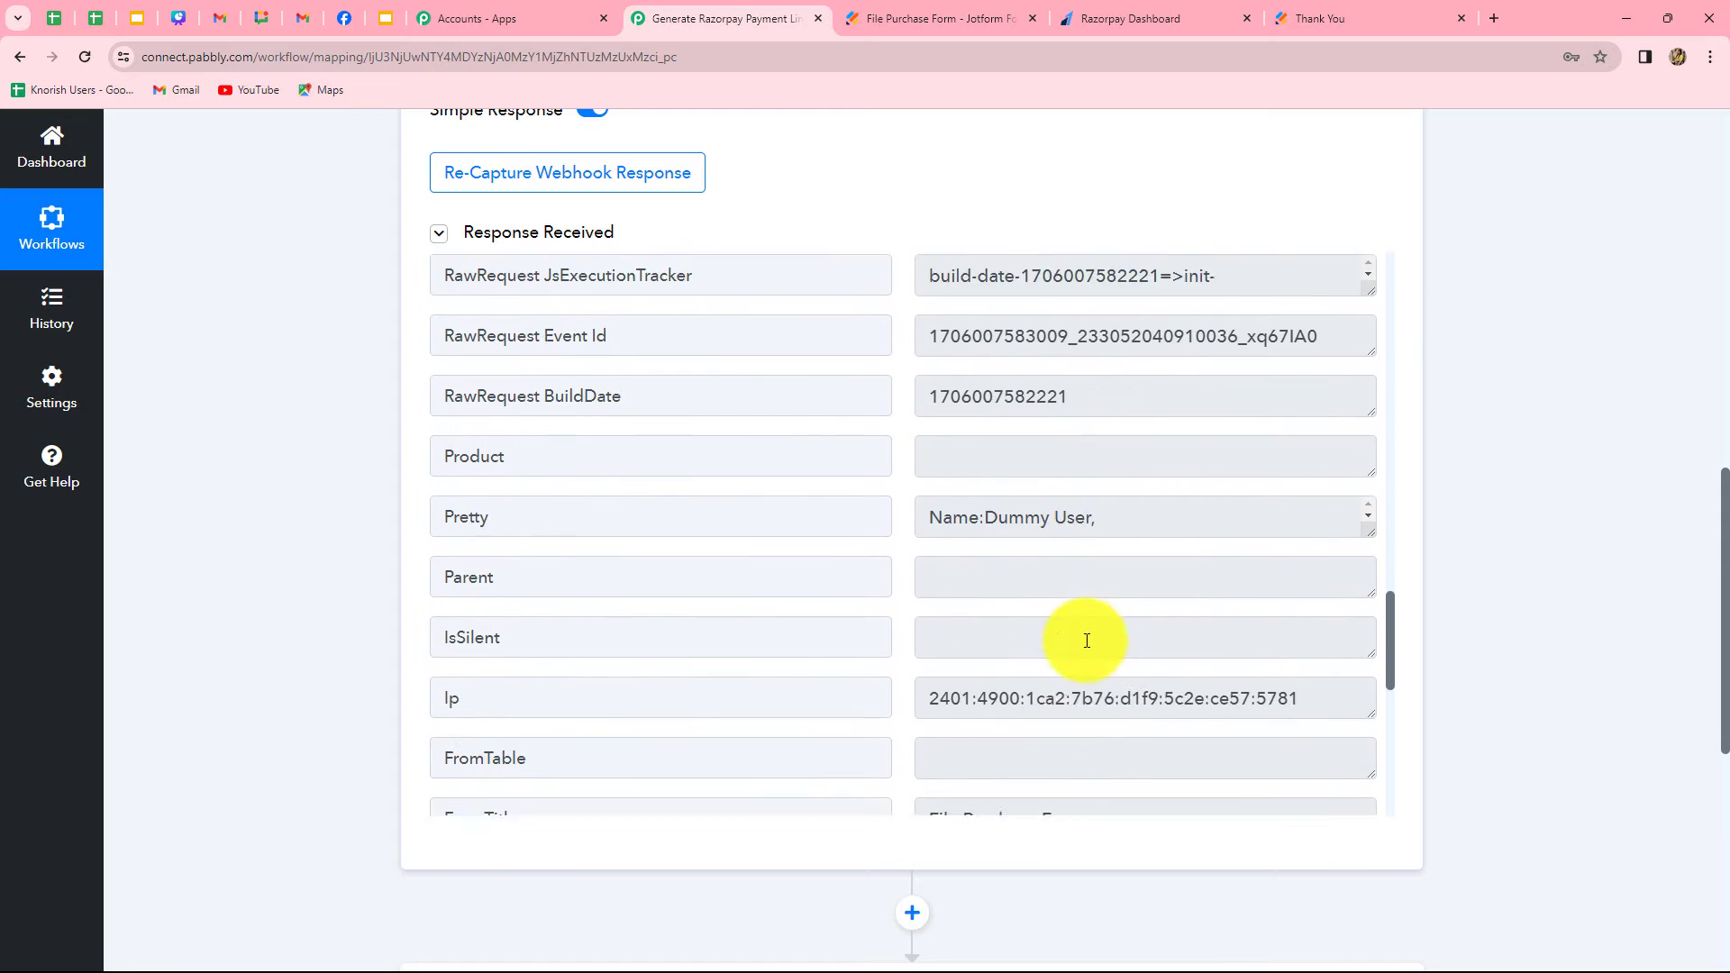
pyautogui.scroll(-5, 1087, 641)
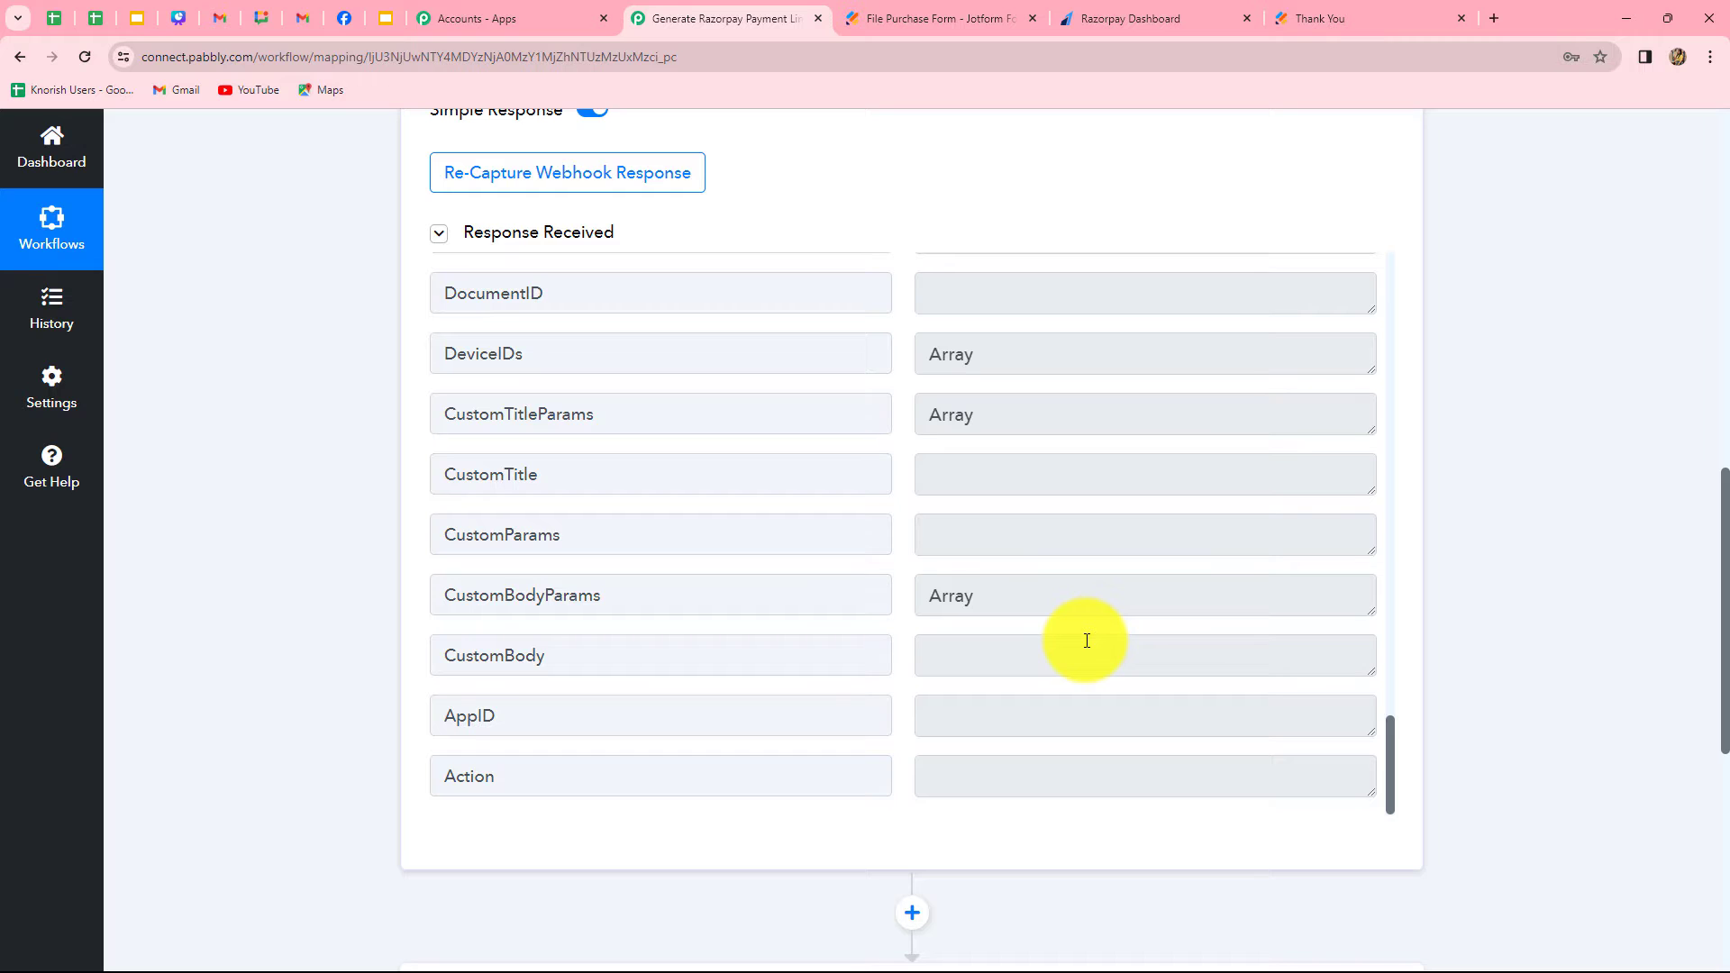
pyautogui.scroll(8, 1087, 640)
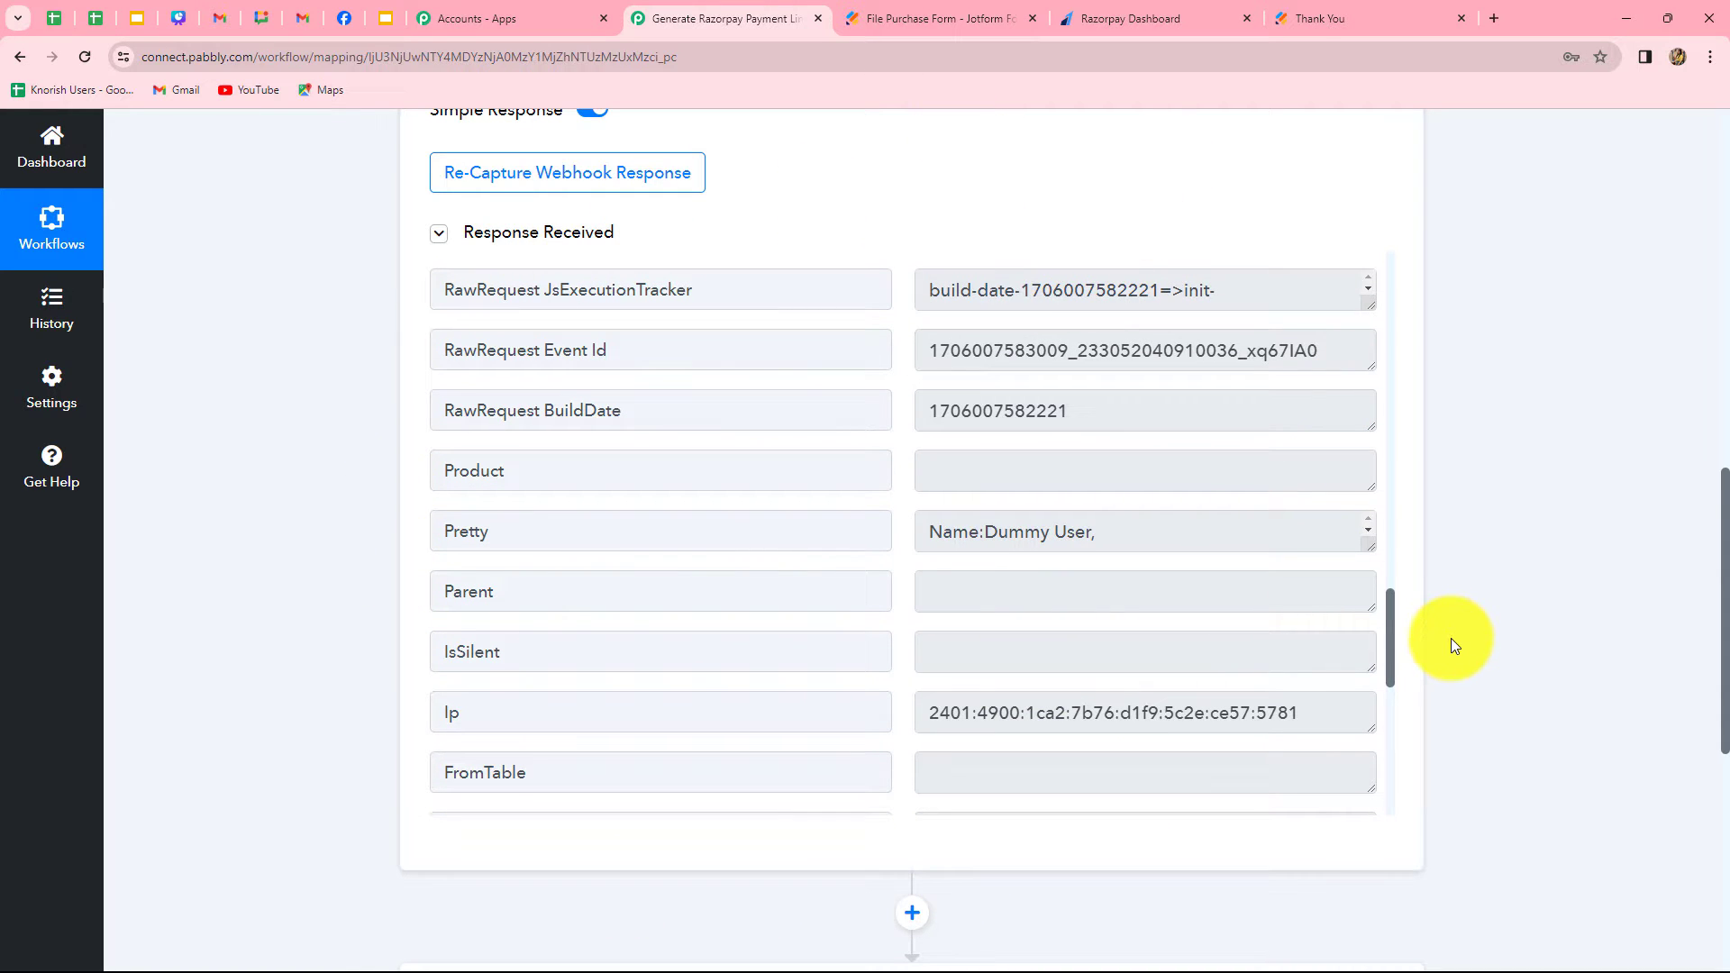
pyautogui.scroll(5, 1081, 731)
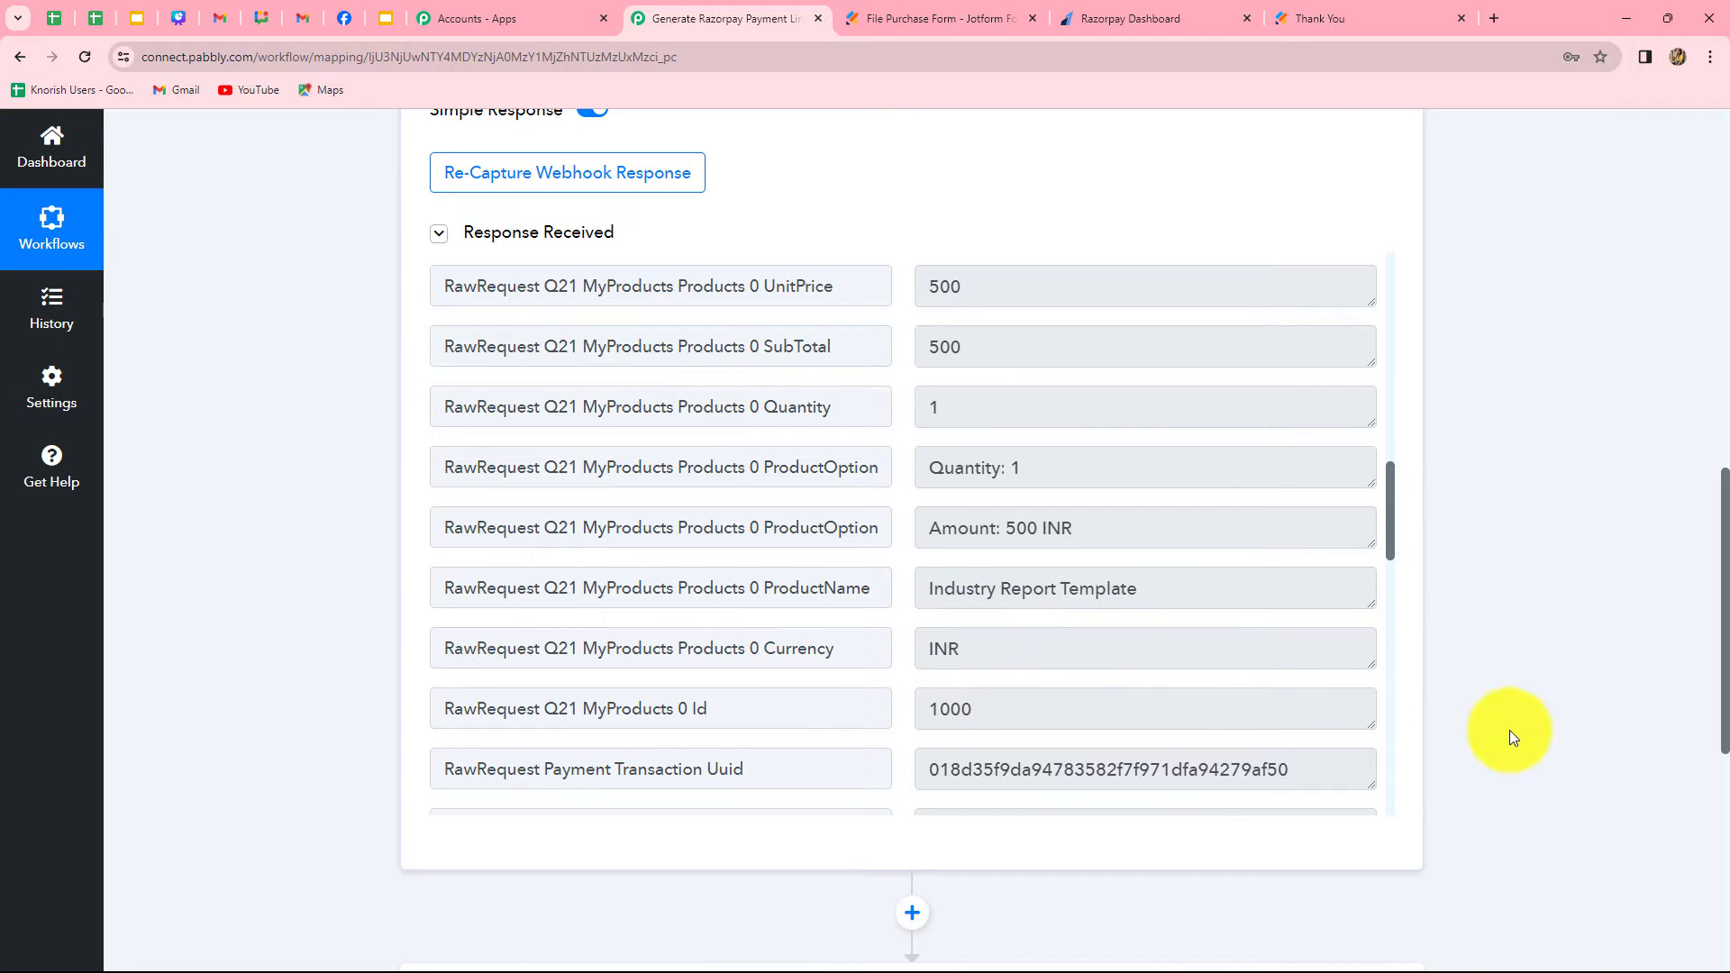
# Set the workflow's second step to Razorpay with the Create Payment Link action event
pyautogui.scroll(-7, 1510, 737)
pyautogui.click(928, 368)
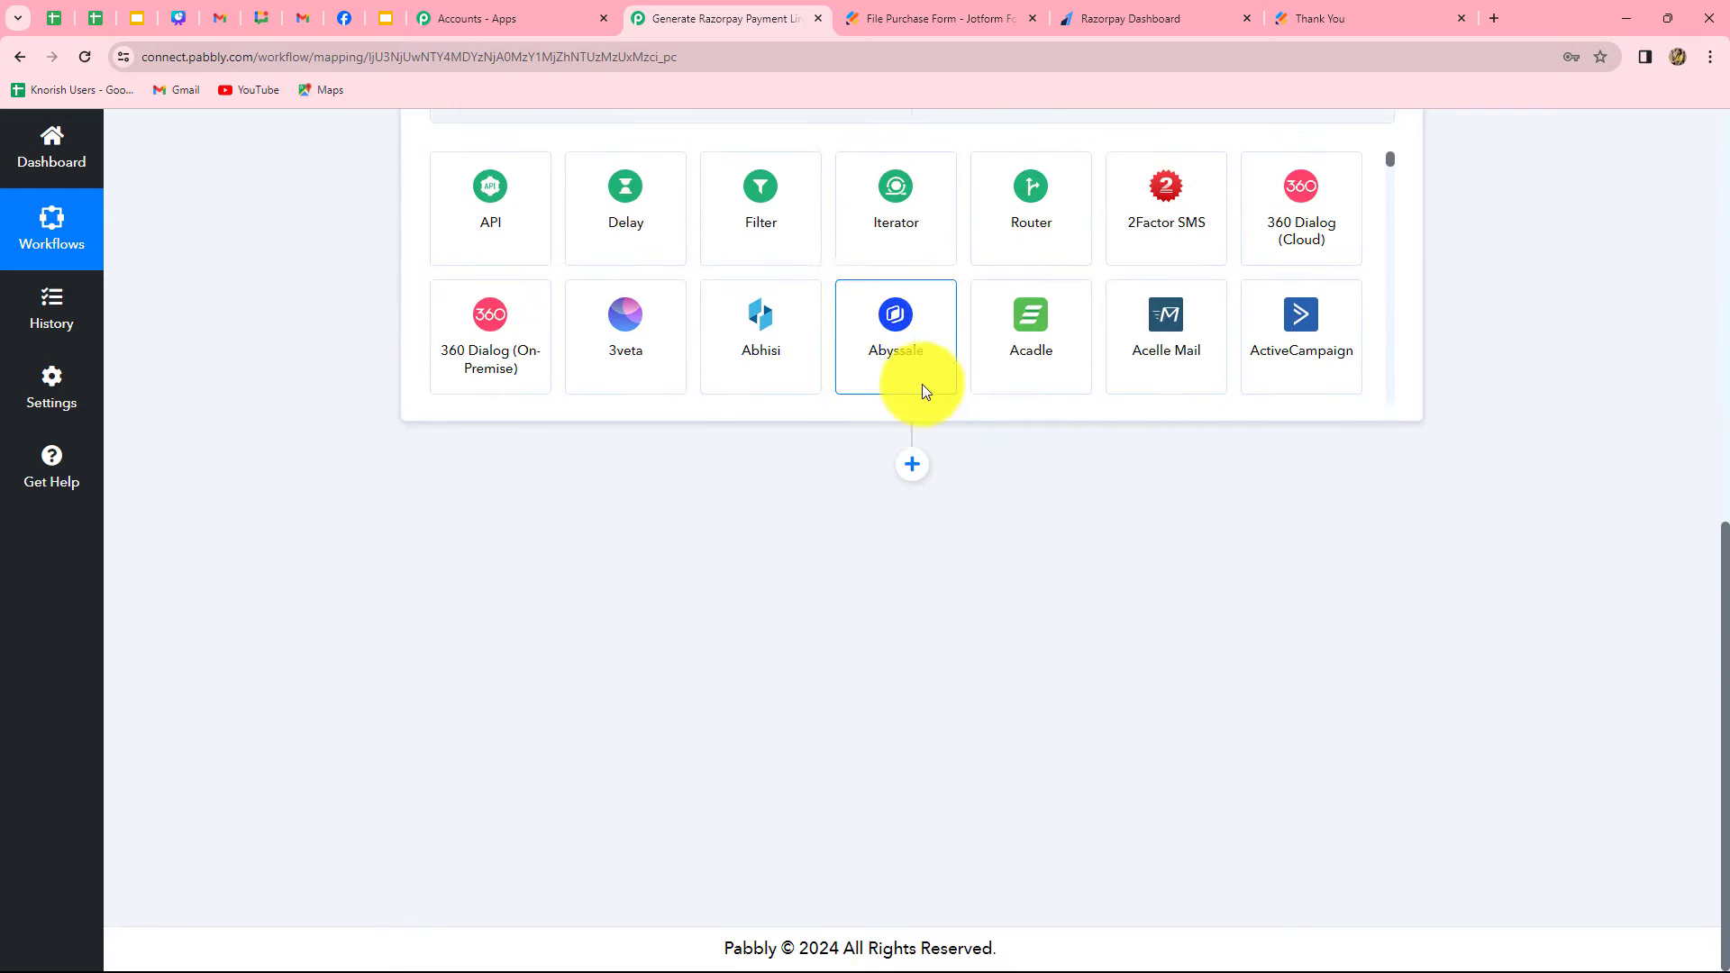
pyautogui.click(751, 497)
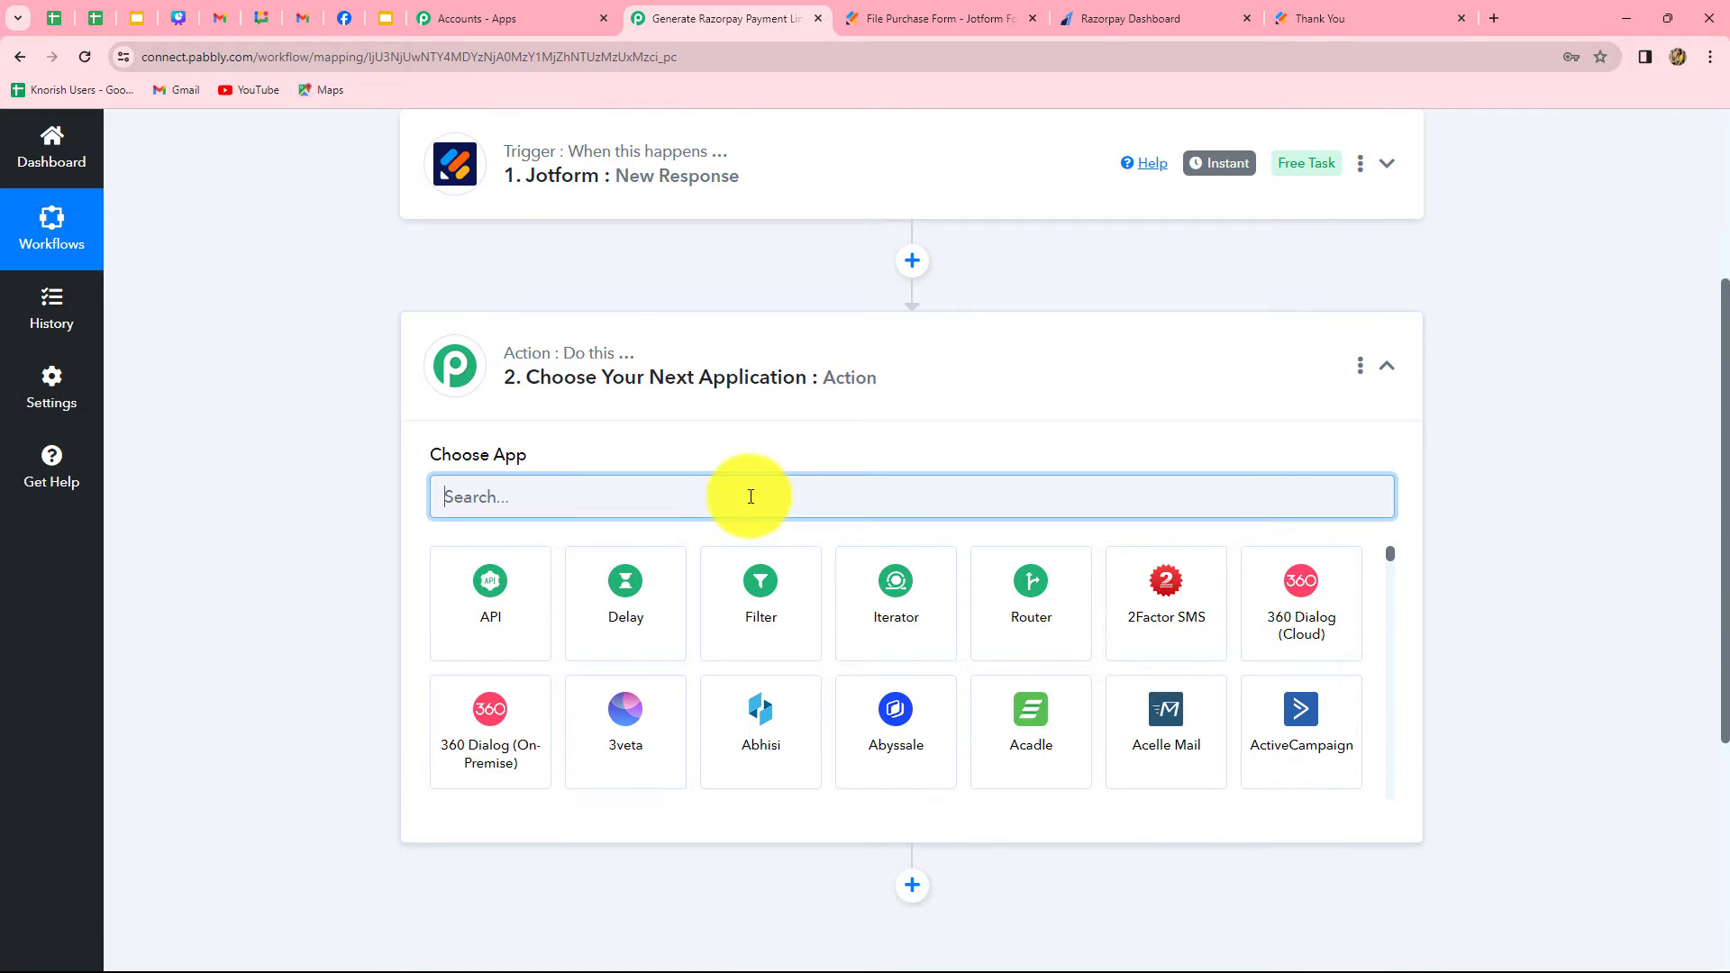
pyautogui.write('Razo')
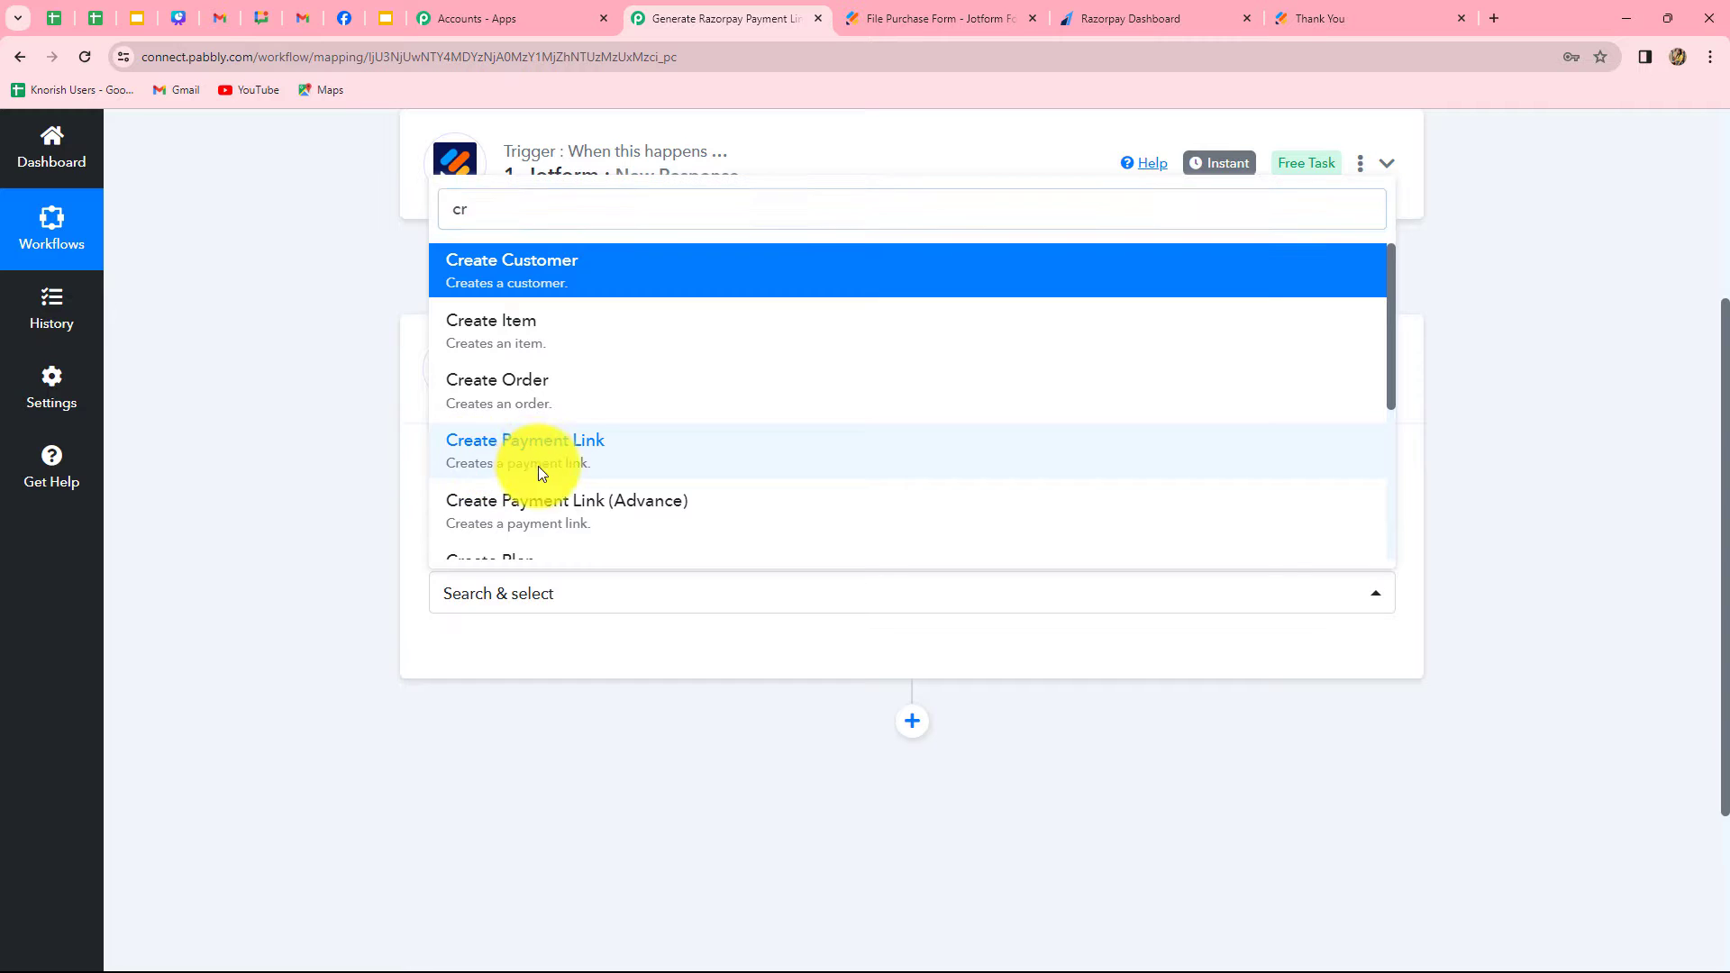
pyautogui.click(537, 467)
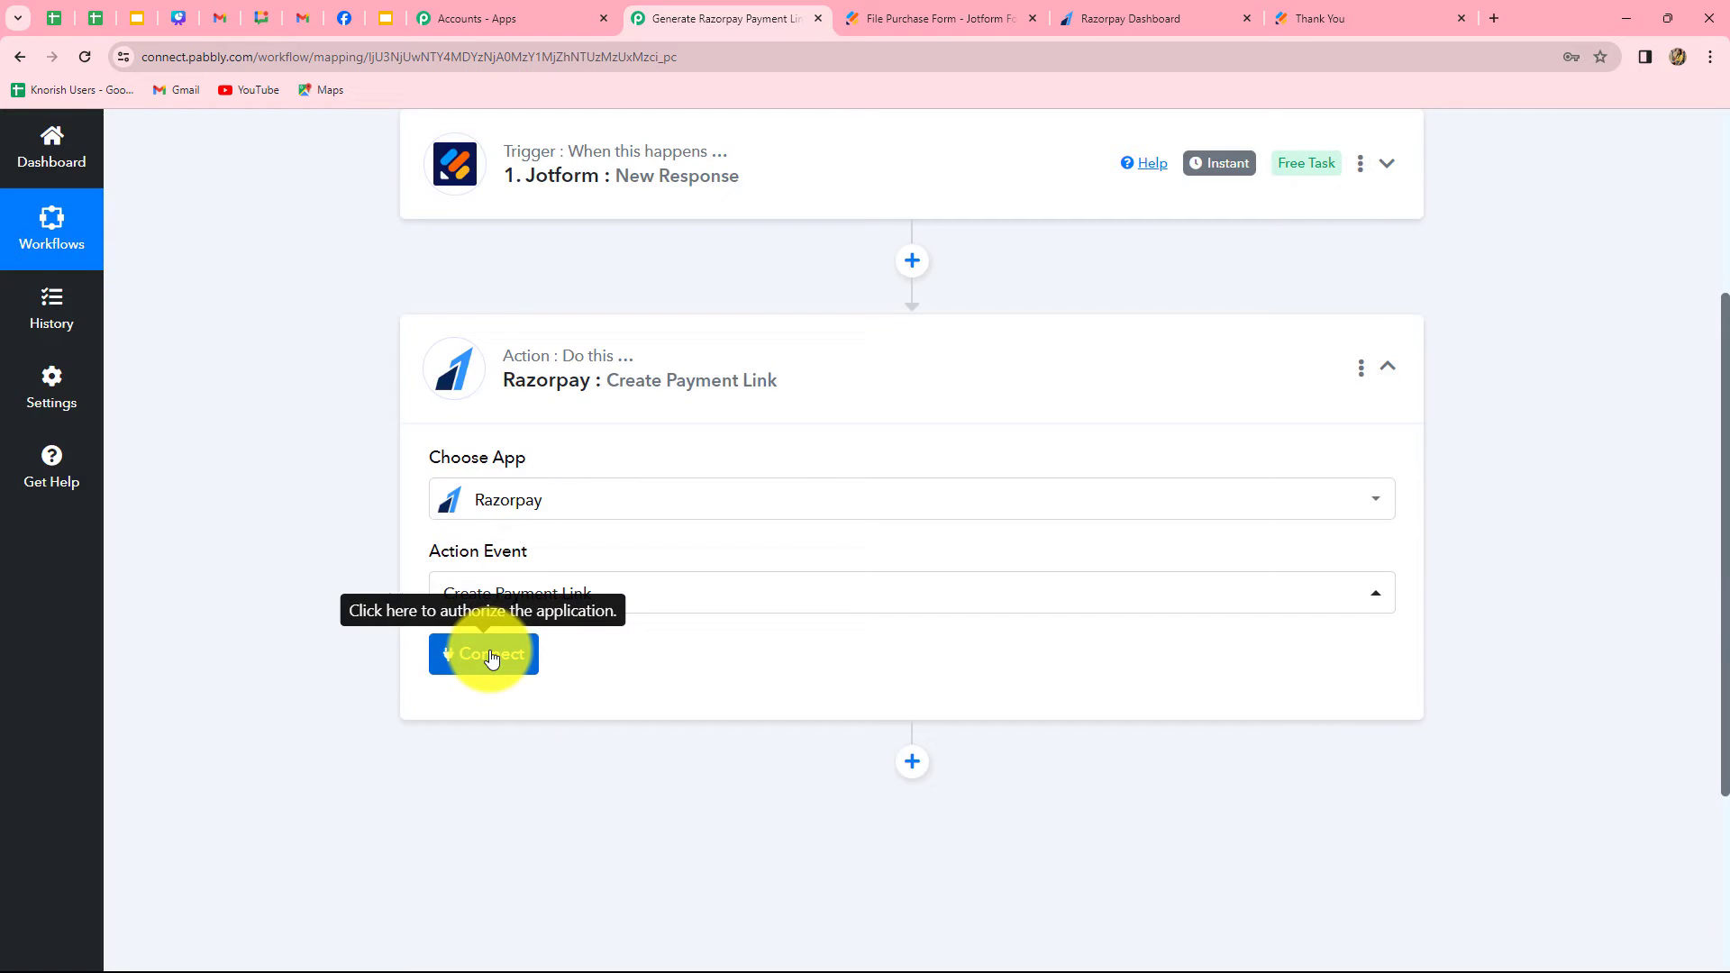
# Start a new Razorpay connection for the action and read the instructions for obtaining the Key ID and Key Secret
pyautogui.click(488, 652)
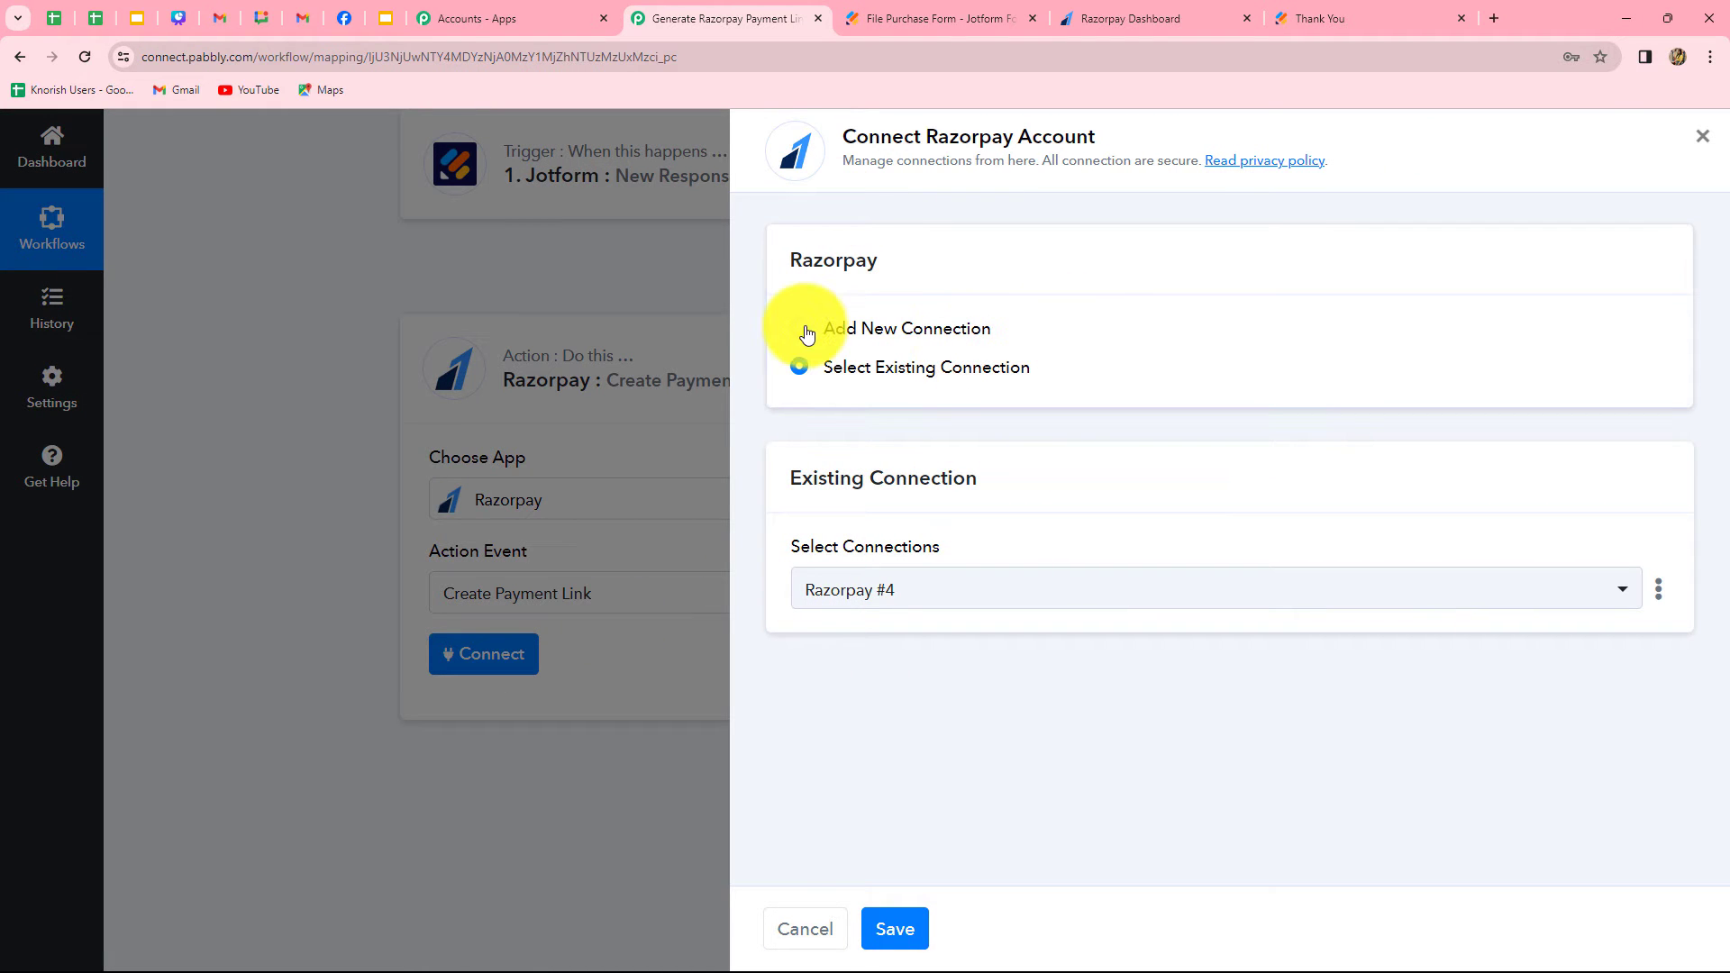
pyautogui.click(804, 331)
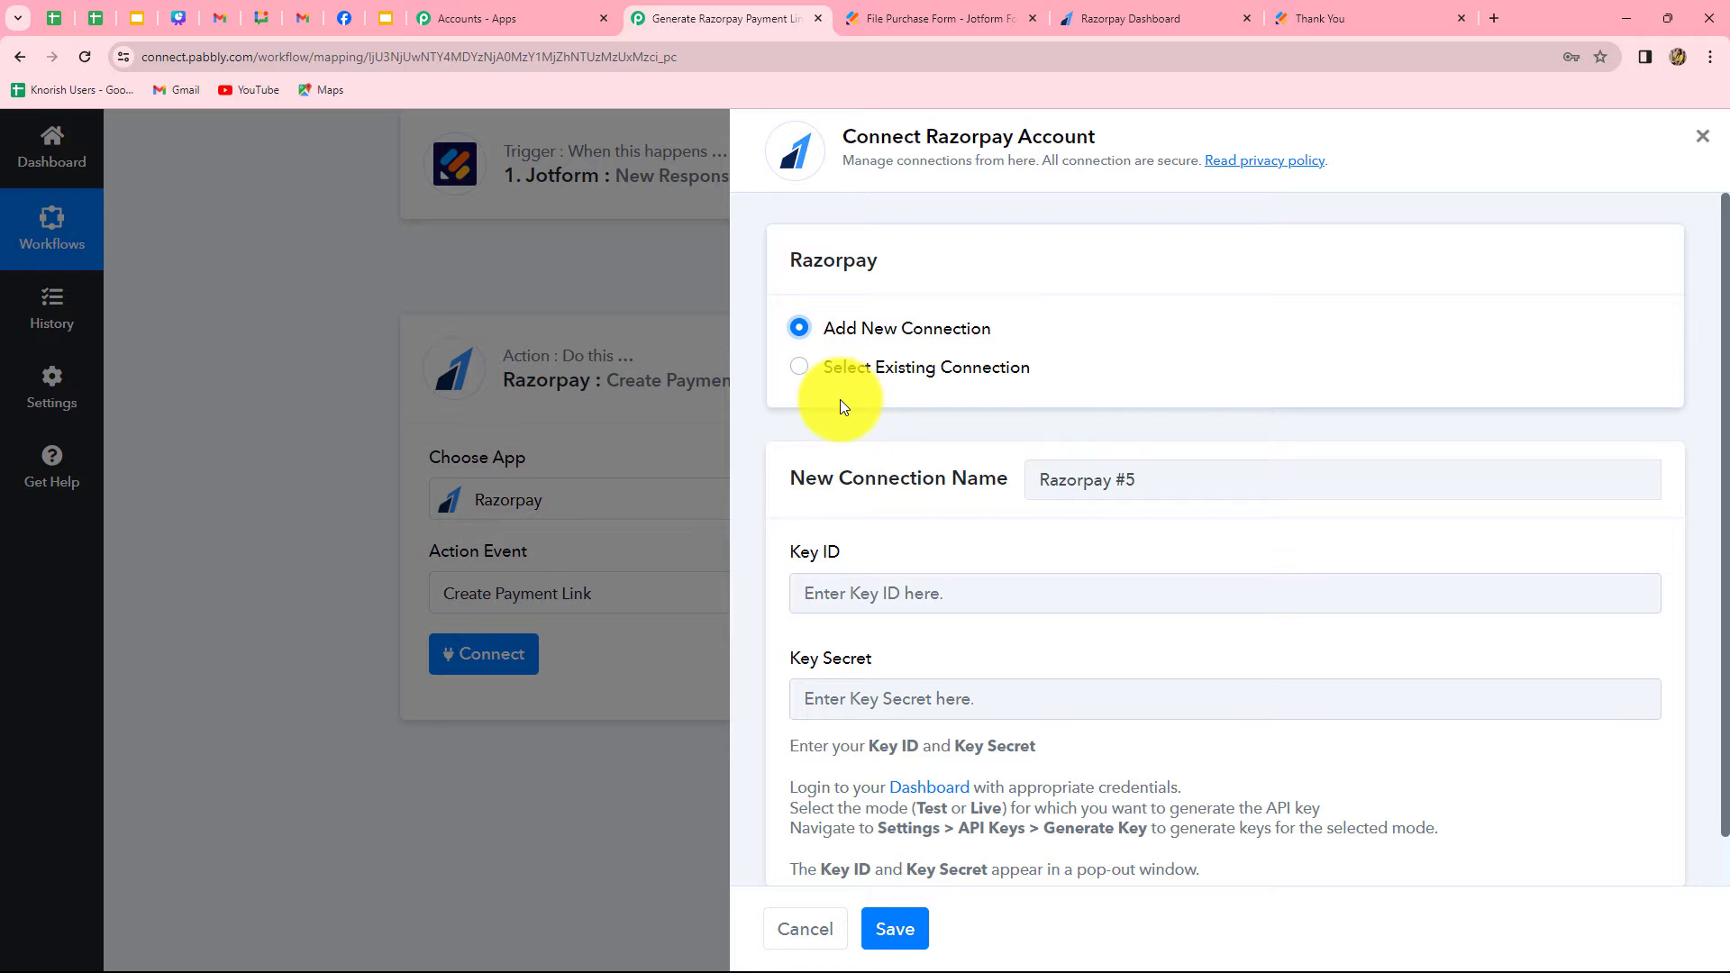
pyautogui.scroll(-1, 946, 559)
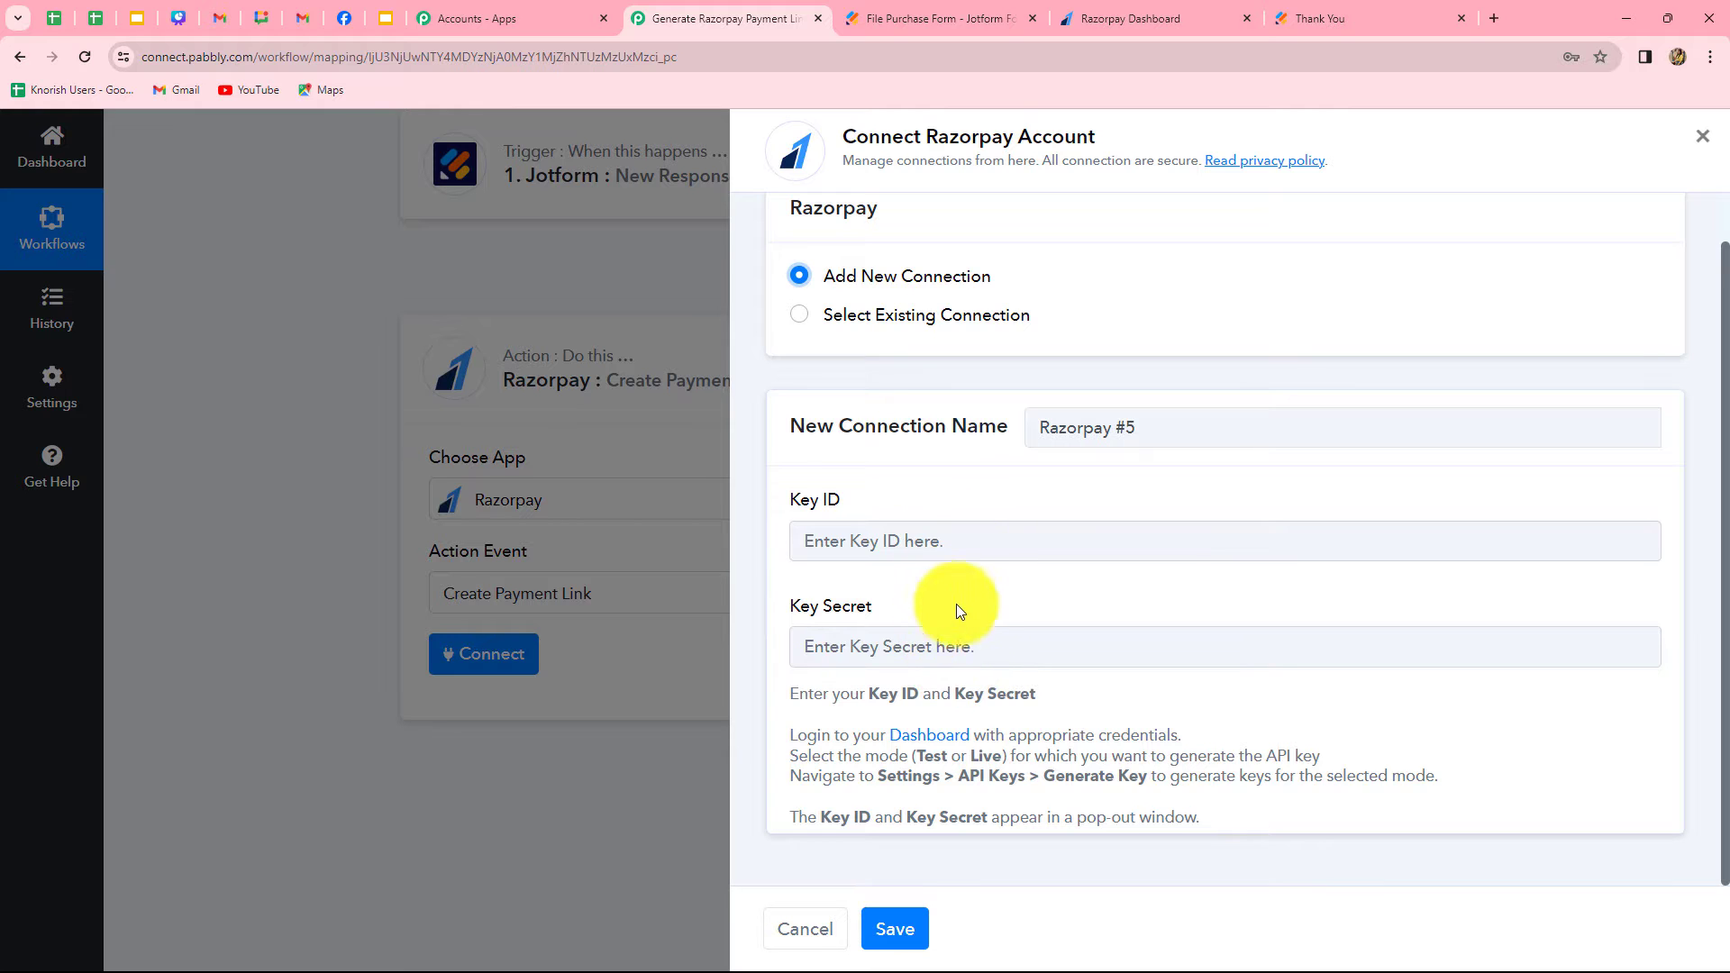
pyautogui.moveTo(791, 735); pyautogui.dragTo(1220, 823)
pyautogui.click(1224, 816)
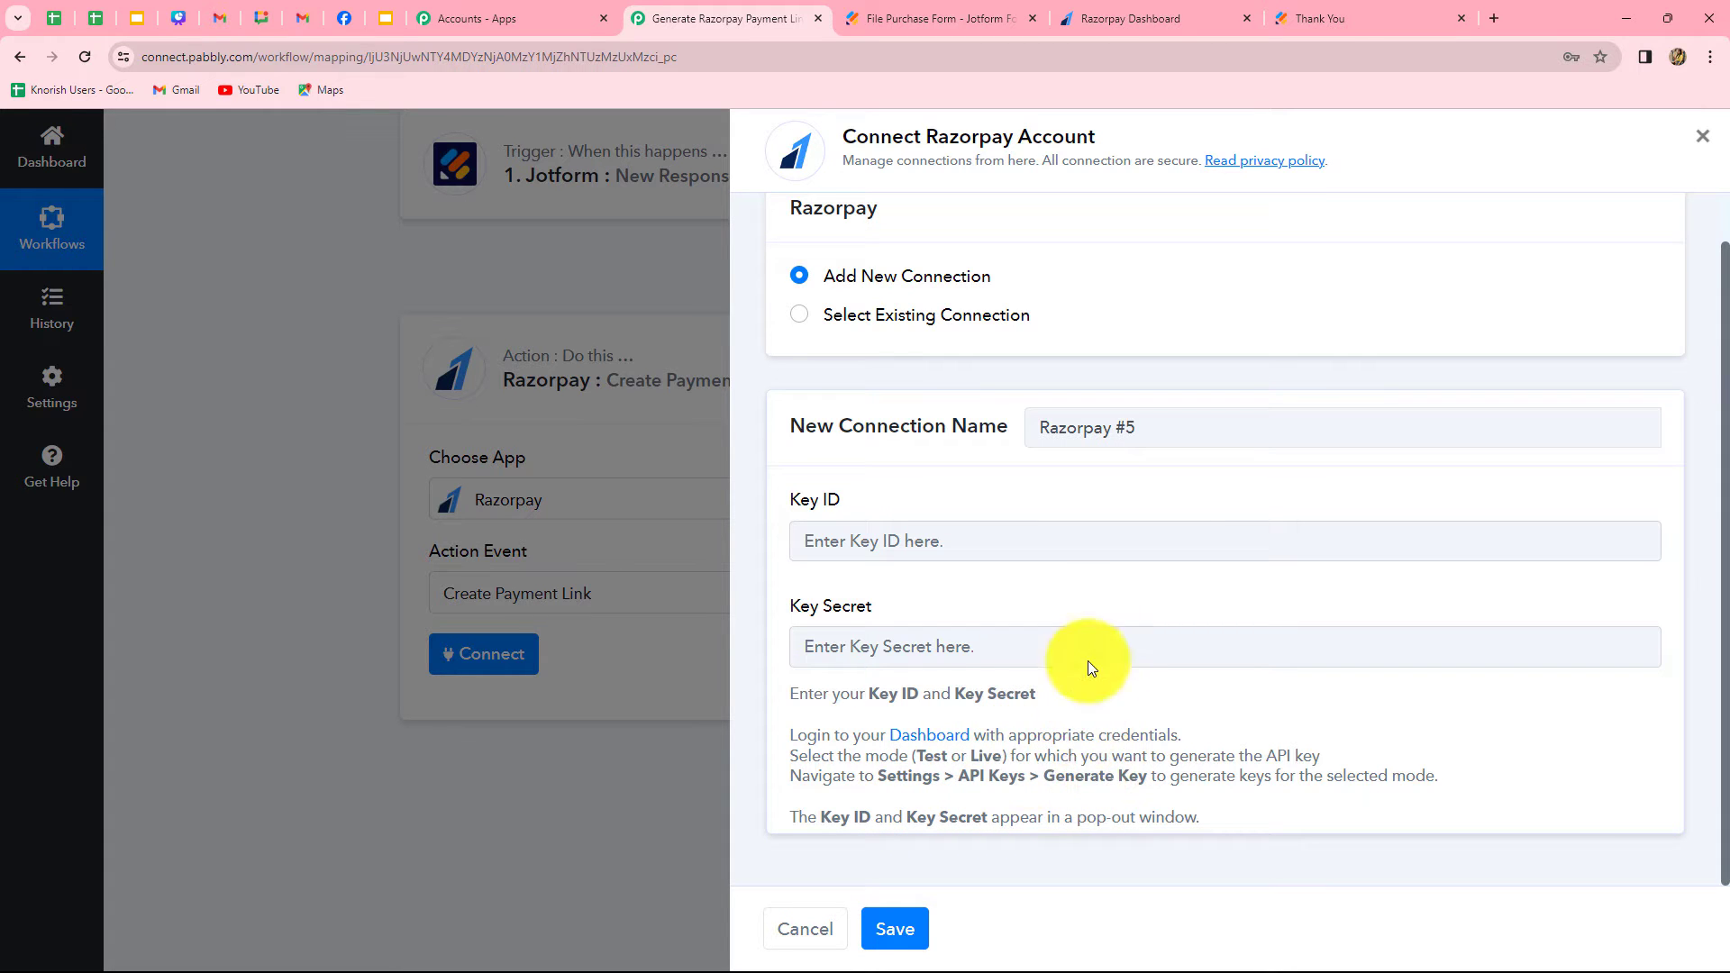
# Switch to the Razorpay Dashboard and regenerate the test API key, deactivating the old key immediately
pyautogui.click(1130, 19)
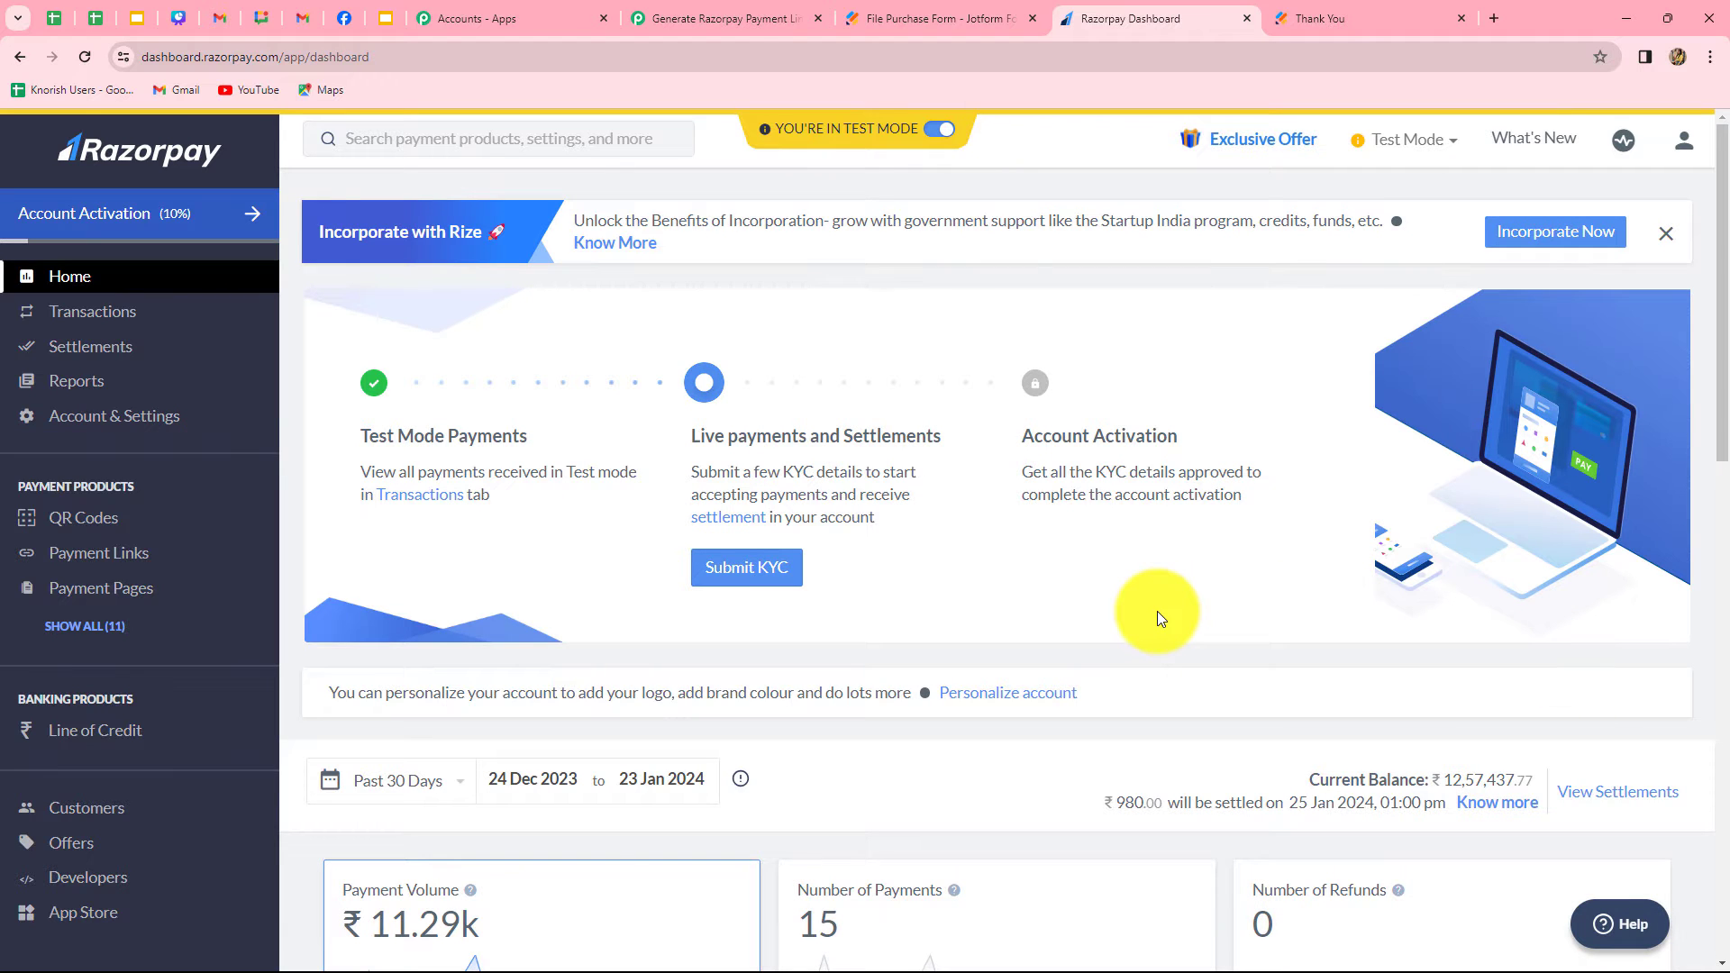
pyautogui.click(150, 423)
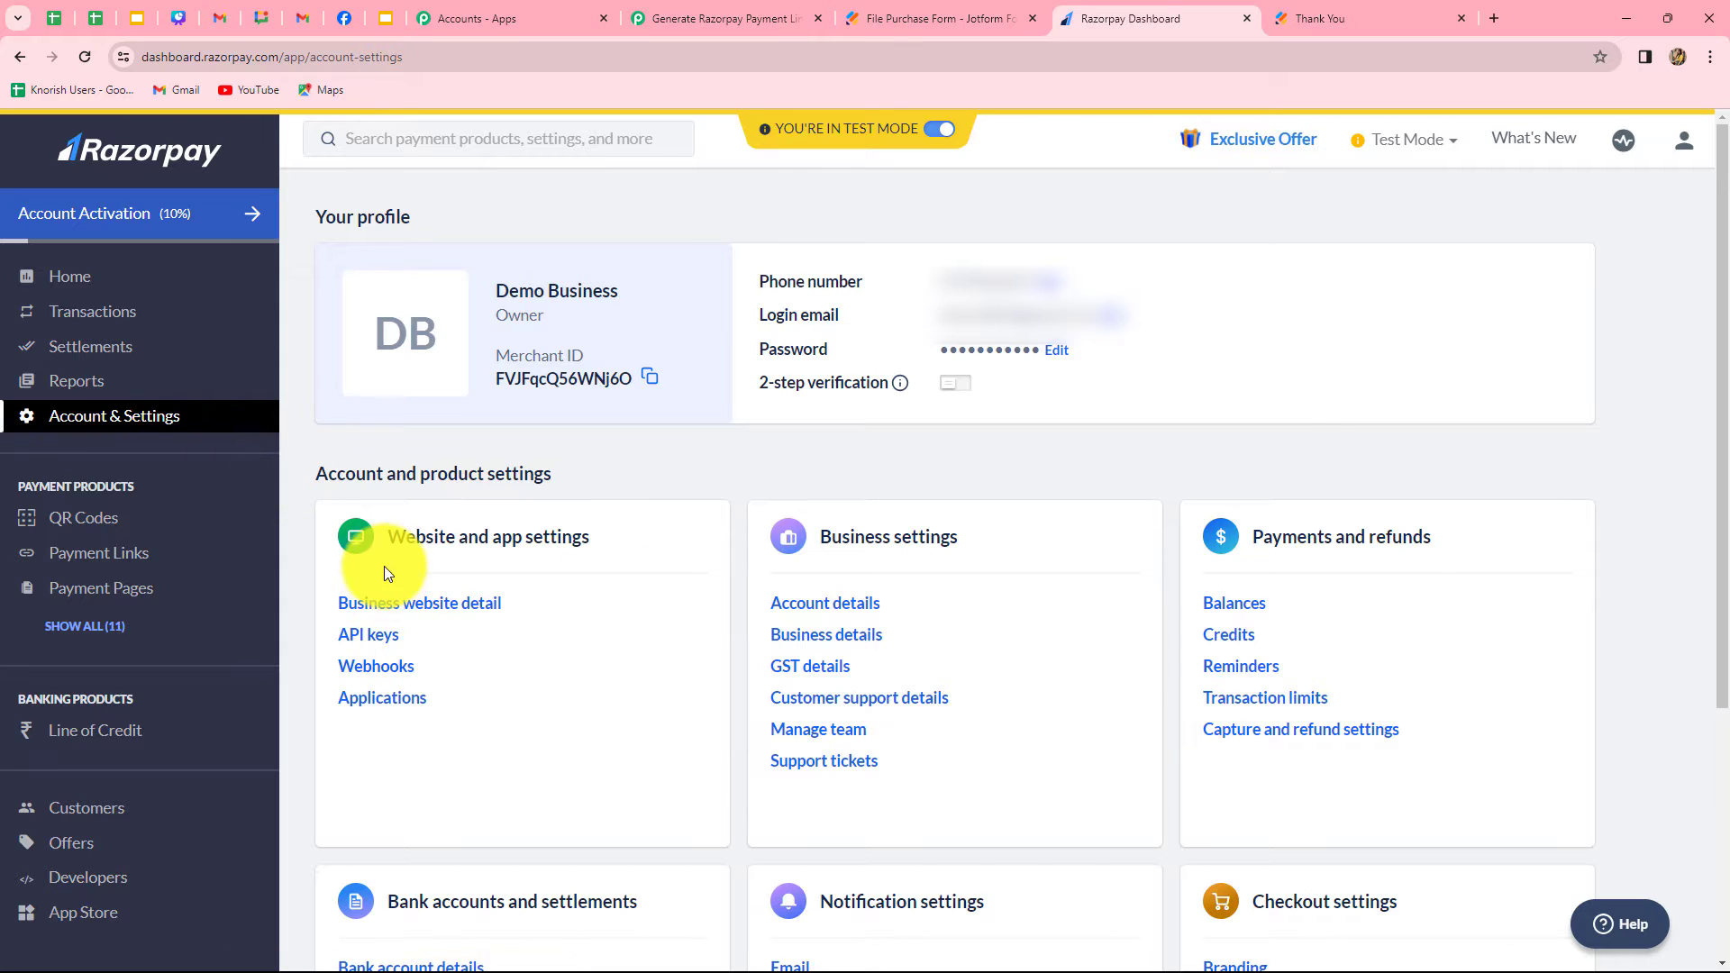
pyautogui.click(373, 638)
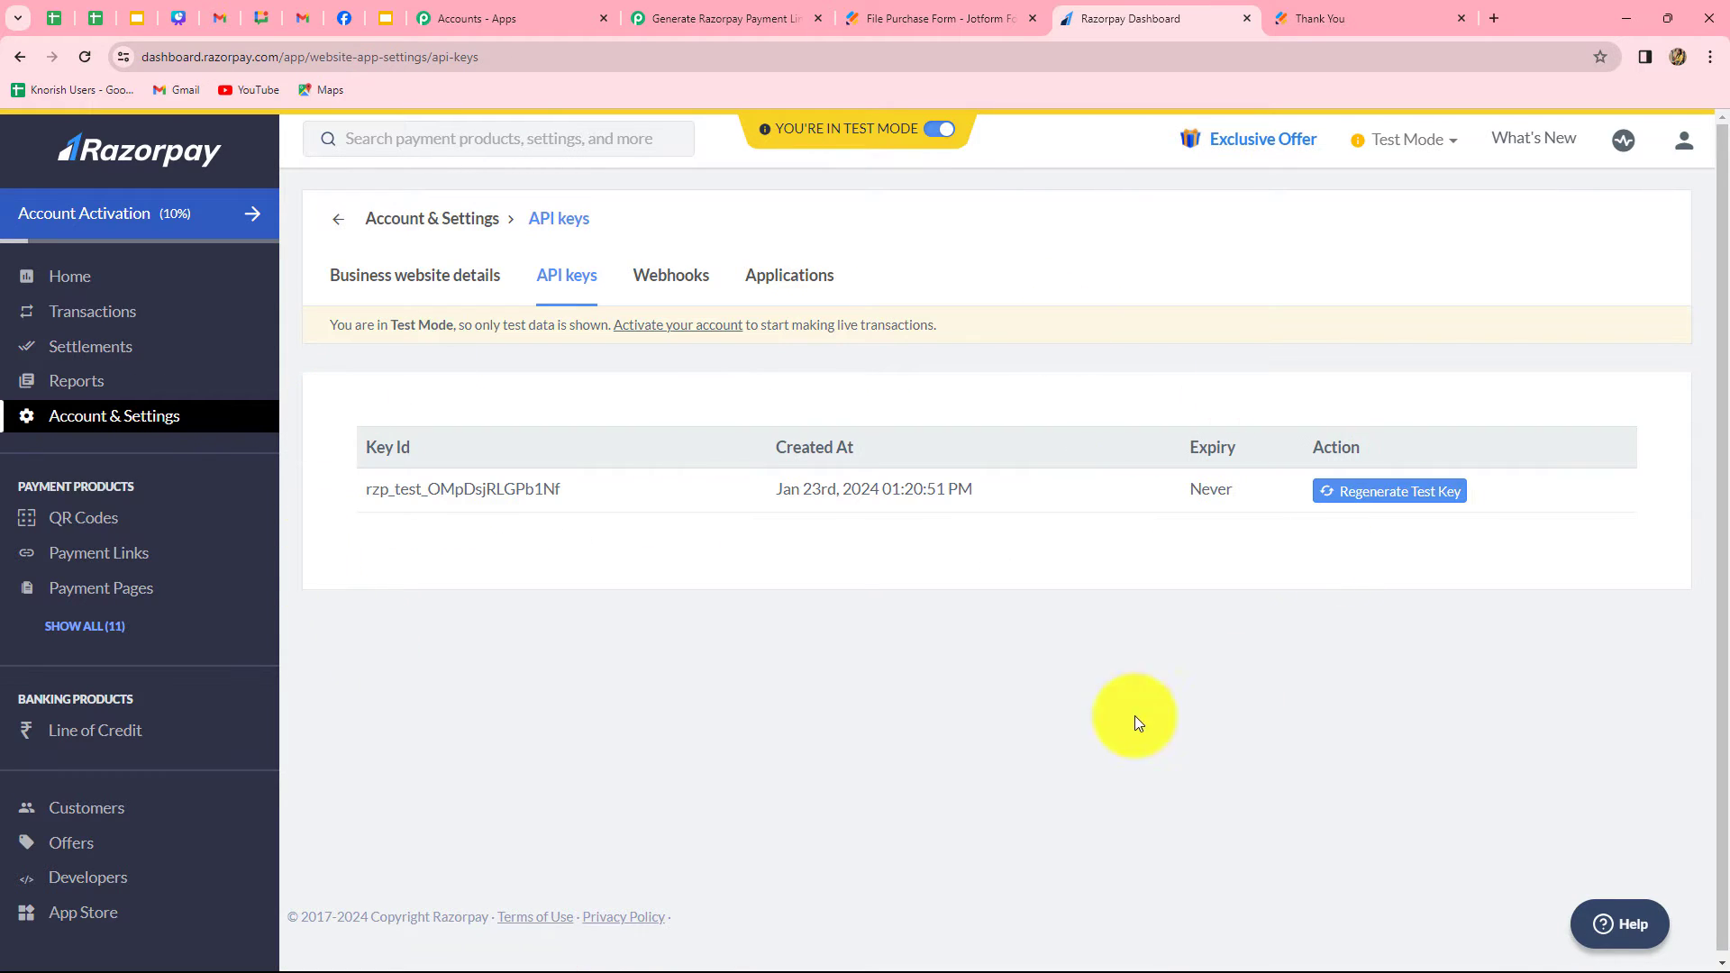
pyautogui.click(1385, 493)
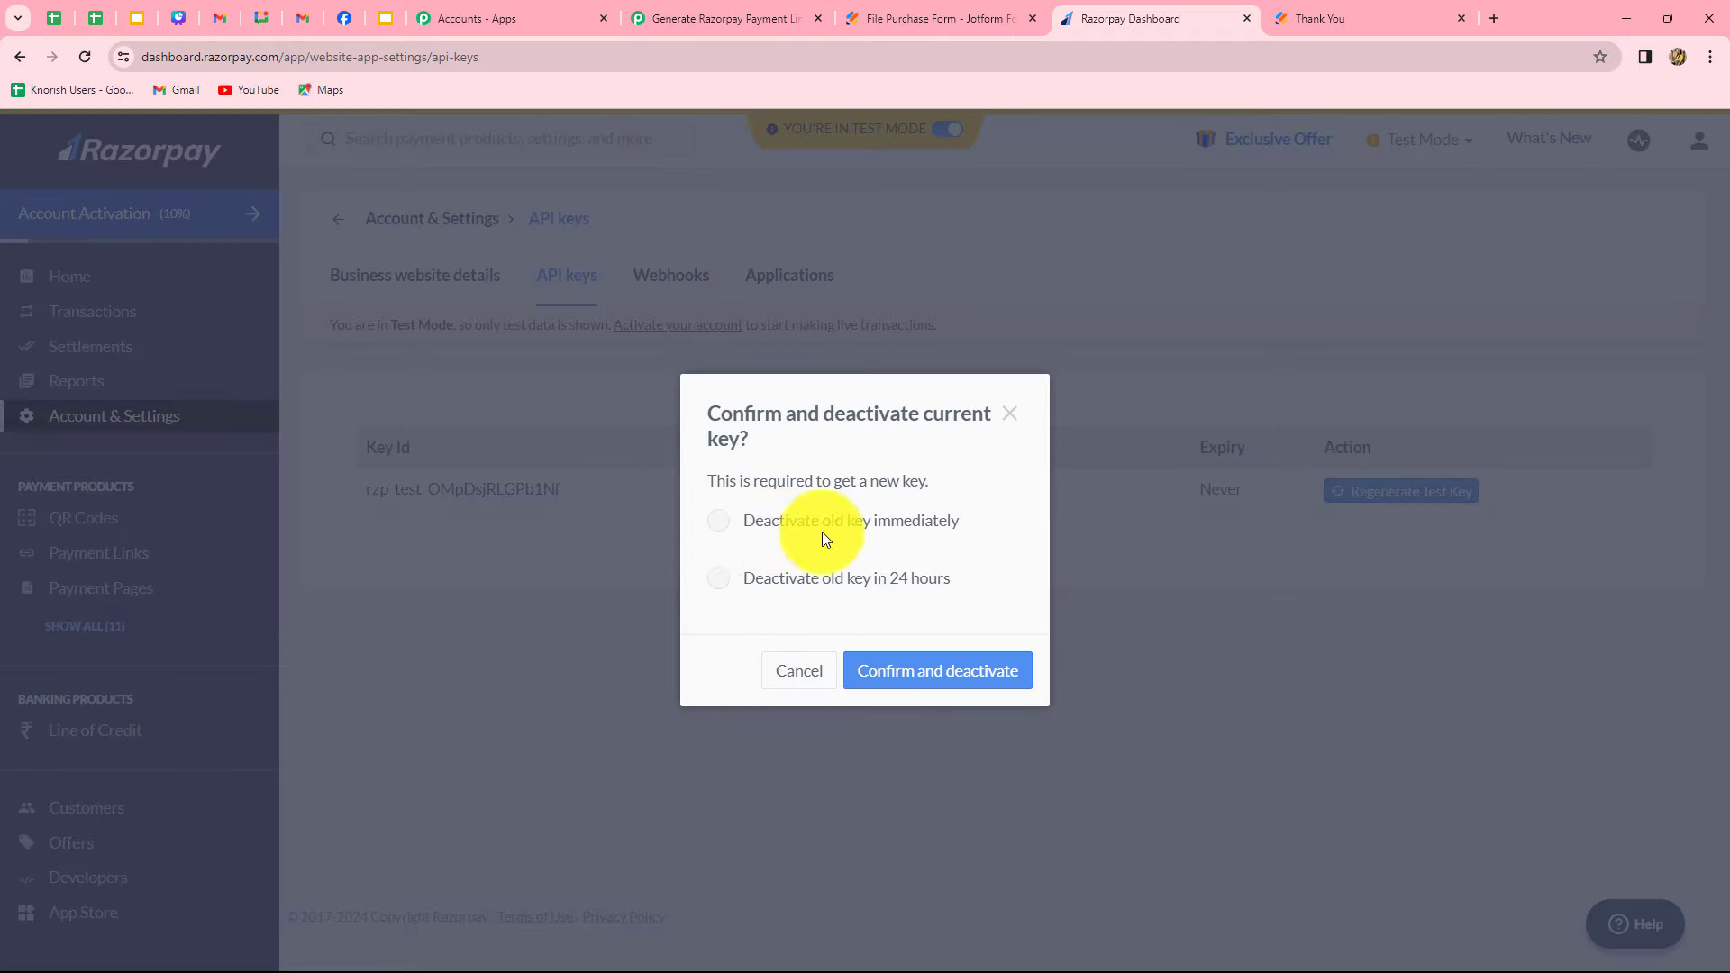
pyautogui.click(721, 523)
pyautogui.click(957, 677)
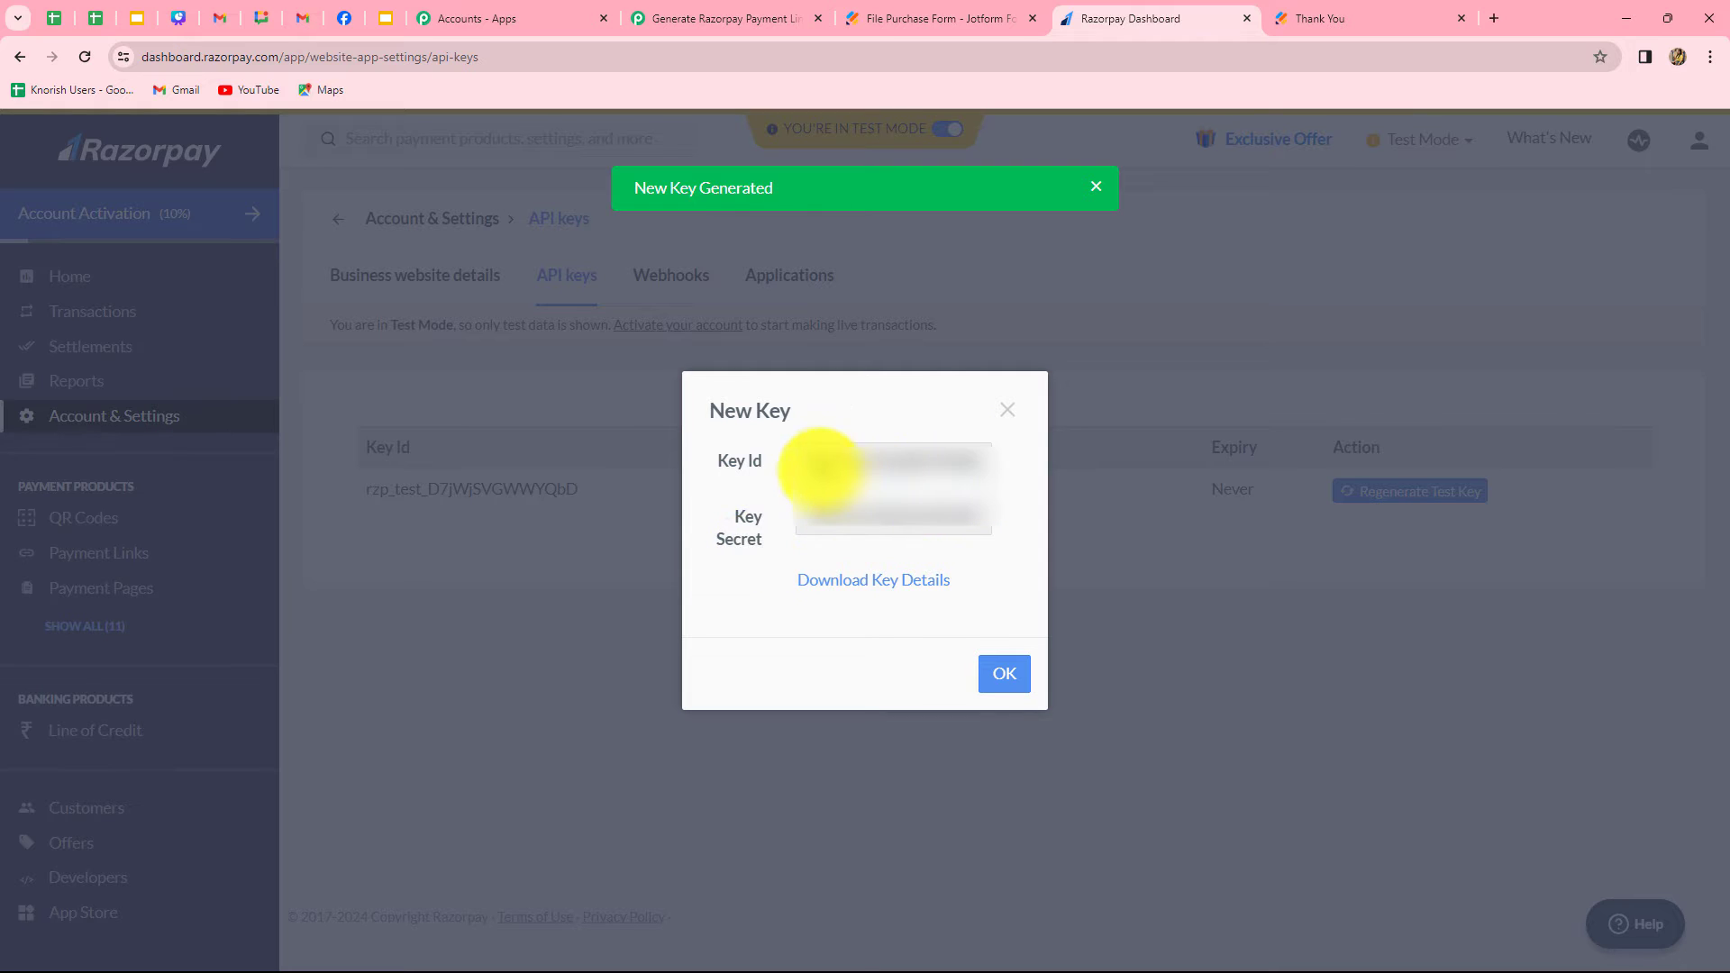
# Copy the new test Key ID from Razorpay into the Key ID field of the Pabbly Connect Razorpay connection
pyautogui.moveTo(806, 464); pyautogui.dragTo(1006, 480)
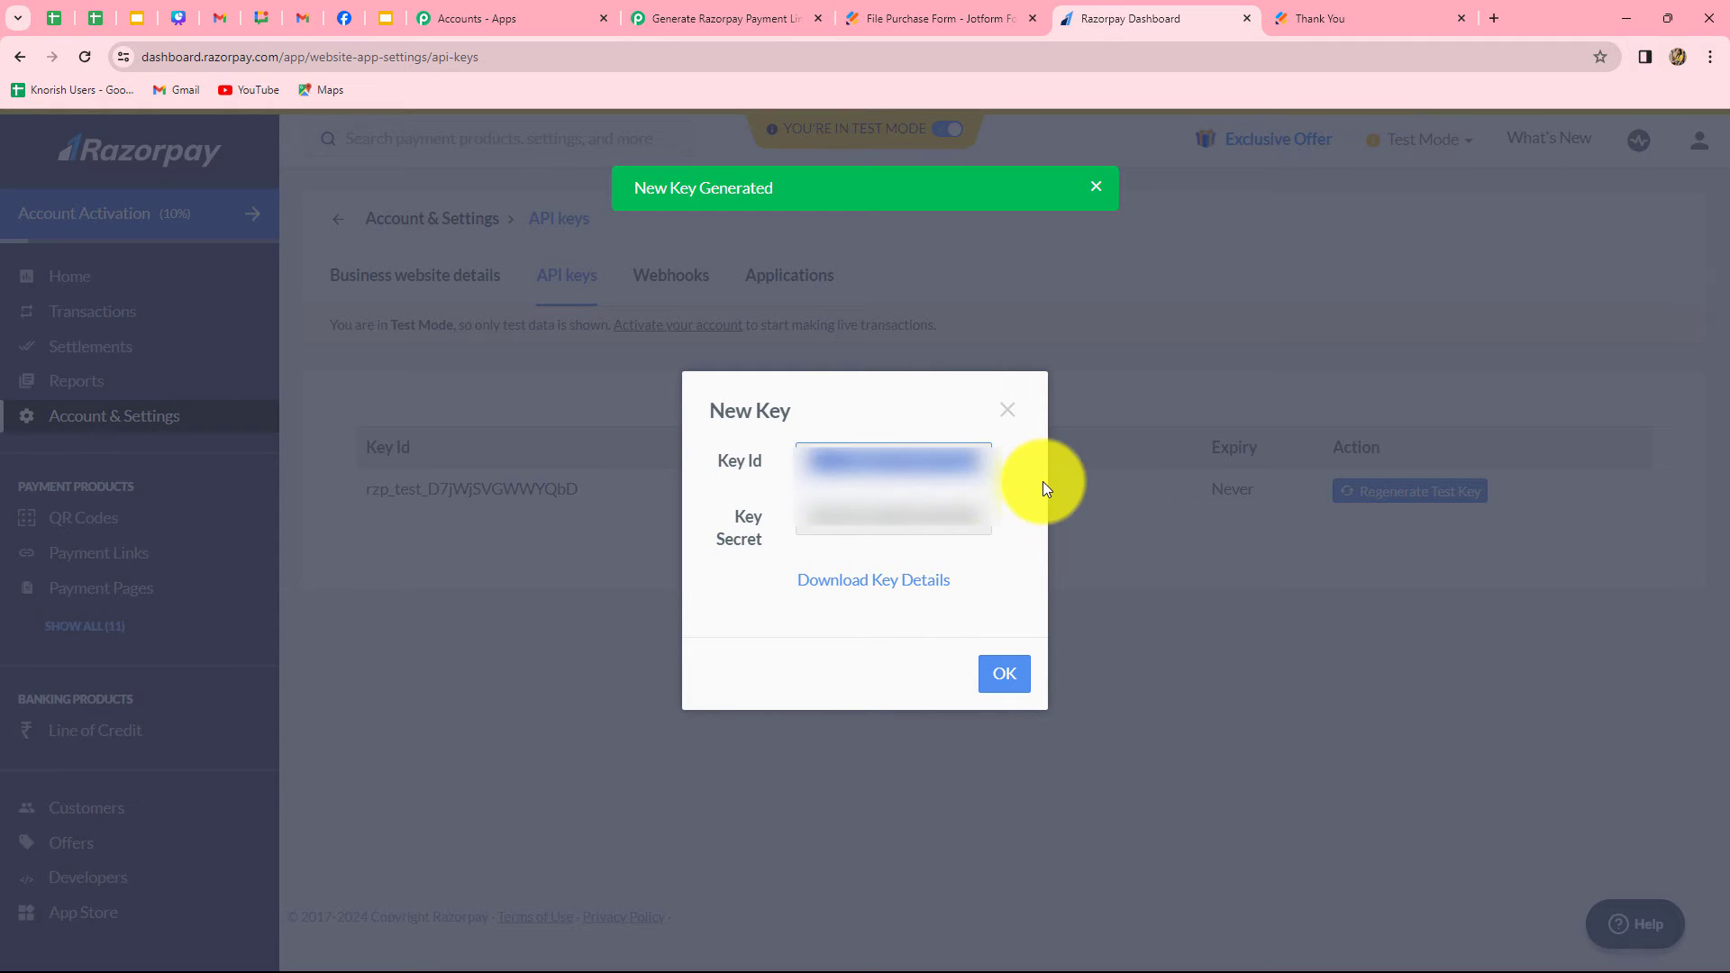
pyautogui.hotkey('ctrl', 'c')
pyautogui.click(726, 18)
pyautogui.click(792, 540)
pyautogui.hotkey('ctrl', 'v')
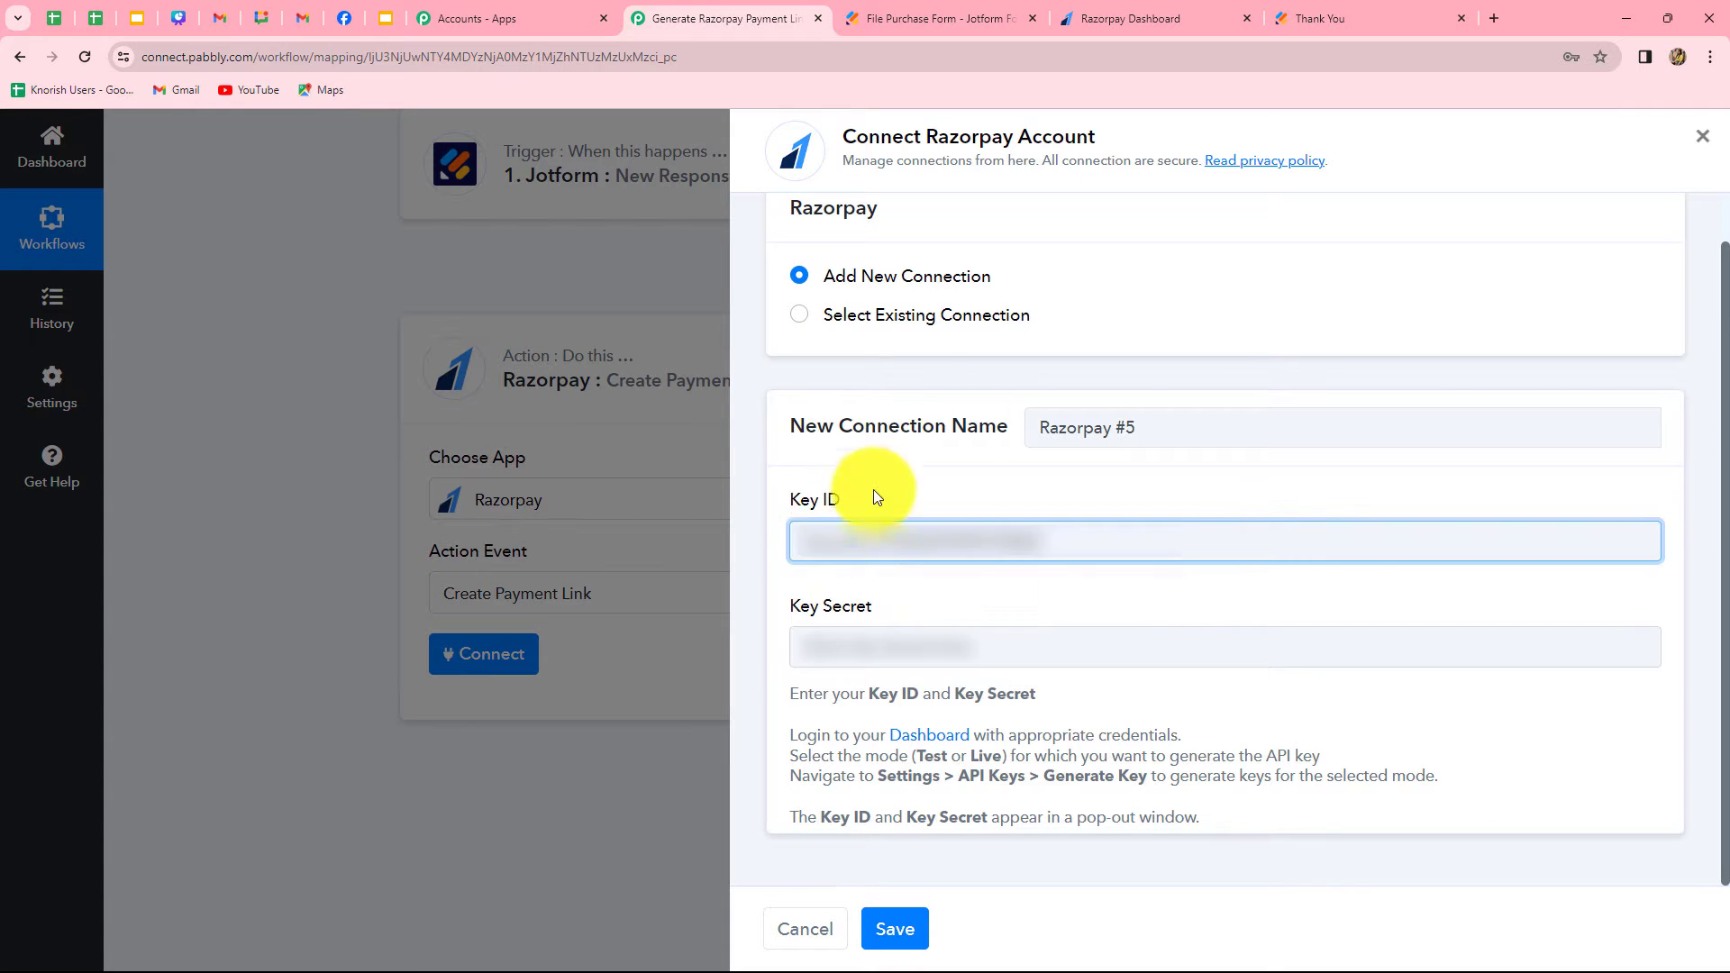
# Copy the Key Secret from the Razorpay Dashboard into the connection's Key Secret field in Pabbly Connect and save the connection
pyautogui.click(1165, 7)
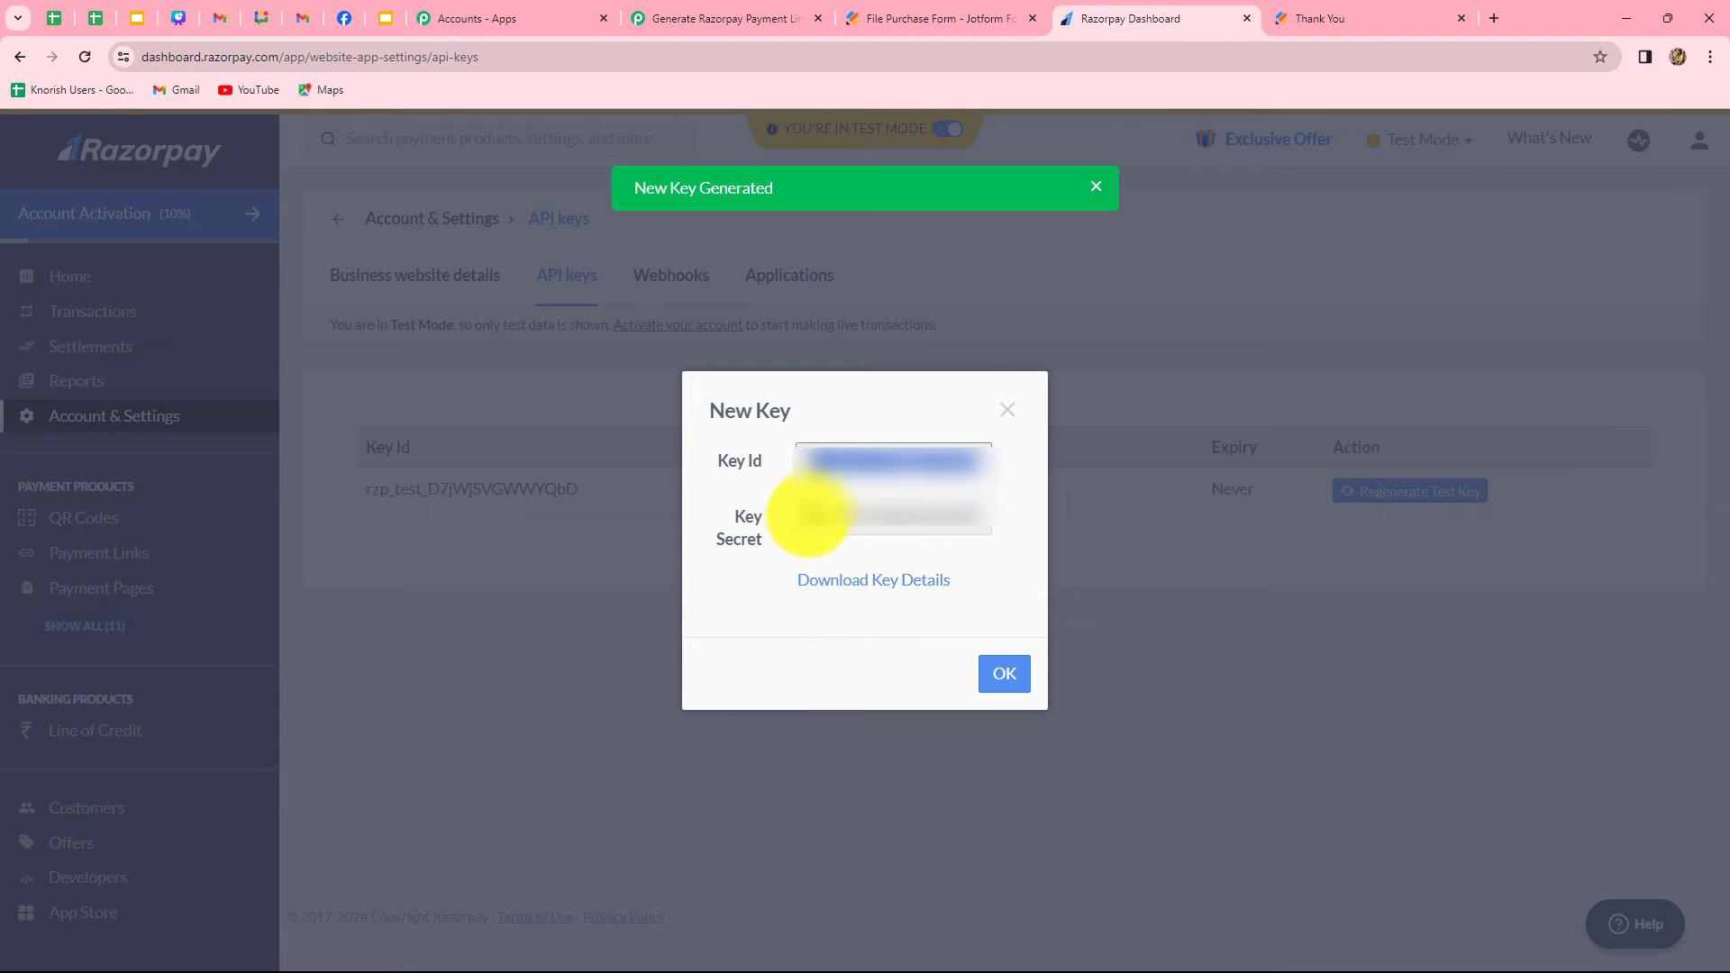
pyautogui.moveTo(808, 513); pyautogui.dragTo(991, 534)
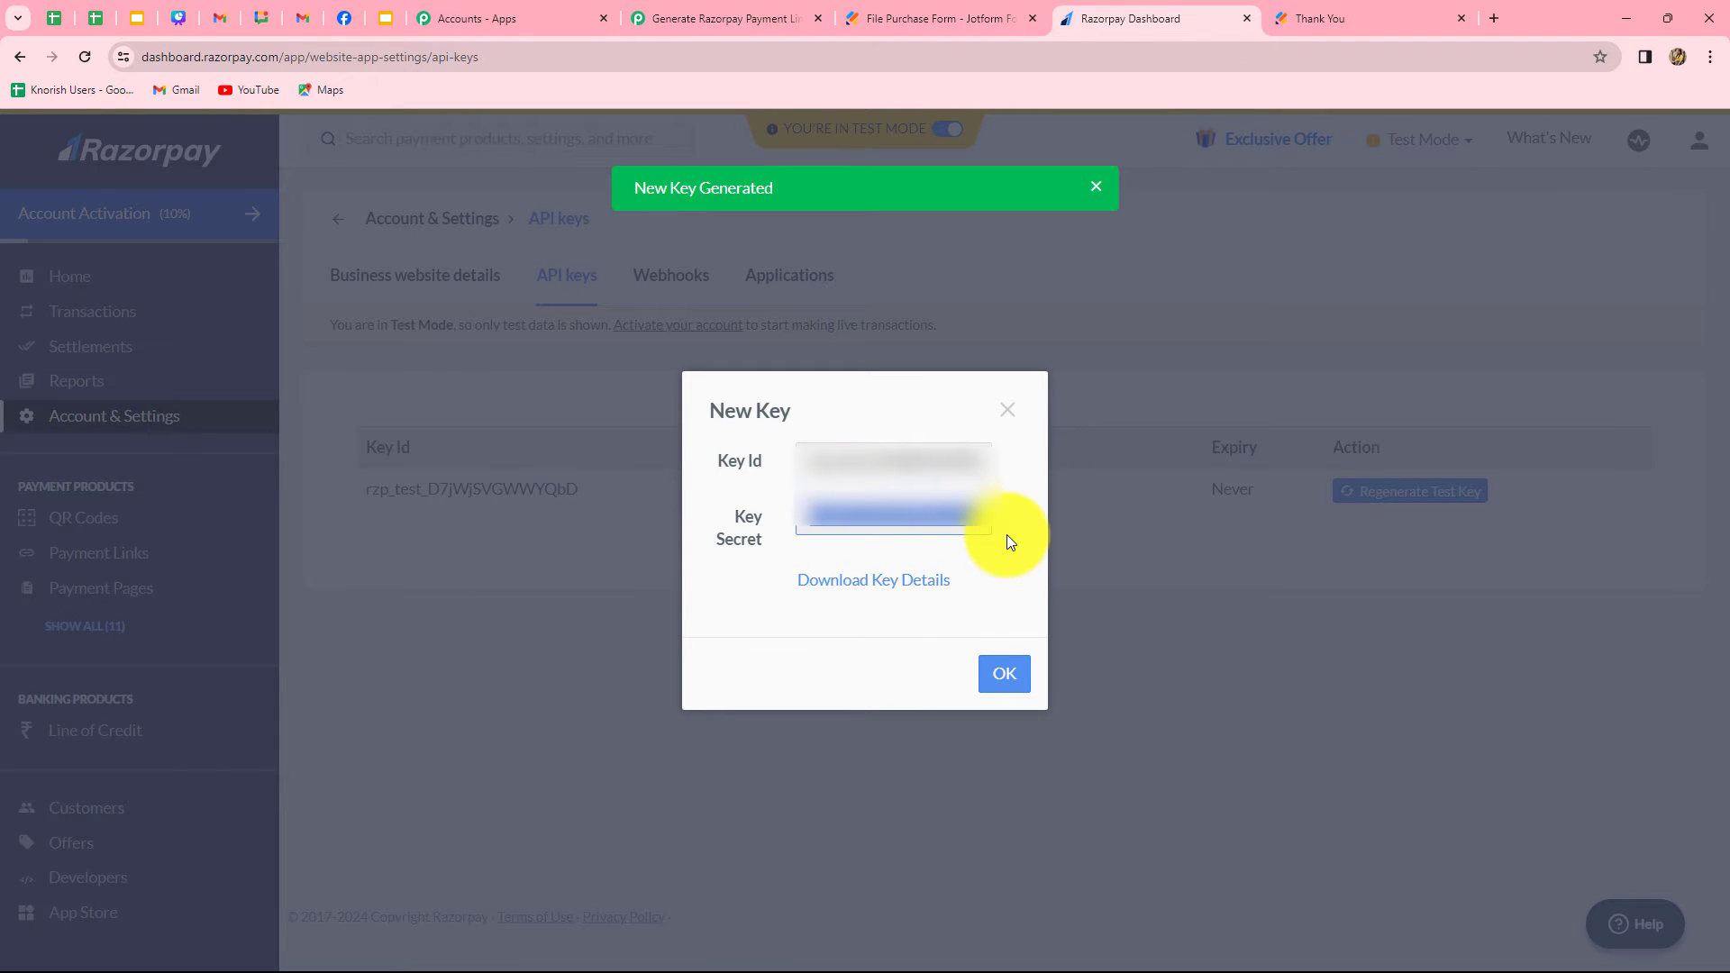
pyautogui.hotkey('ctrl', 'c')
pyautogui.click(685, 16)
pyautogui.click(844, 647)
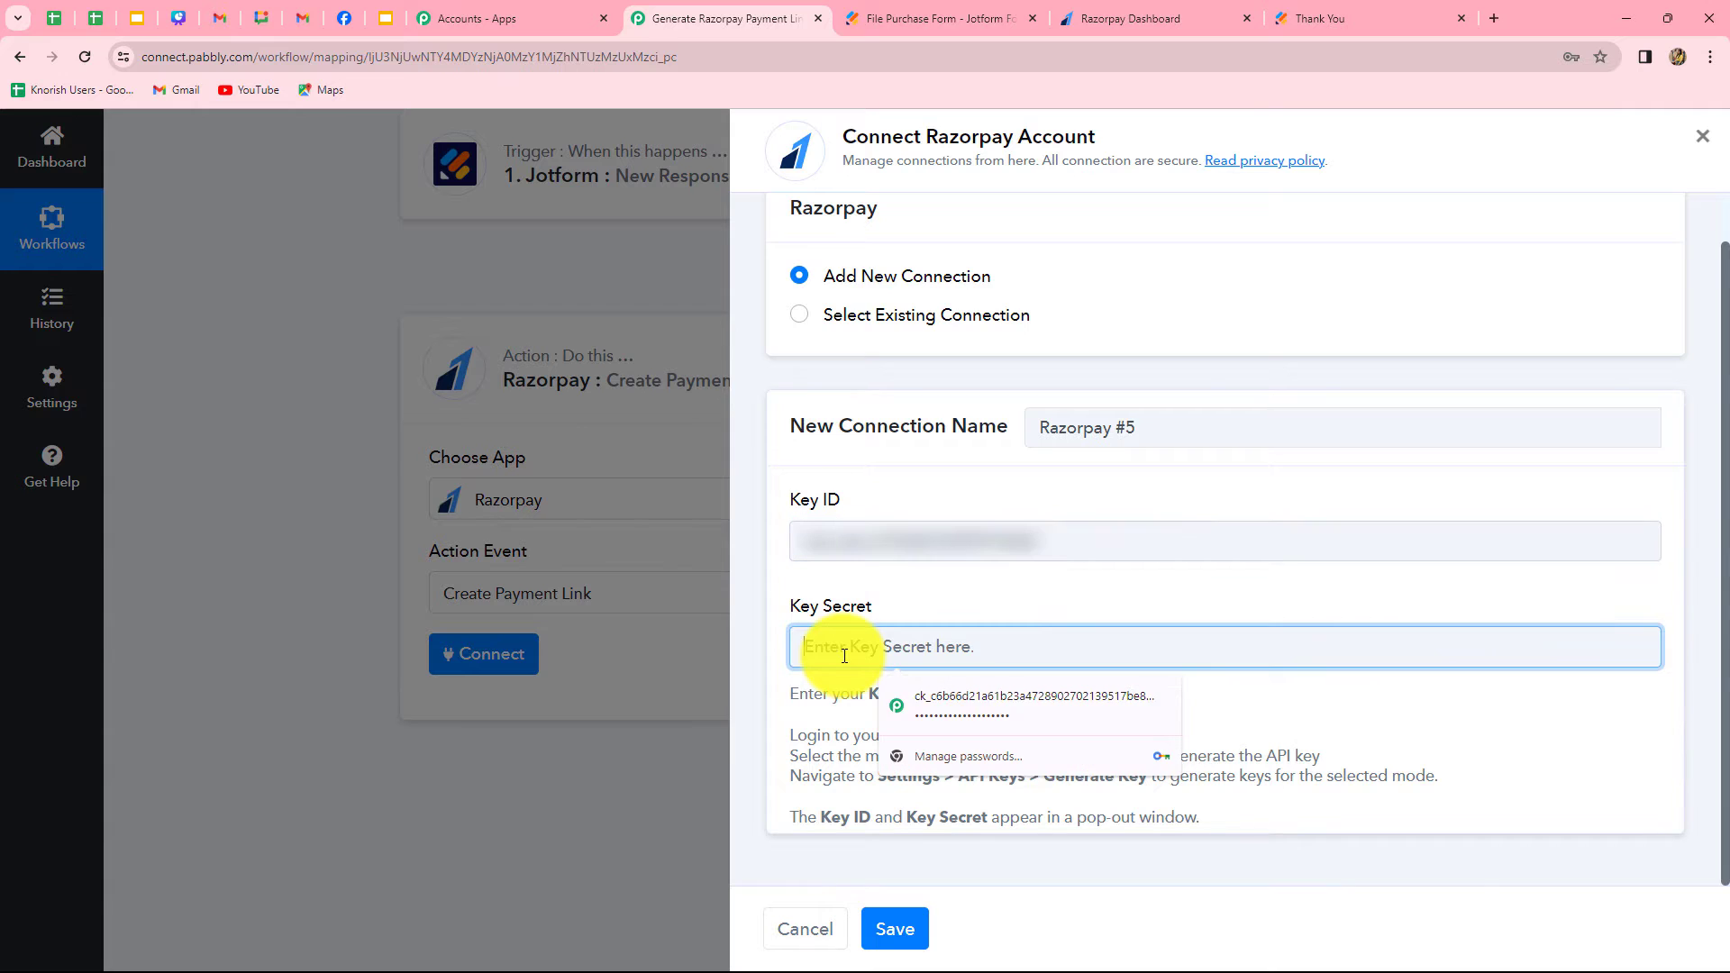
pyautogui.hotkey('ctrl', 'v')
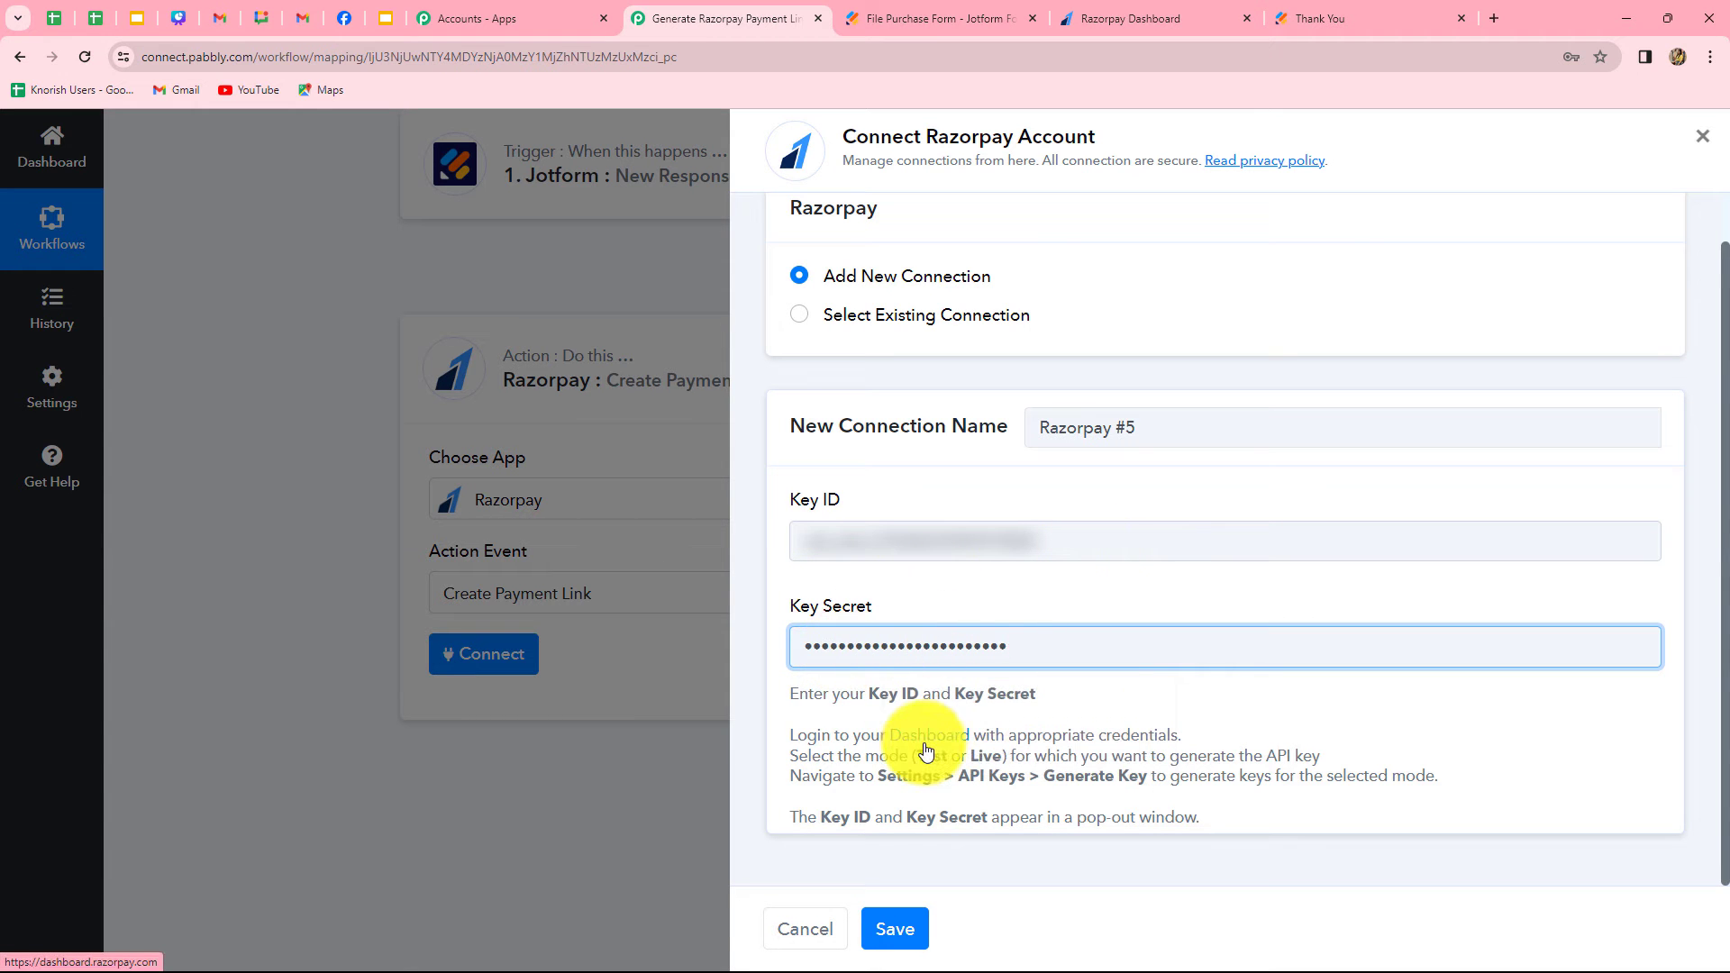
pyautogui.click(894, 928)
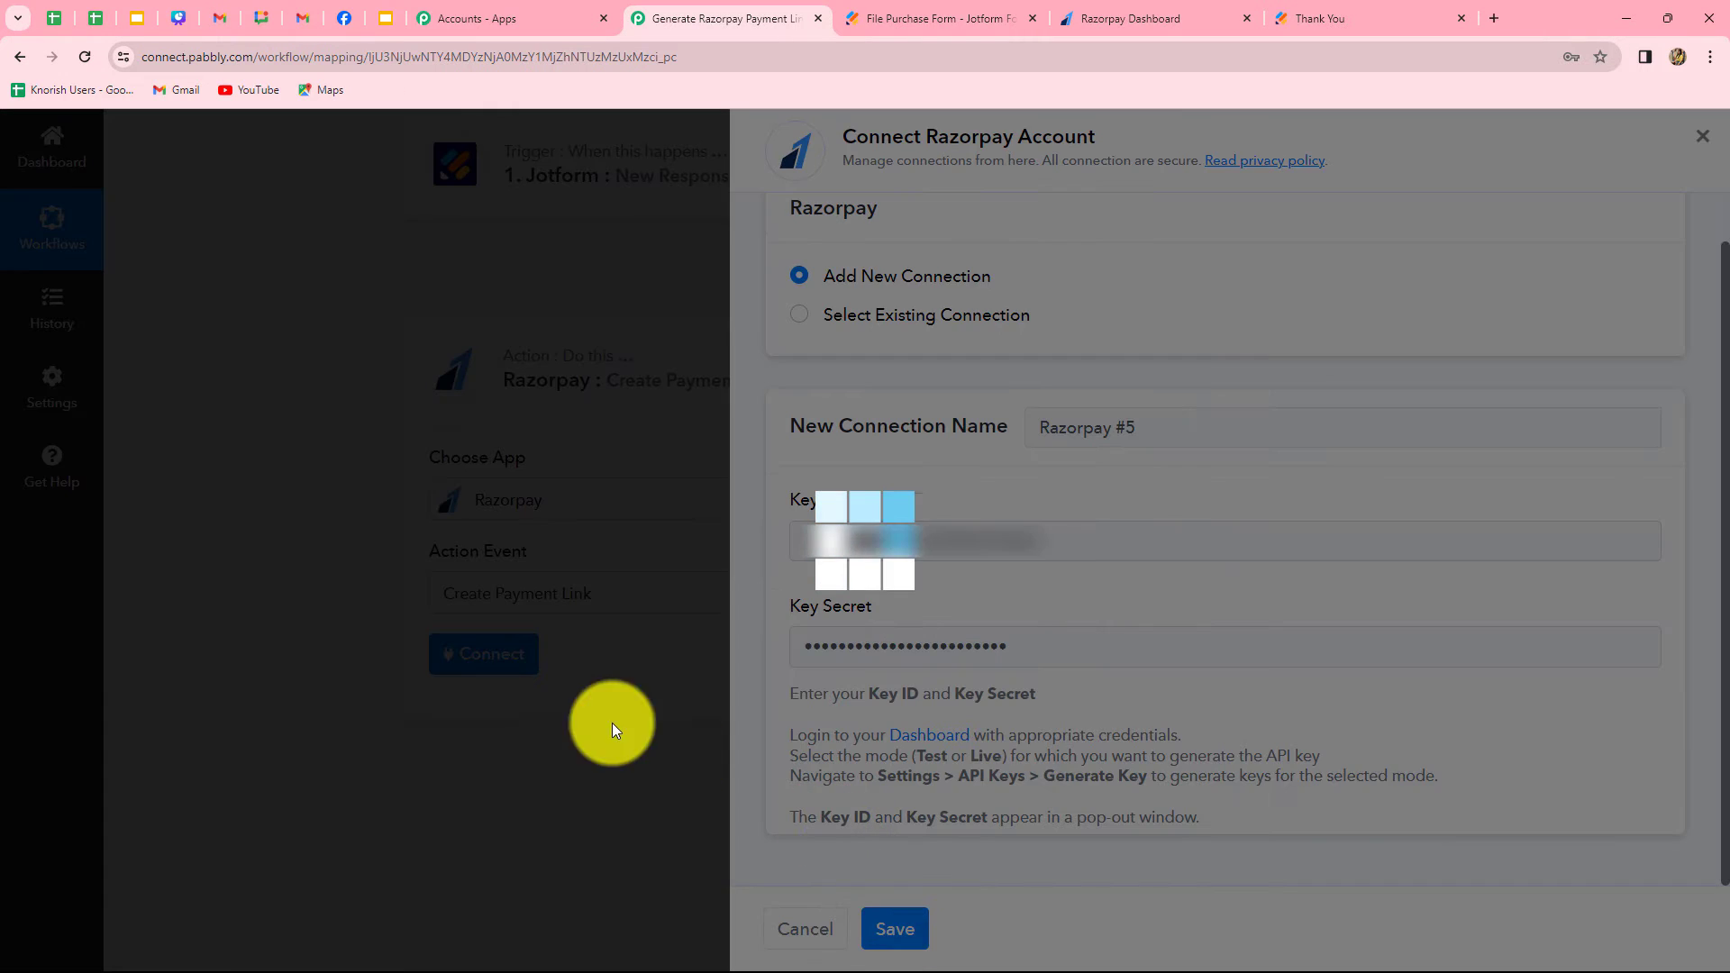
# Map the payment link's Amount to the Jotform response field RawRequest Q21 MyProducts TotalInfo TotalSum
pyautogui.scroll(-3, 294, 667)
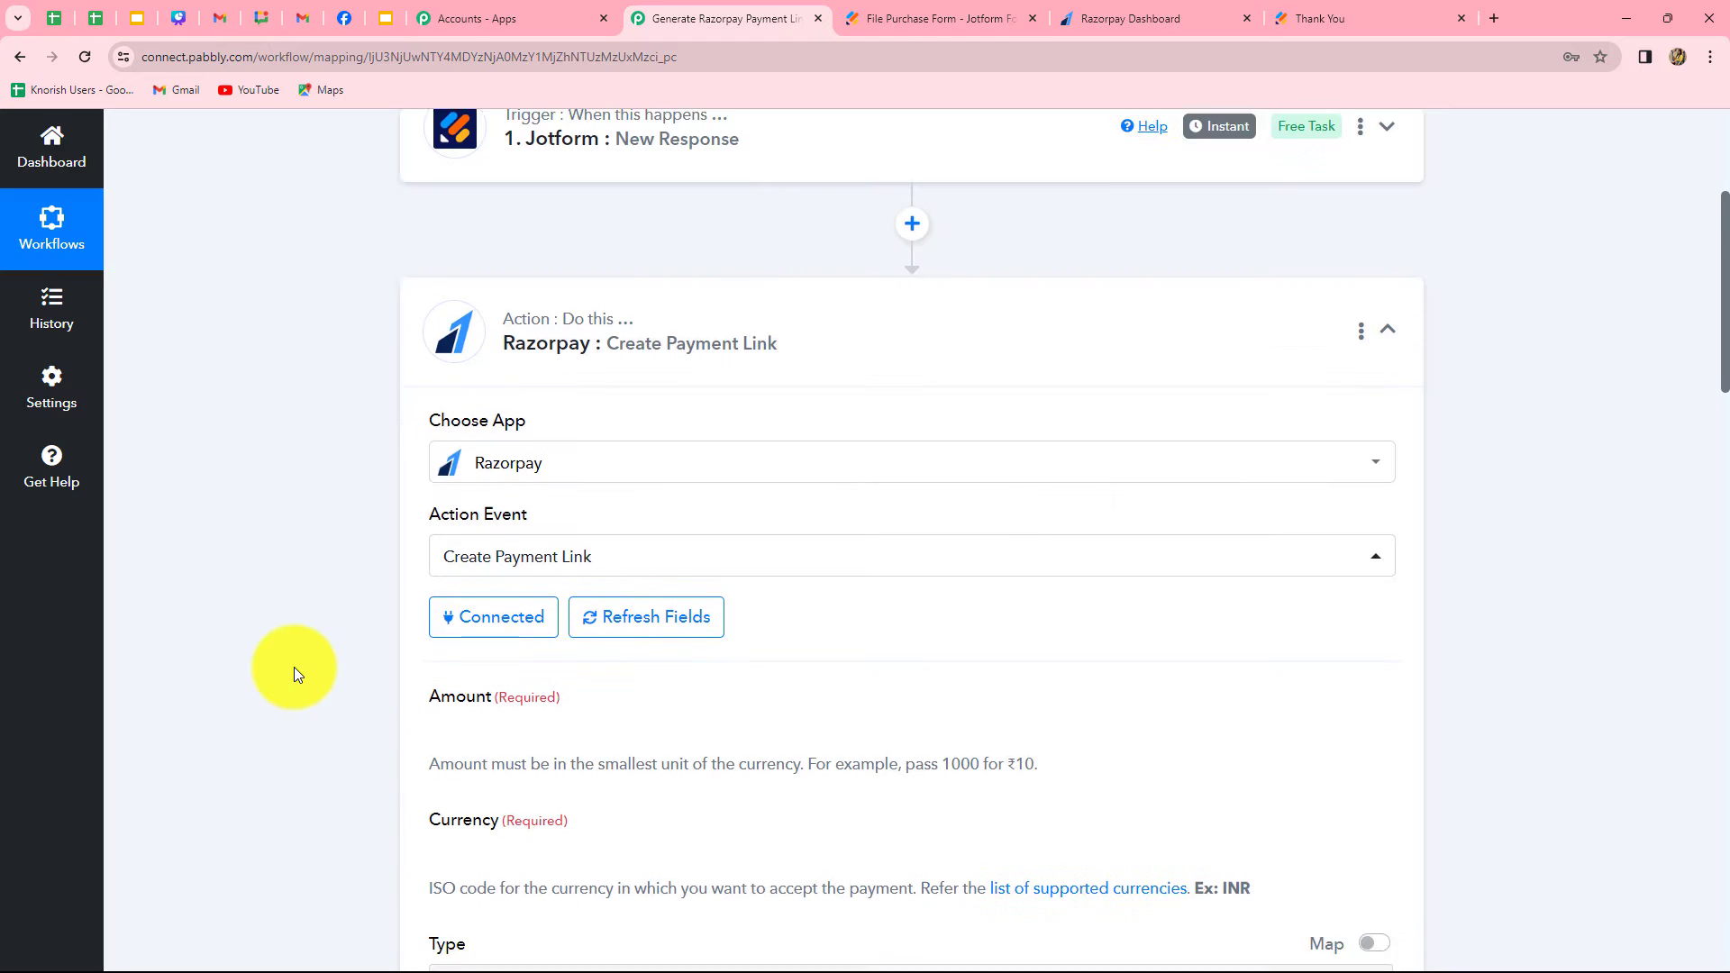
pyautogui.scroll(1, 294, 667)
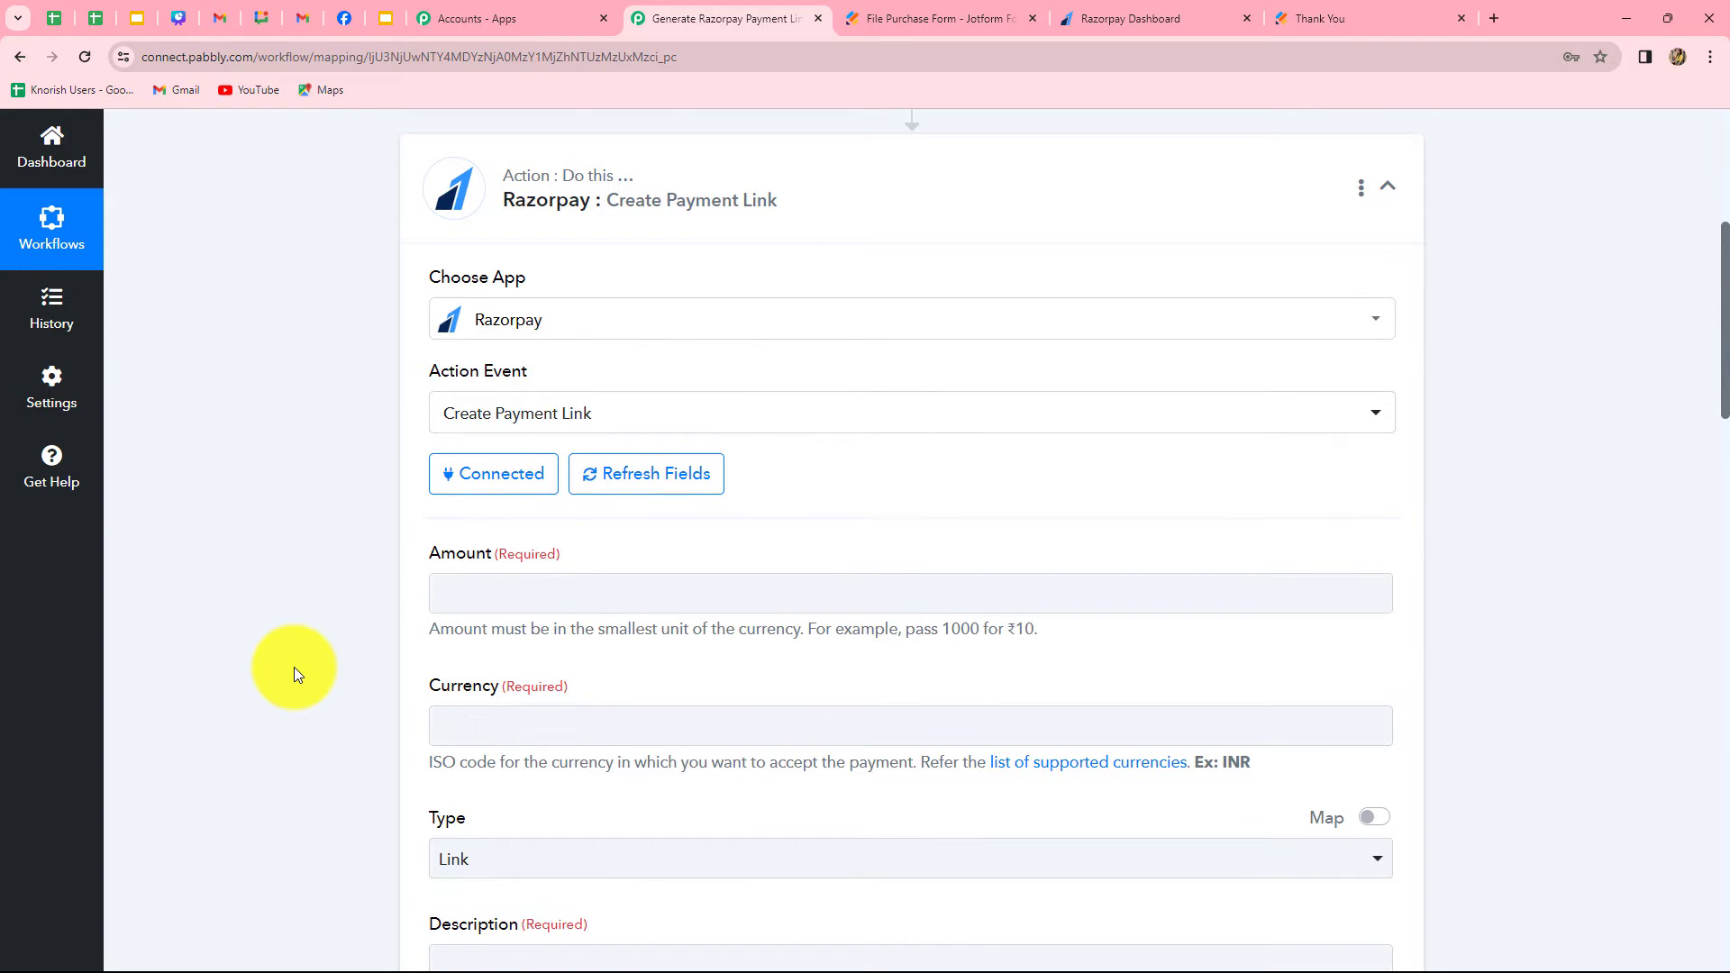
pyautogui.scroll(-10, 1482, 680)
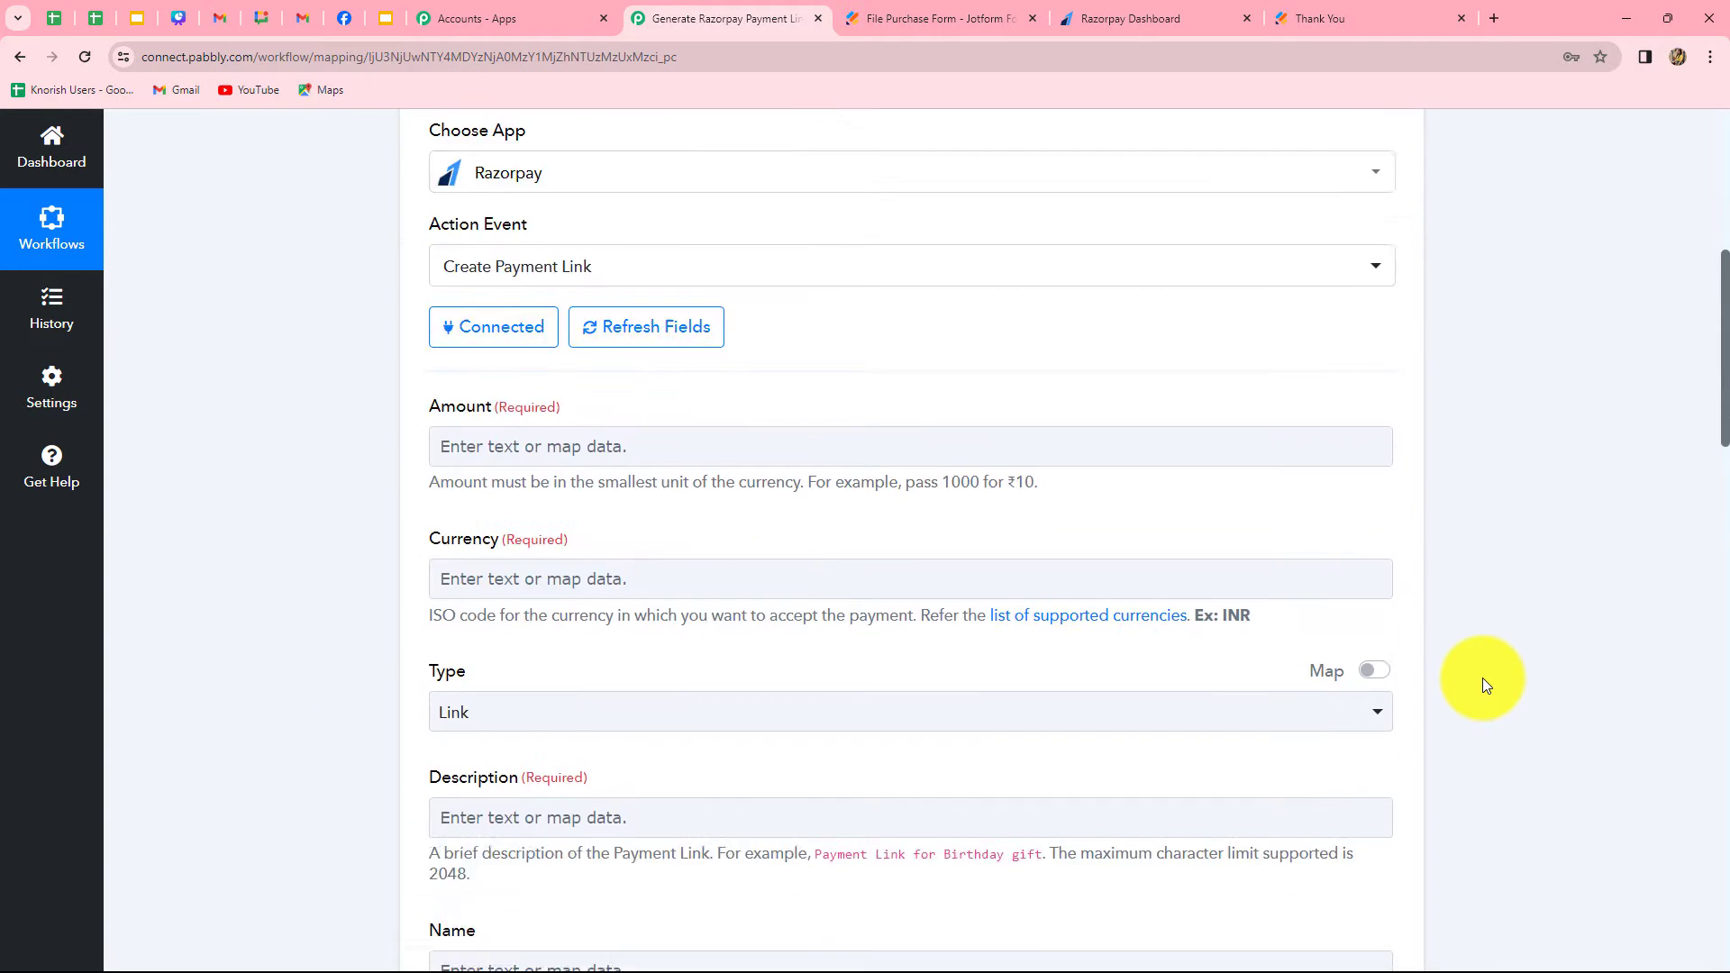
pyautogui.scroll(8, 1483, 677)
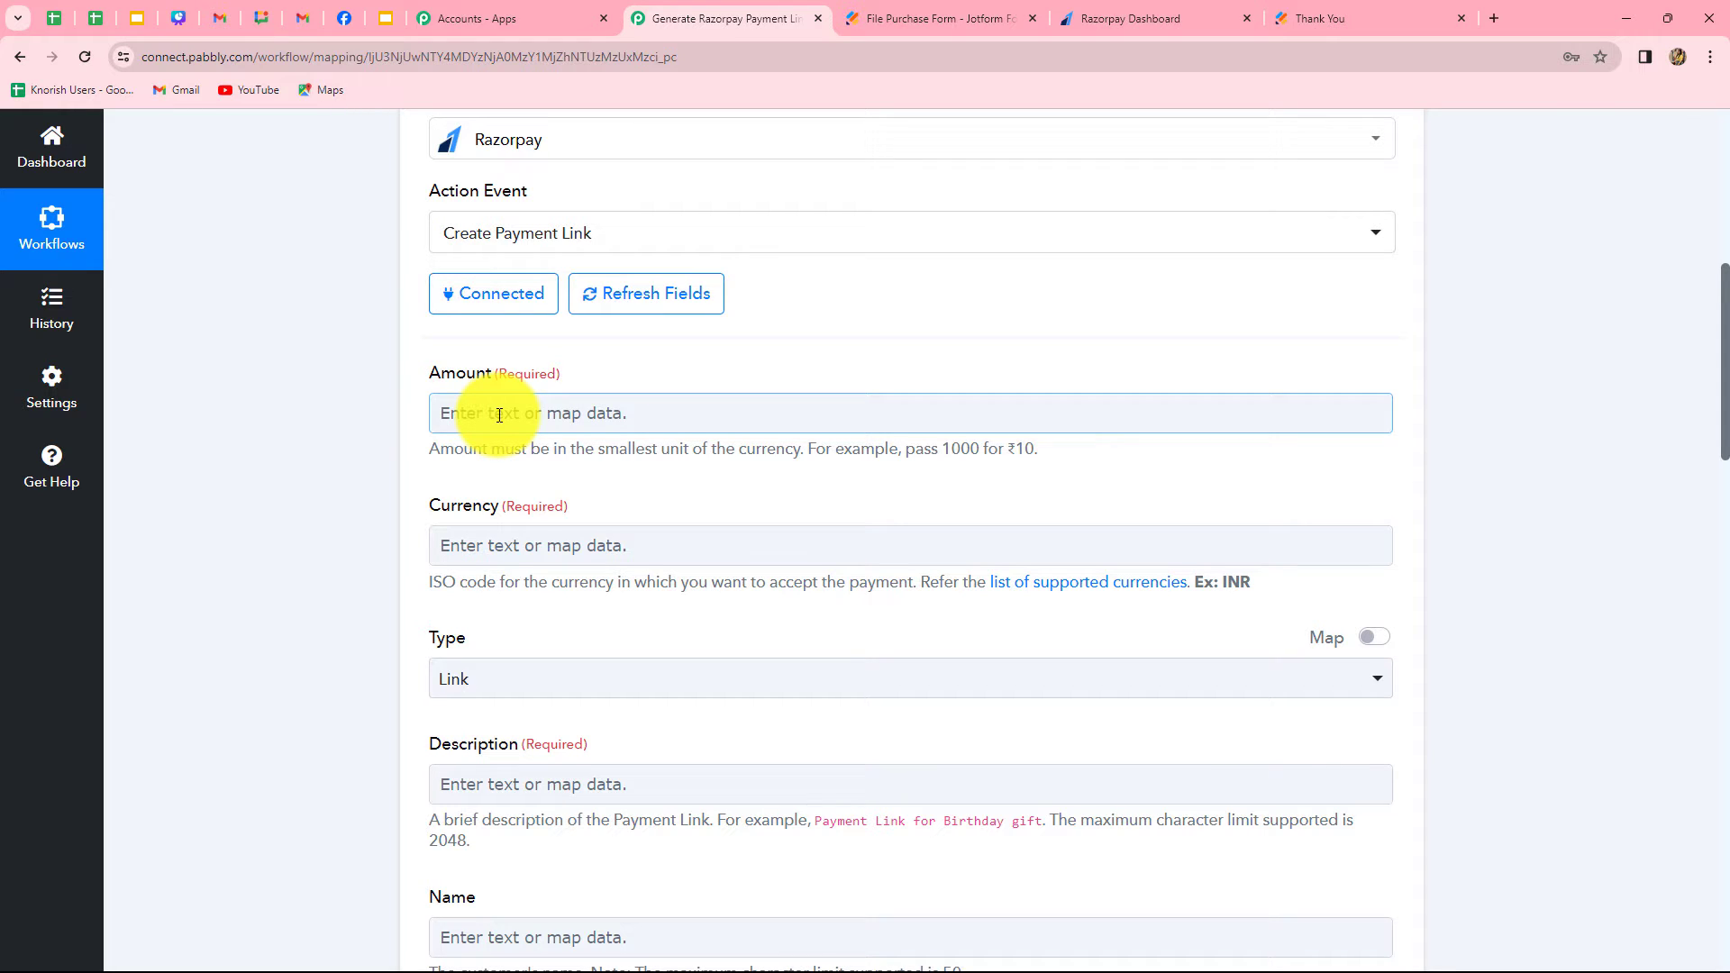
pyautogui.click(590, 419)
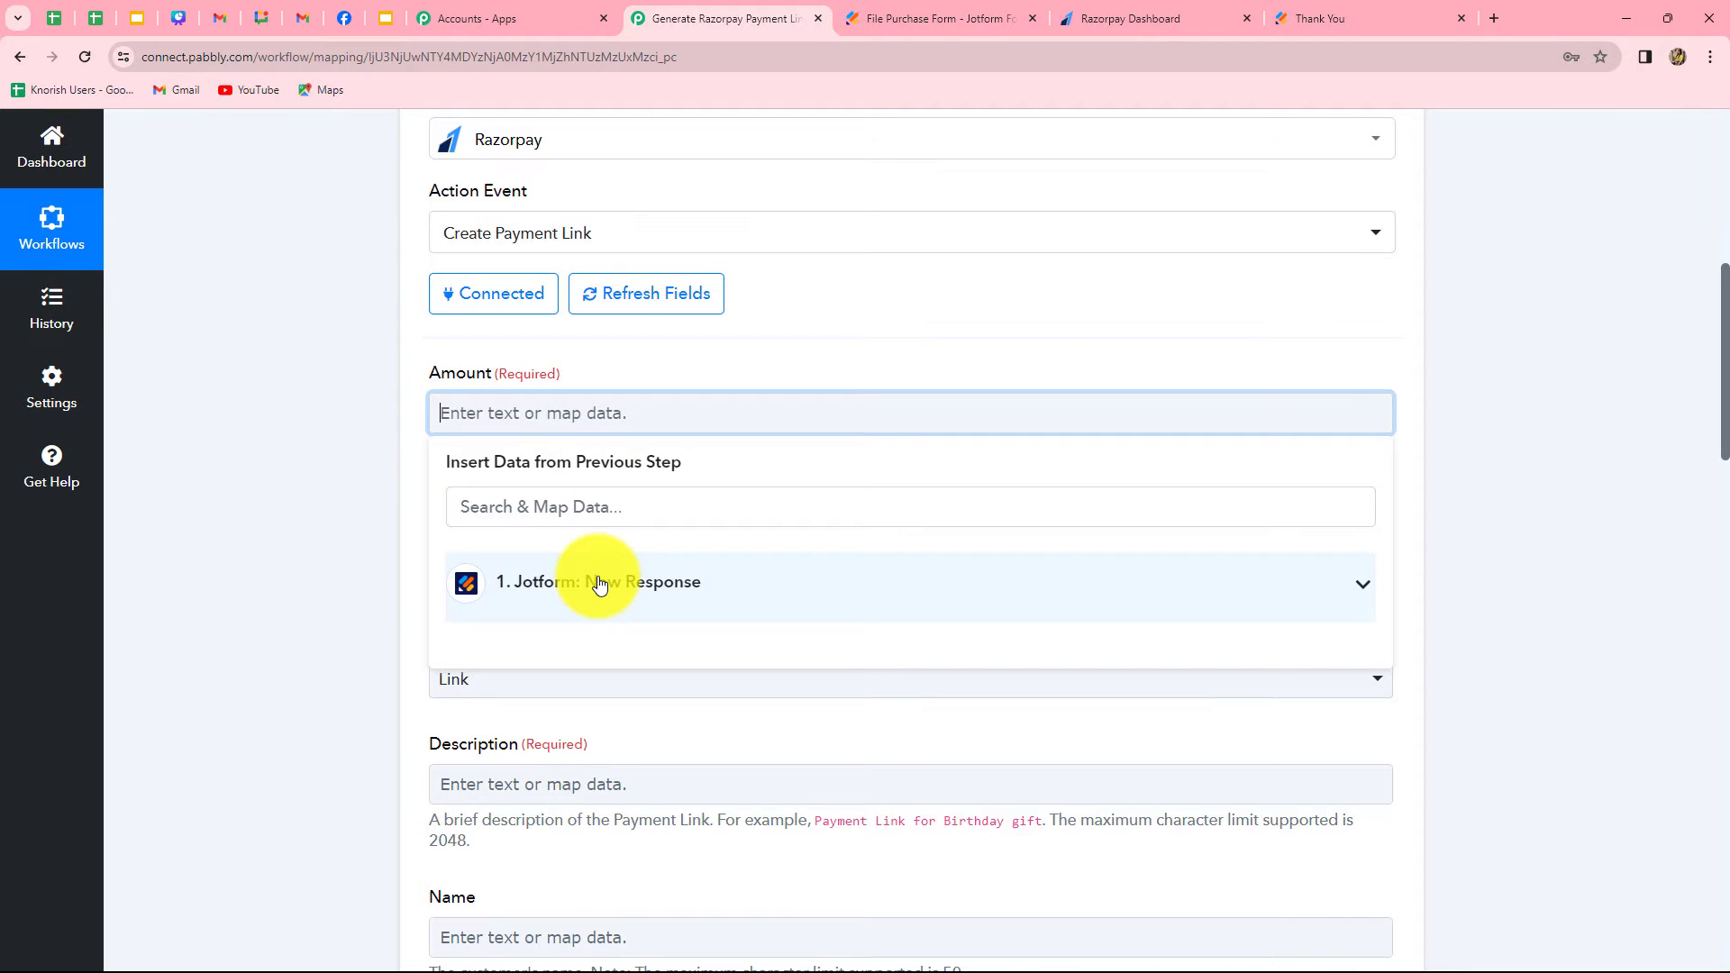
pyautogui.click(599, 584)
pyautogui.scroll(-3, 758, 766)
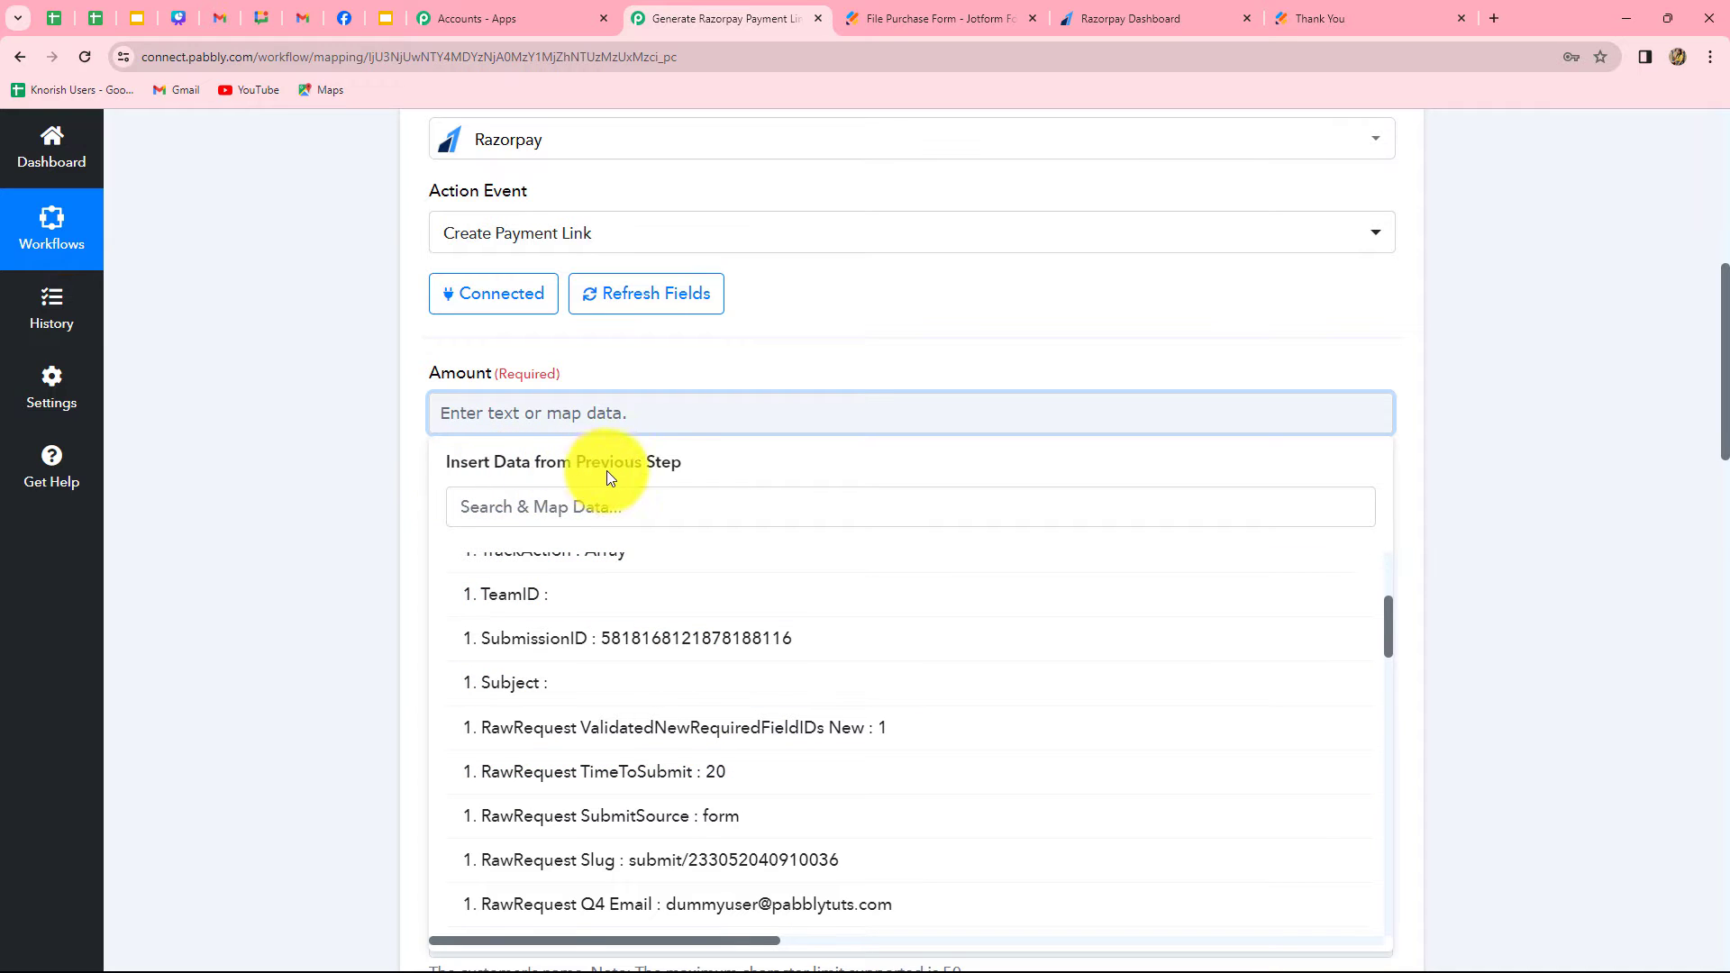
pyautogui.scroll(2, 687, 711)
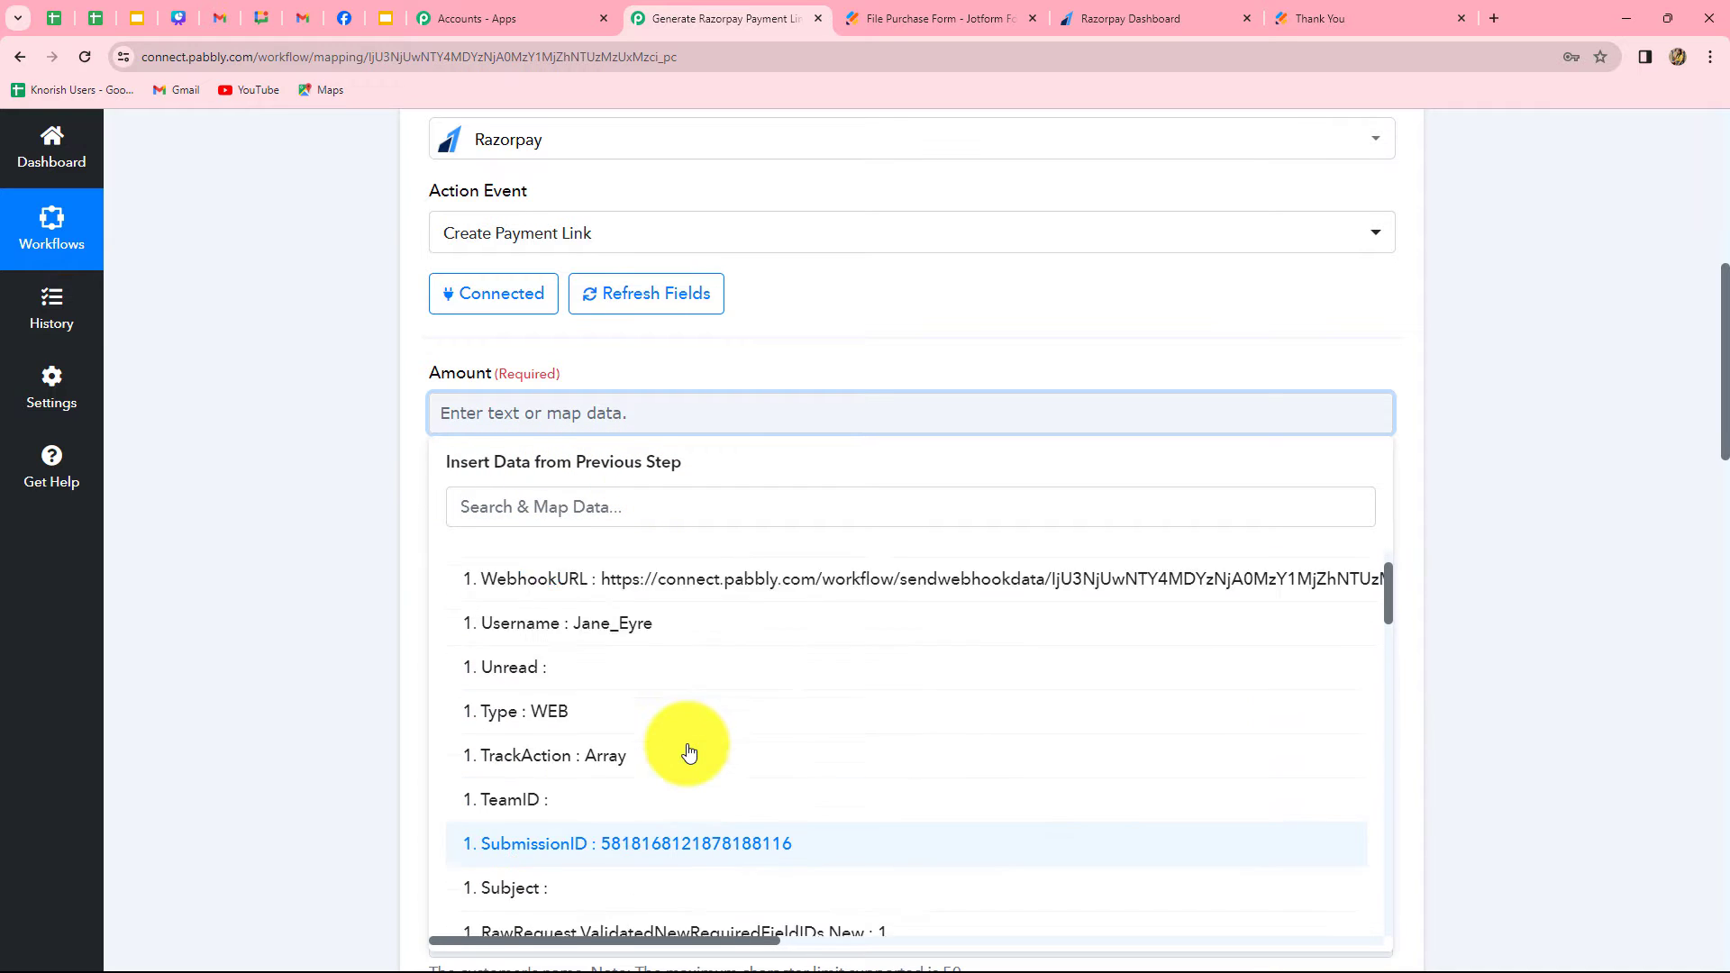
pyautogui.scroll(-5, 688, 751)
pyautogui.scroll(3, 689, 750)
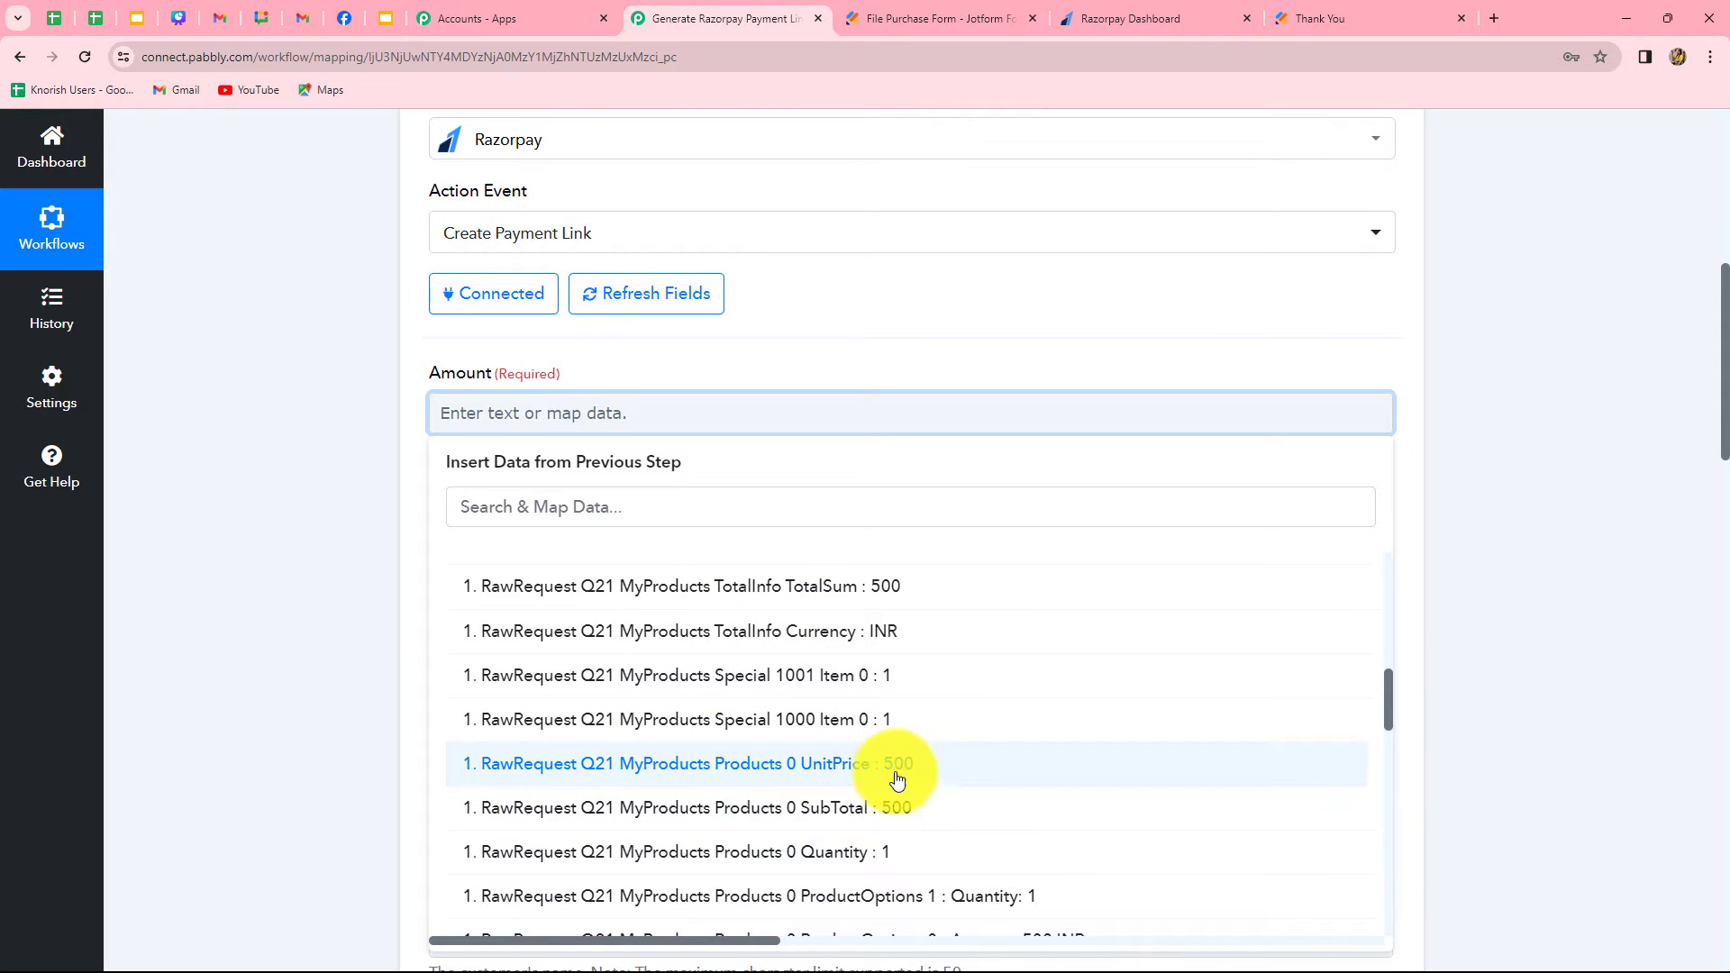
pyautogui.click(894, 586)
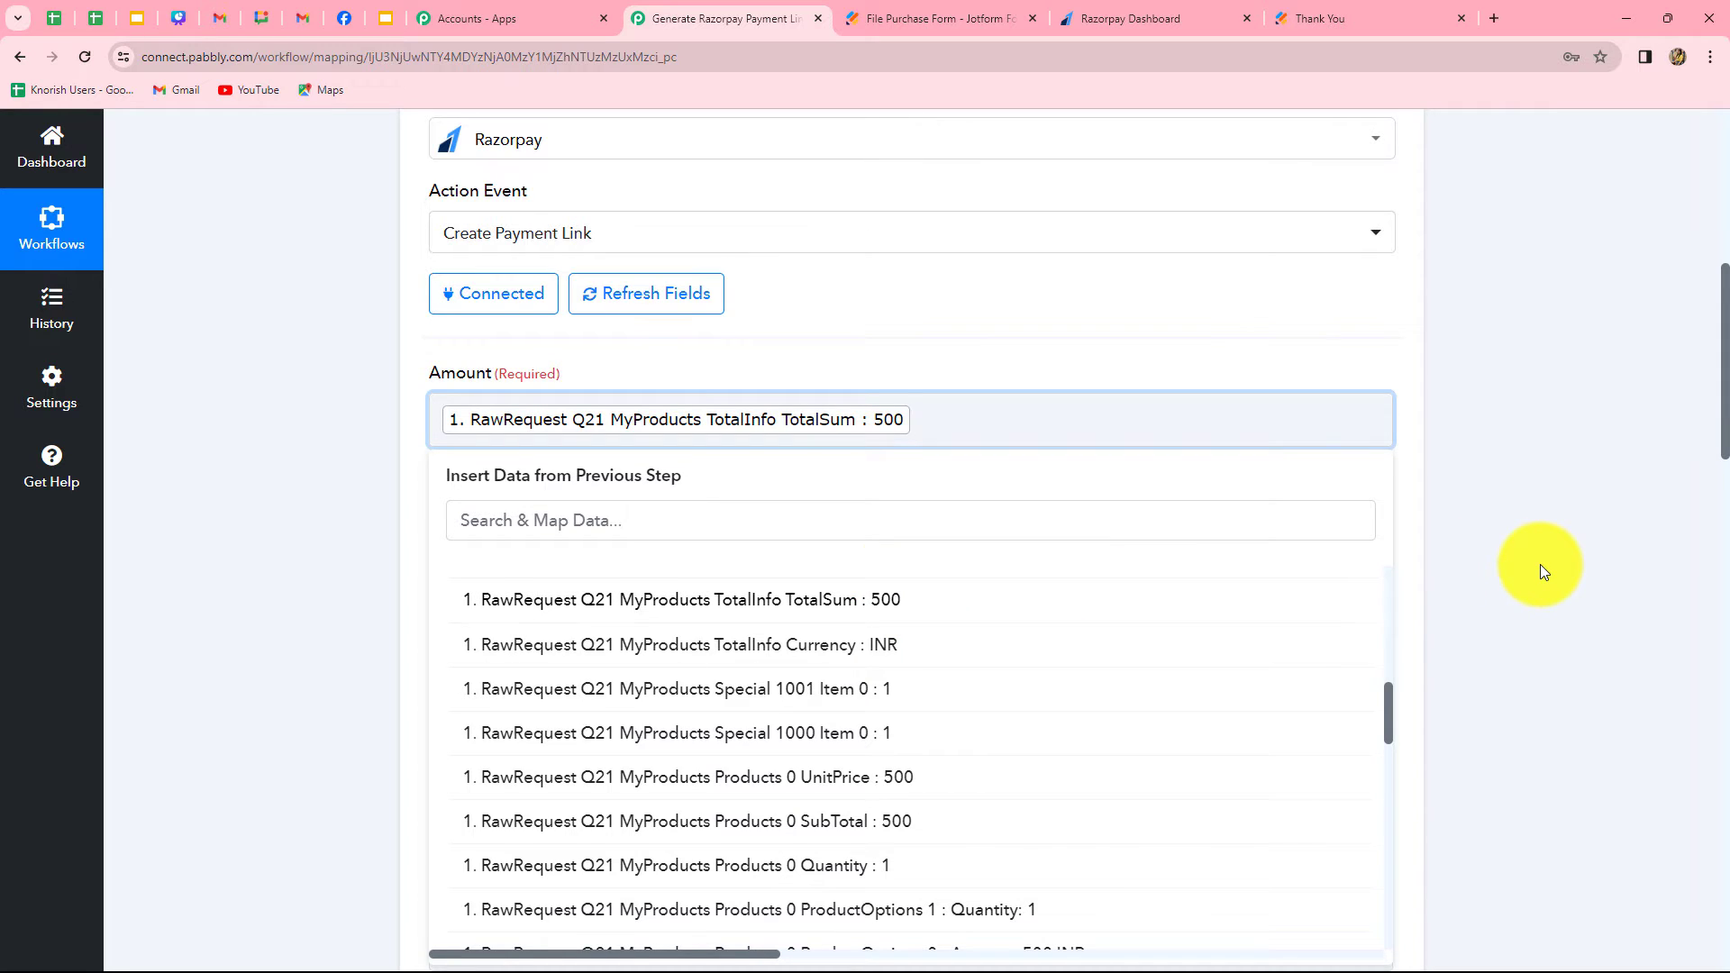
pyautogui.click(1539, 564)
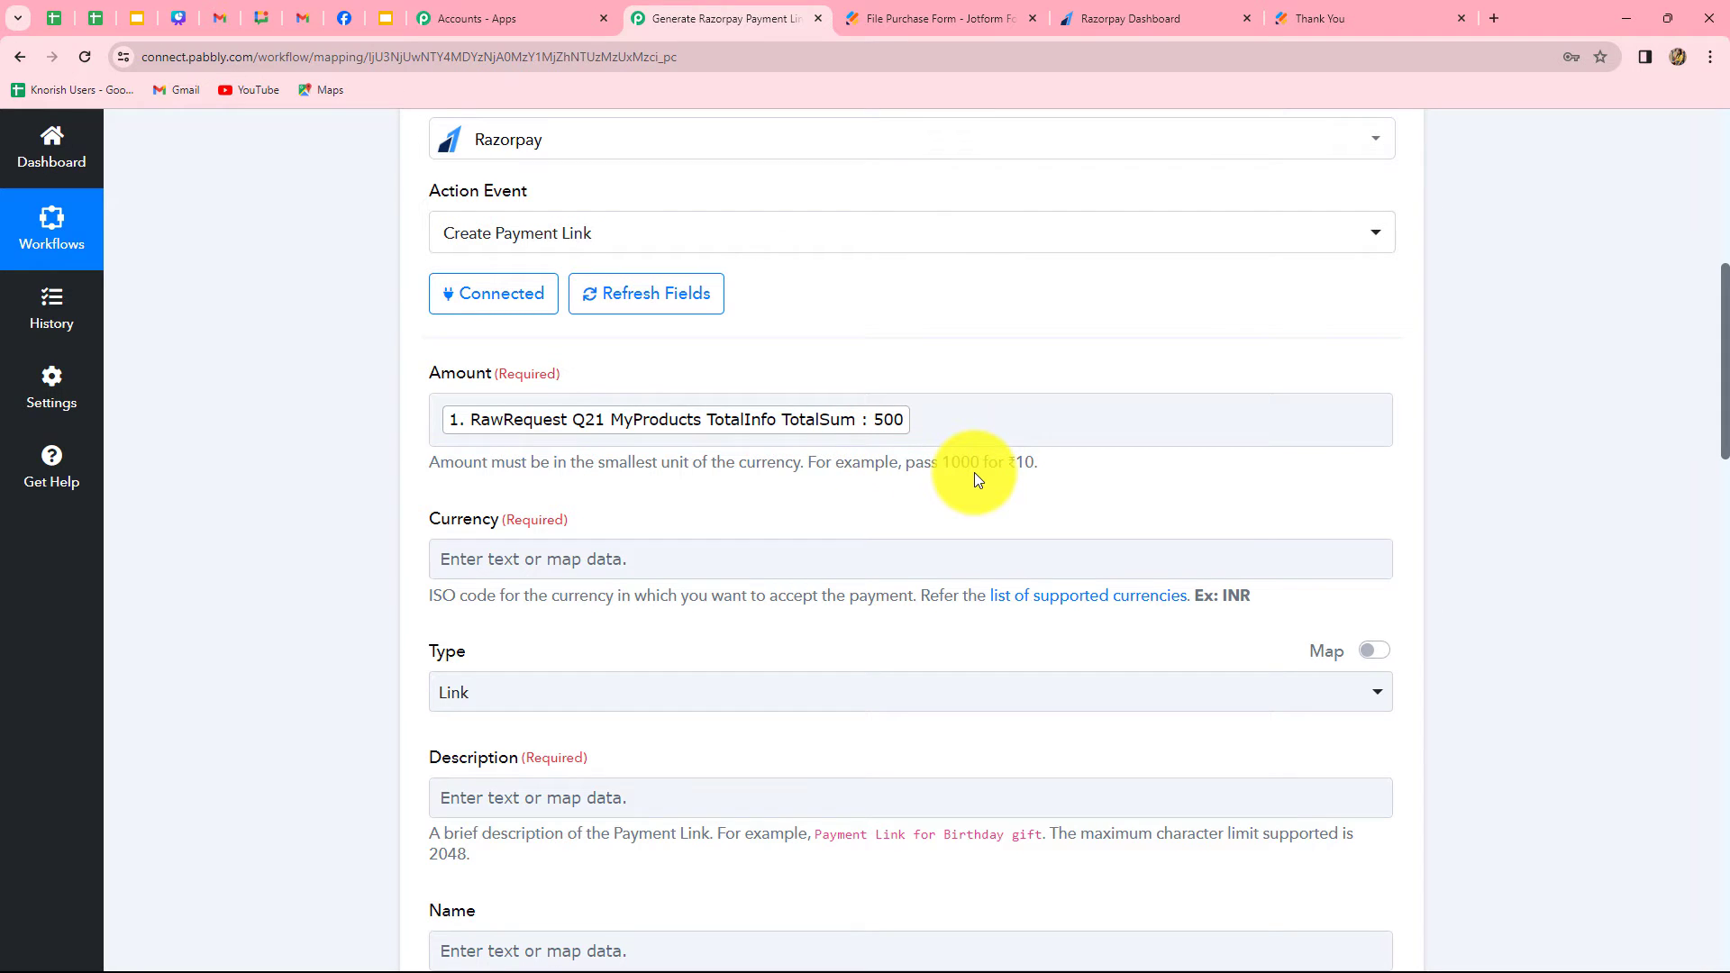
# Append 00 after the mapped TotalSum in the Amount field to express it in the currency's smallest unit
pyautogui.click(913, 428)
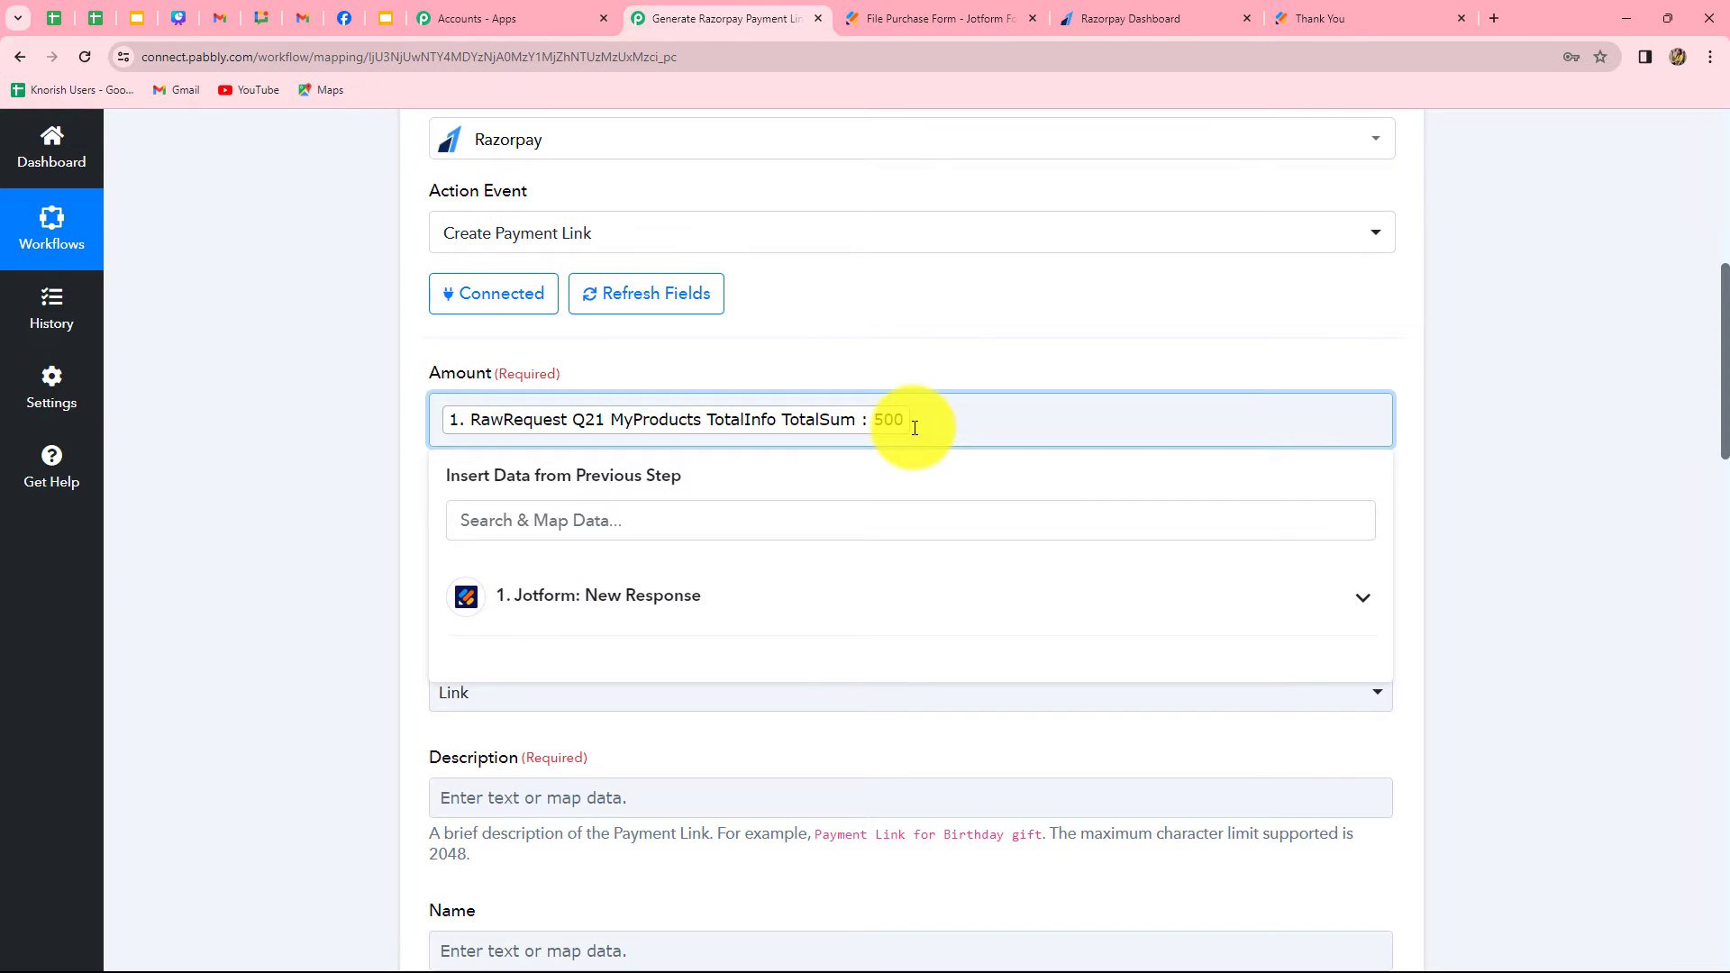
pyautogui.write('00')
pyautogui.click(1446, 536)
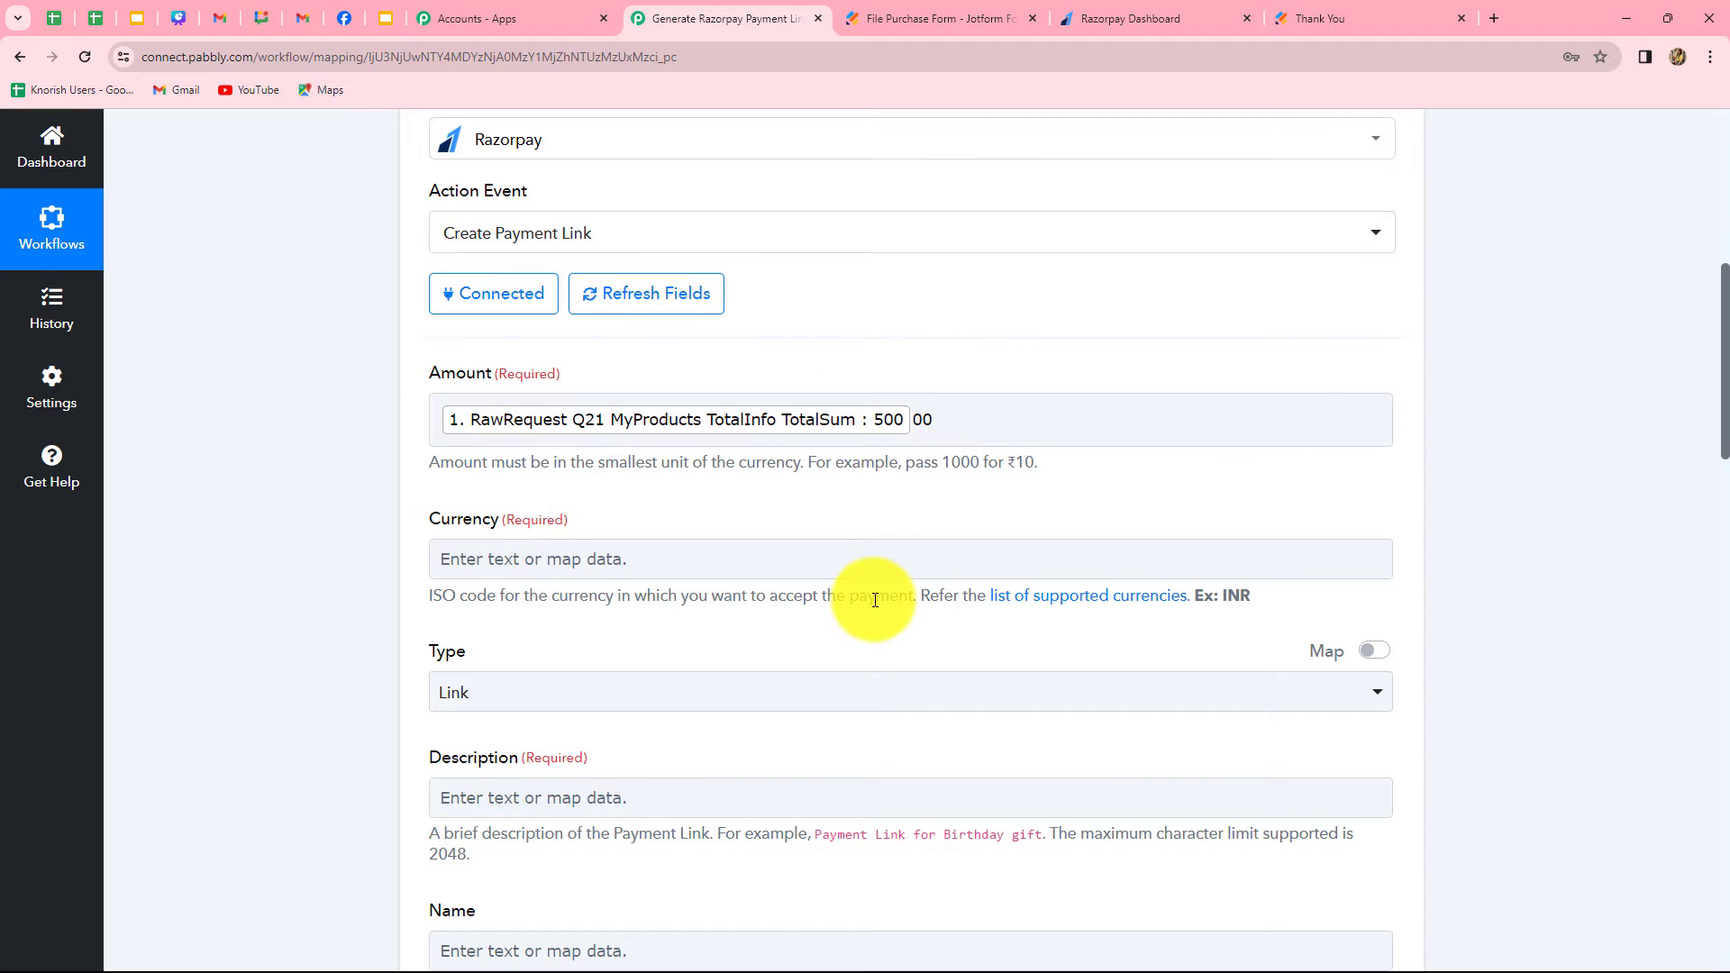
# Map the Currency field to the Jotform response's RawRequest Q21 MyProducts TotalInfo Currency value
pyautogui.scroll(-1, 874, 599)
pyautogui.scroll(-3, 874, 599)
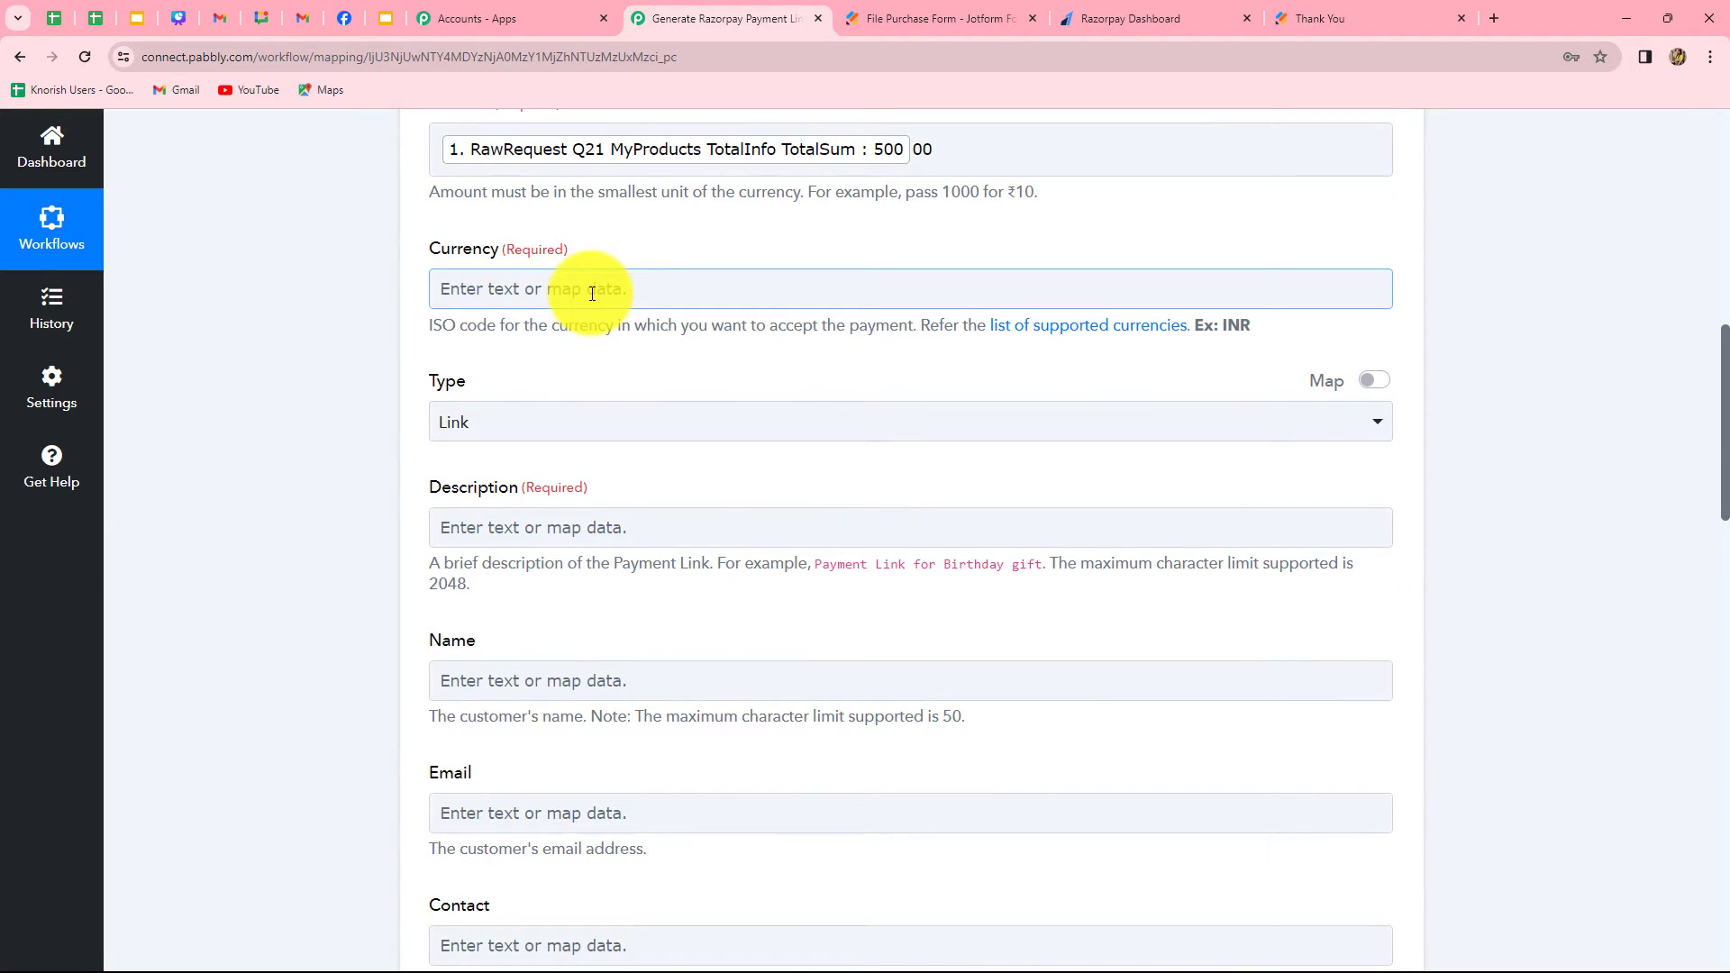
pyautogui.click(694, 281)
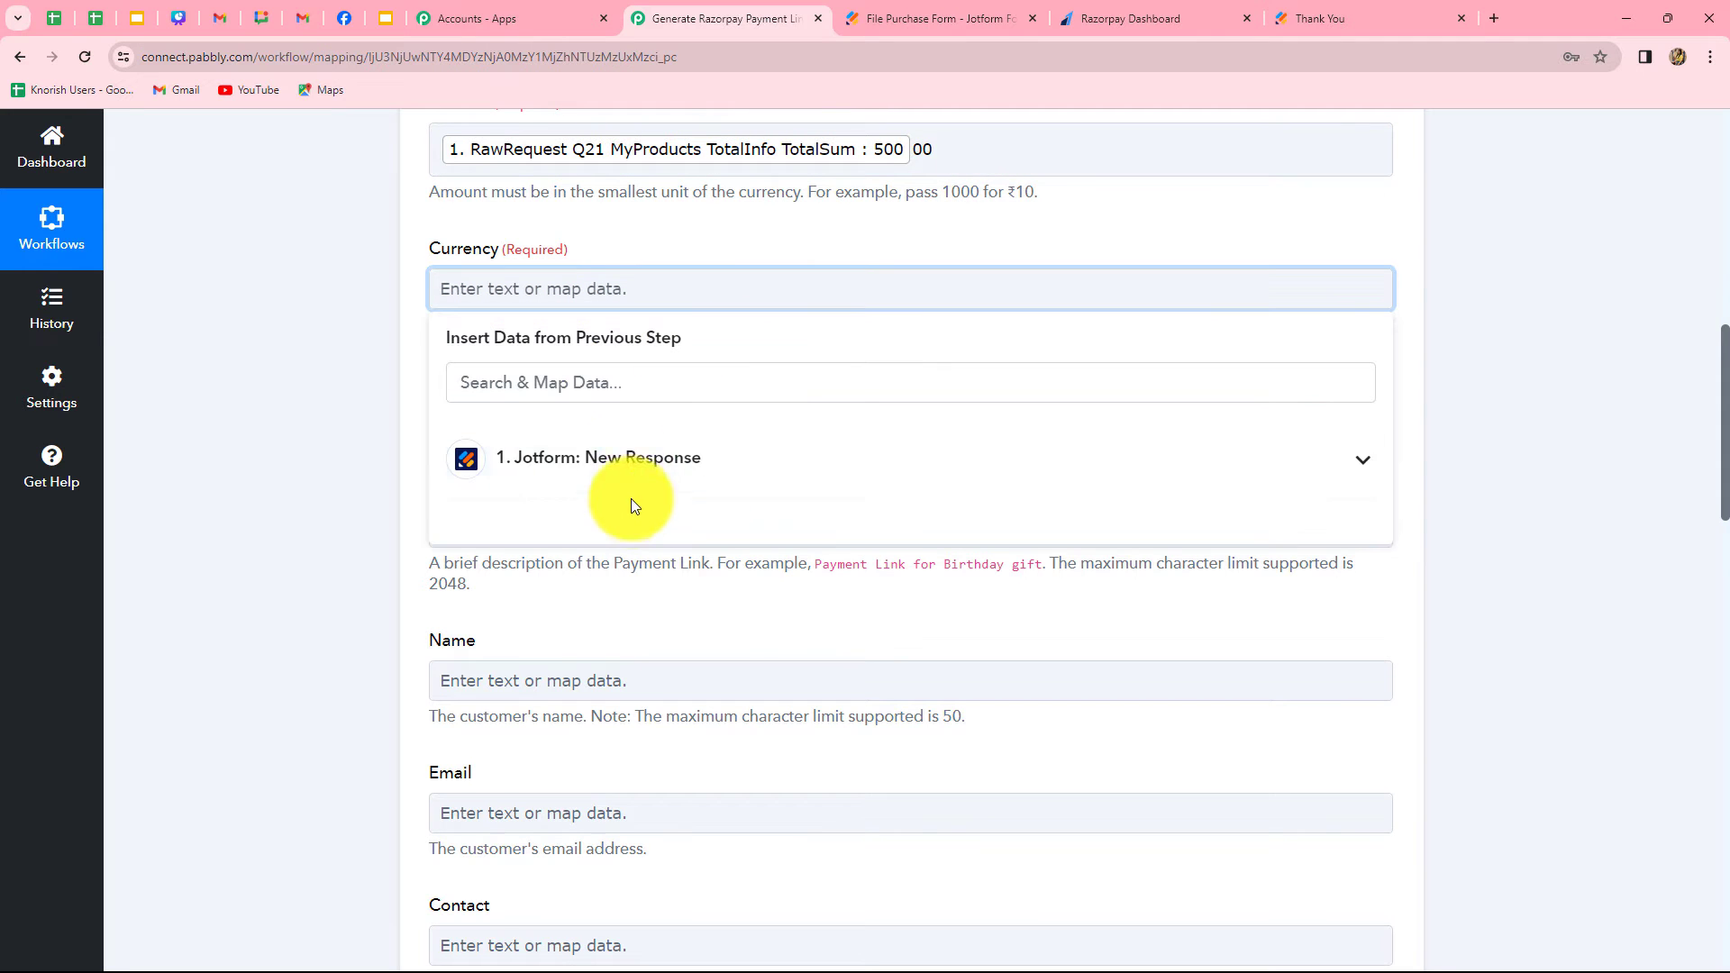
pyautogui.click(745, 461)
pyautogui.scroll(-7, 745, 706)
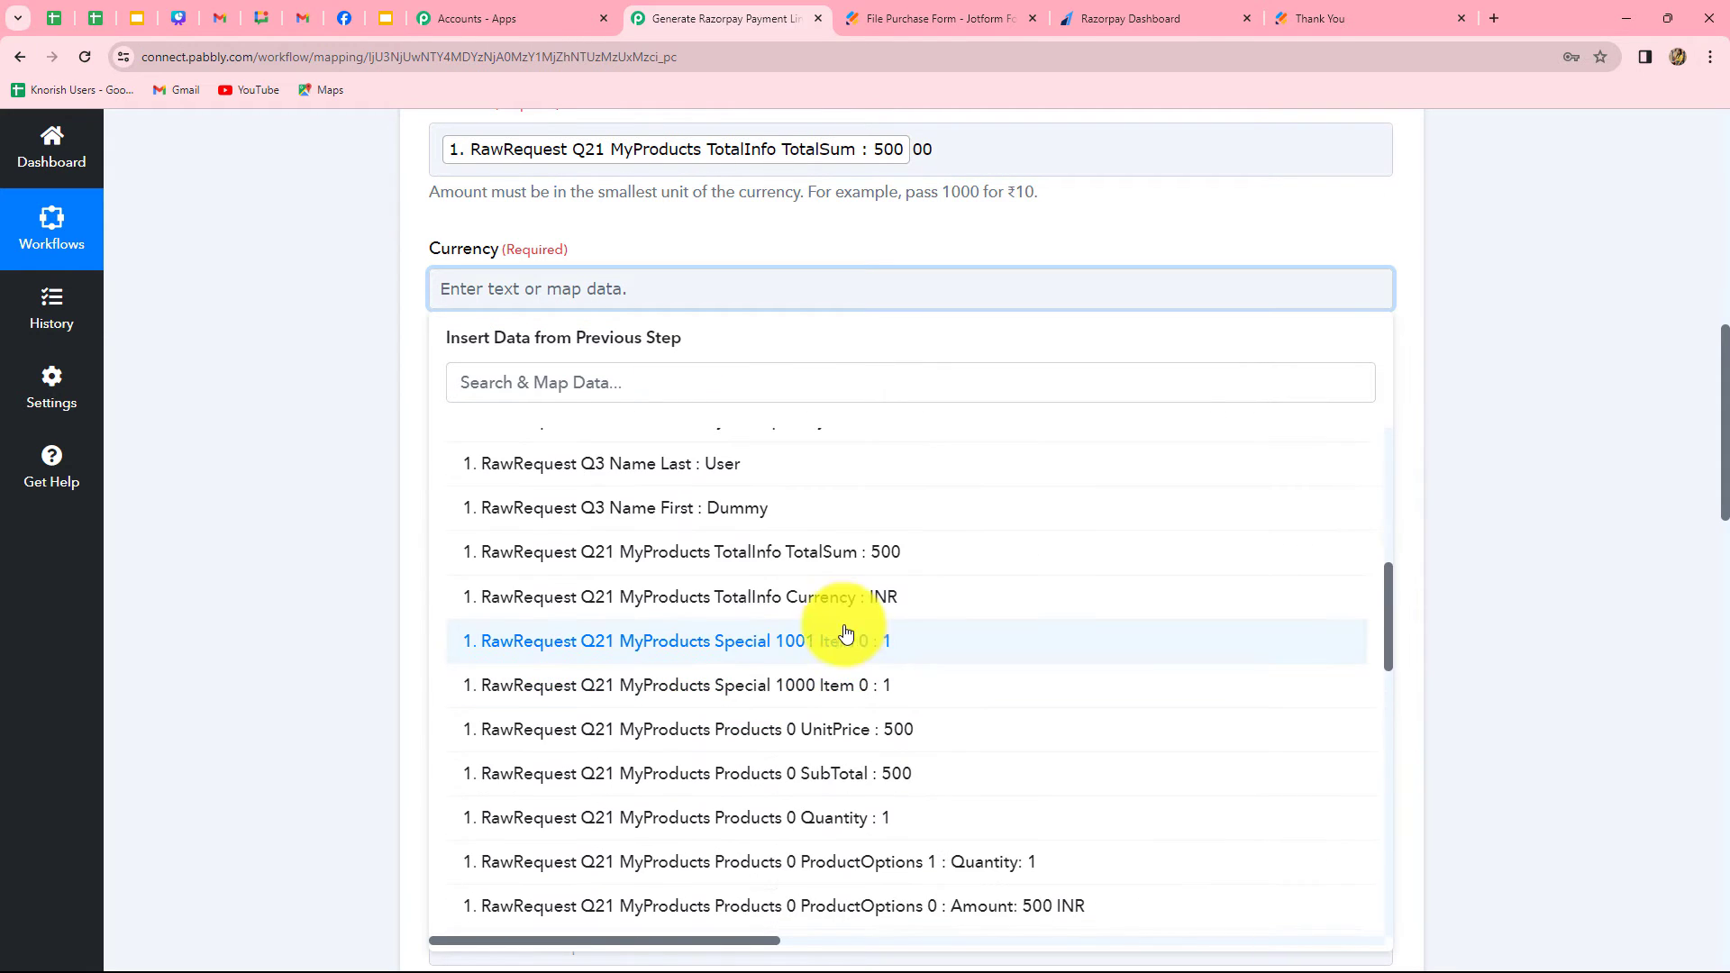
pyautogui.click(867, 597)
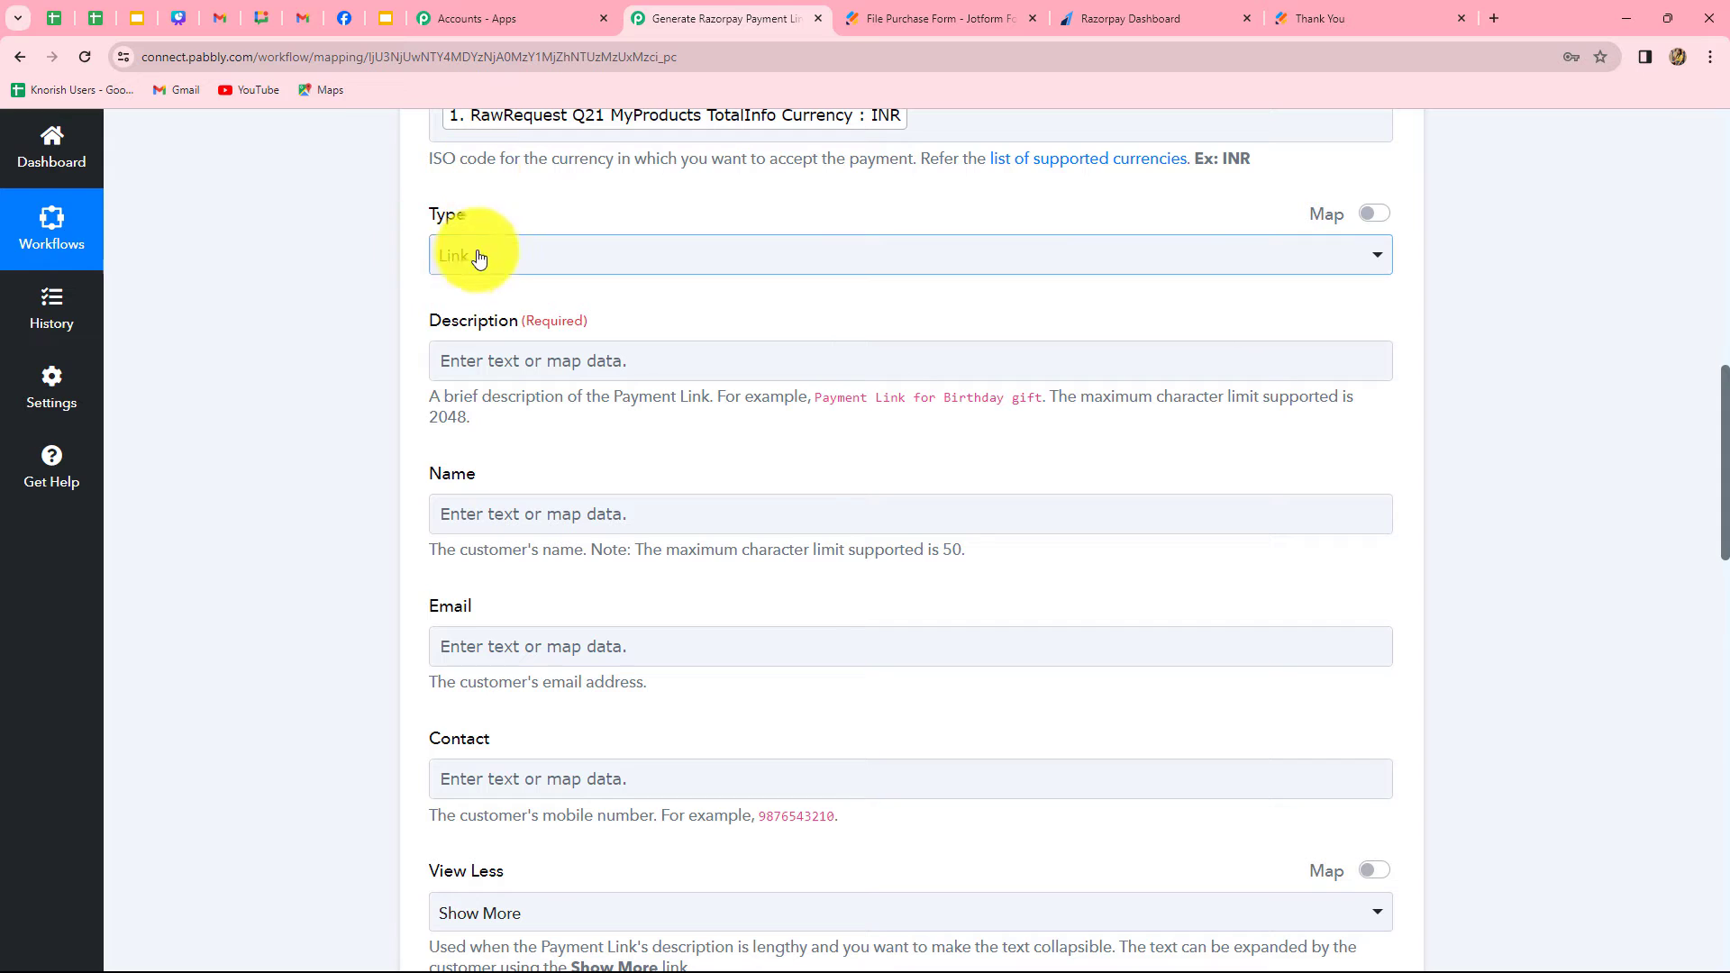
# Set the Description to "Payment Link For:" followed by the mapped Jotform field RawRequest Q21 MyProducts Products 0 ProductName
pyautogui.click(597, 369)
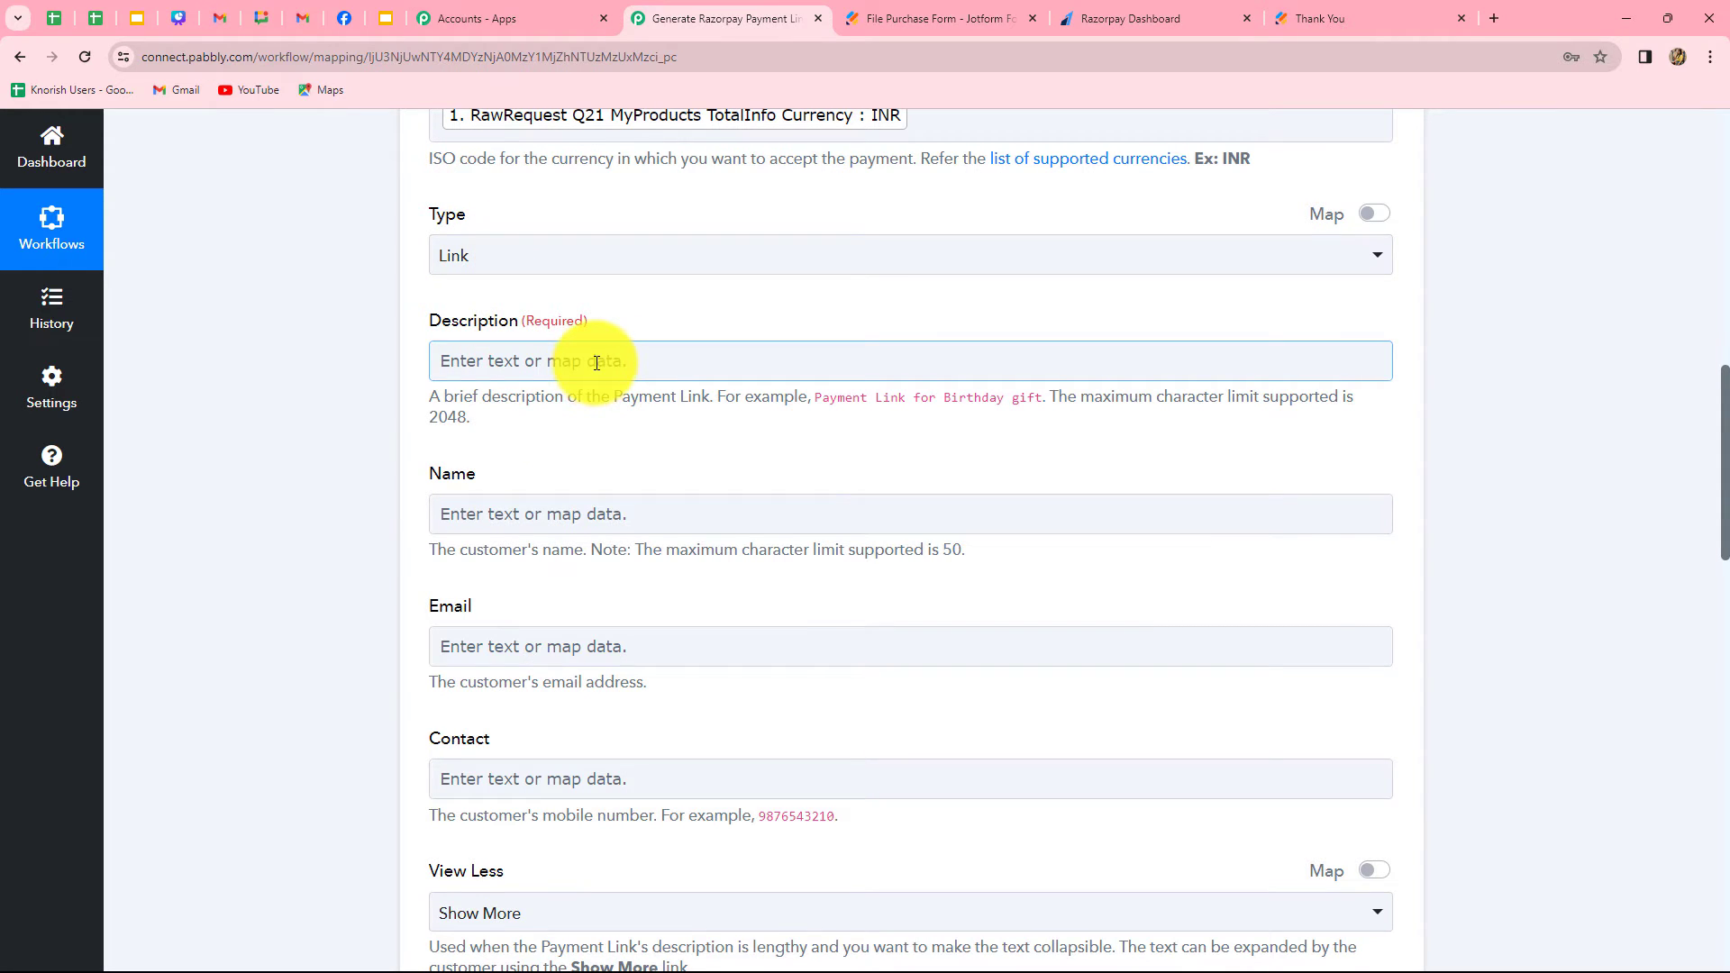
pyautogui.click(596, 363)
pyautogui.write('Payment Link for:')
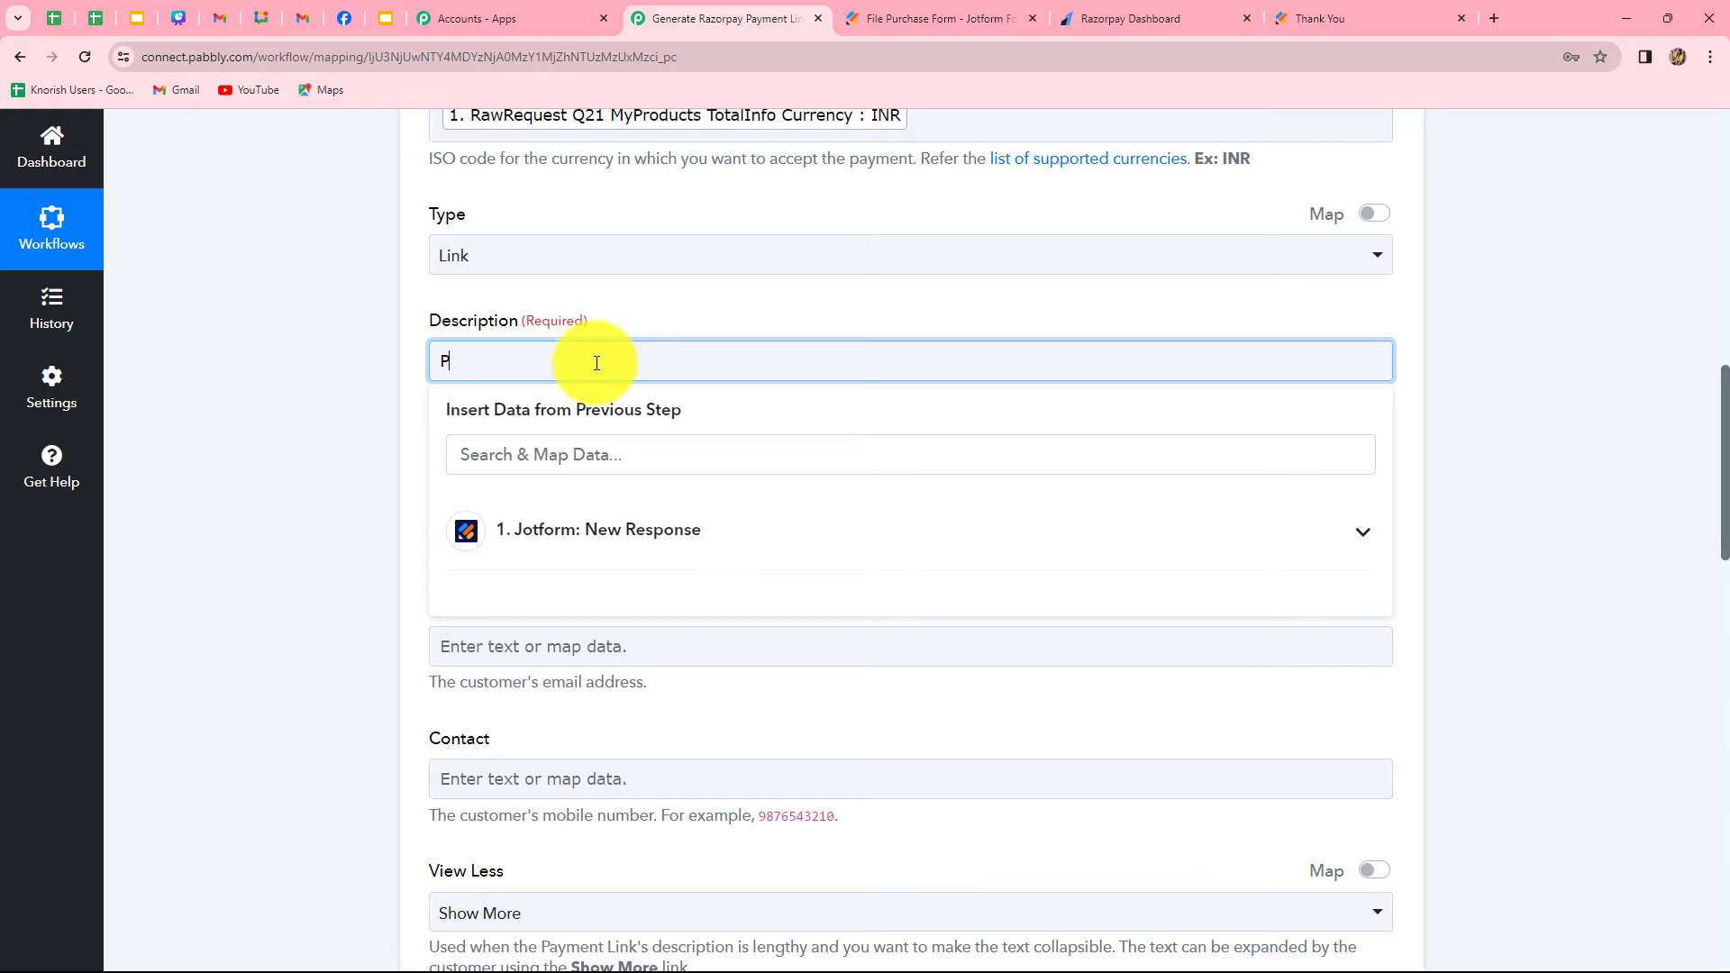
pyautogui.click(561, 371)
pyautogui.press('BackSpace')
pyautogui.write('For:')
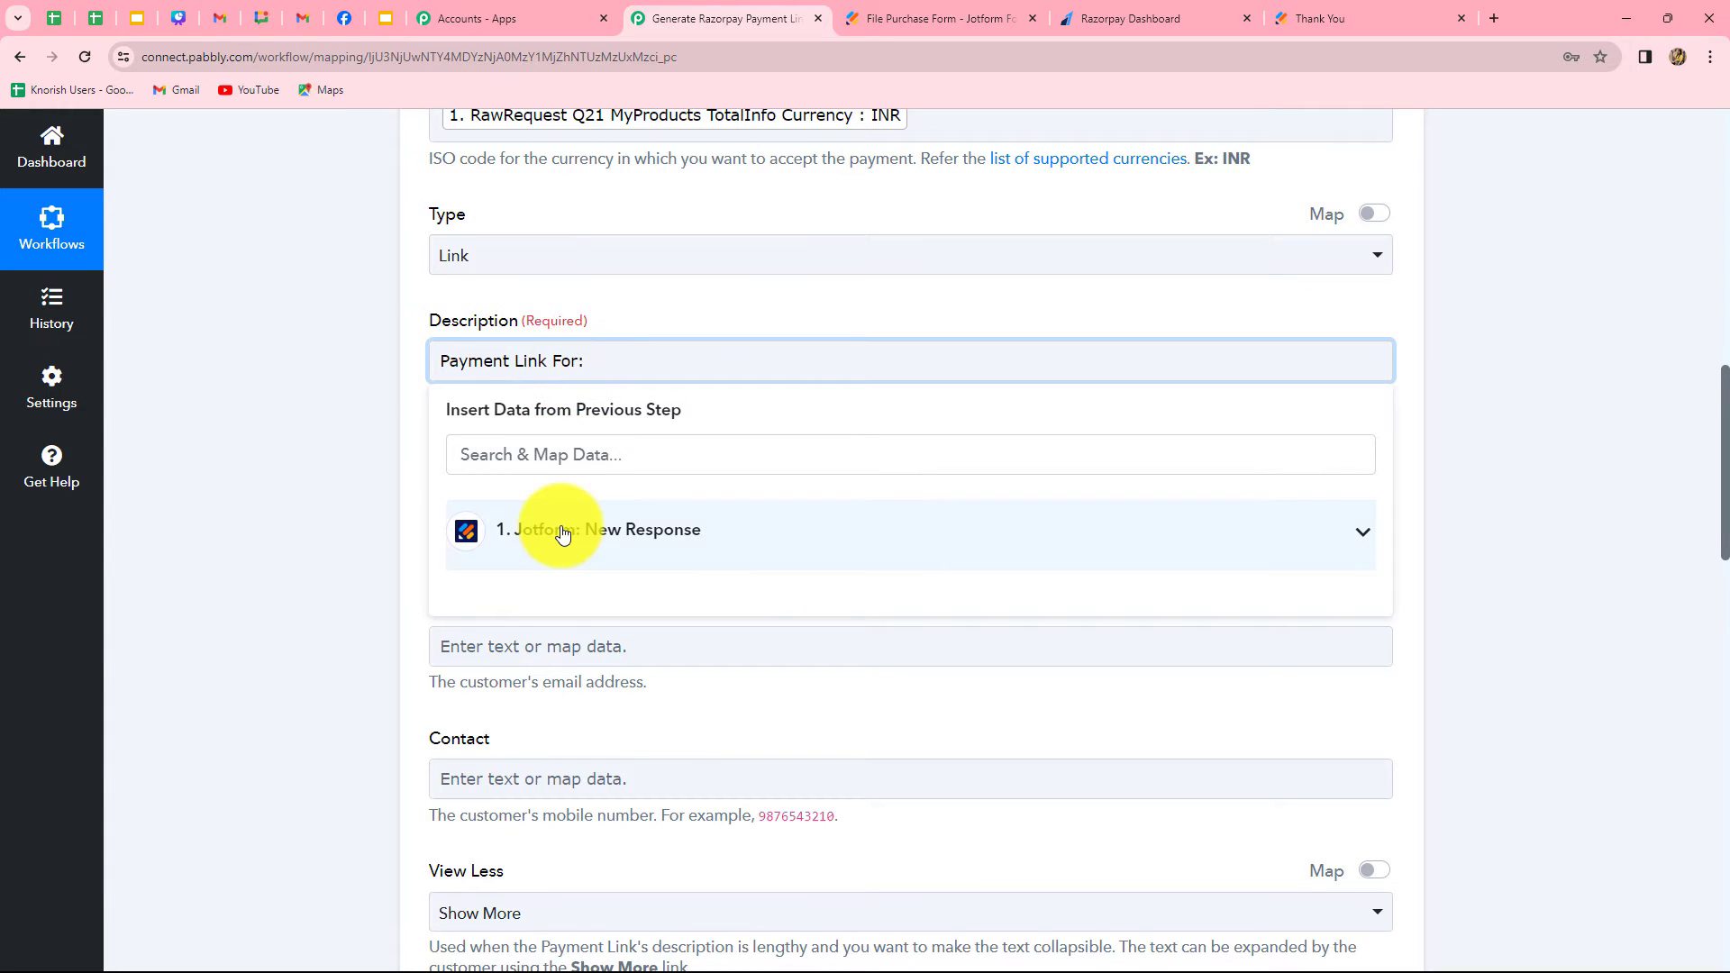
pyautogui.click(640, 534)
pyautogui.scroll(-4, 711, 753)
pyautogui.scroll(-8, 711, 755)
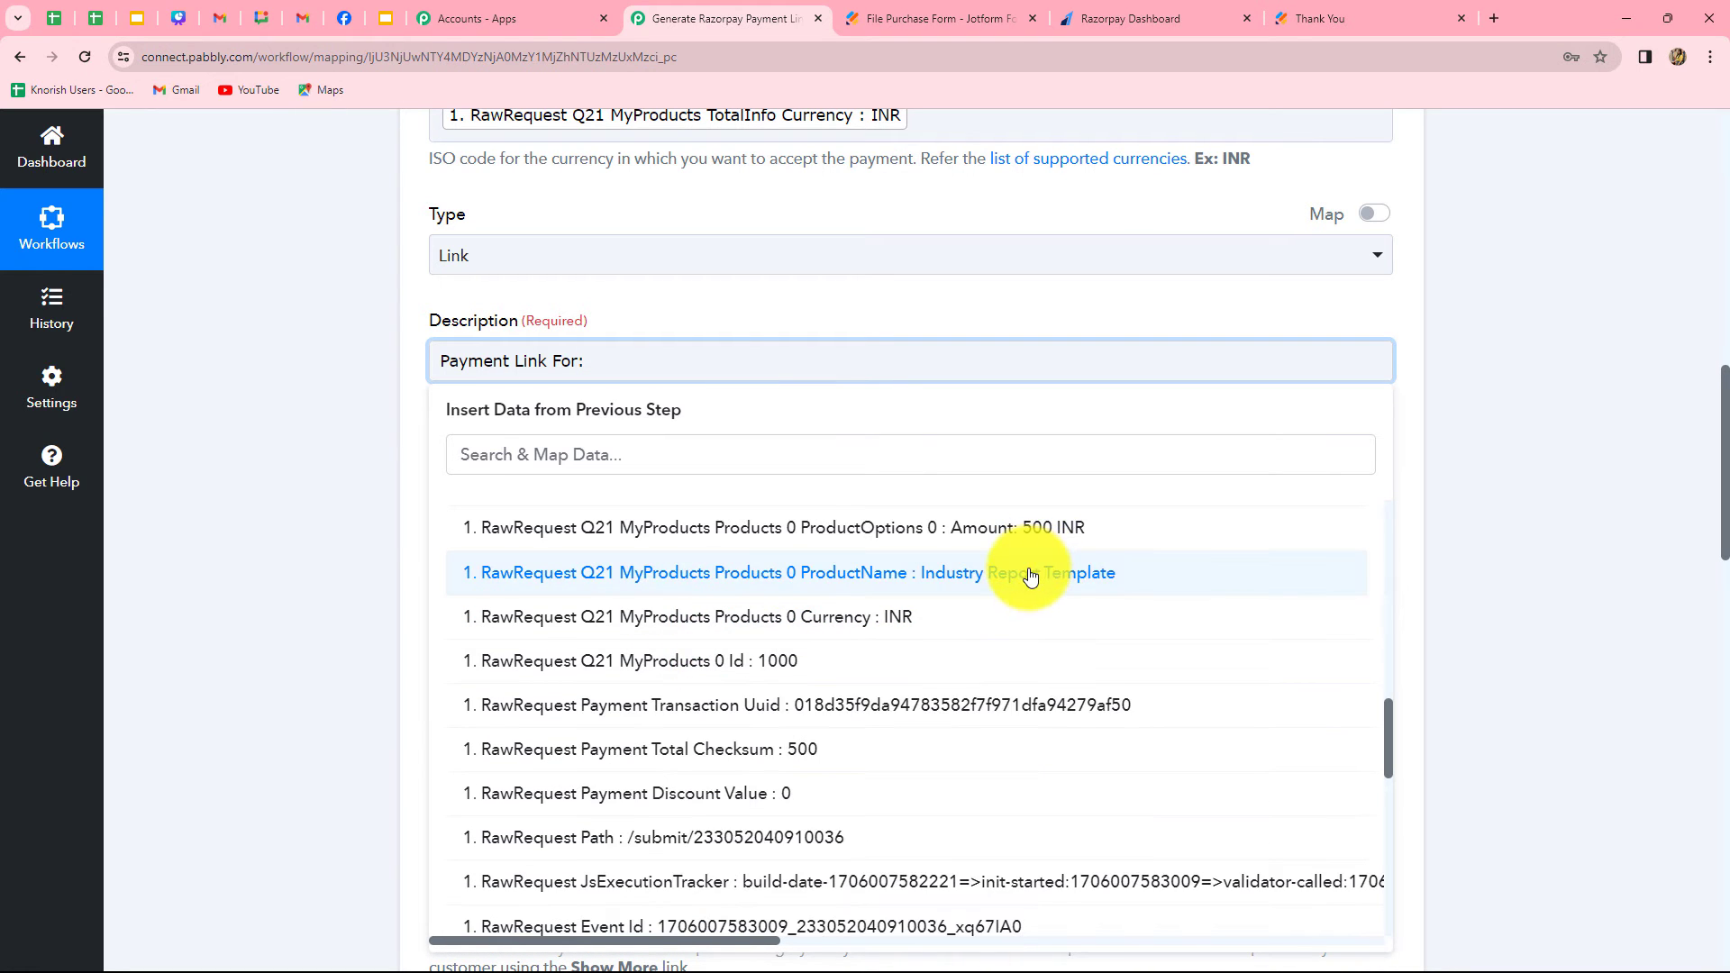
pyautogui.click(1031, 576)
pyautogui.click(1587, 497)
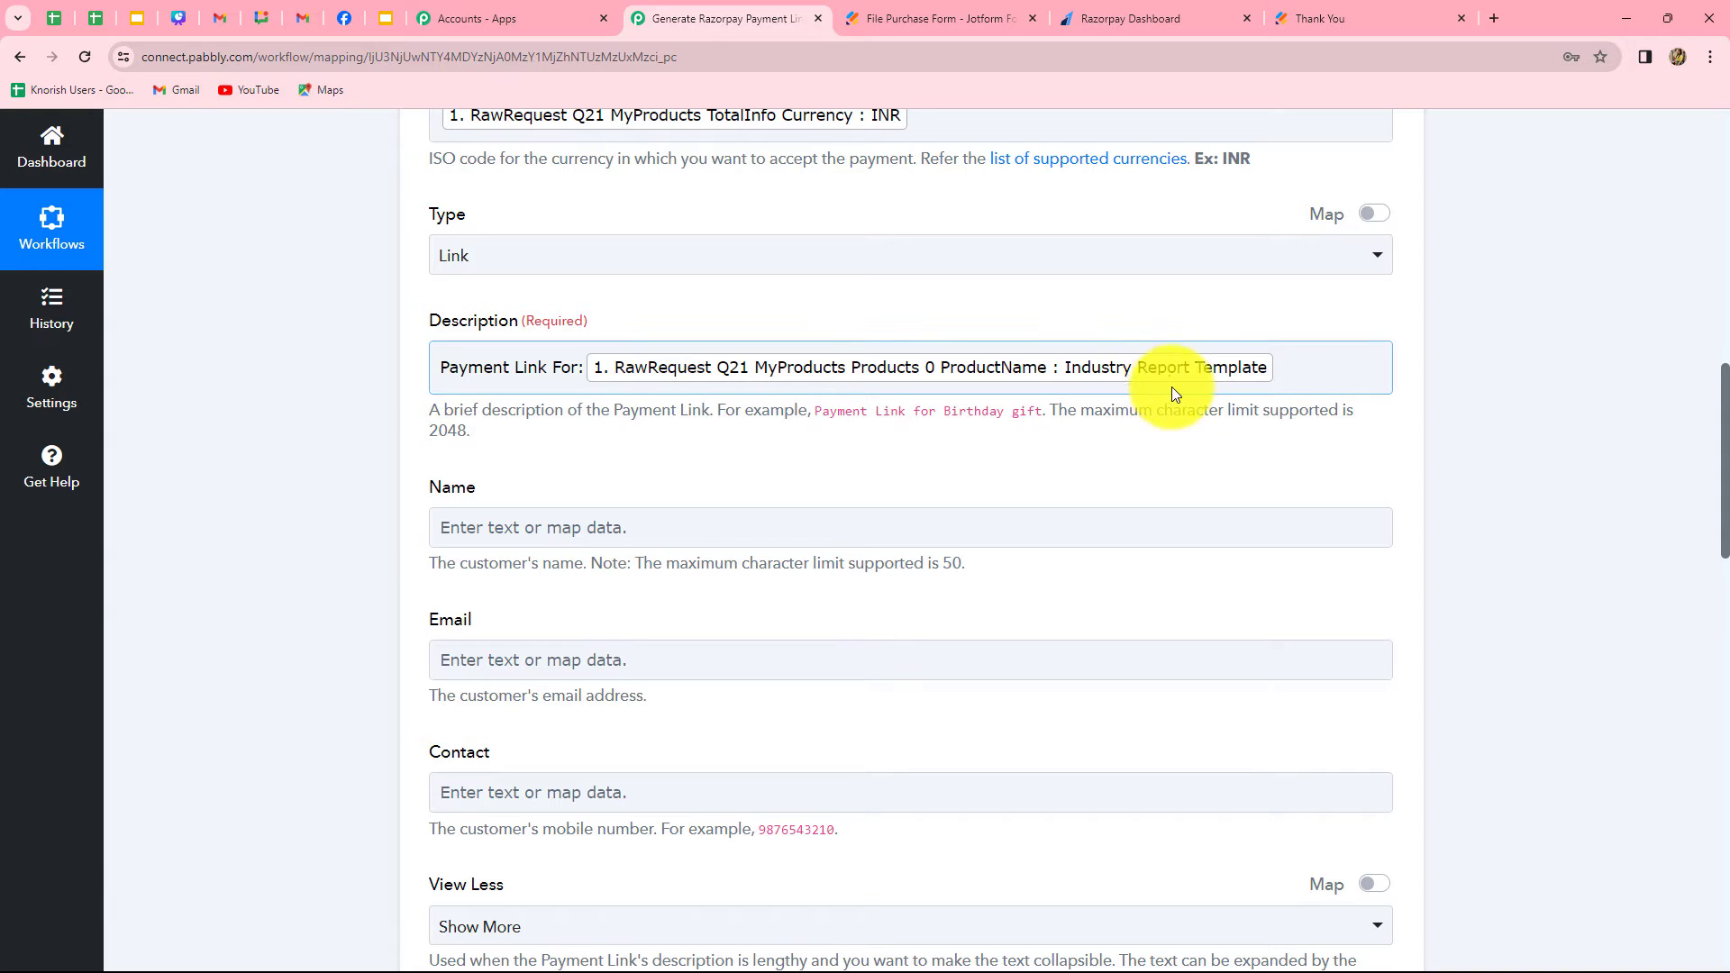
# Map the customer Name field to the Jotform response's Q3 Name First followed by Q3 Name Last
pyautogui.scroll(-3, 1131, 432)
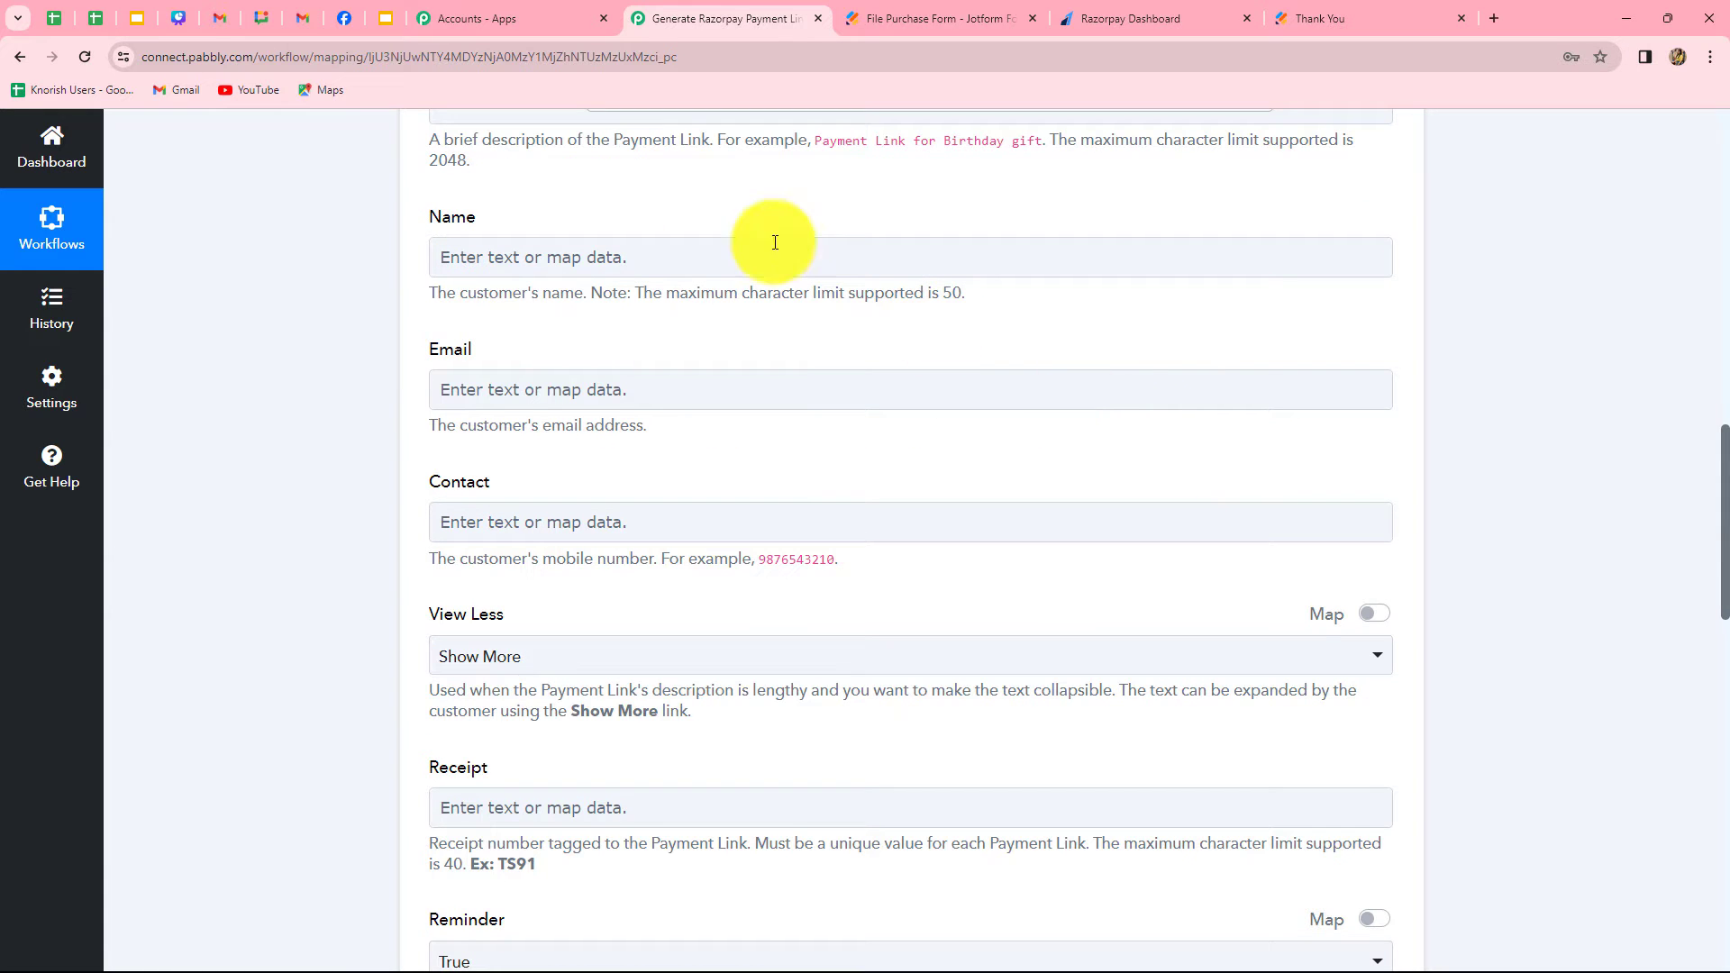
pyautogui.click(571, 257)
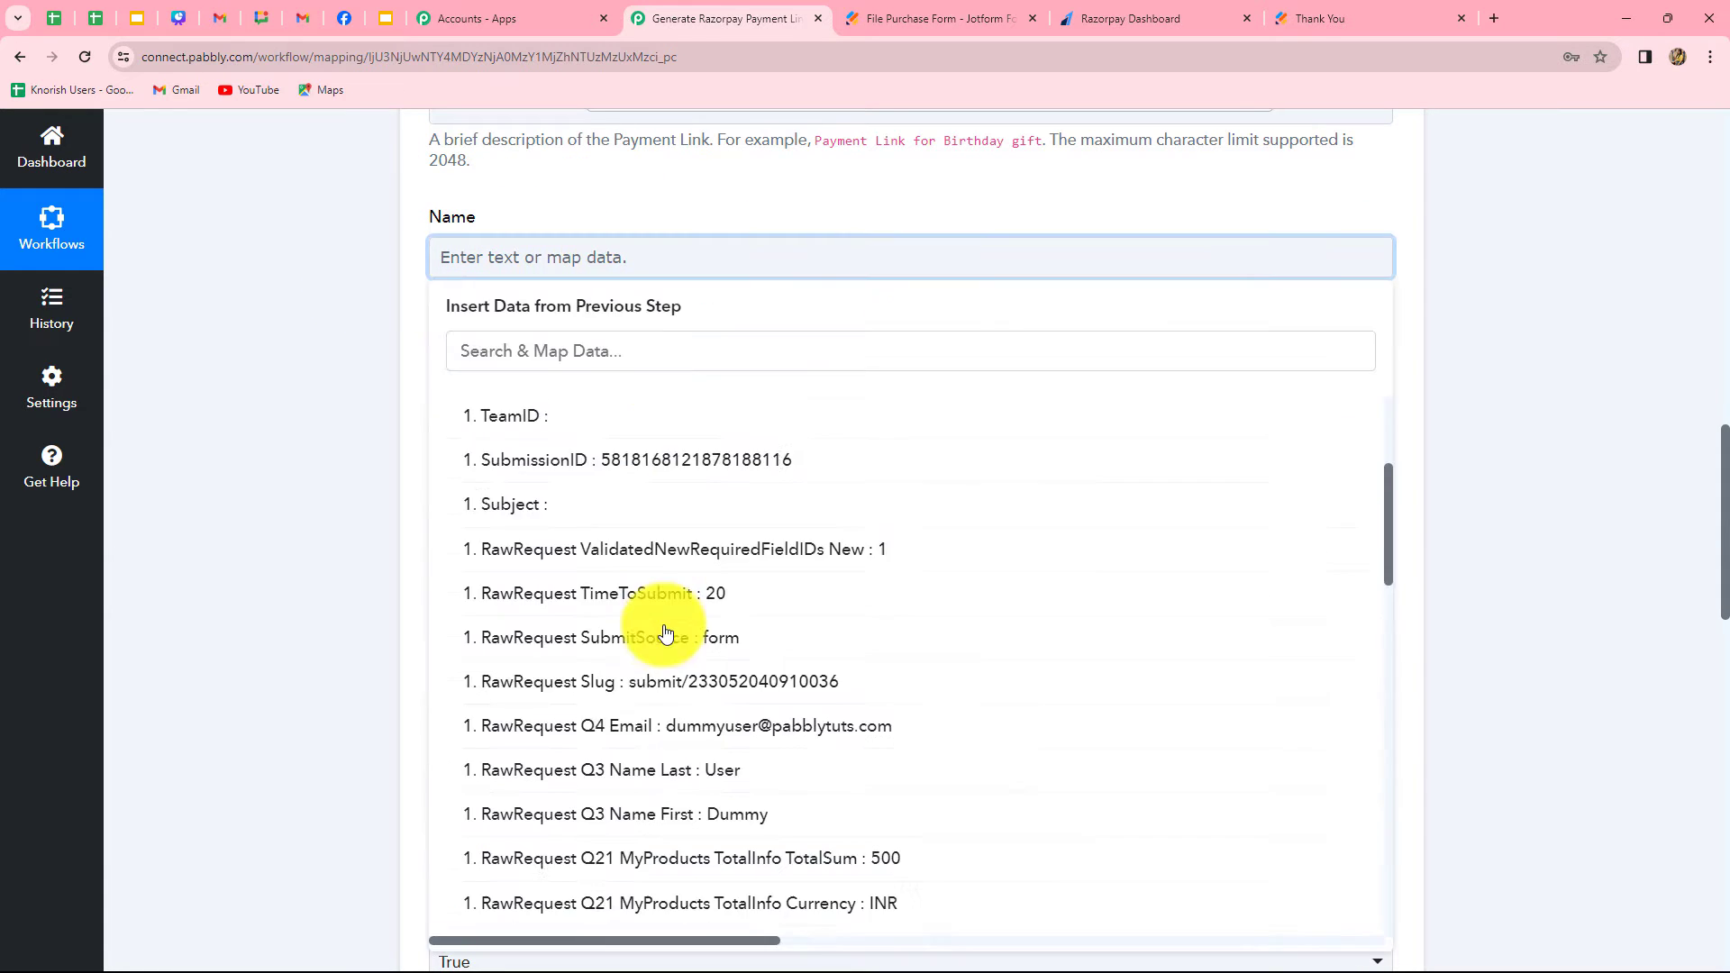
pyautogui.scroll(-4, 664, 630)
pyautogui.click(780, 481)
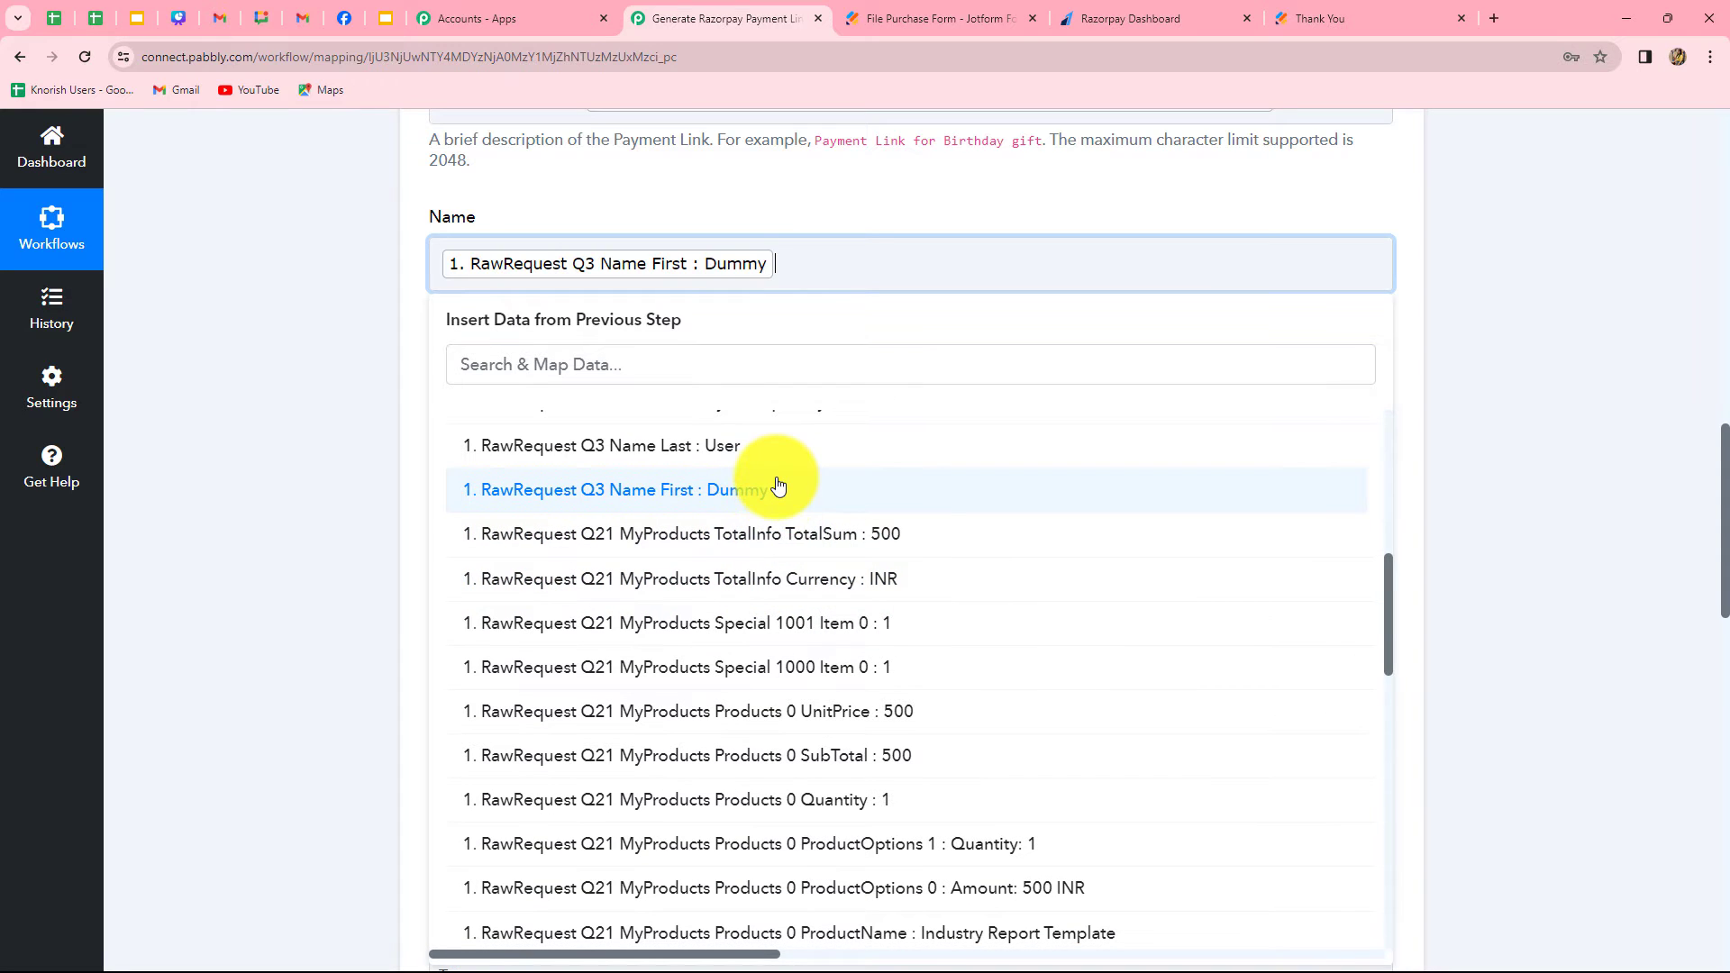
pyautogui.click(738, 448)
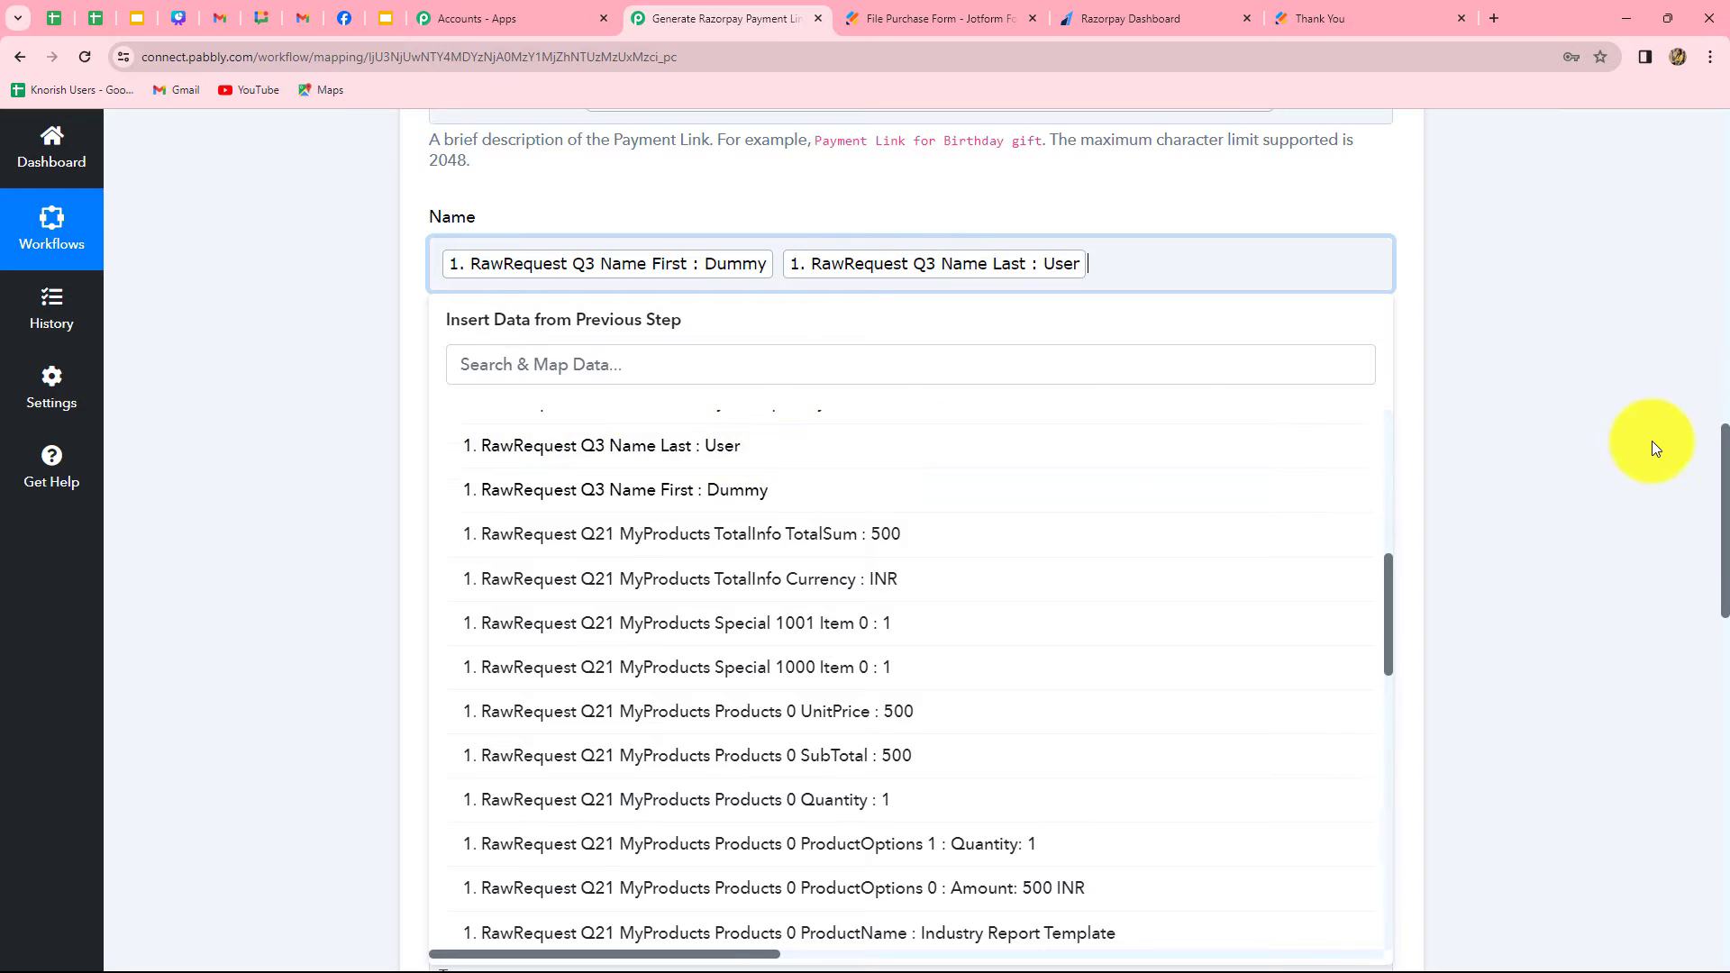
pyautogui.click(1621, 441)
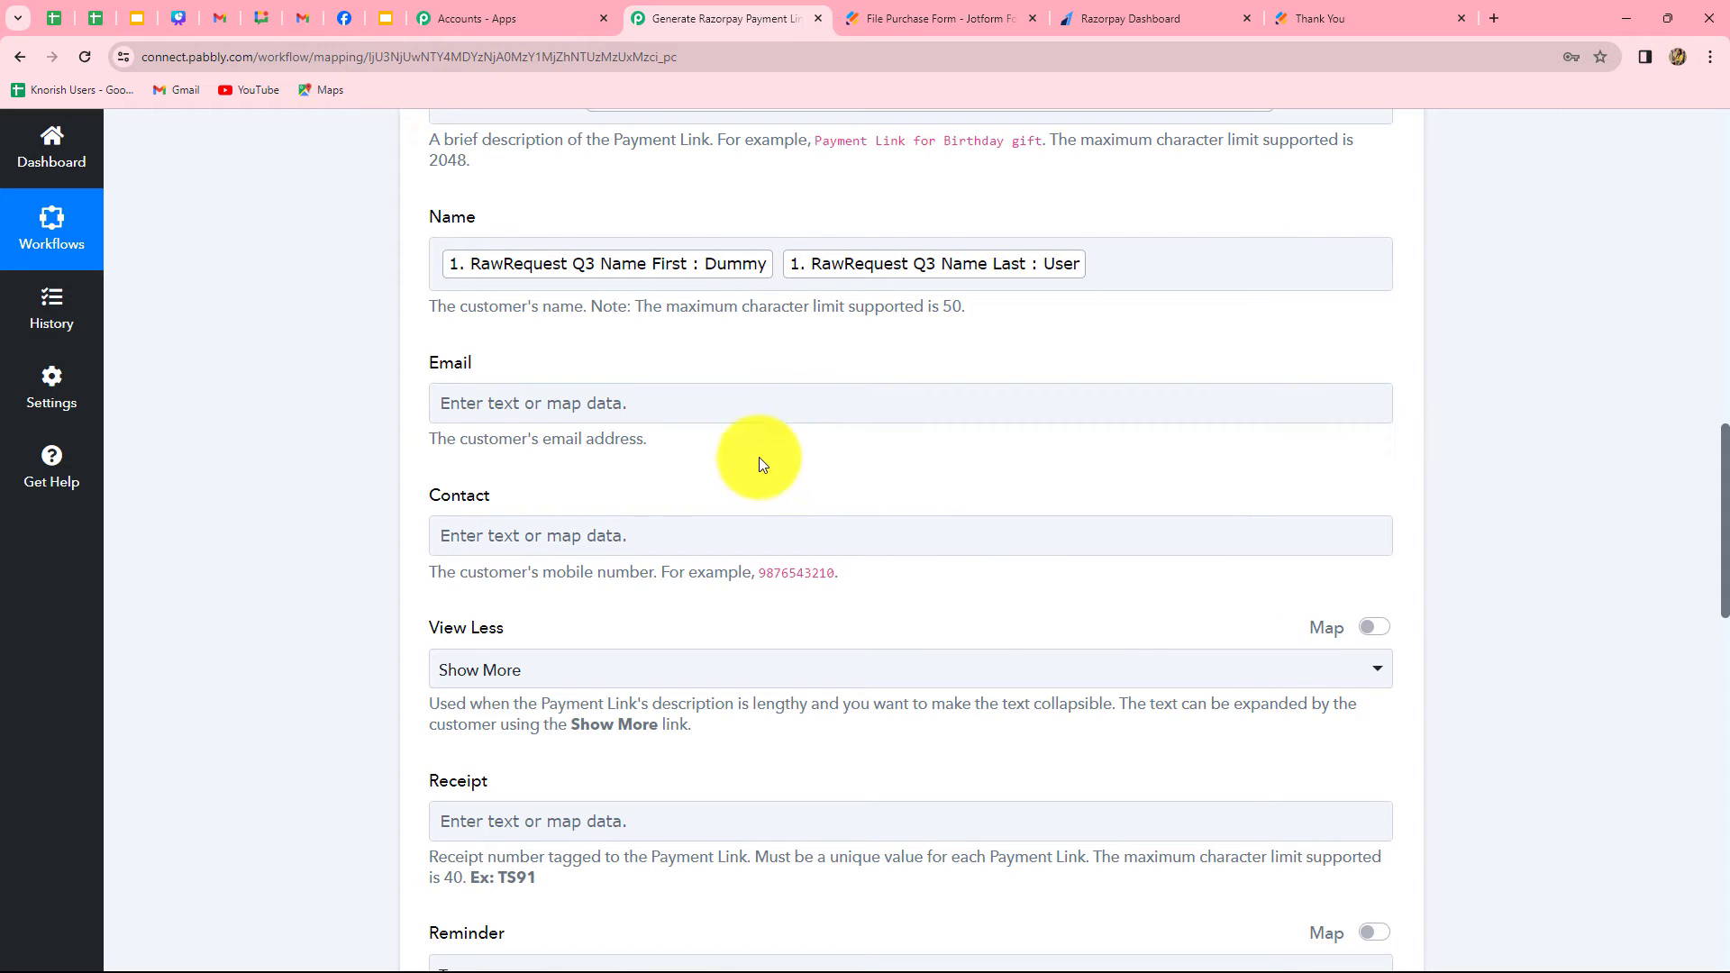
# Map the customer Email field to the Jotform response's RawRequest Q4 Email value
pyautogui.scroll(-1, 731, 488)
pyautogui.click(579, 311)
pyautogui.click(628, 484)
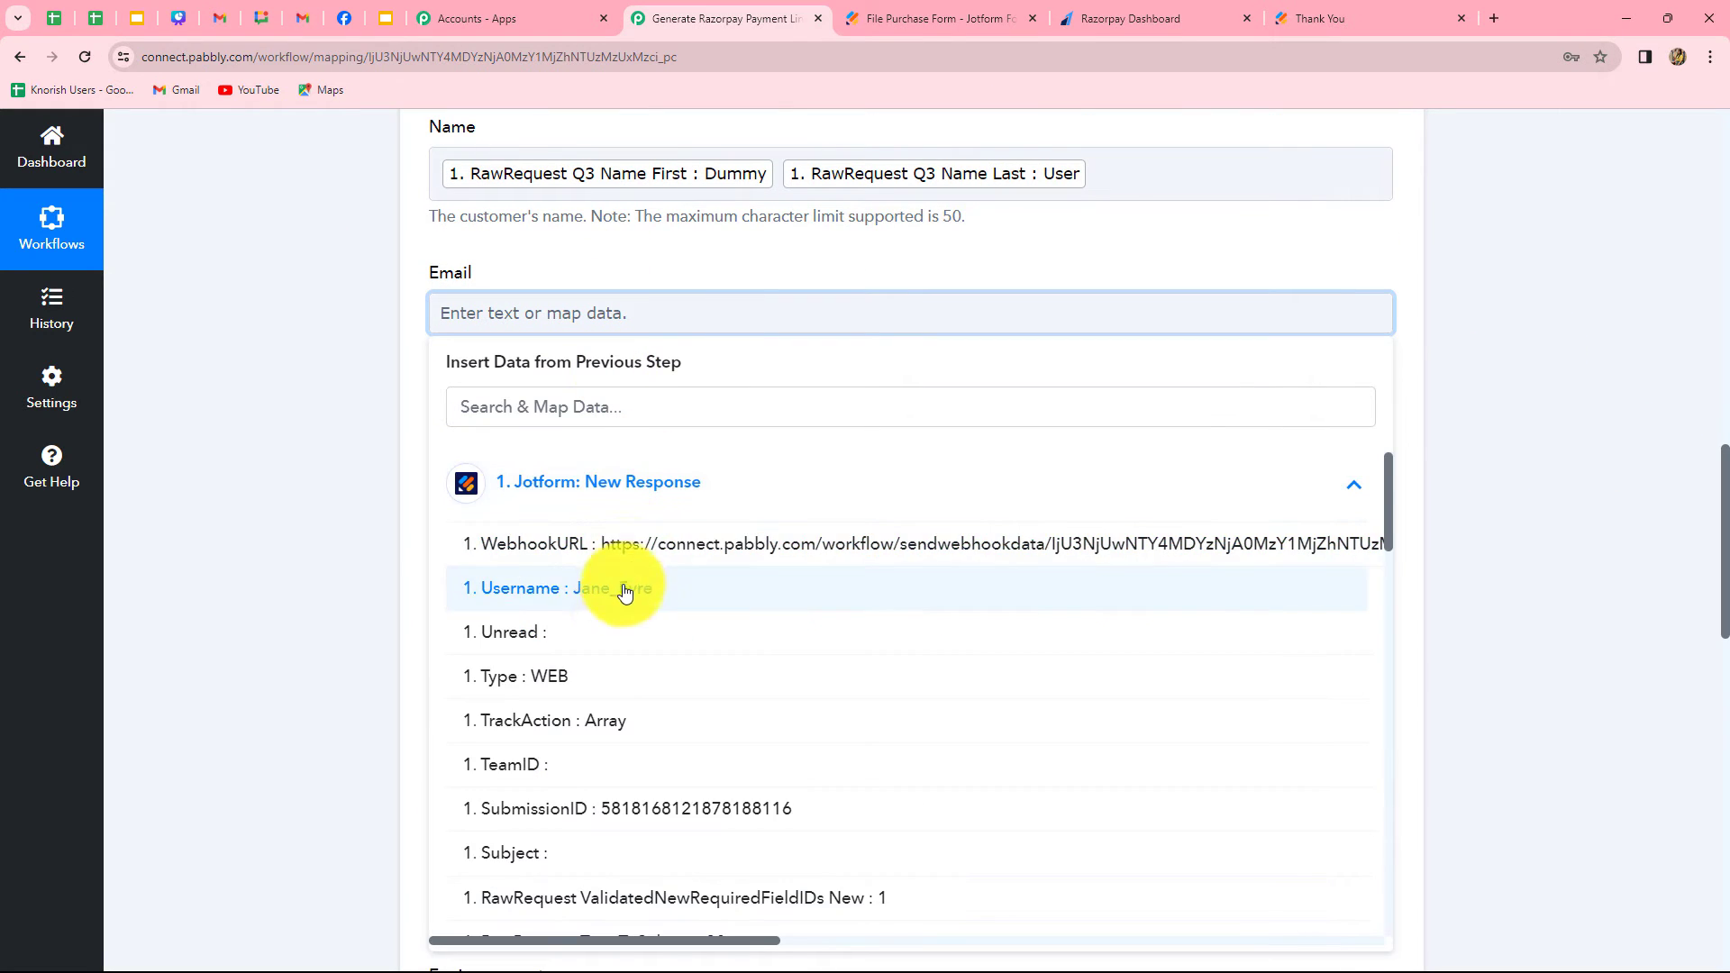
pyautogui.scroll(-5, 687, 520)
pyautogui.scroll(2, 714, 675)
pyautogui.click(722, 717)
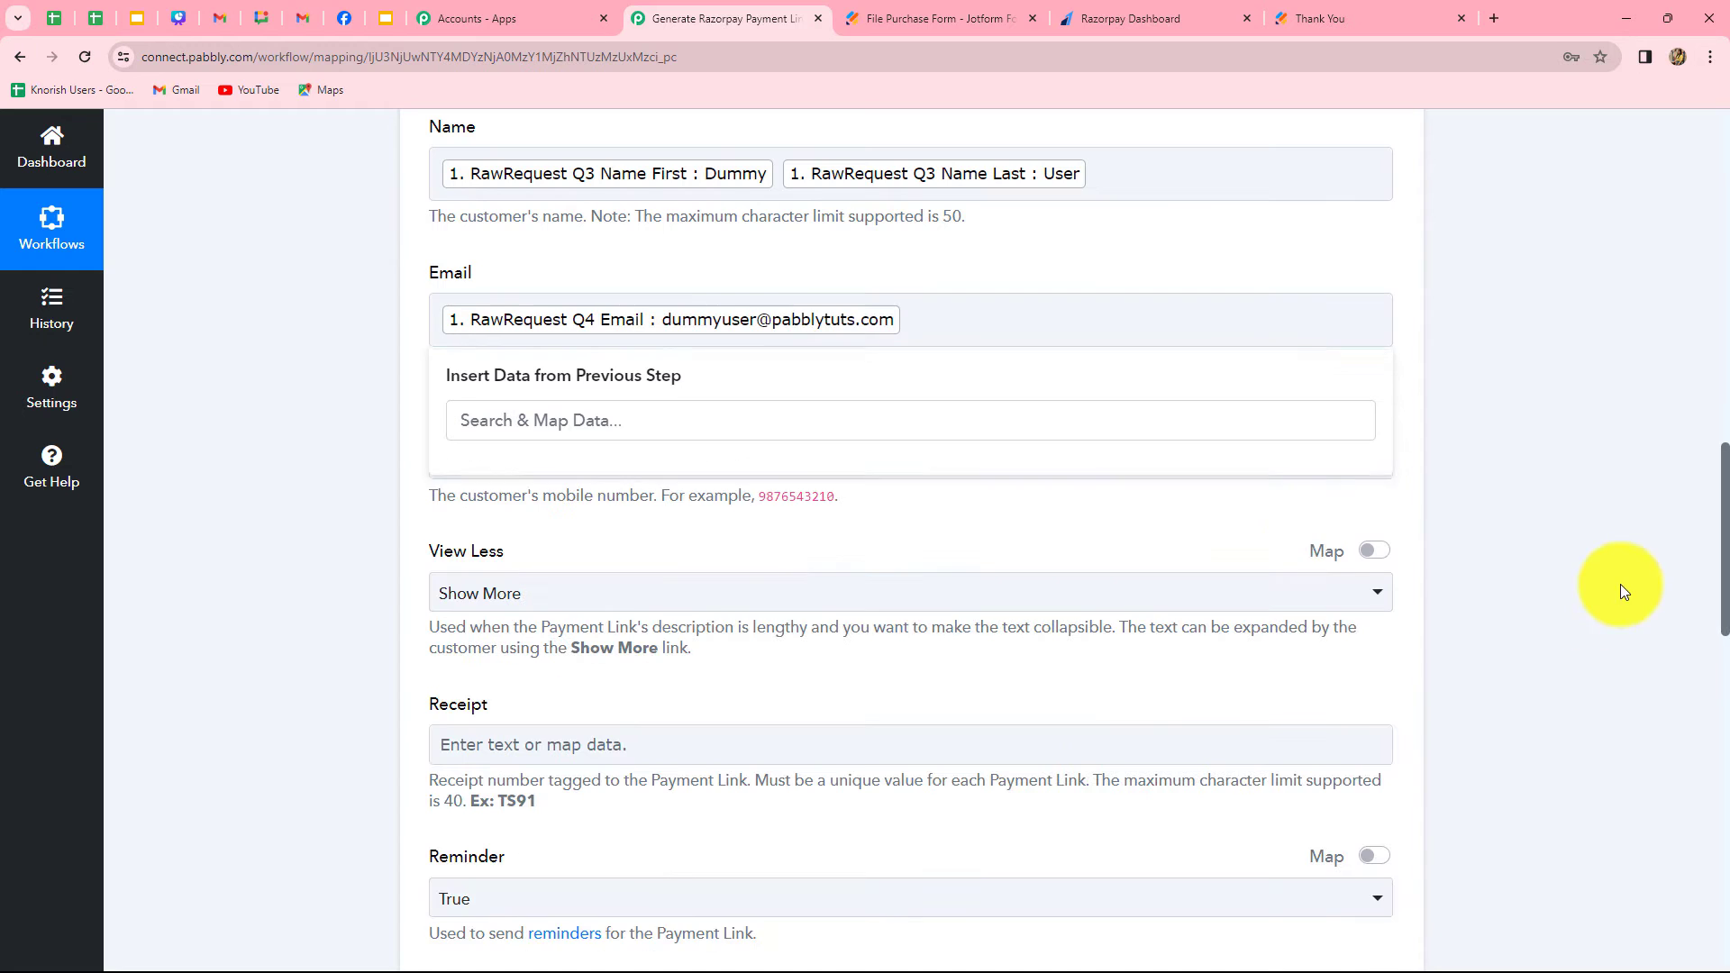
# Review the remaining payment link fields, including Contact, Receipt, Reminder and the required Expire timestamp
pyautogui.click(1622, 588)
pyautogui.scroll(-2, 796, 456)
pyautogui.click(666, 282)
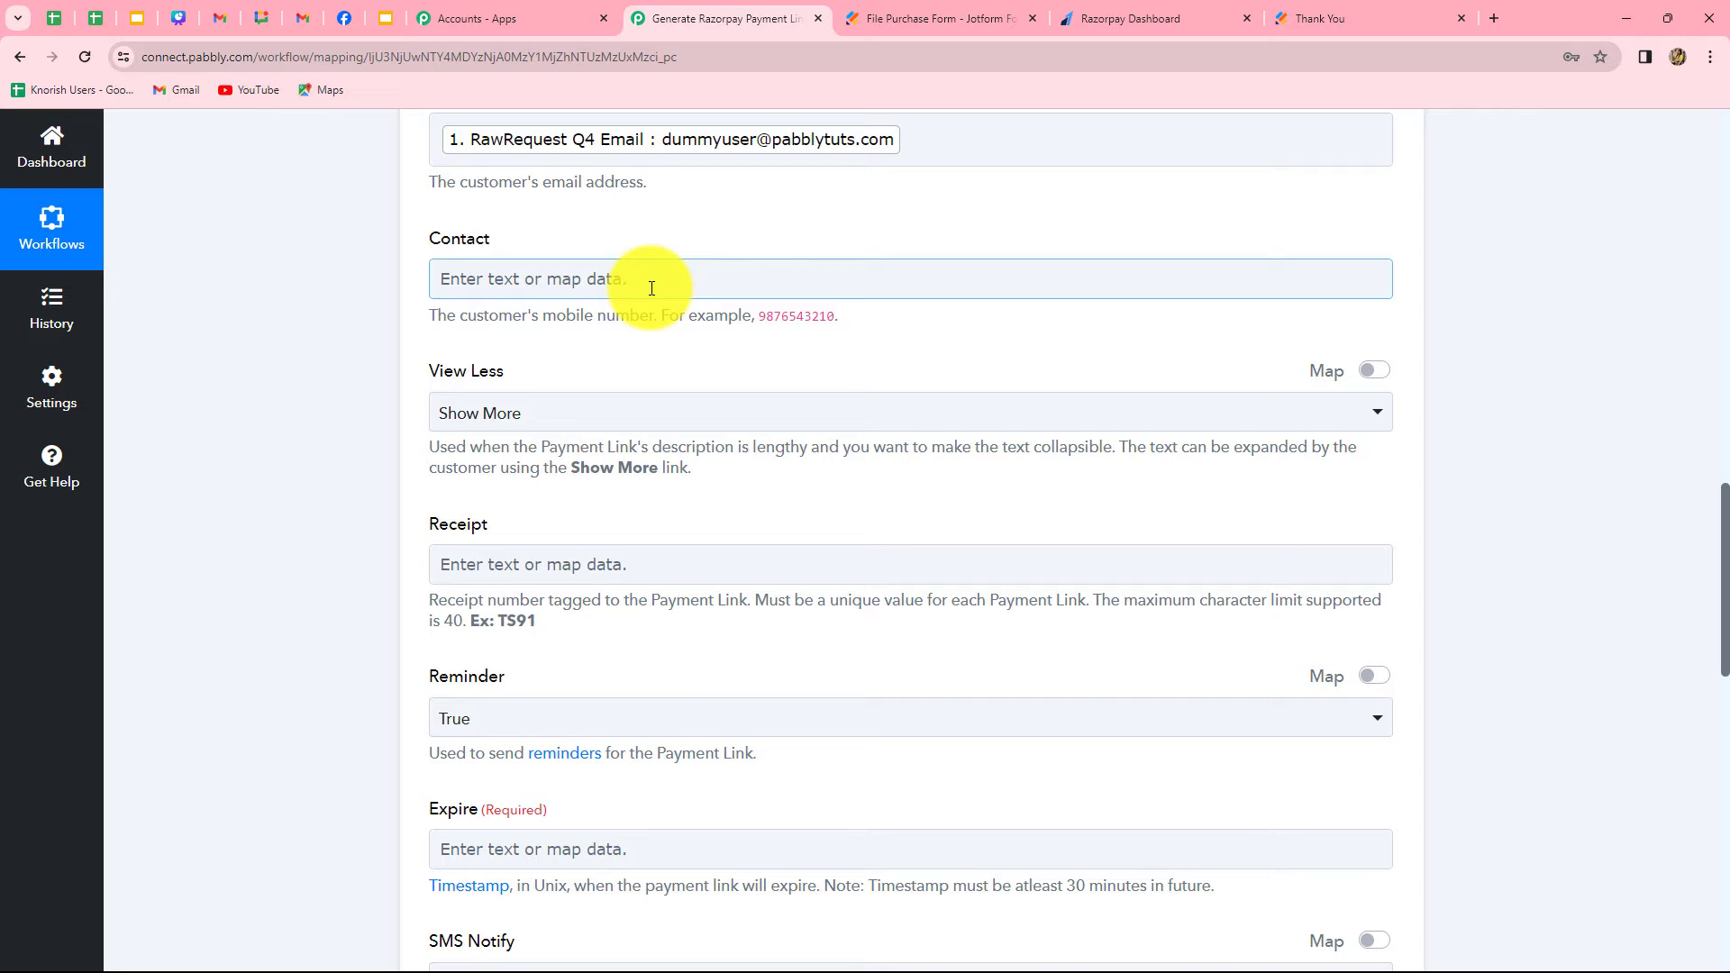
pyautogui.scroll(-4, 653, 284)
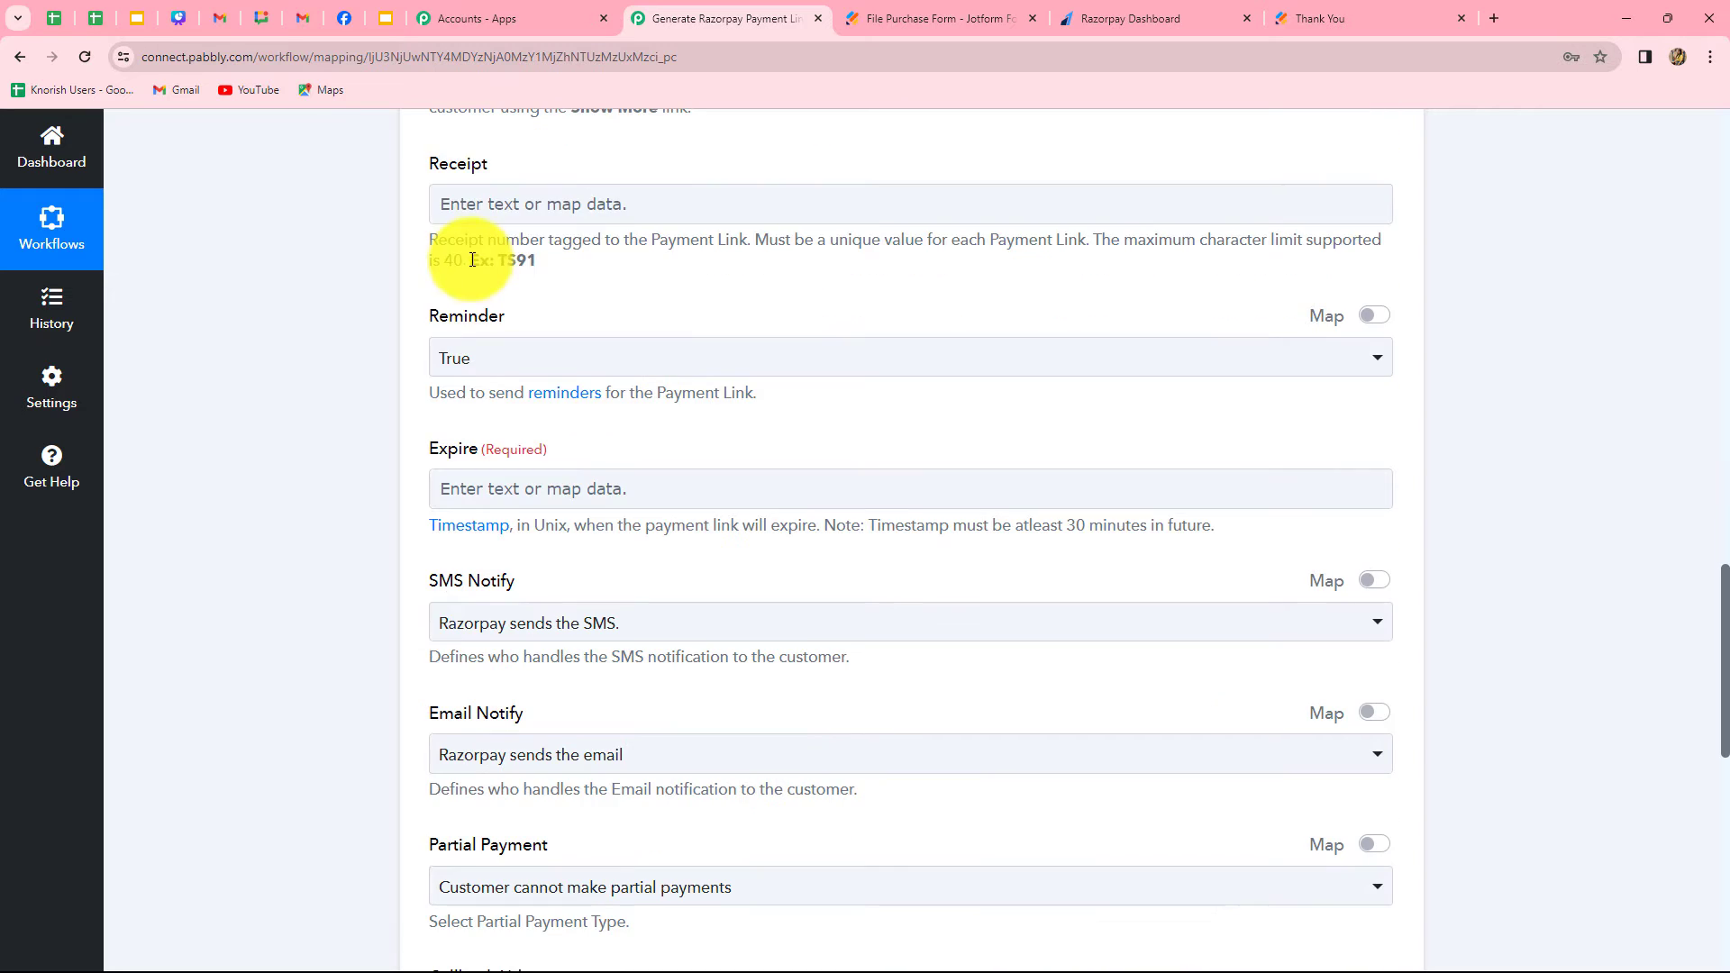
pyautogui.click(596, 502)
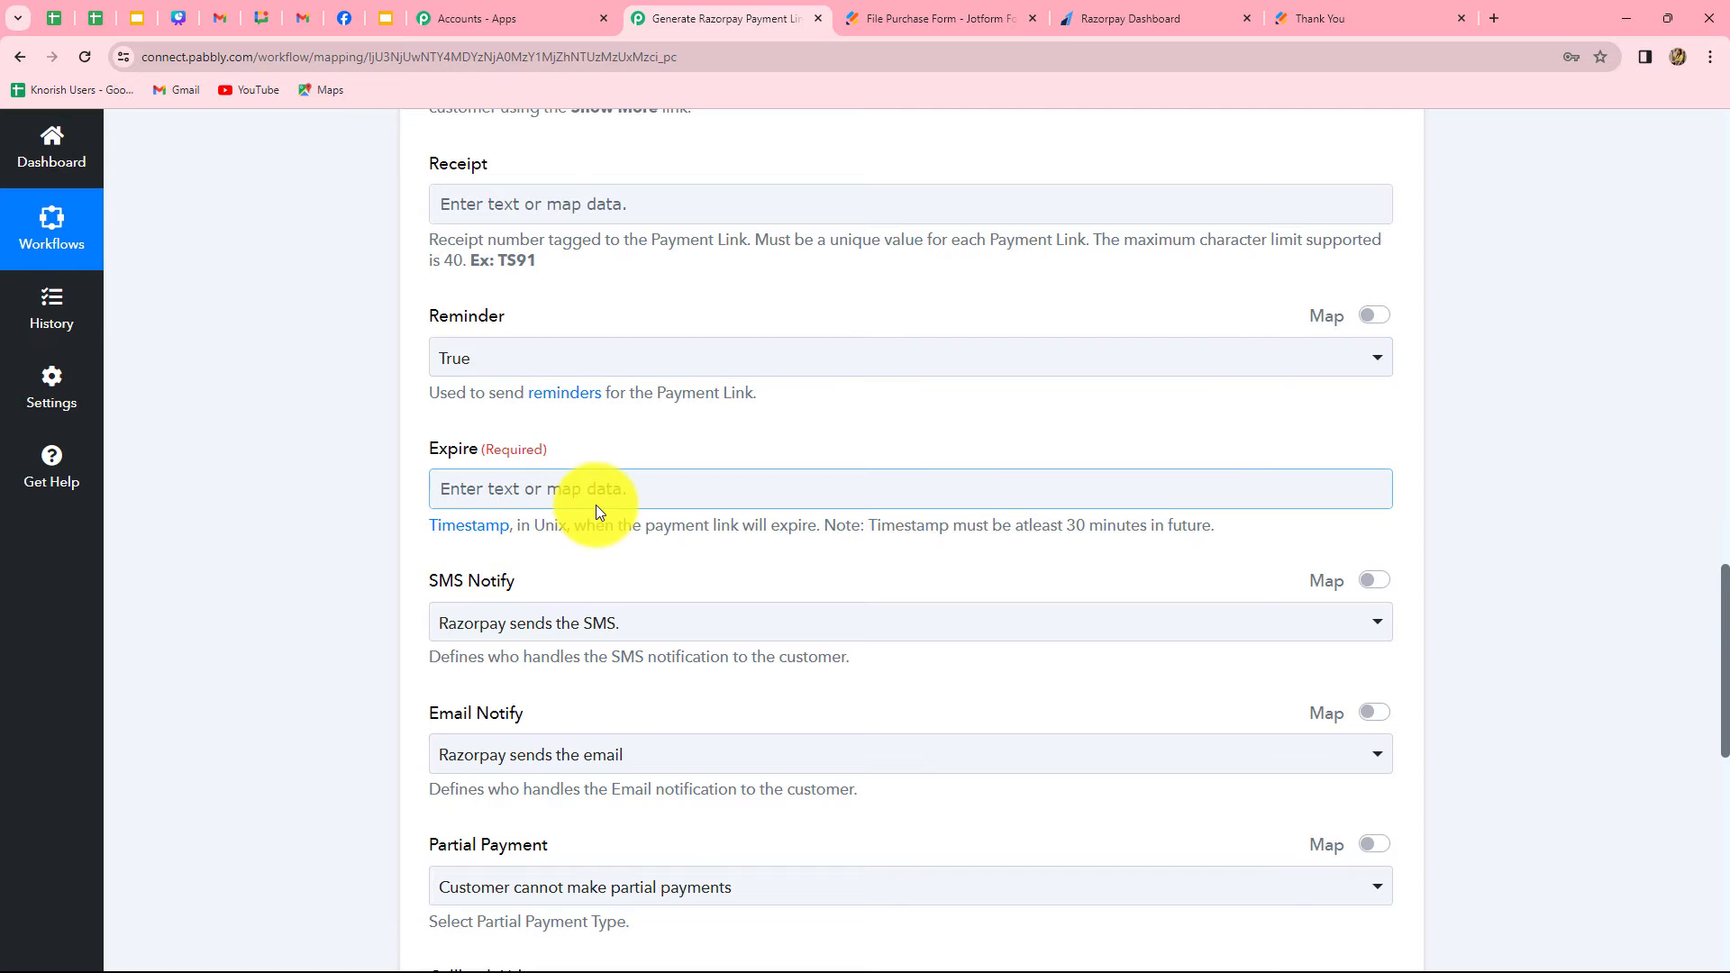
pyautogui.scroll(4, 597, 503)
pyautogui.click(597, 510)
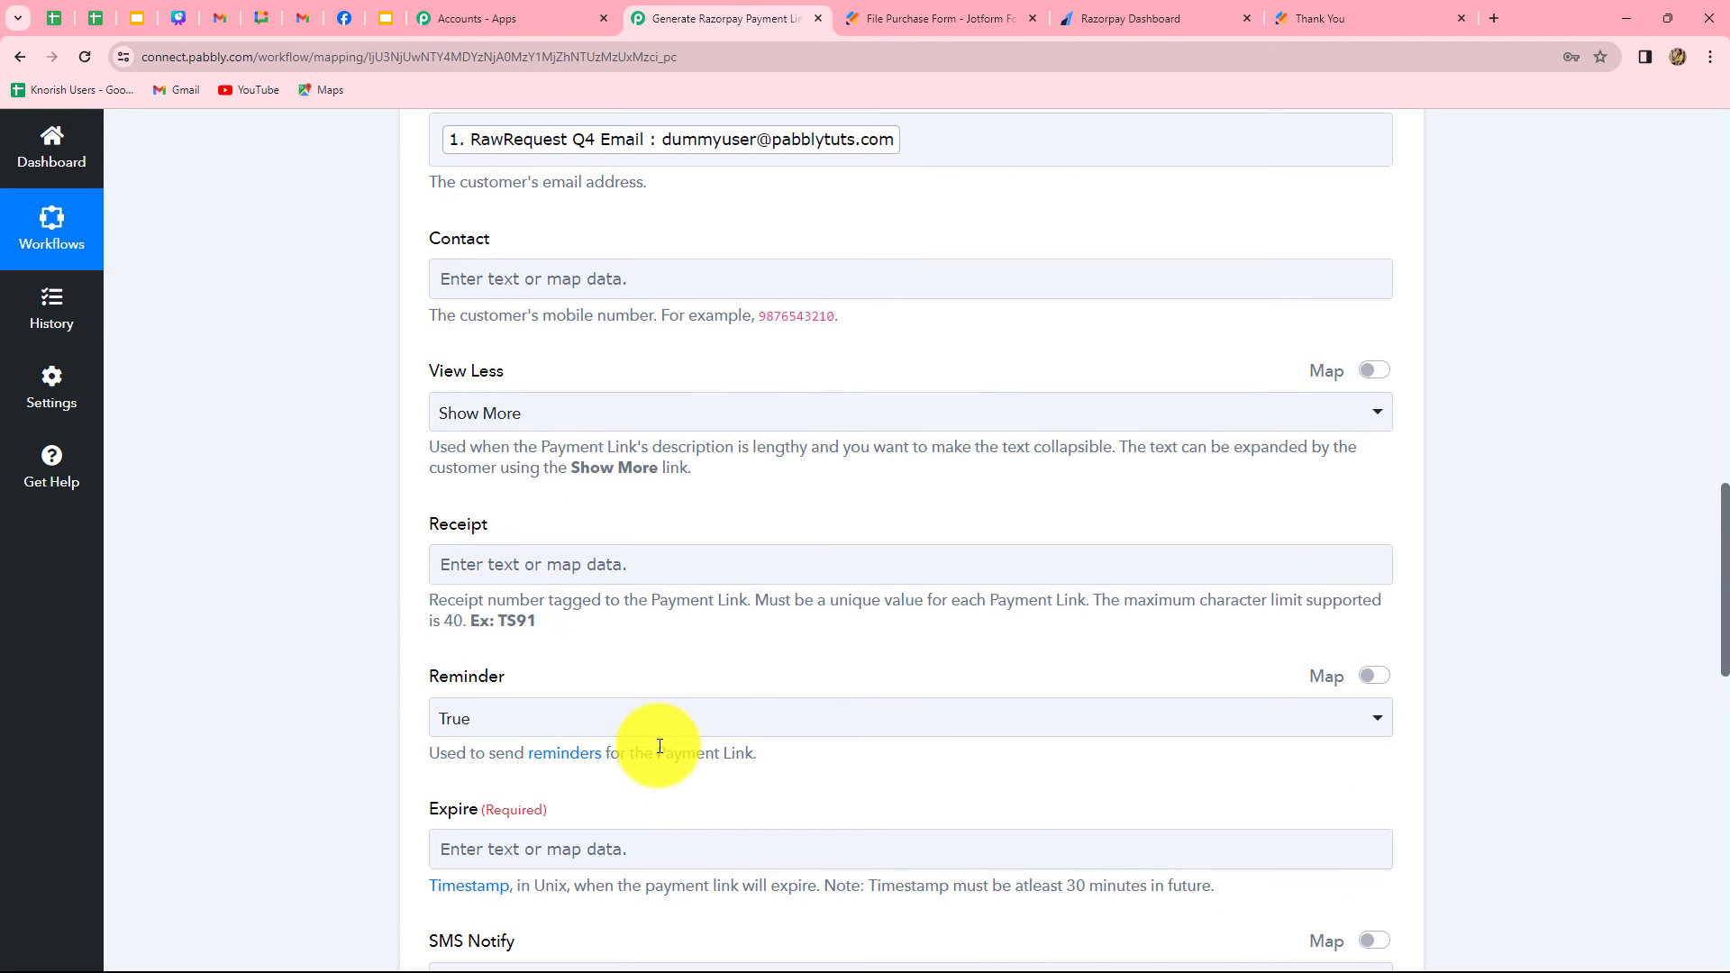
pyautogui.scroll(-4, 658, 721)
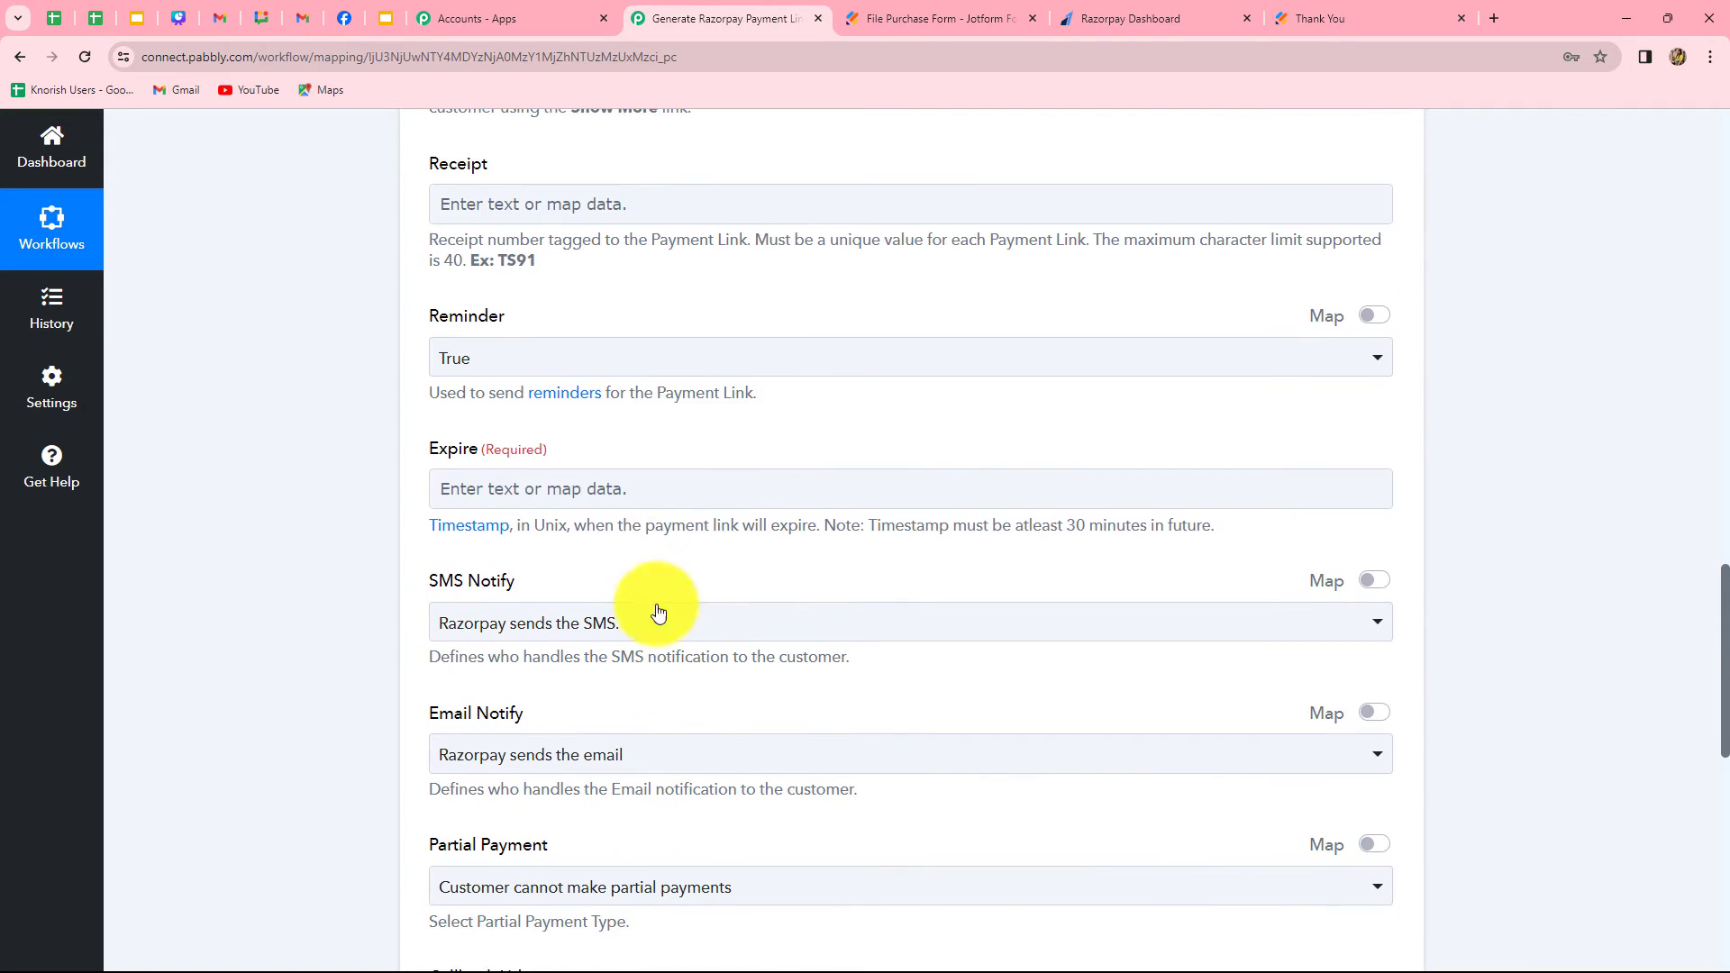
pyautogui.click(499, 496)
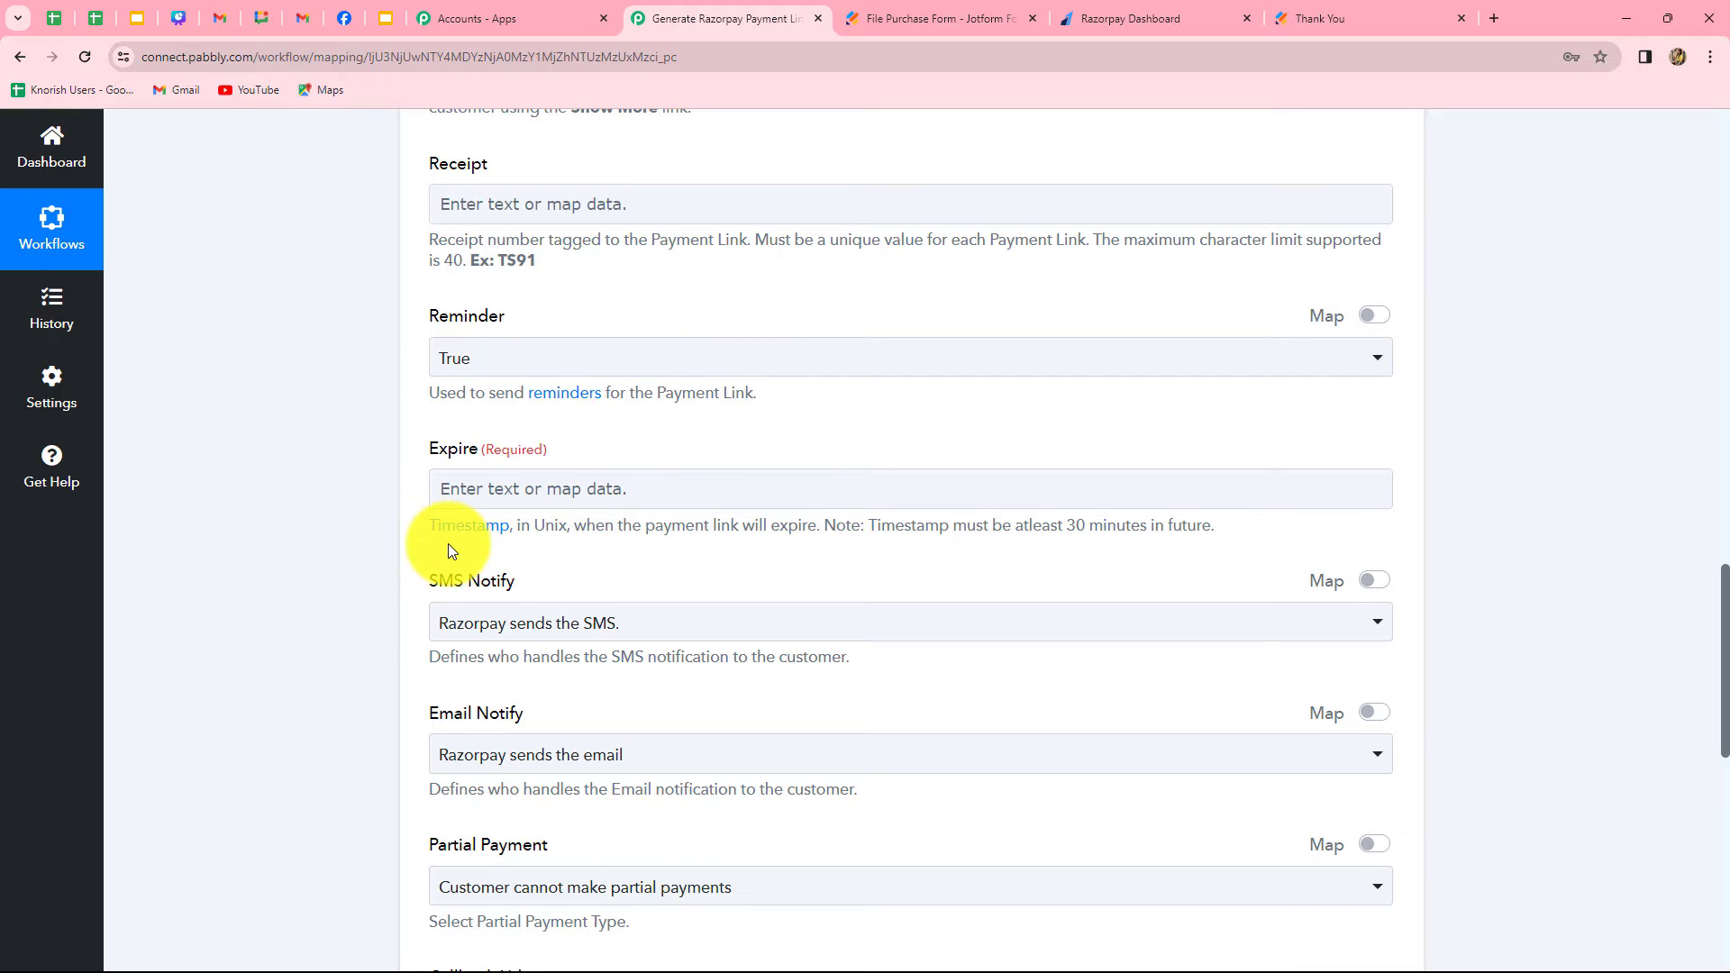
# Add a Date/Time Formatter (Pabbly) action between the Jotform trigger and the Razorpay action, and connect it with the Modify Current Date event
pyautogui.scroll(20, 901, 515)
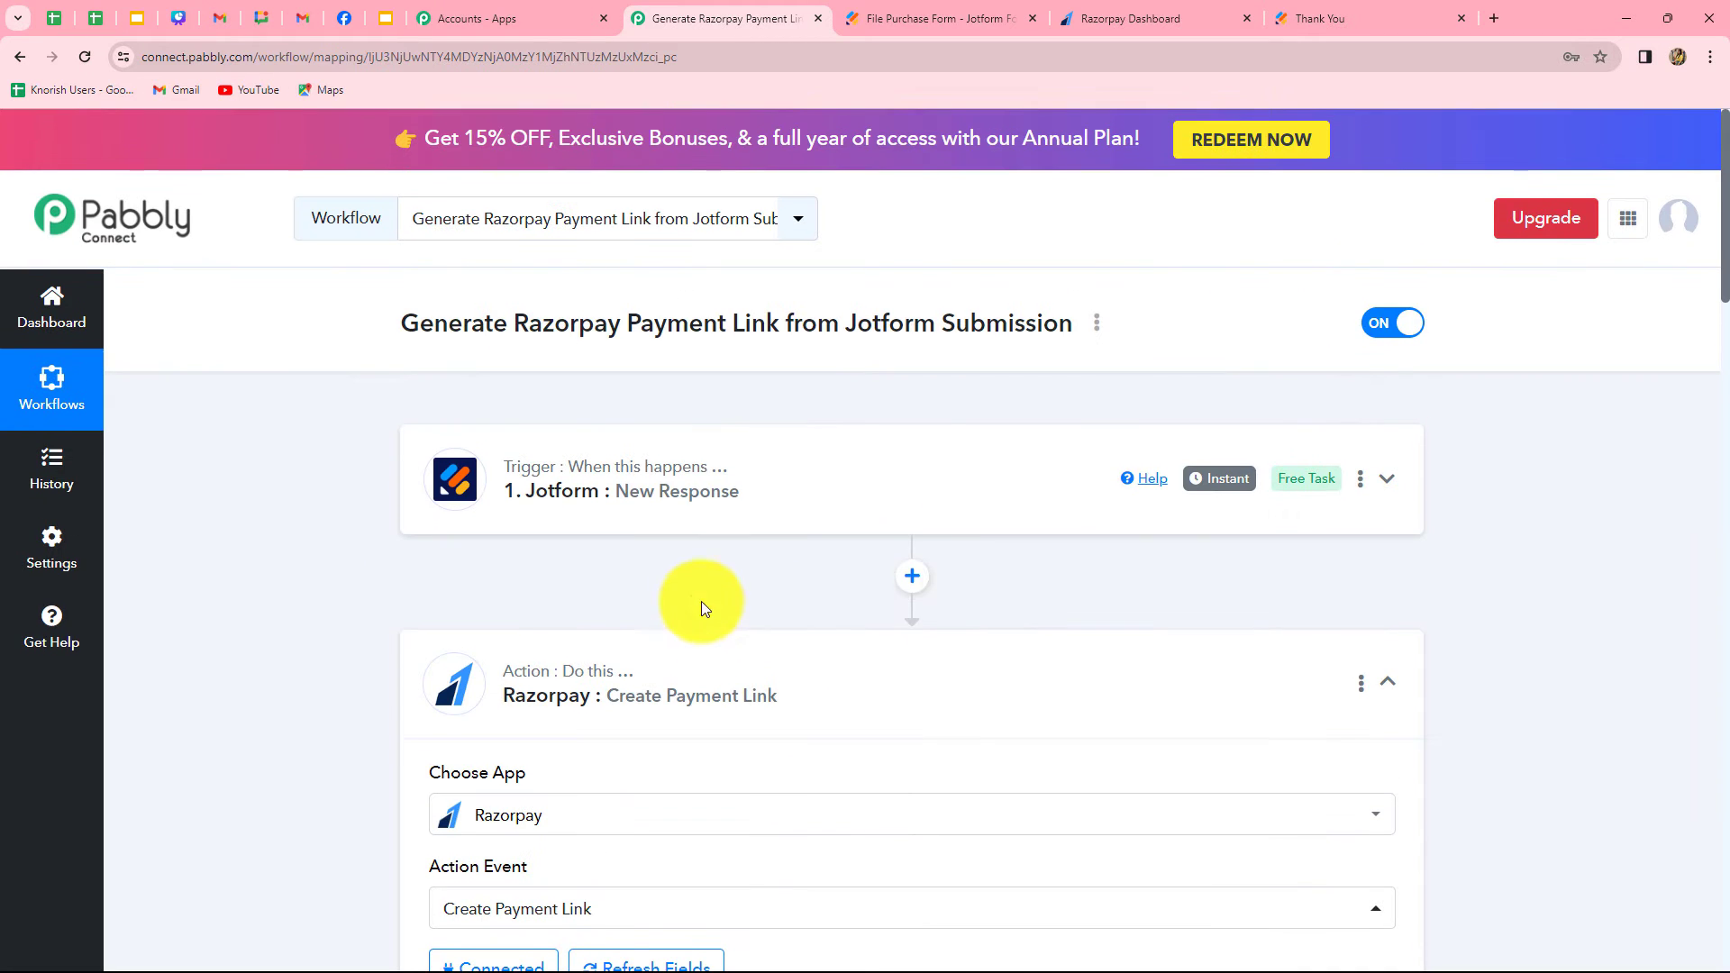
pyautogui.click(913, 576)
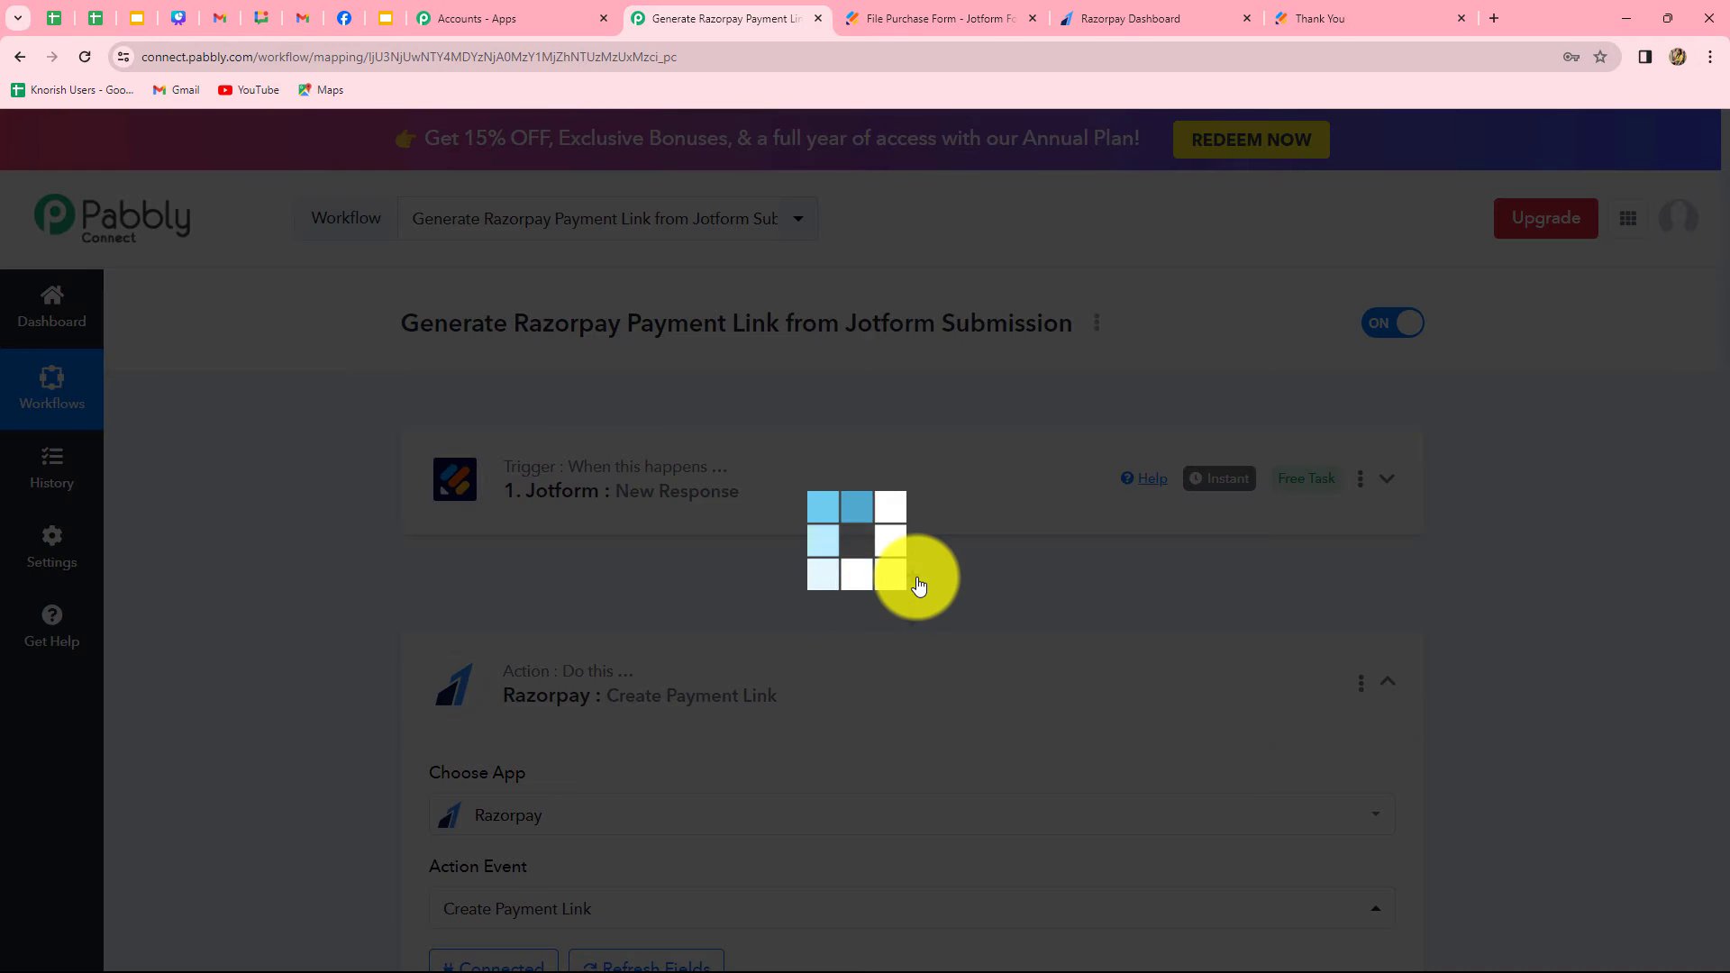
pyautogui.write('date')
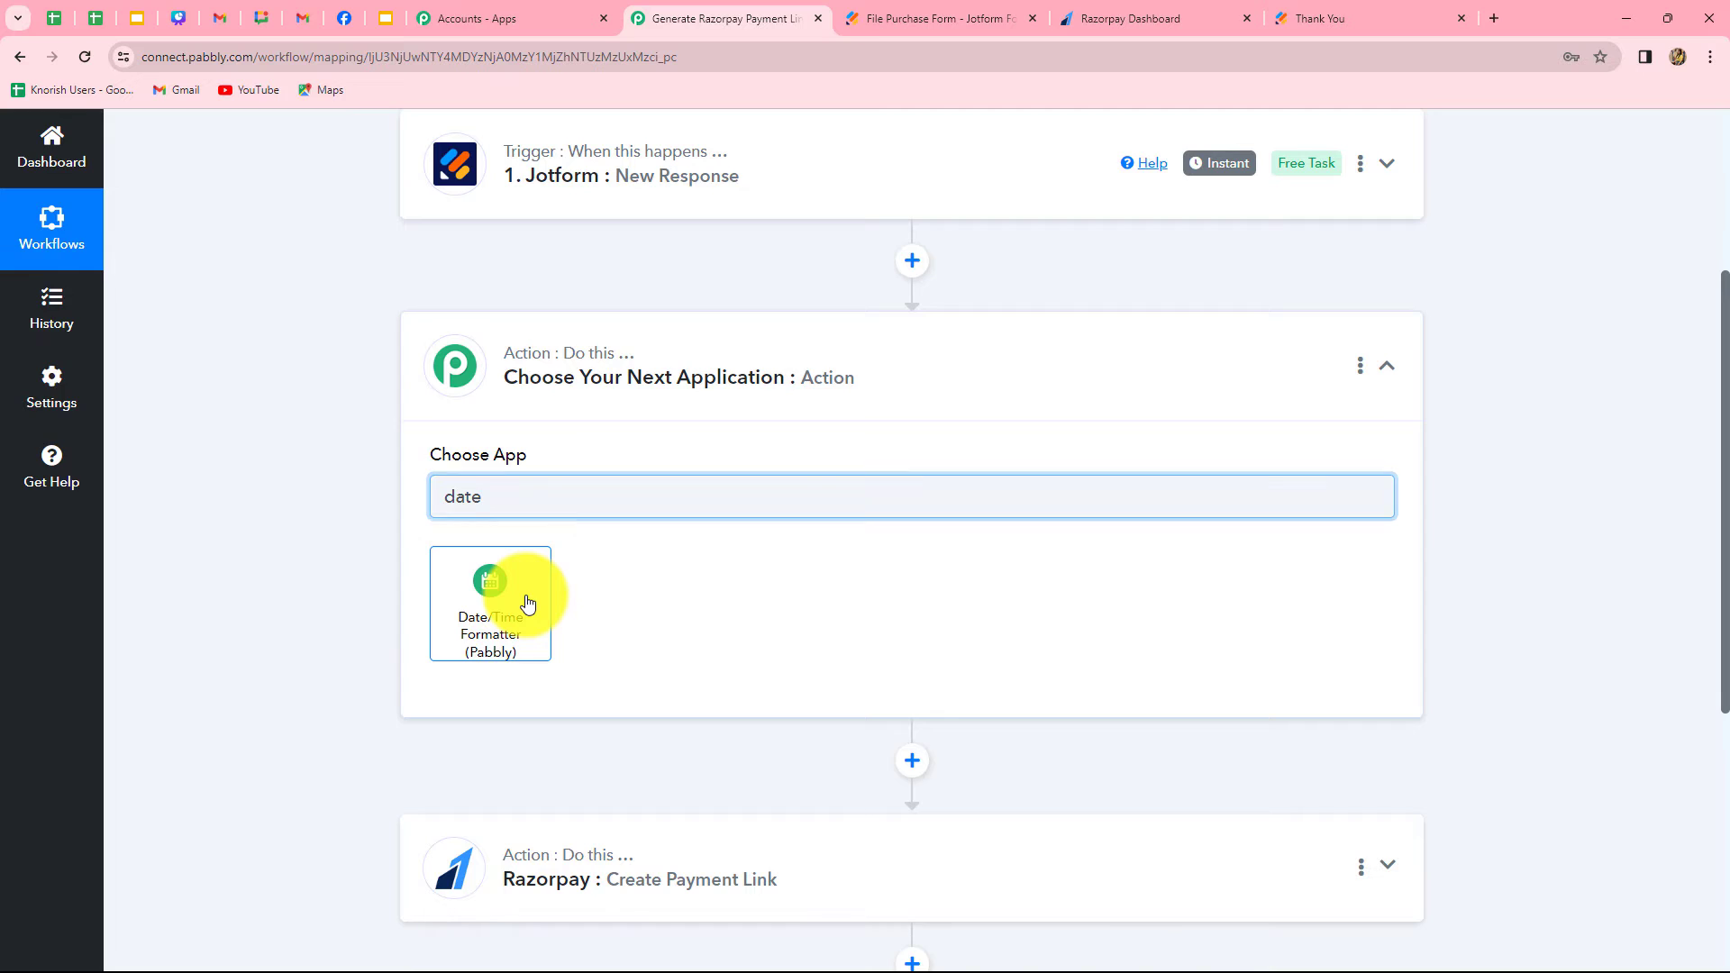
pyautogui.click(528, 604)
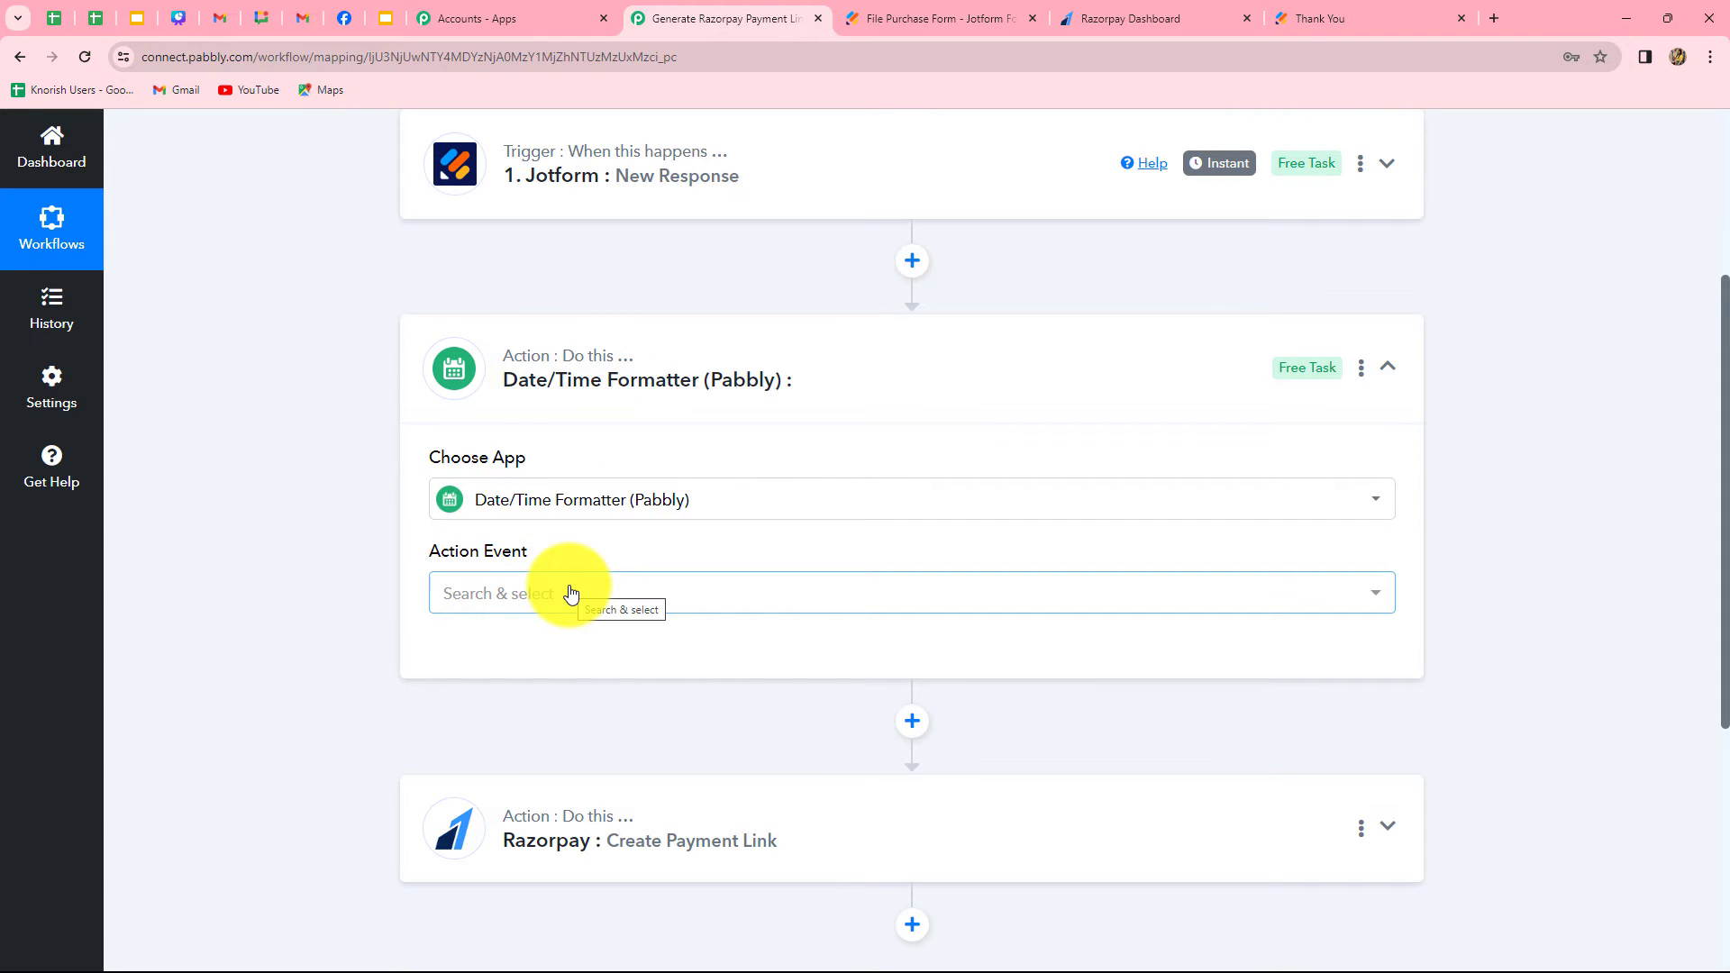
pyautogui.click(502, 599)
pyautogui.scroll(-2, 554, 505)
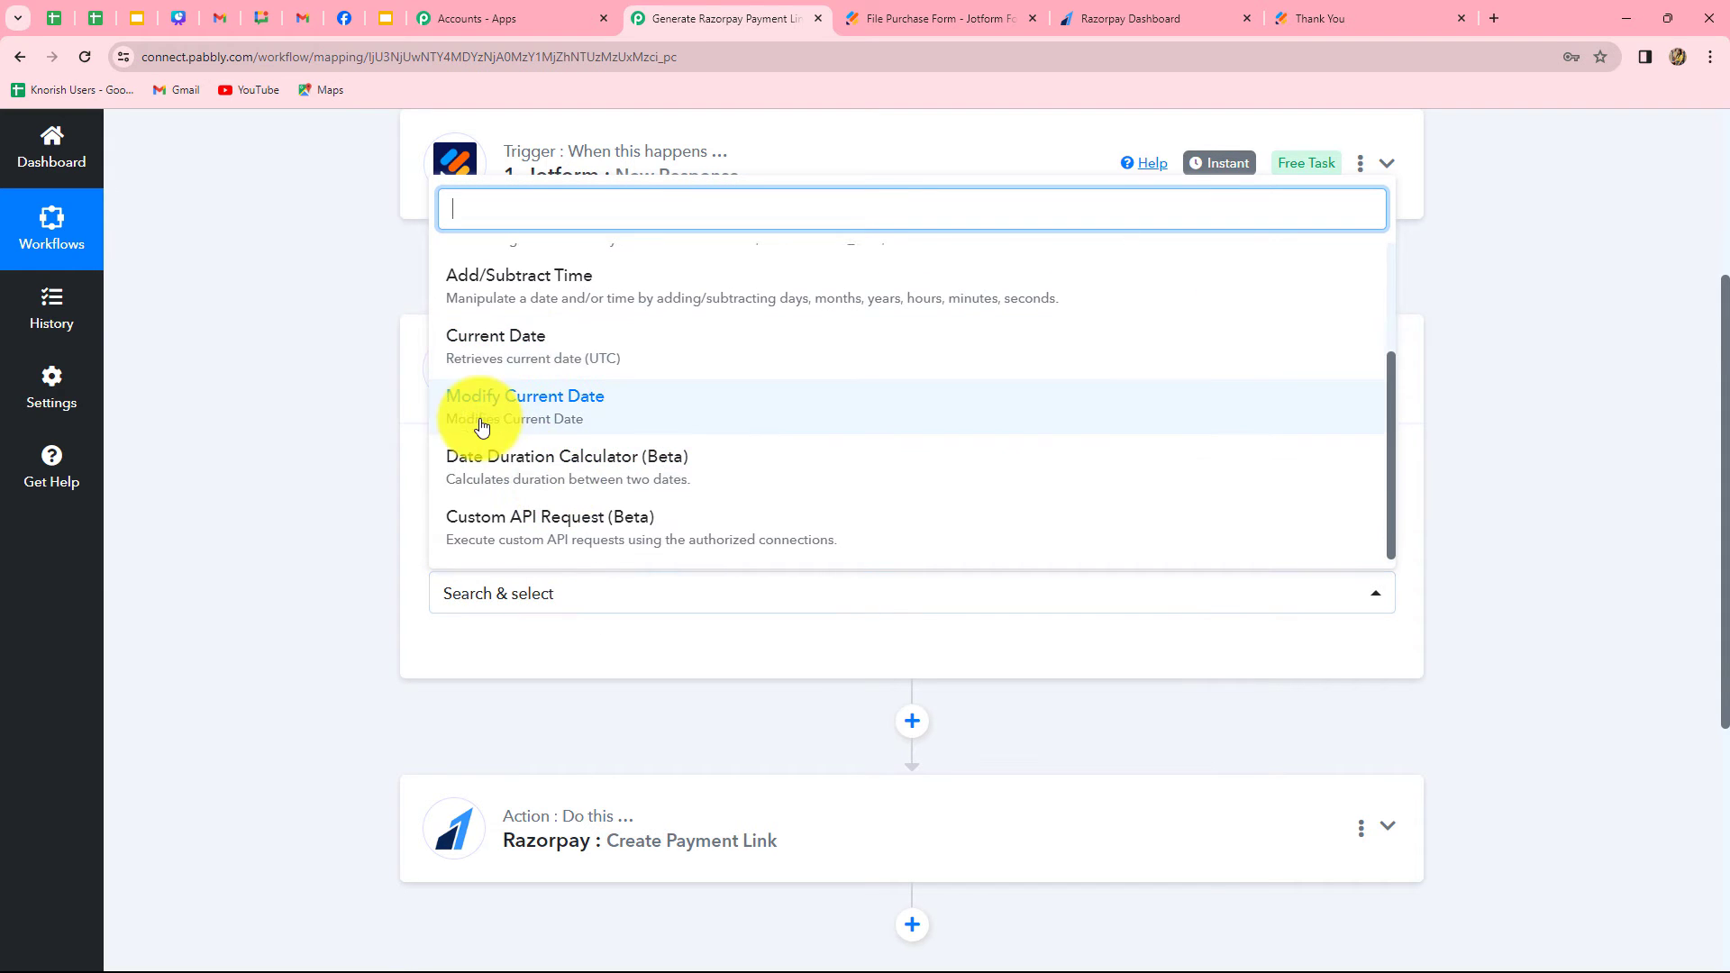
pyautogui.click(563, 428)
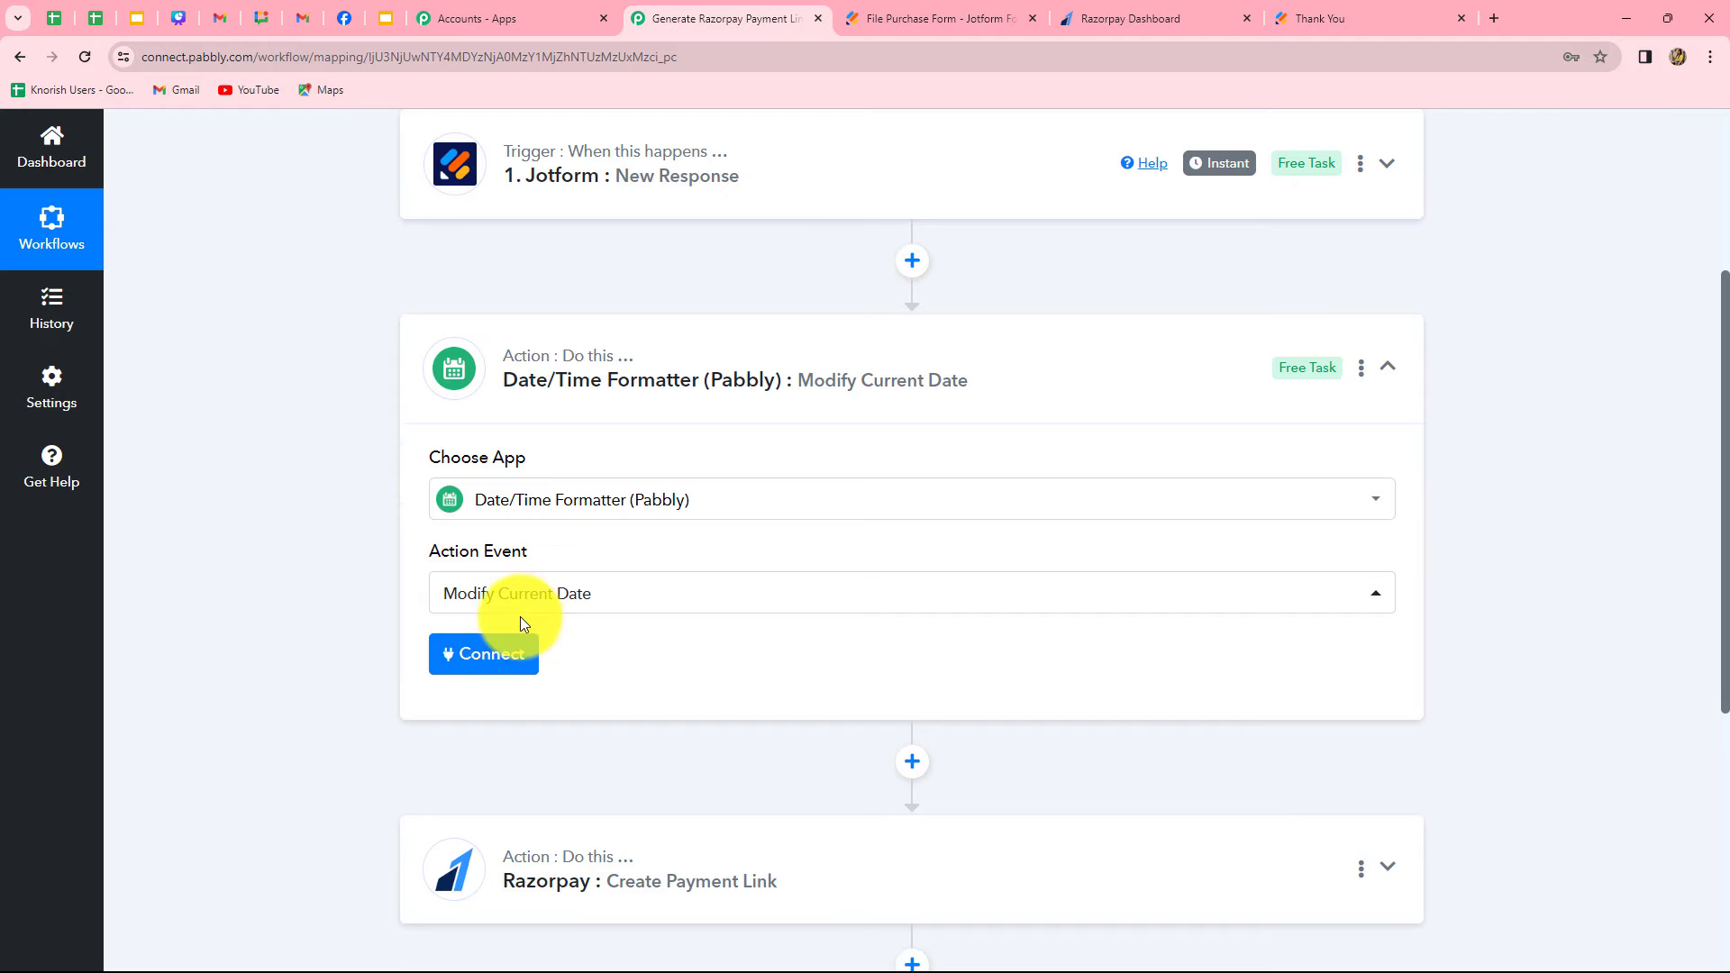
pyautogui.click(500, 665)
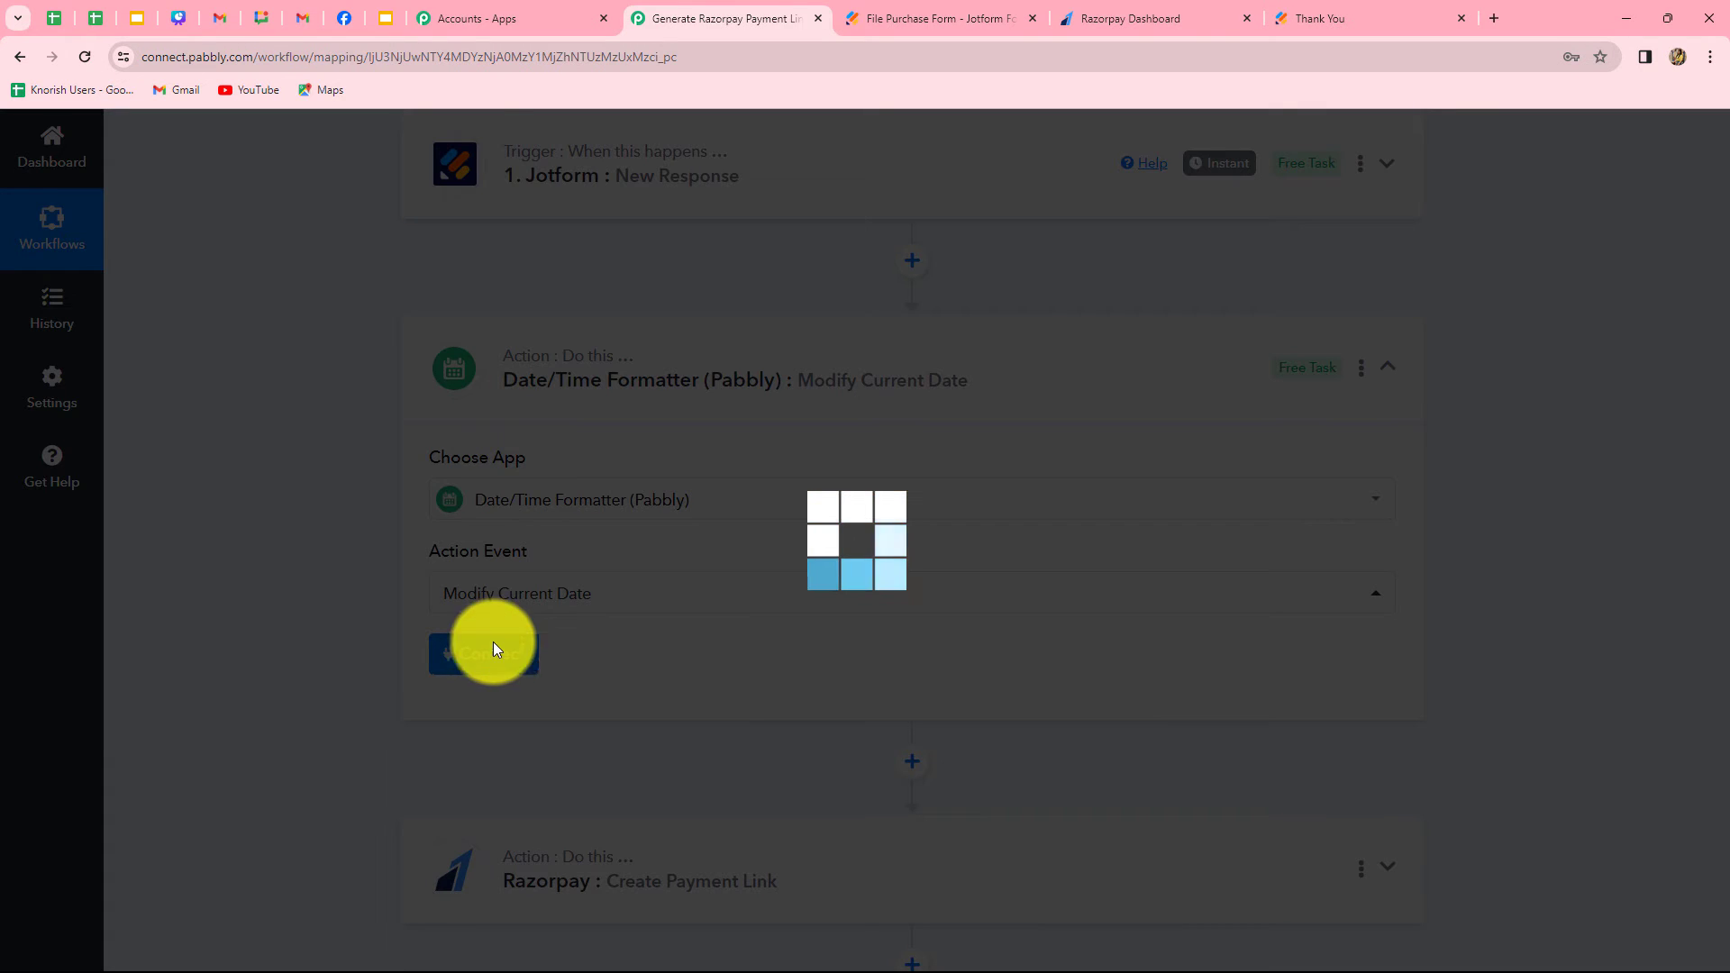
# Set the Modify Current Date action's Date Format to MM-DD-YYYY (01-22-2006) and its Time Zone to Asia/Kolkata
pyautogui.scroll(-3, 446, 577)
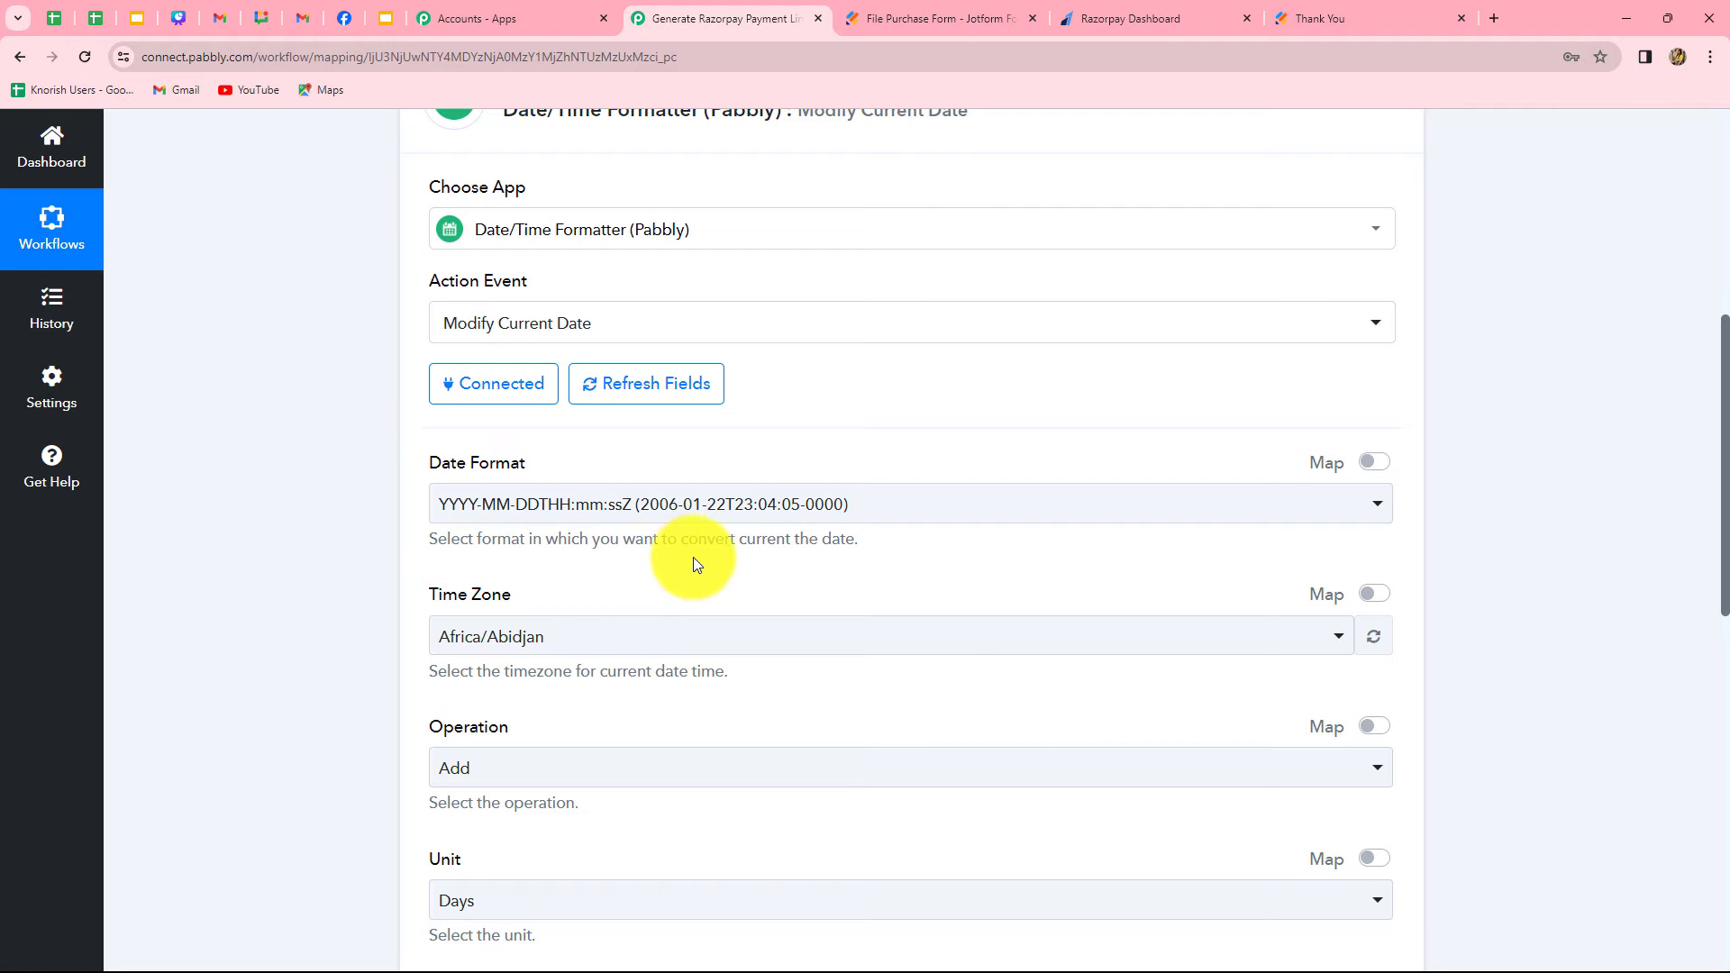
pyautogui.click(864, 510)
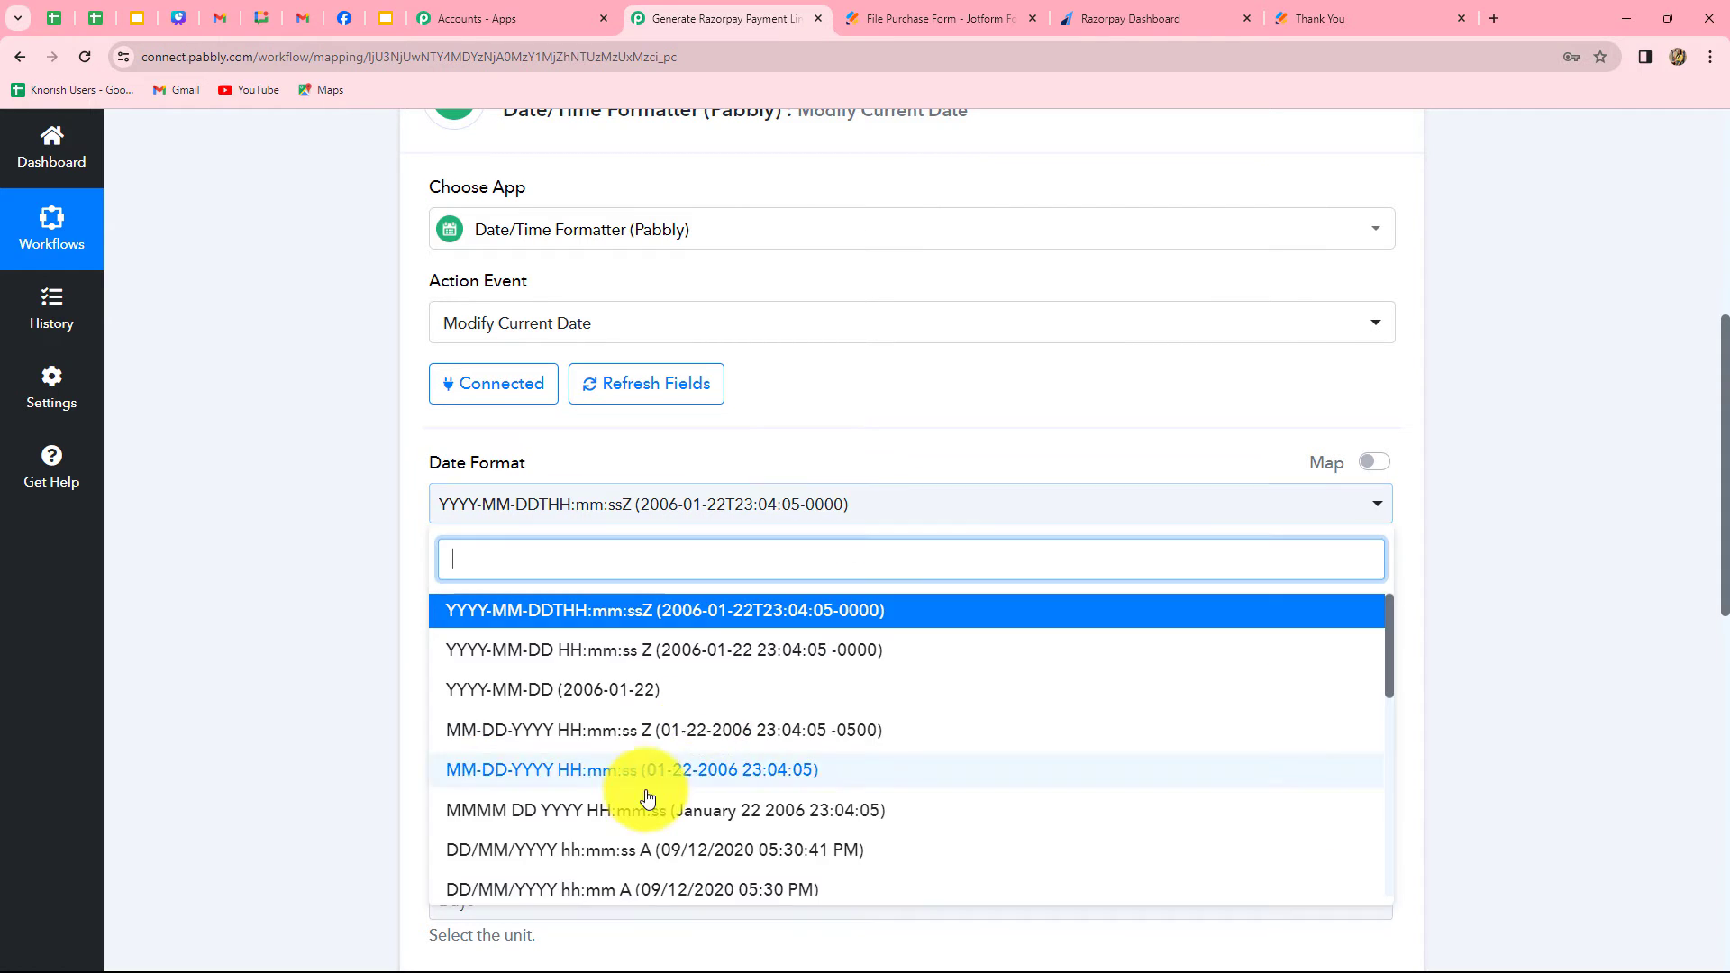
pyautogui.scroll(-3, 618, 760)
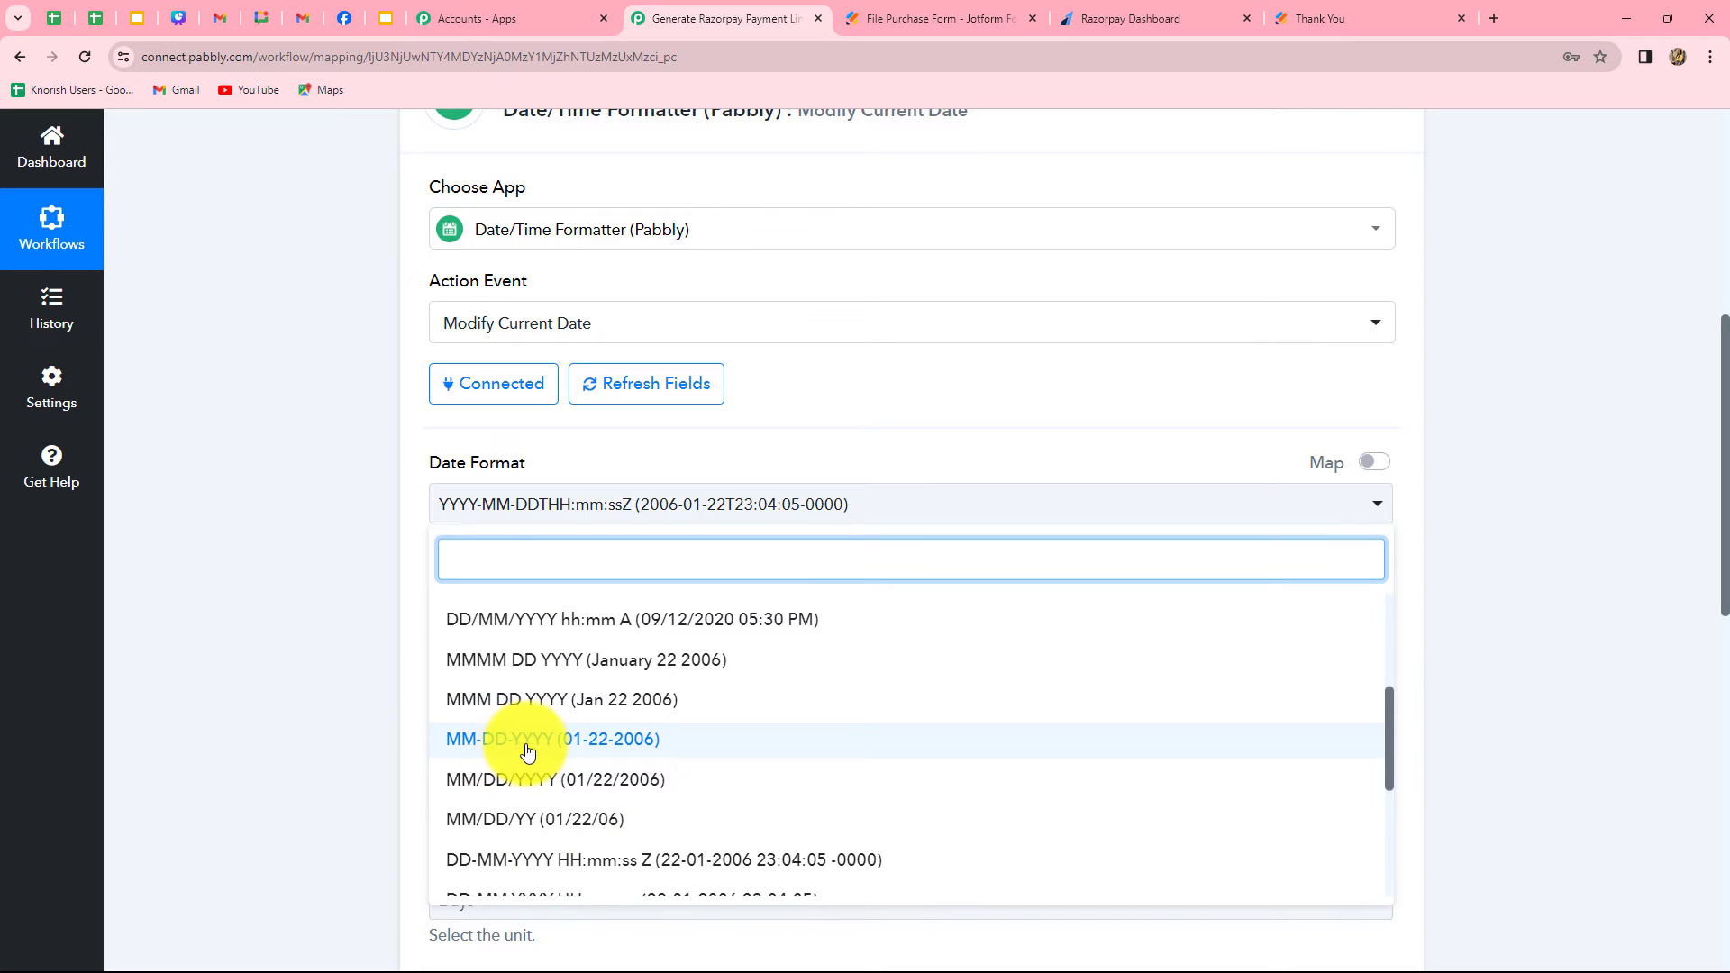
pyautogui.click(501, 749)
pyautogui.scroll(-2, 295, 710)
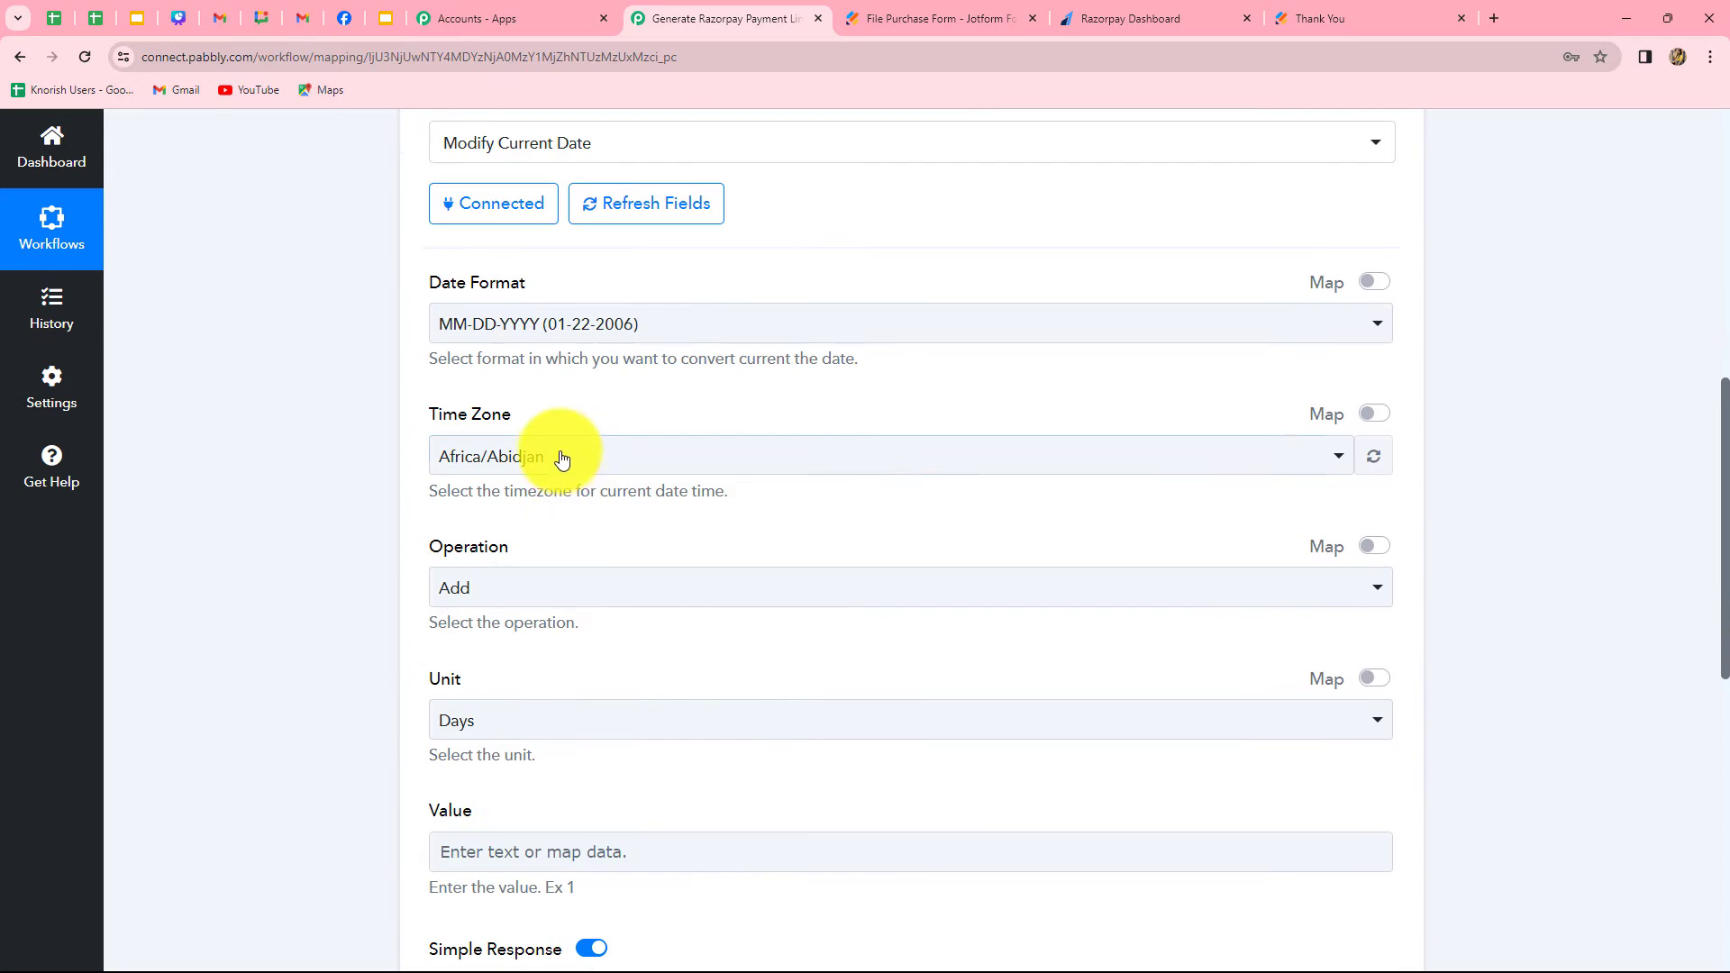
pyautogui.click(559, 455)
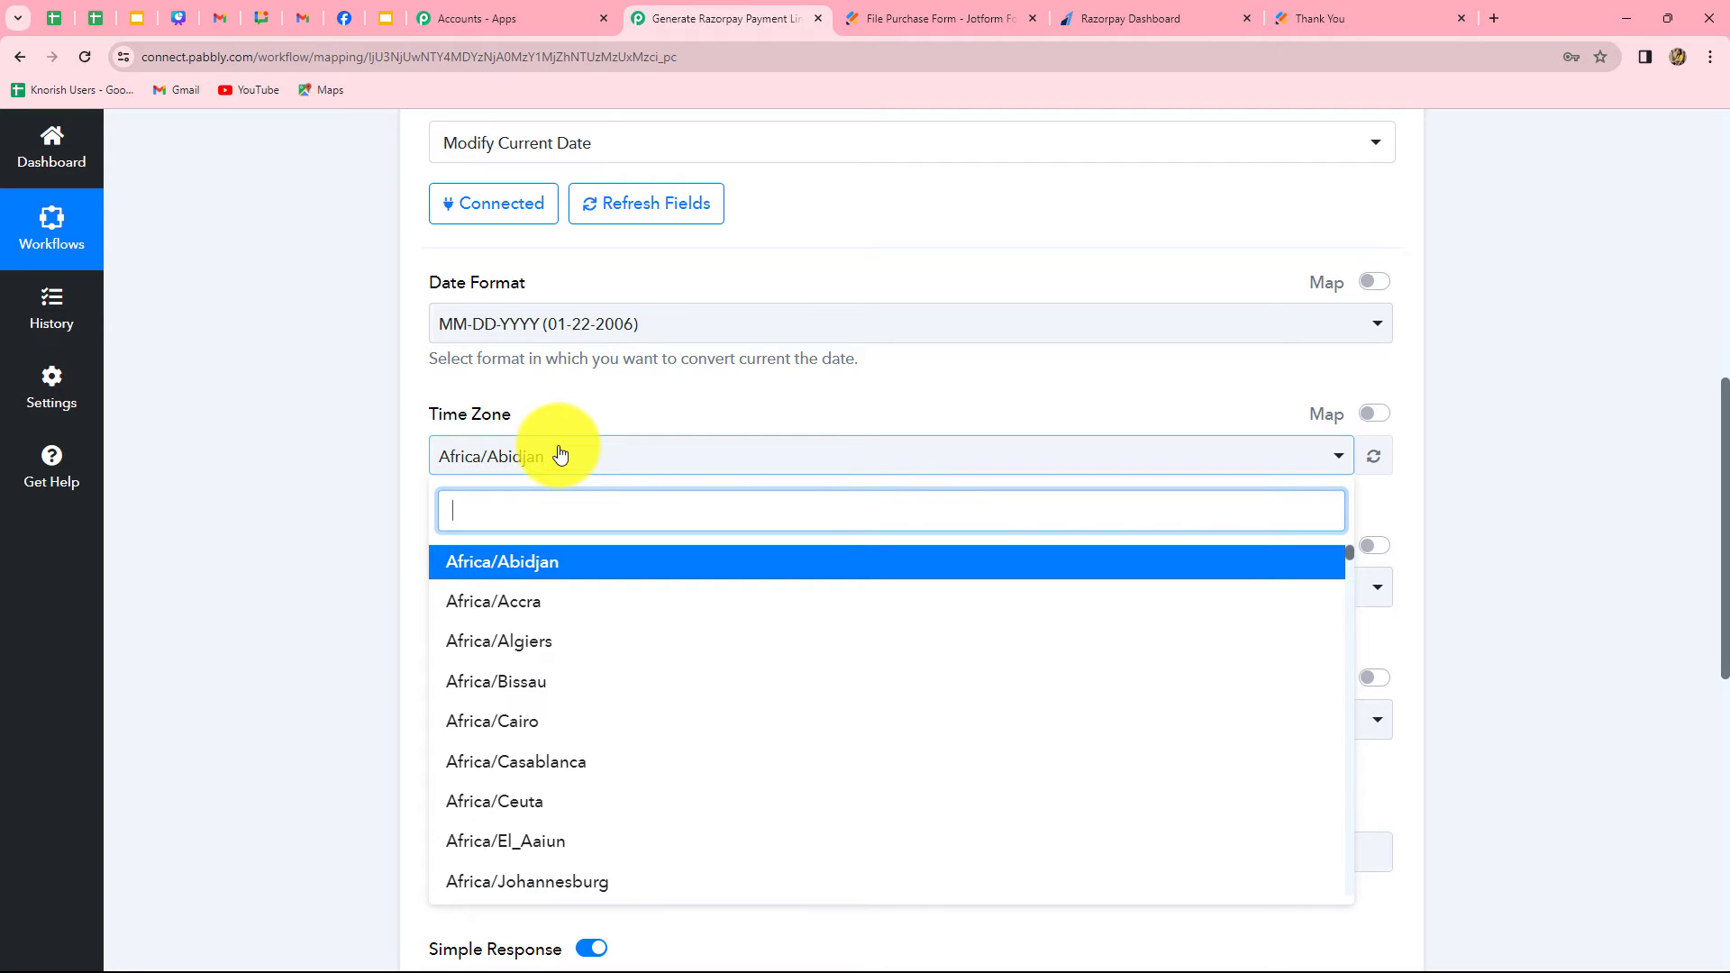
pyautogui.write('asia/ko')
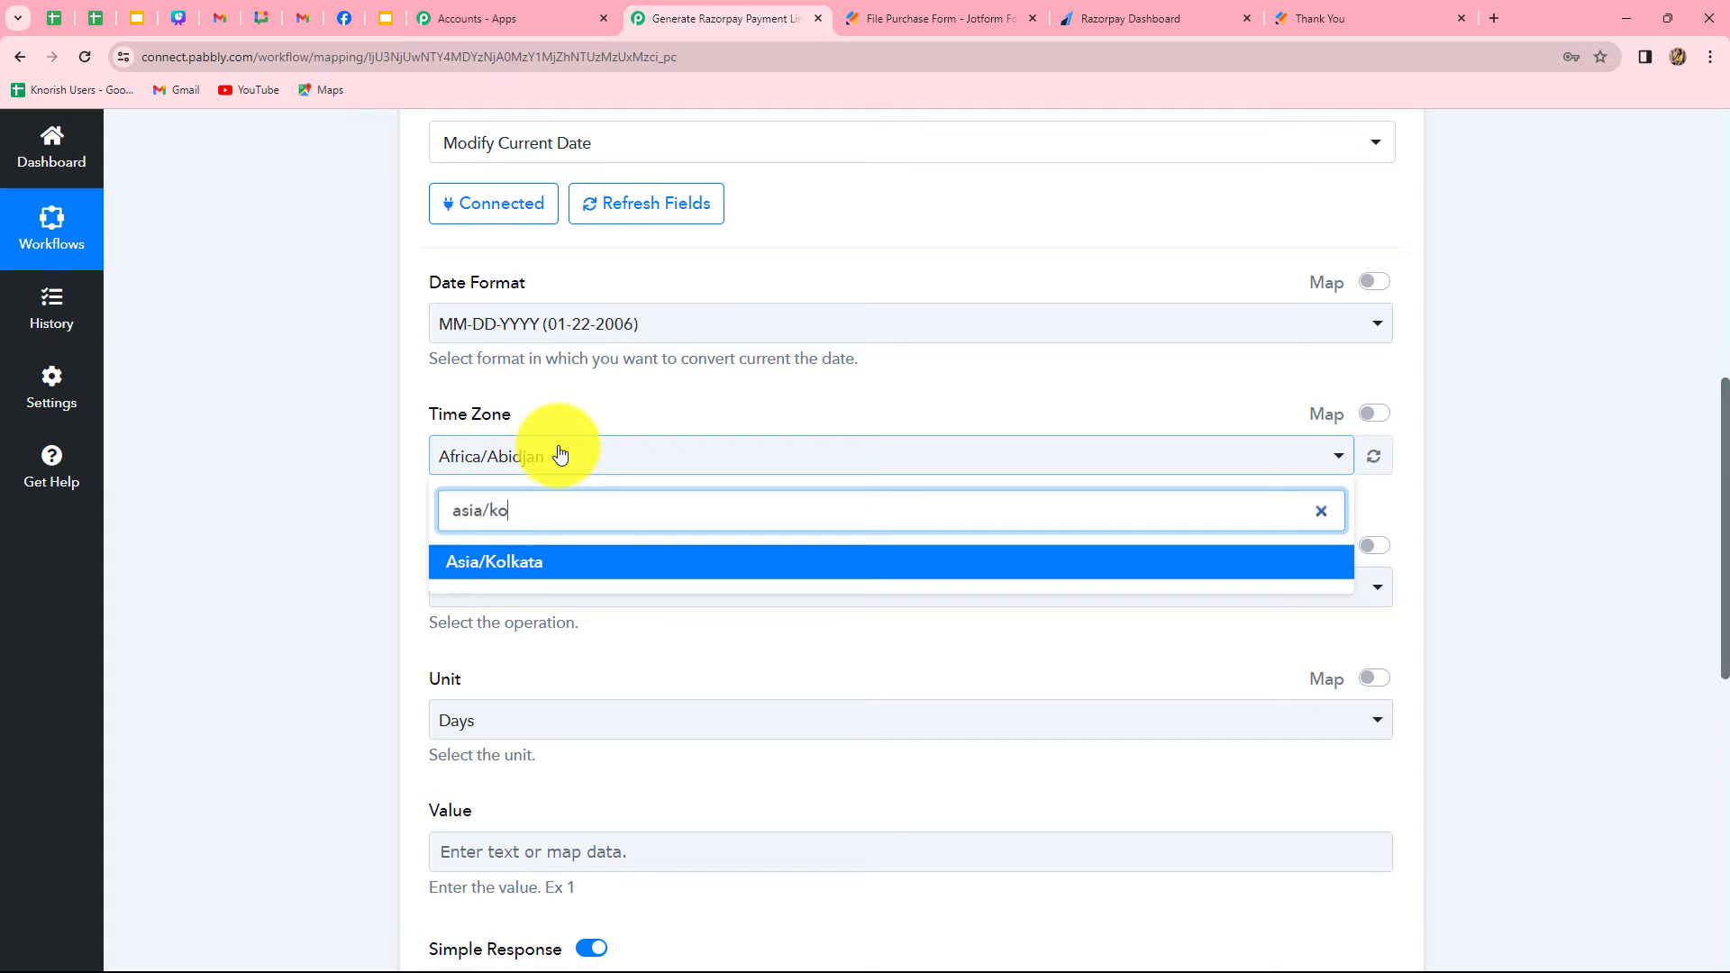
pyautogui.press('Return')
pyautogui.scroll(-3, 533, 297)
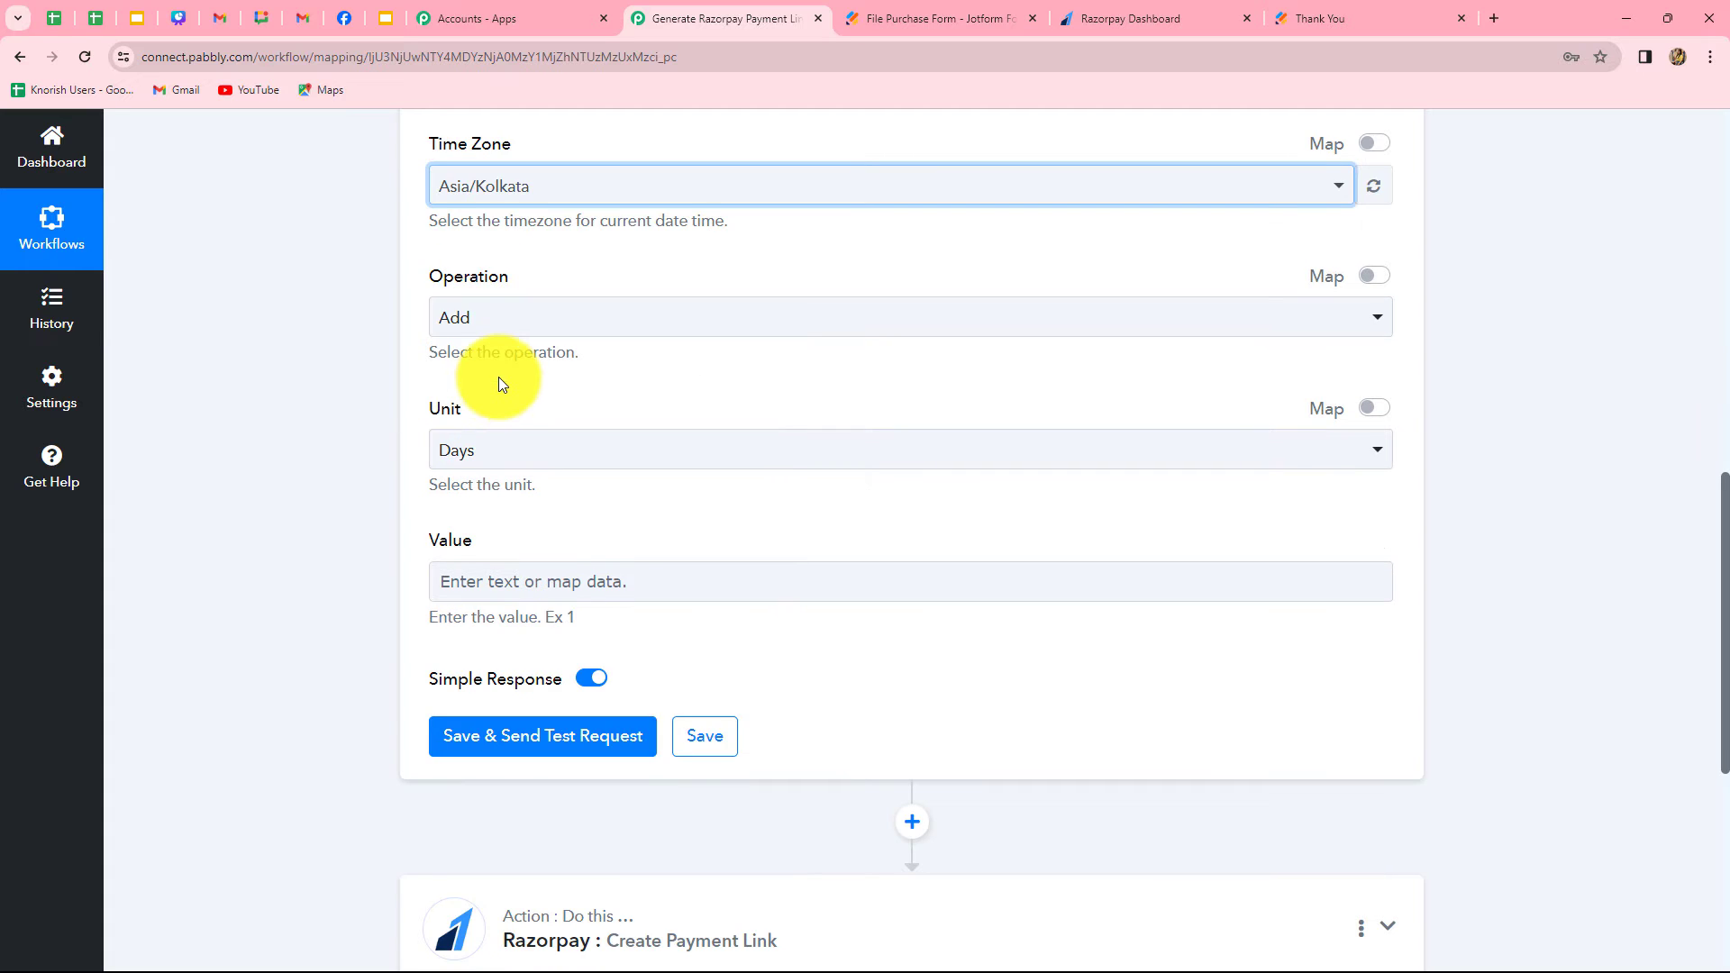
# Set the Value to 2 for the Add operation in Days
pyautogui.scroll(3, 502, 382)
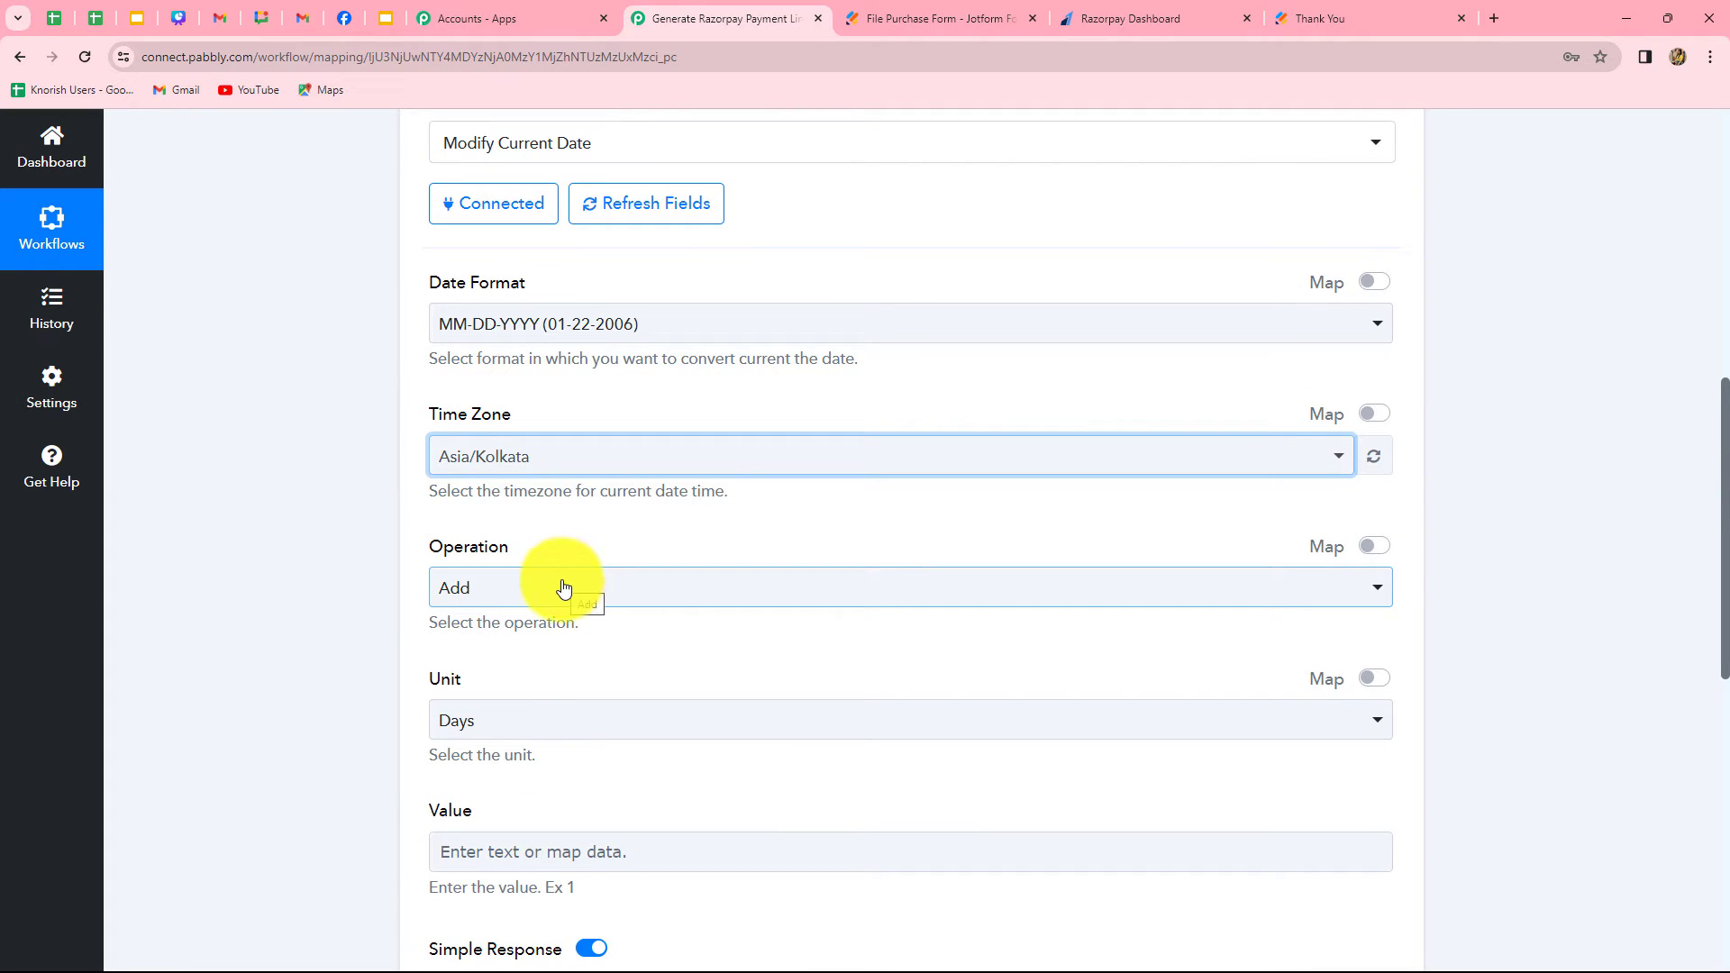
pyautogui.scroll(-2, 529, 348)
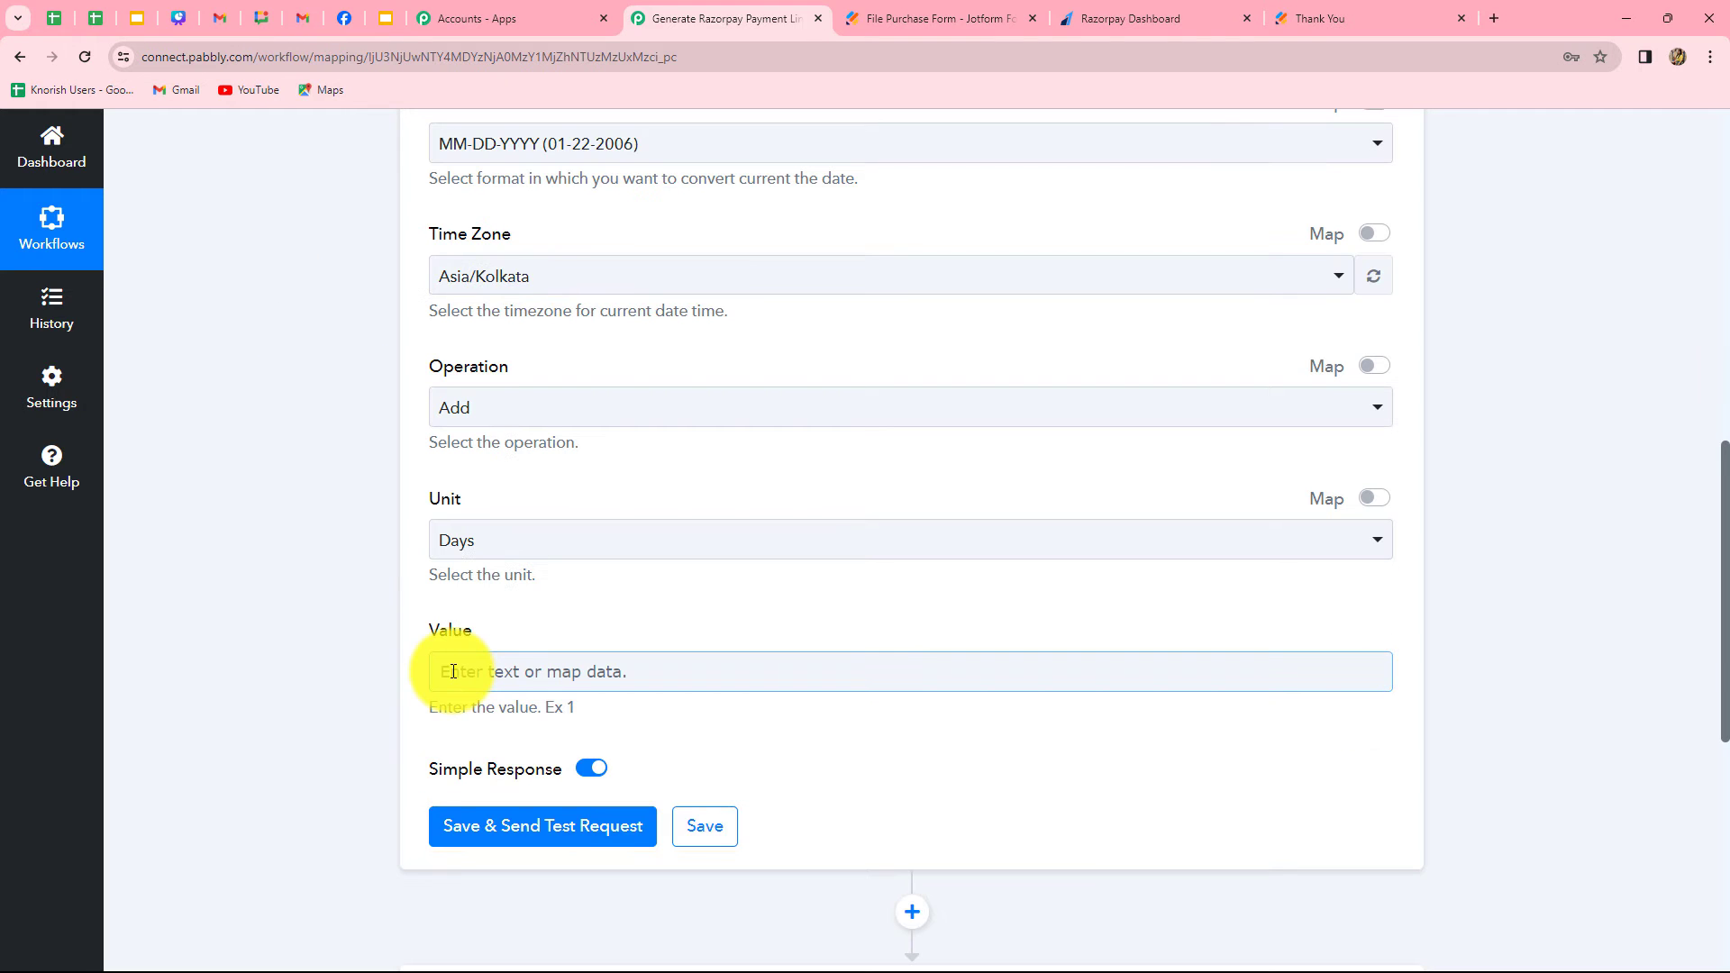
pyautogui.click(453, 671)
pyautogui.write('2')
pyautogui.click(301, 681)
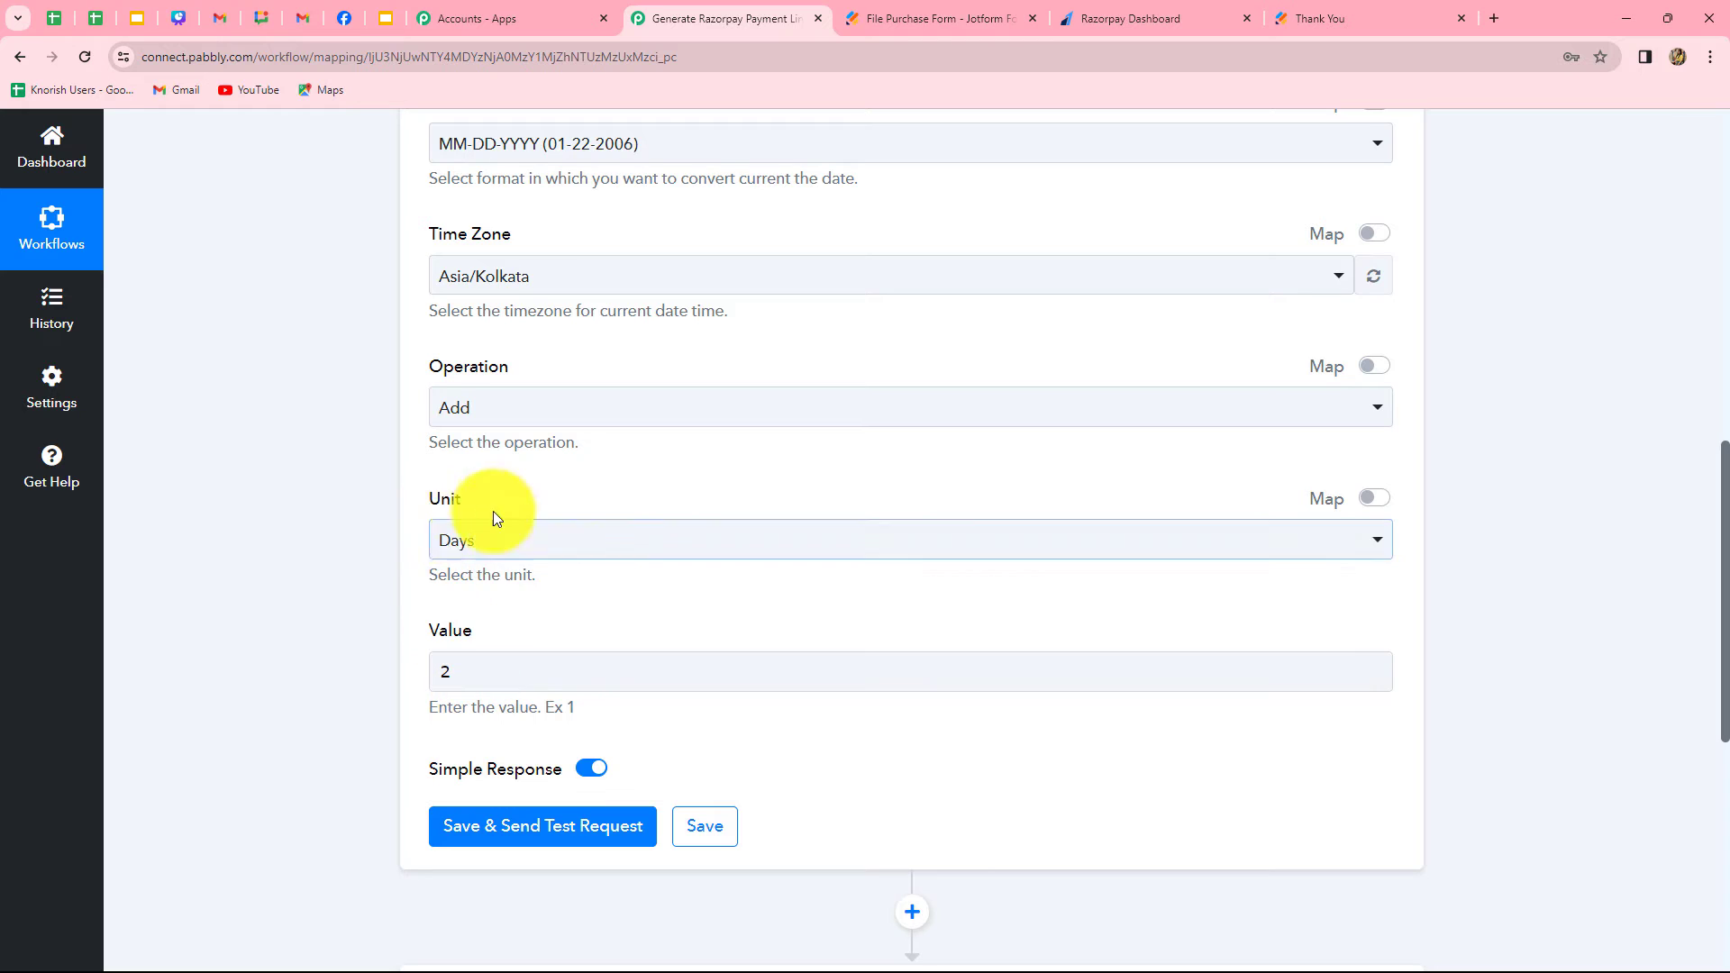
# Save the Modify Current Date action with a test request and check the Result date in the received response
pyautogui.scroll(1, 460, 571)
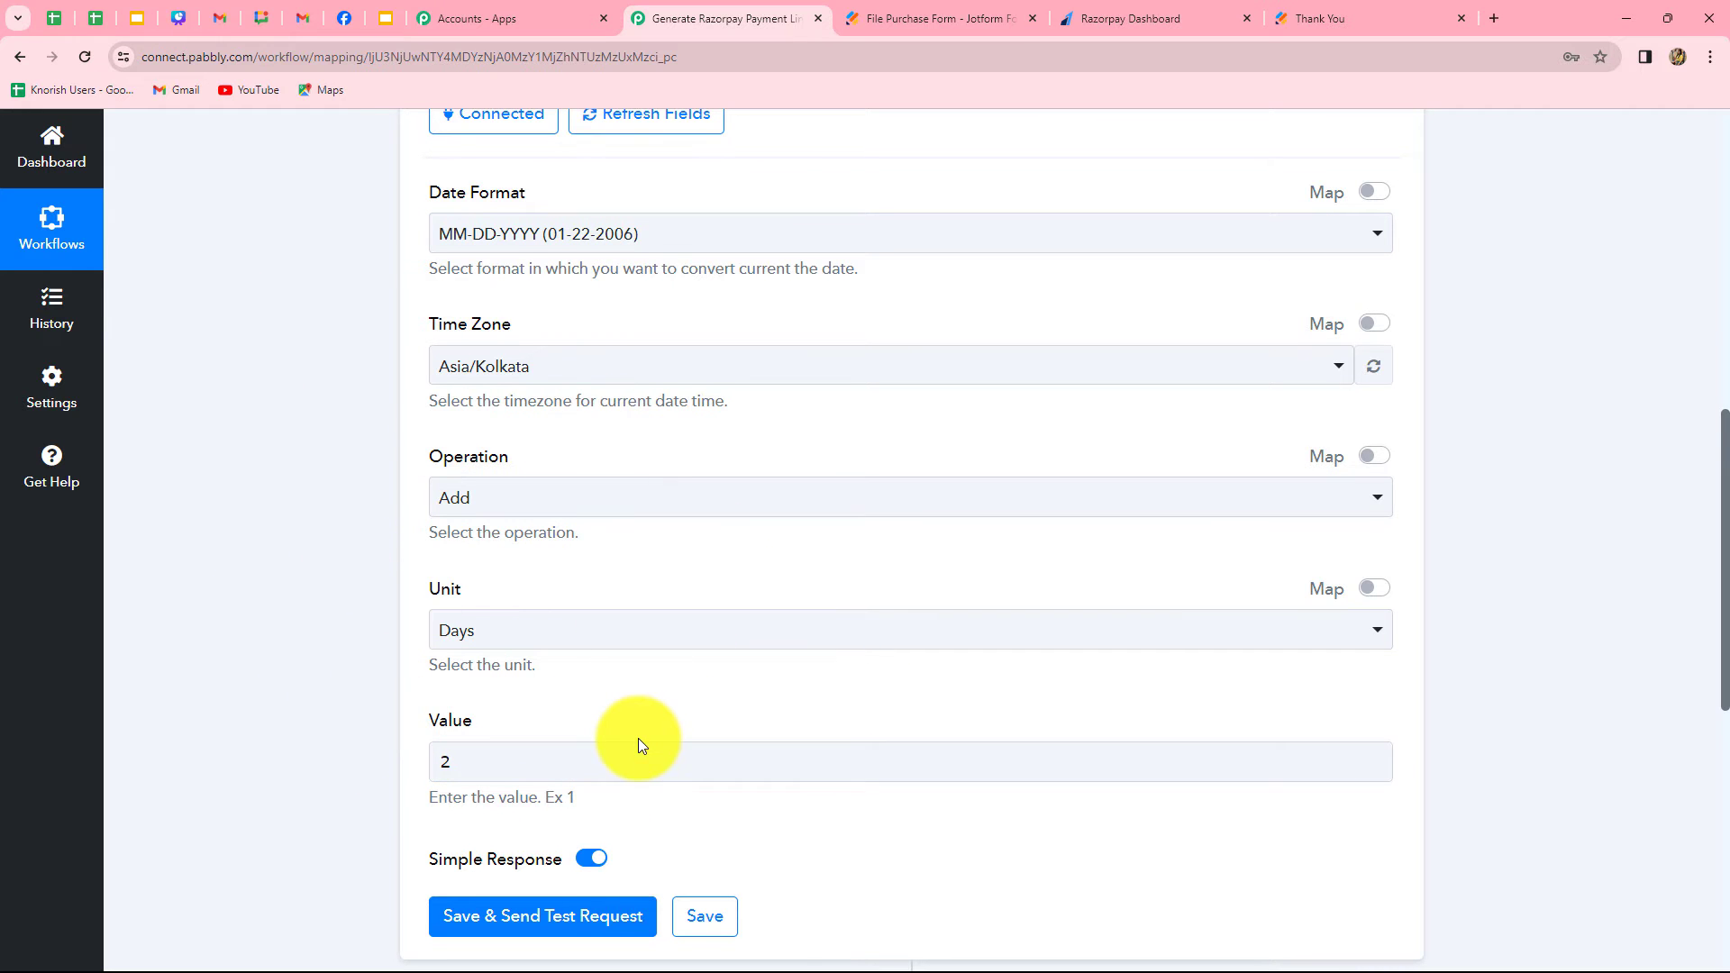
pyautogui.scroll(-2, 637, 738)
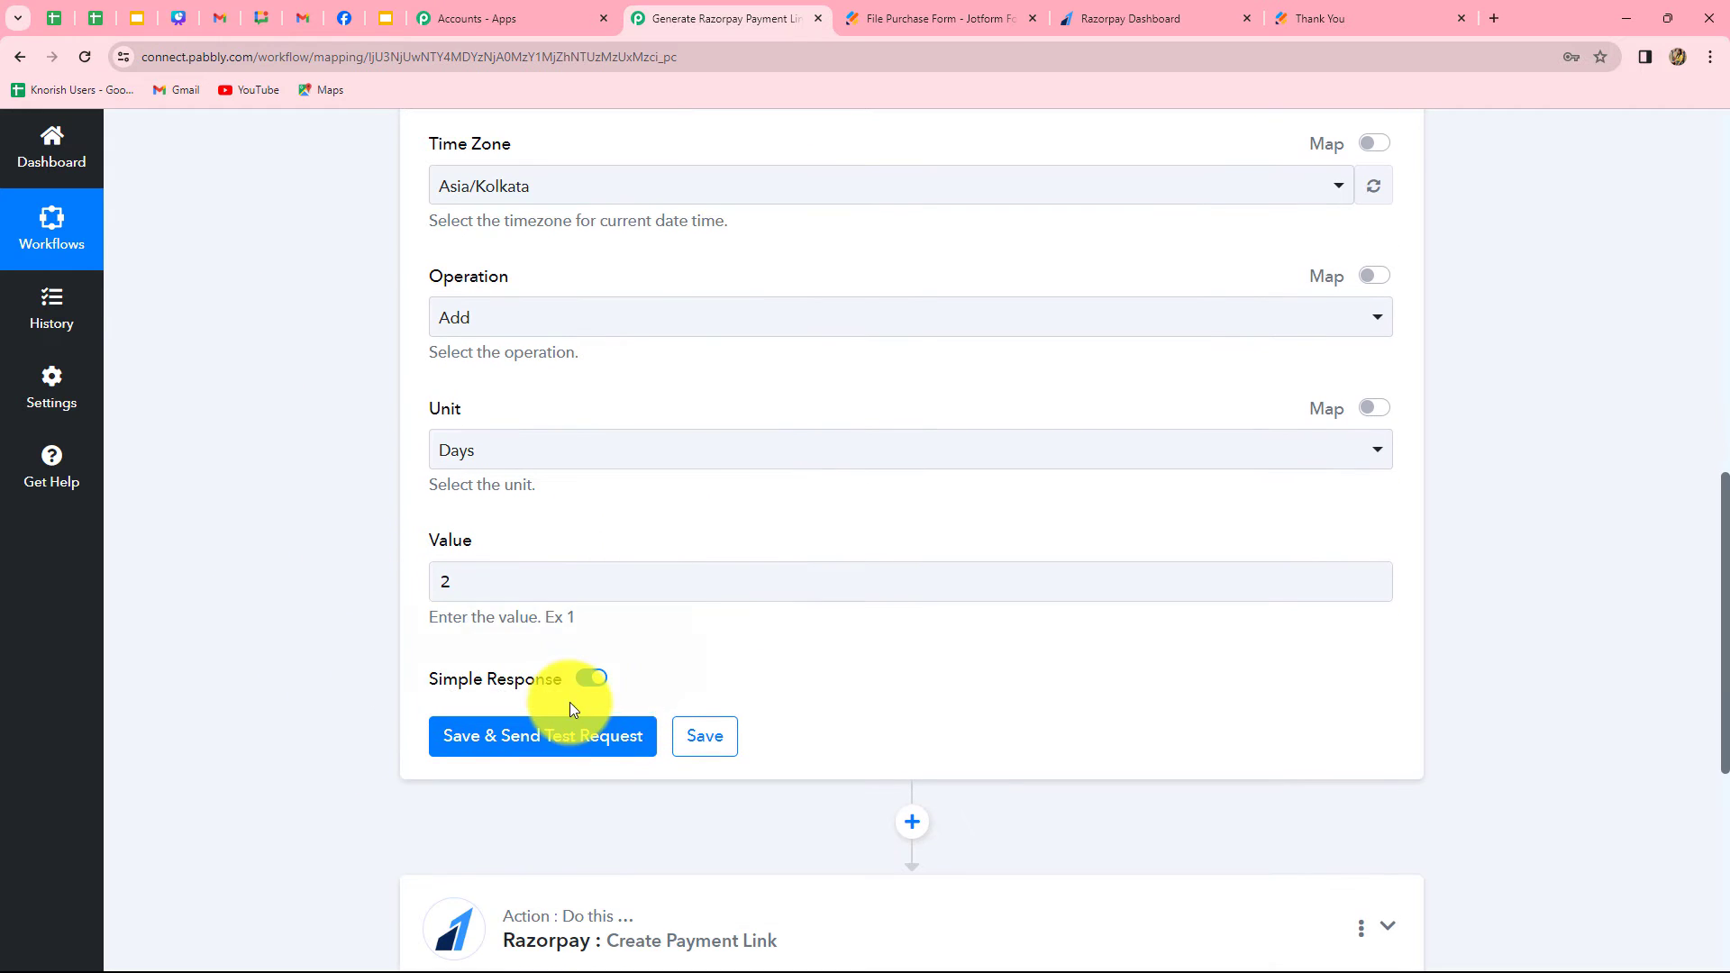
pyautogui.click(556, 746)
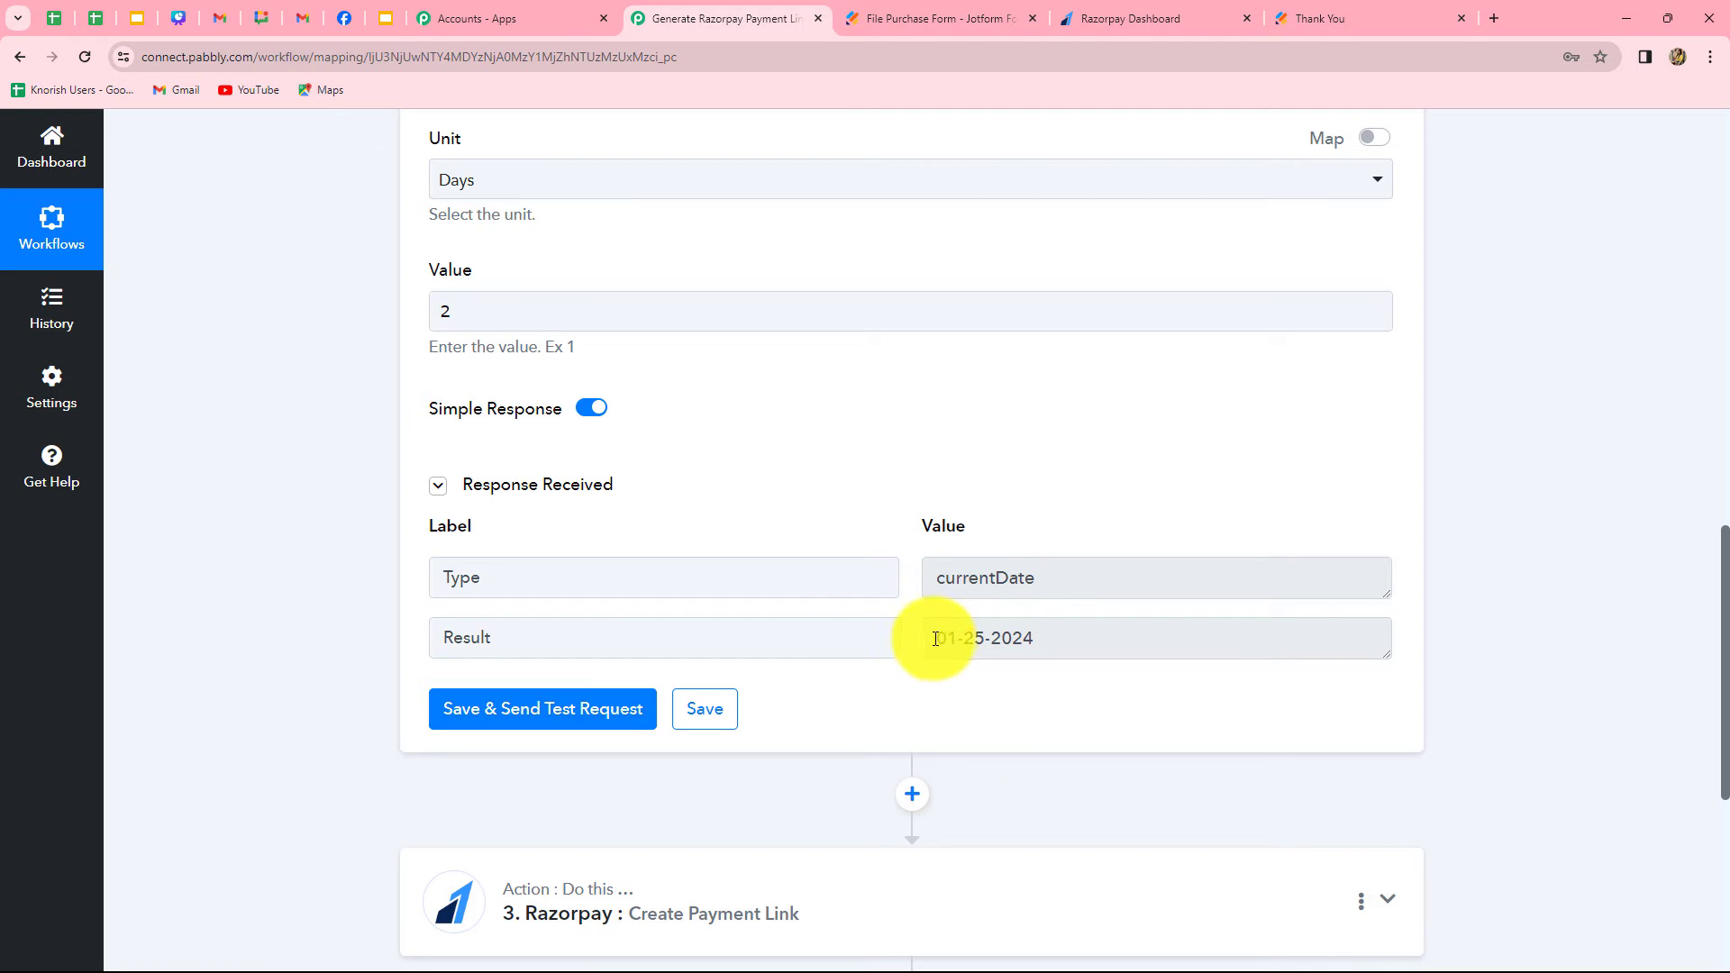
pyautogui.click(937, 638)
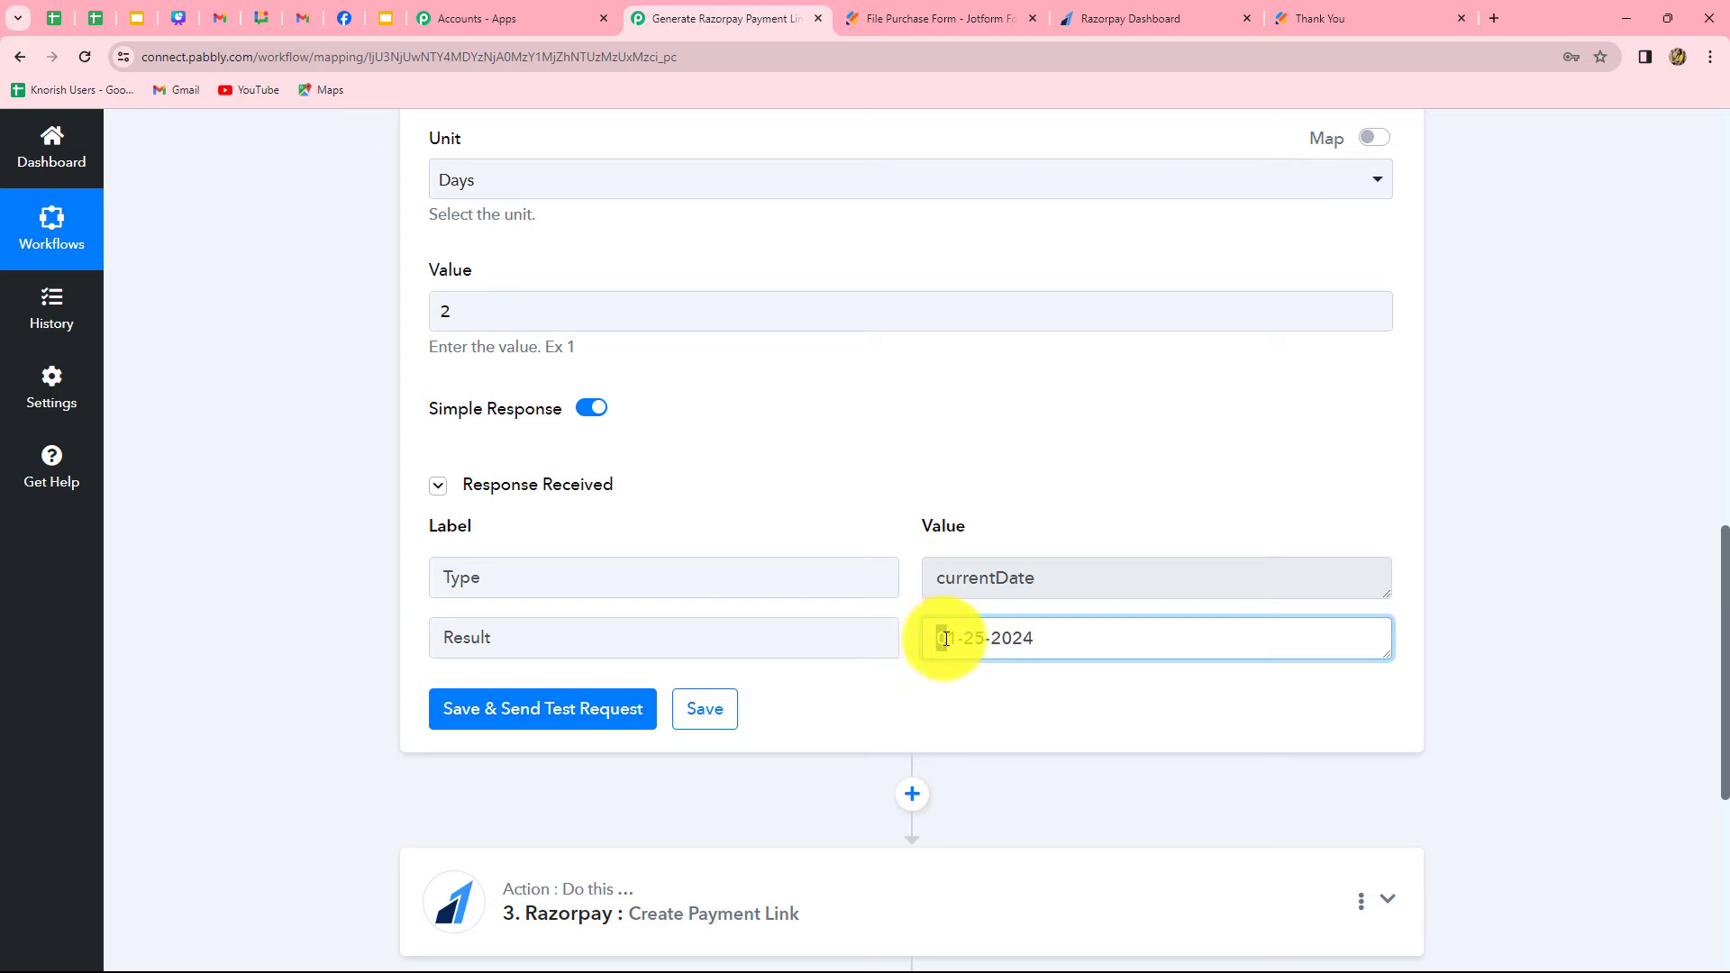
pyautogui.moveTo(938, 638); pyautogui.dragTo(1045, 647)
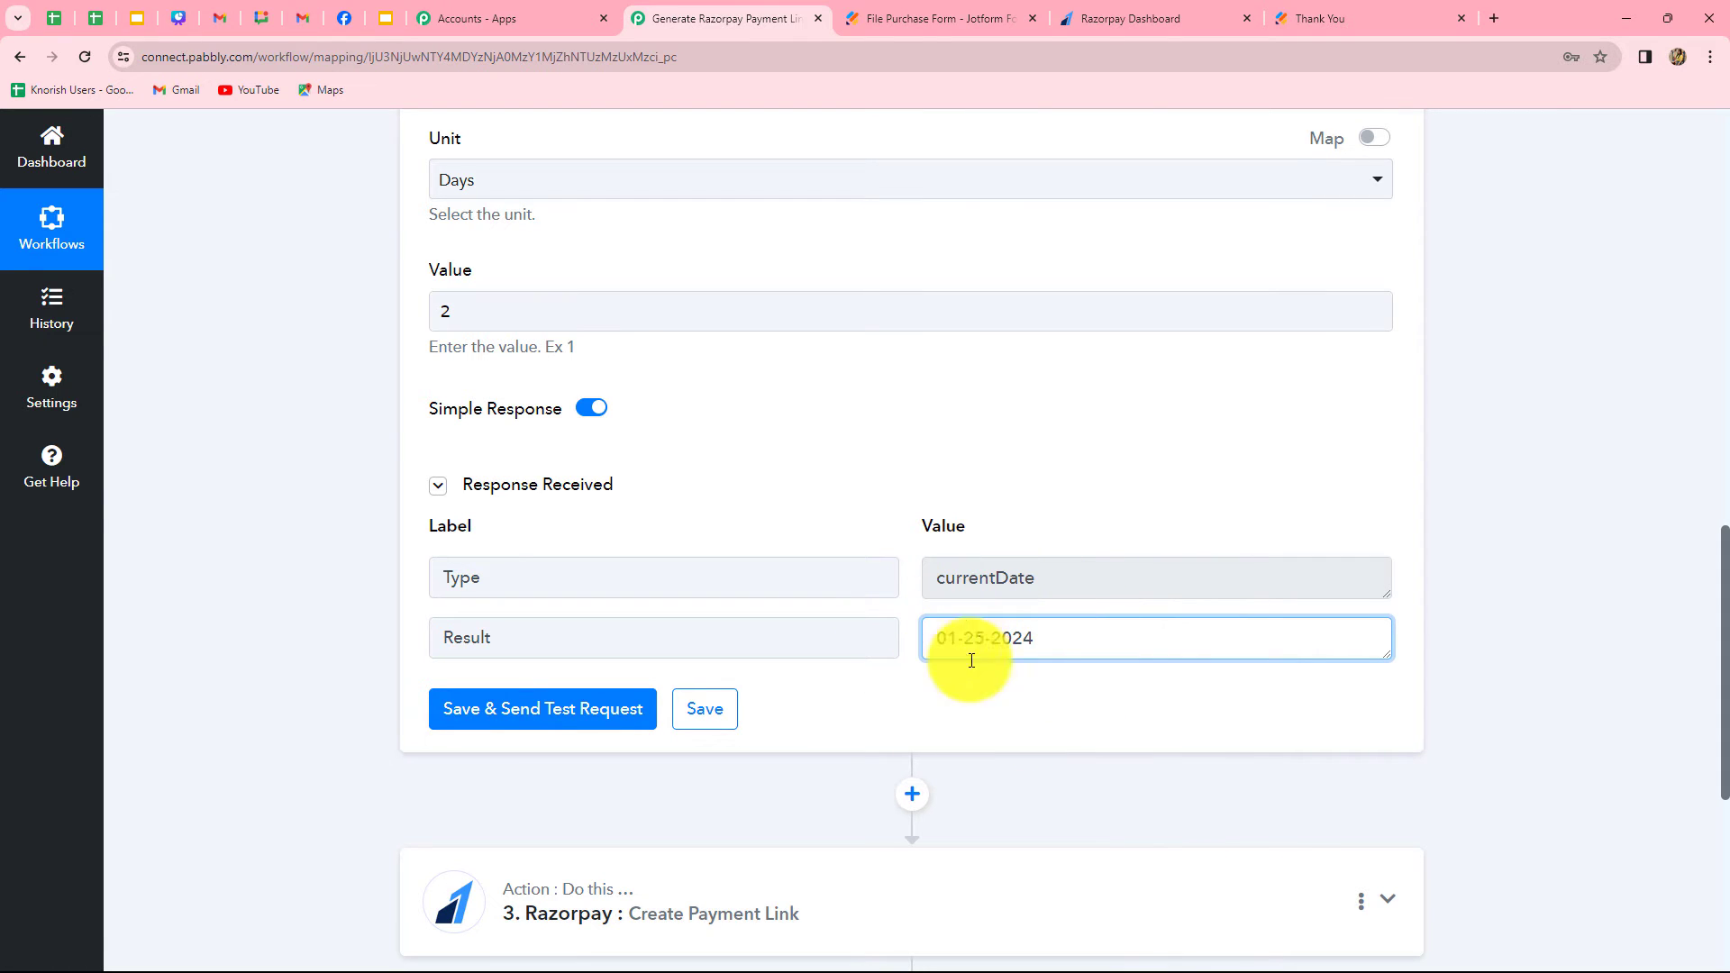
# Add another Date/Time Formatter (Pabbly) action before the Razorpay action and connect it with the Format Date Only event
pyautogui.scroll(-3, 1049, 719)
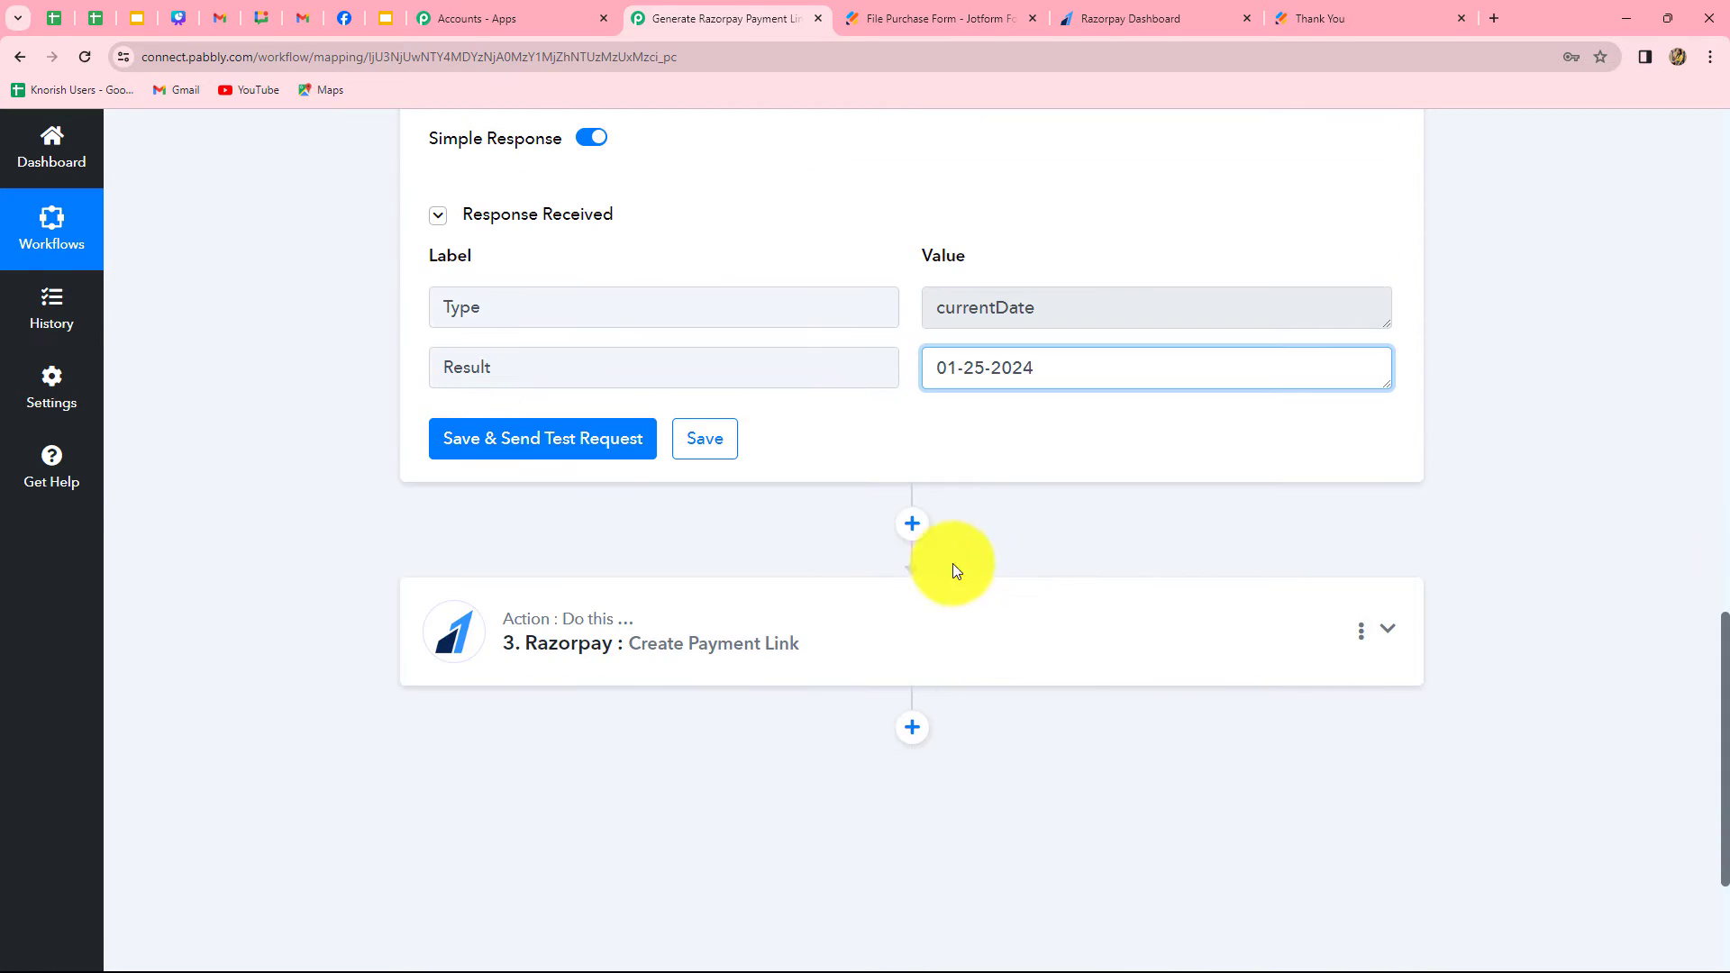
pyautogui.click(913, 525)
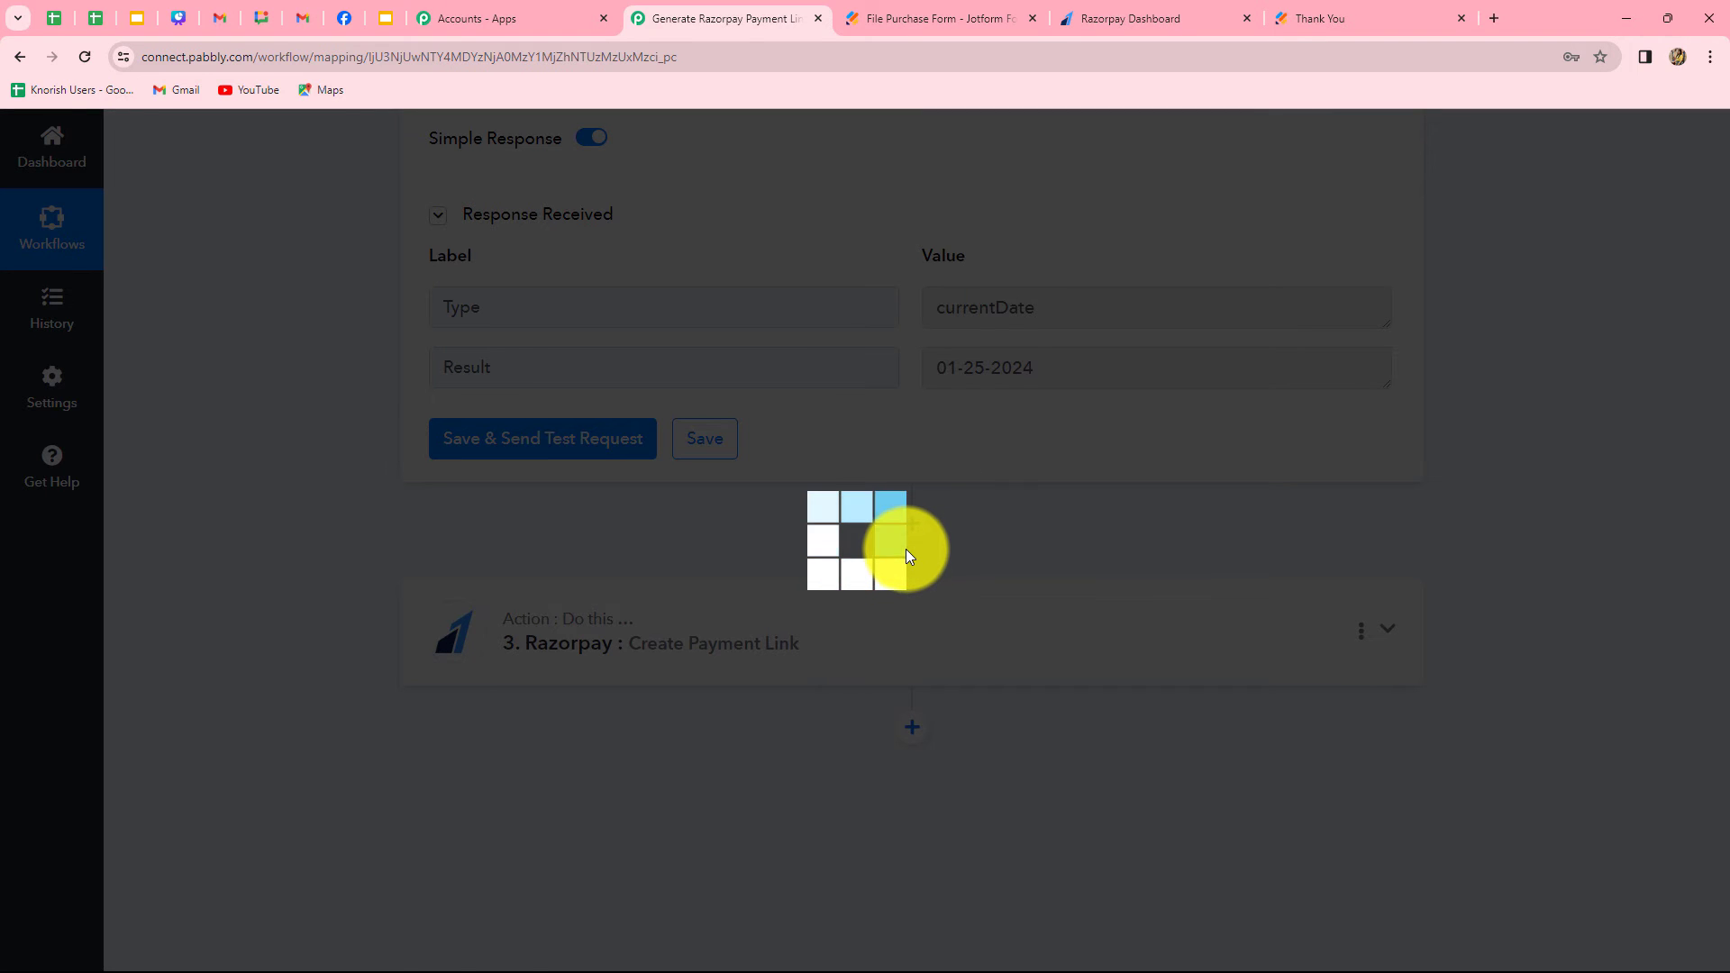
pyautogui.write('date')
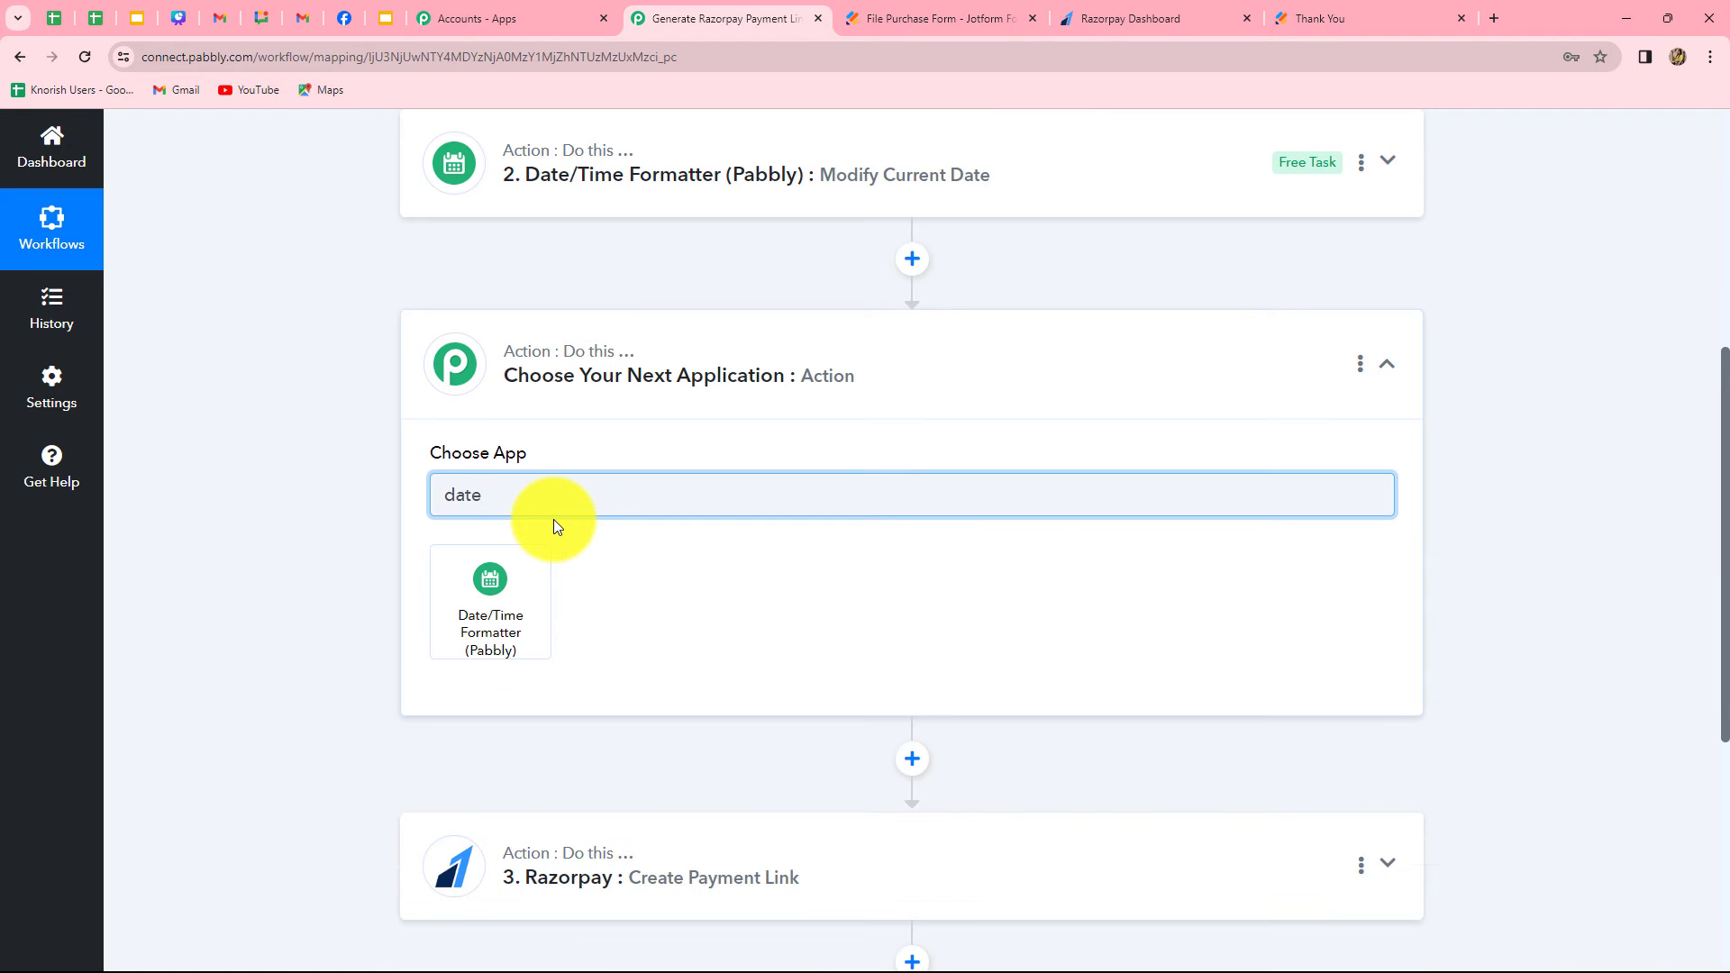
pyautogui.click(482, 622)
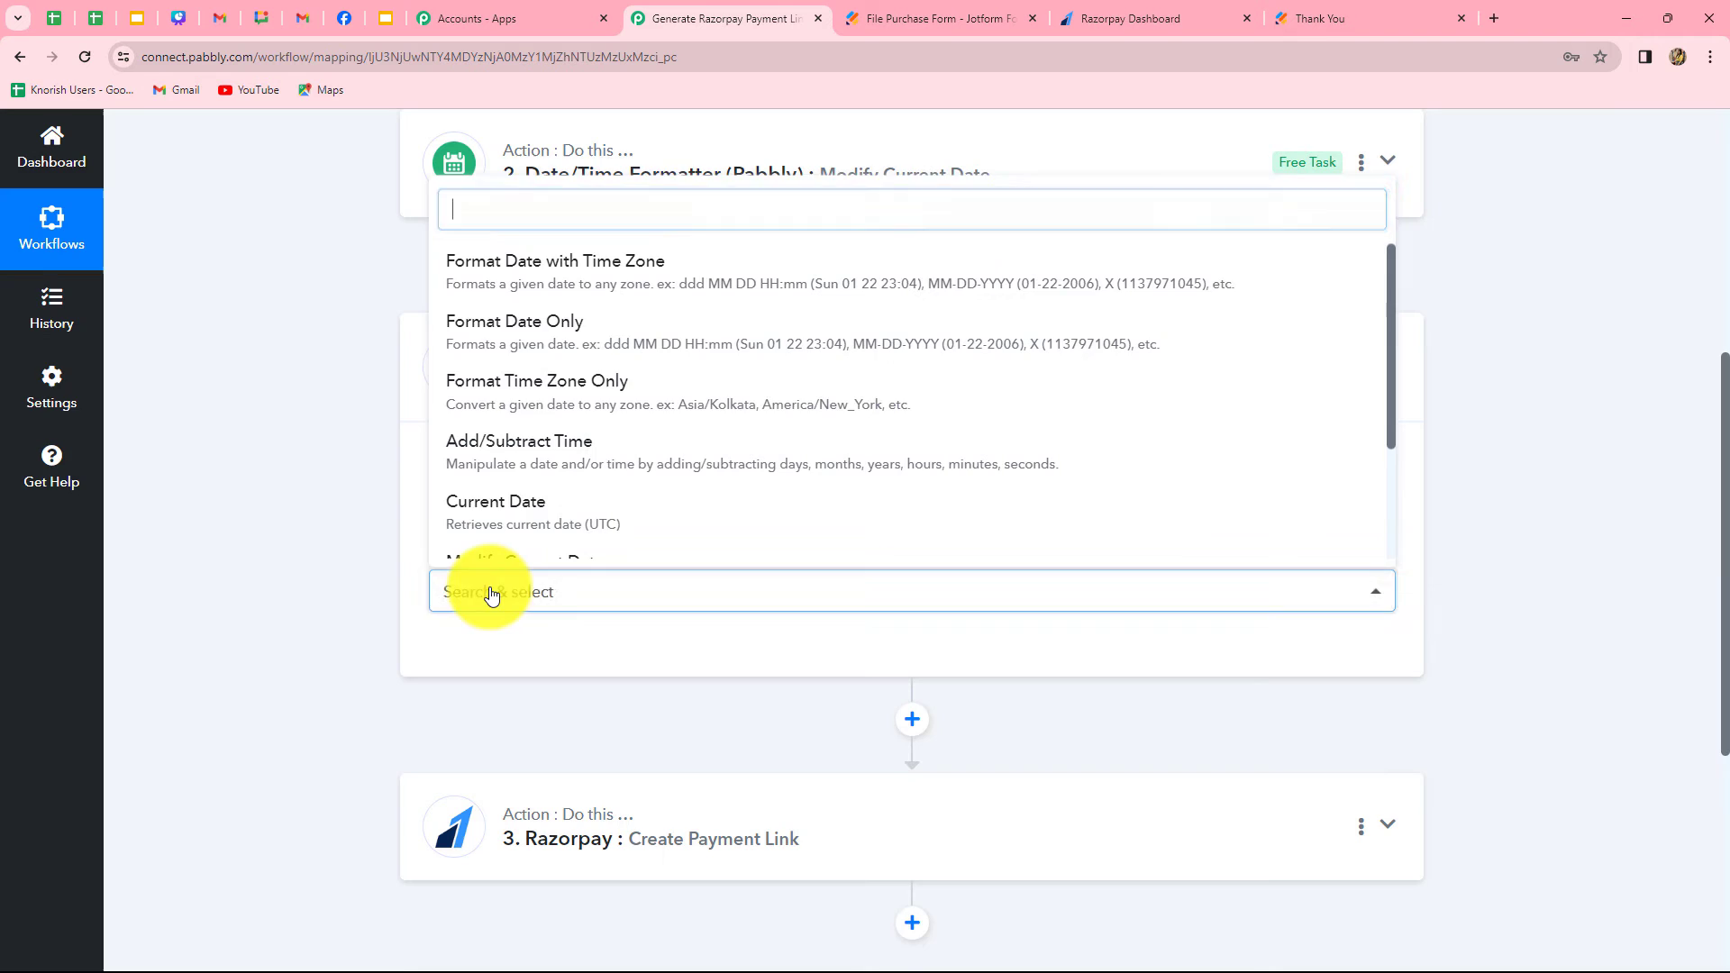
pyautogui.click(527, 338)
pyautogui.click(491, 654)
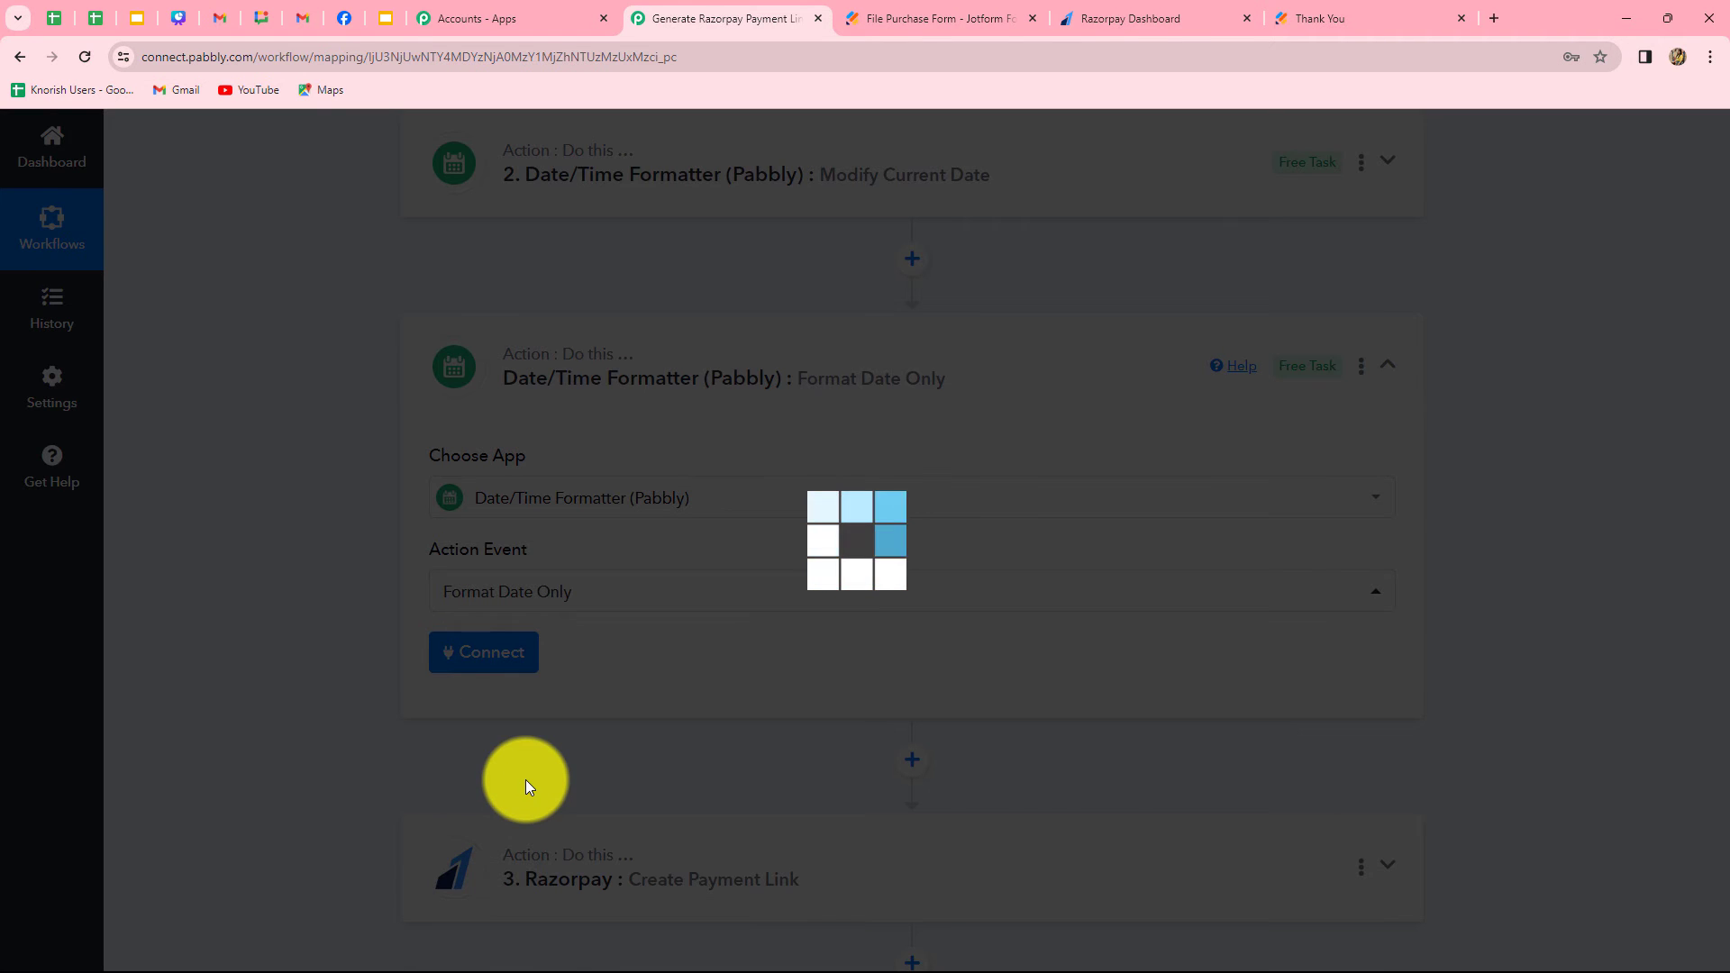
# Map the Format Date Only action's Date to the Result of the Modify Current Date step
pyautogui.scroll(-3, 529, 772)
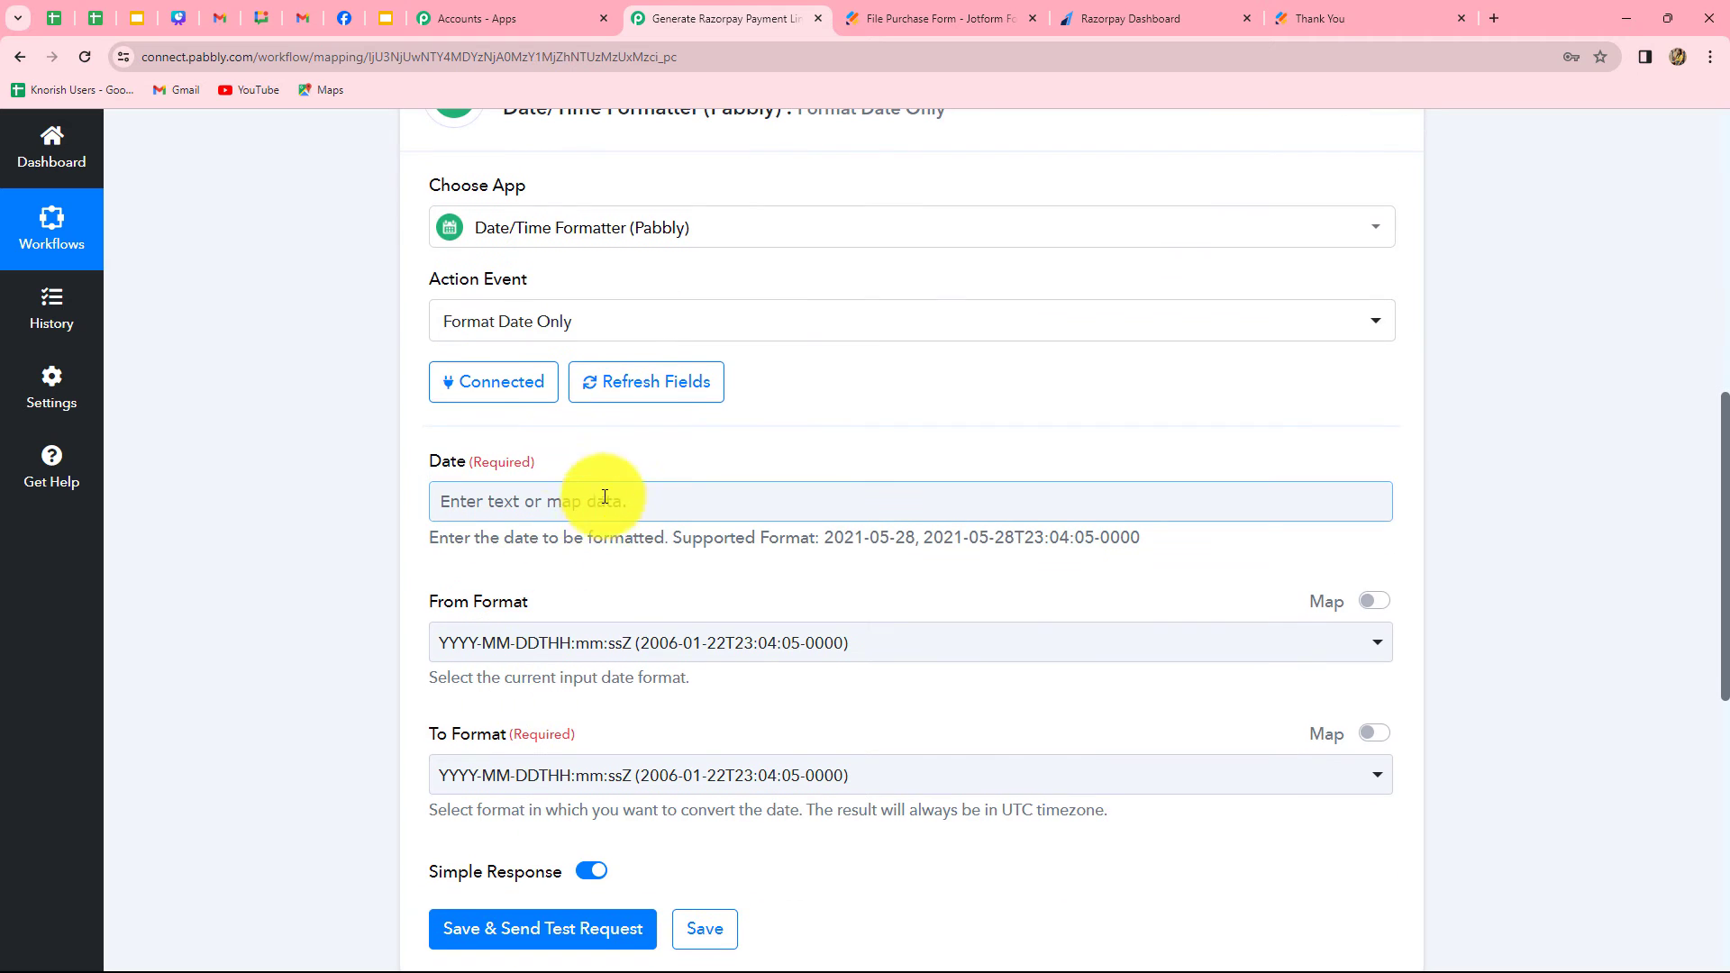
pyautogui.click(636, 505)
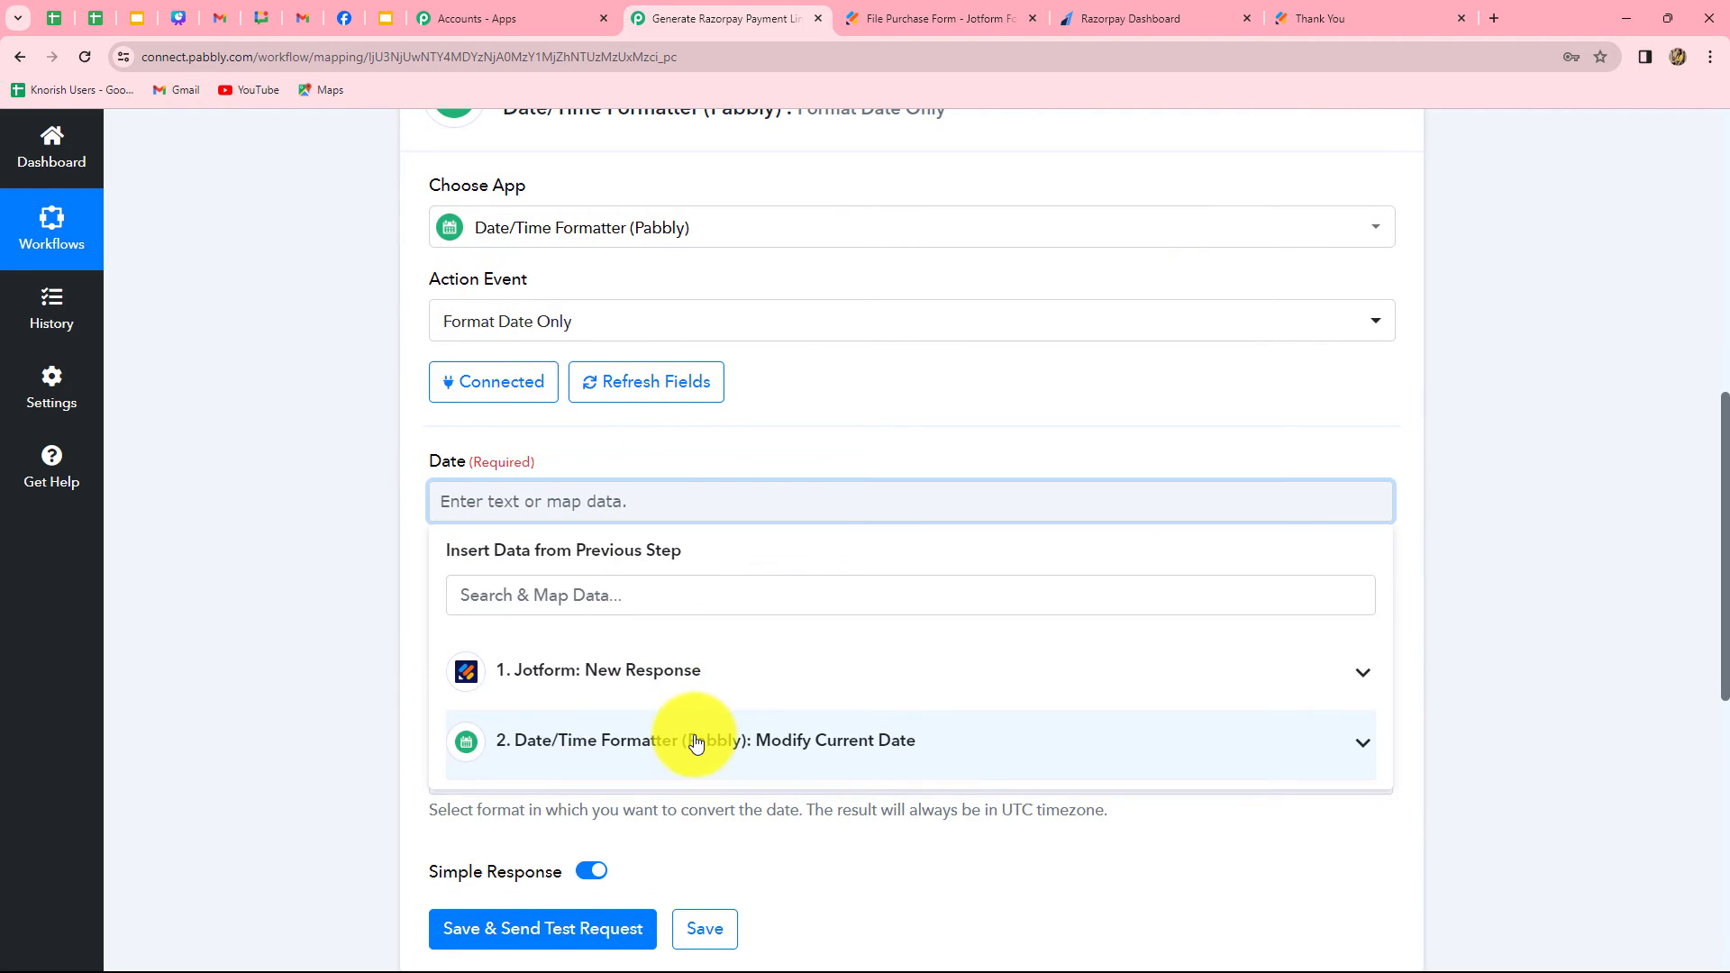
pyautogui.click(695, 733)
pyautogui.scroll(-2, 737, 791)
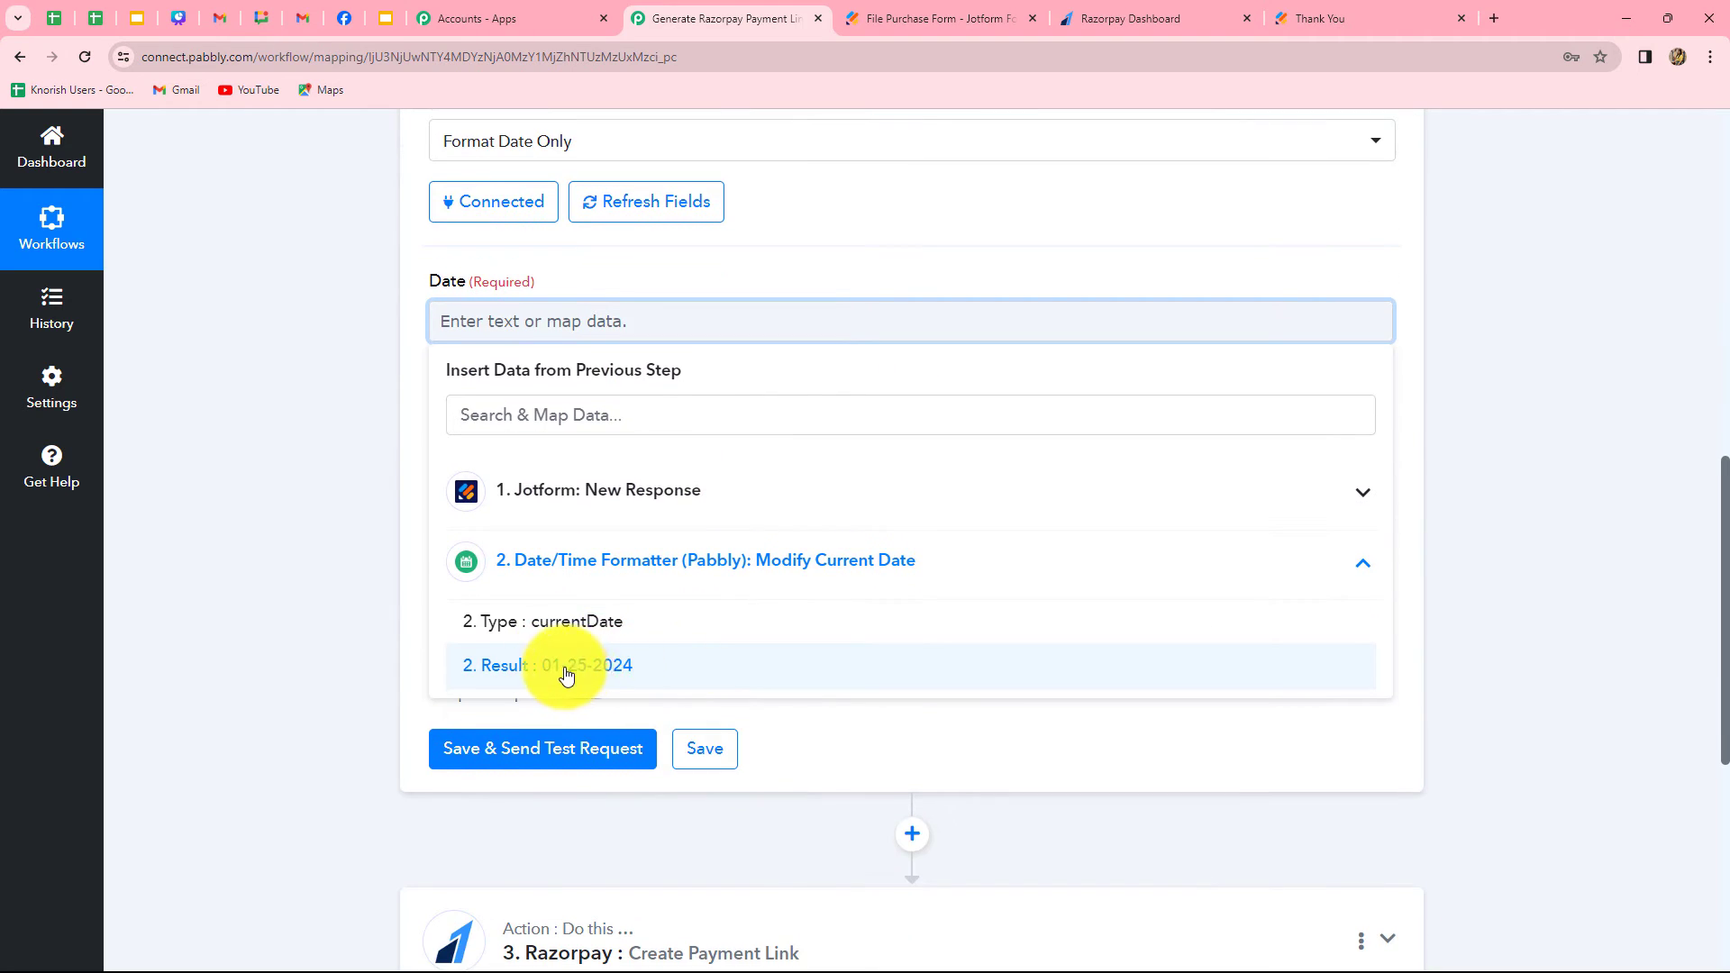
pyautogui.click(584, 673)
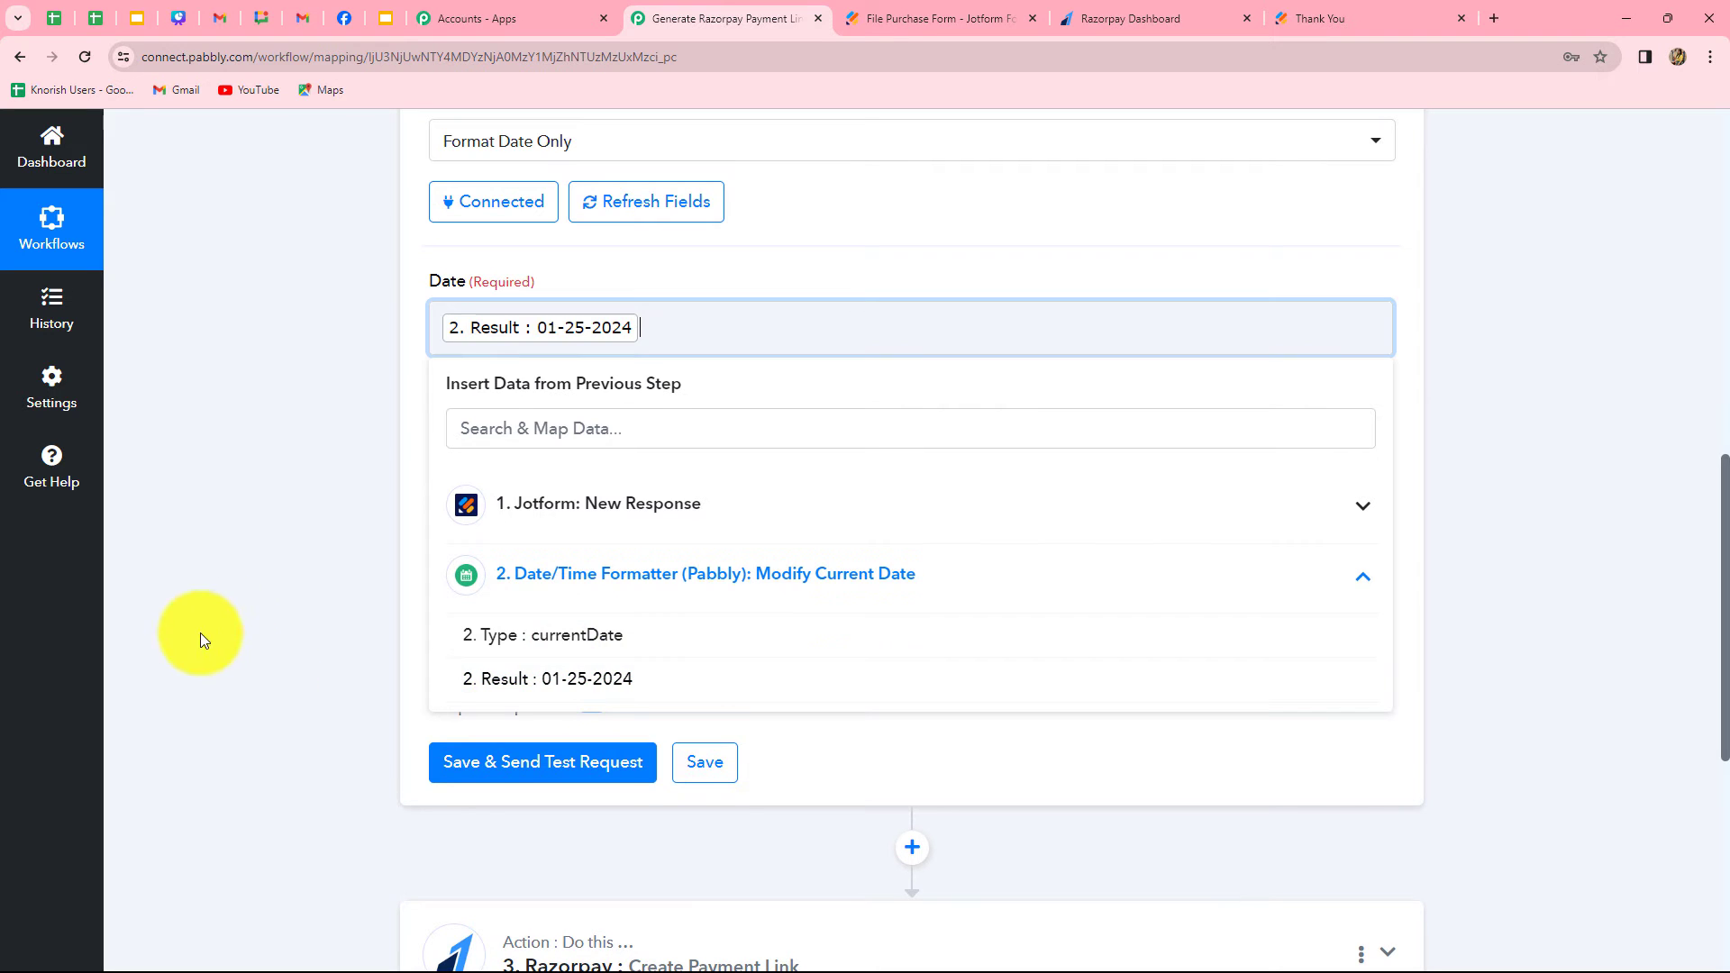
pyautogui.click(200, 632)
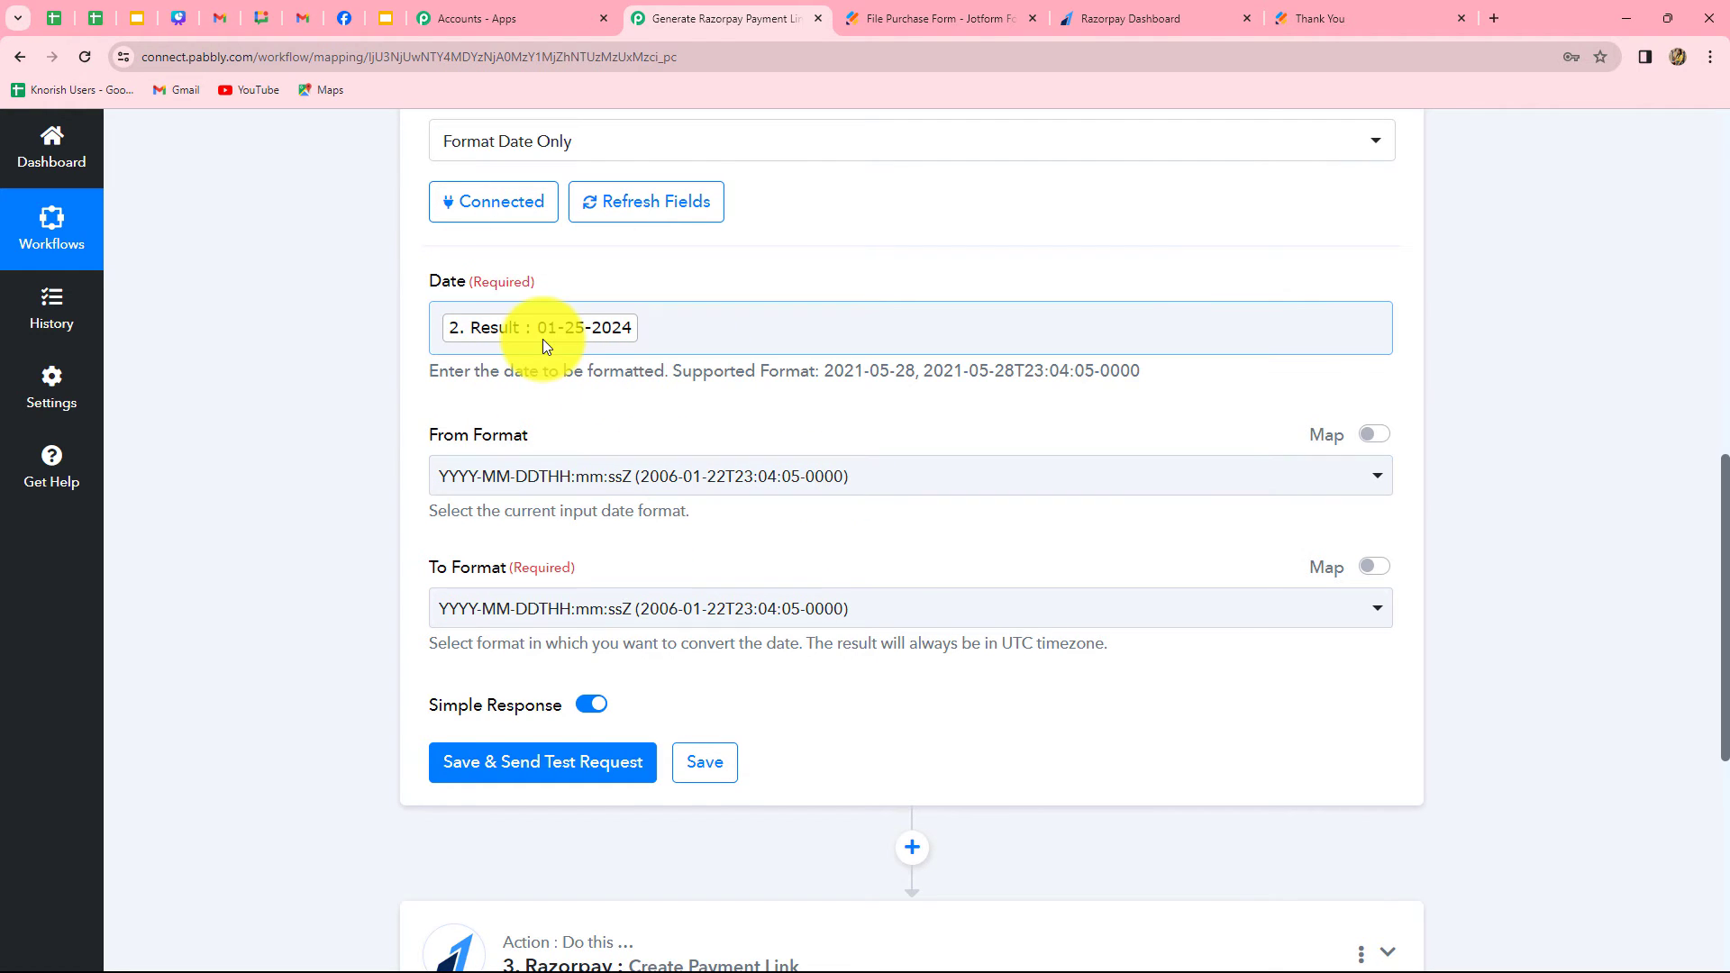
pyautogui.click(853, 483)
pyautogui.scroll(-2, 675, 722)
pyautogui.scroll(-1, 642, 744)
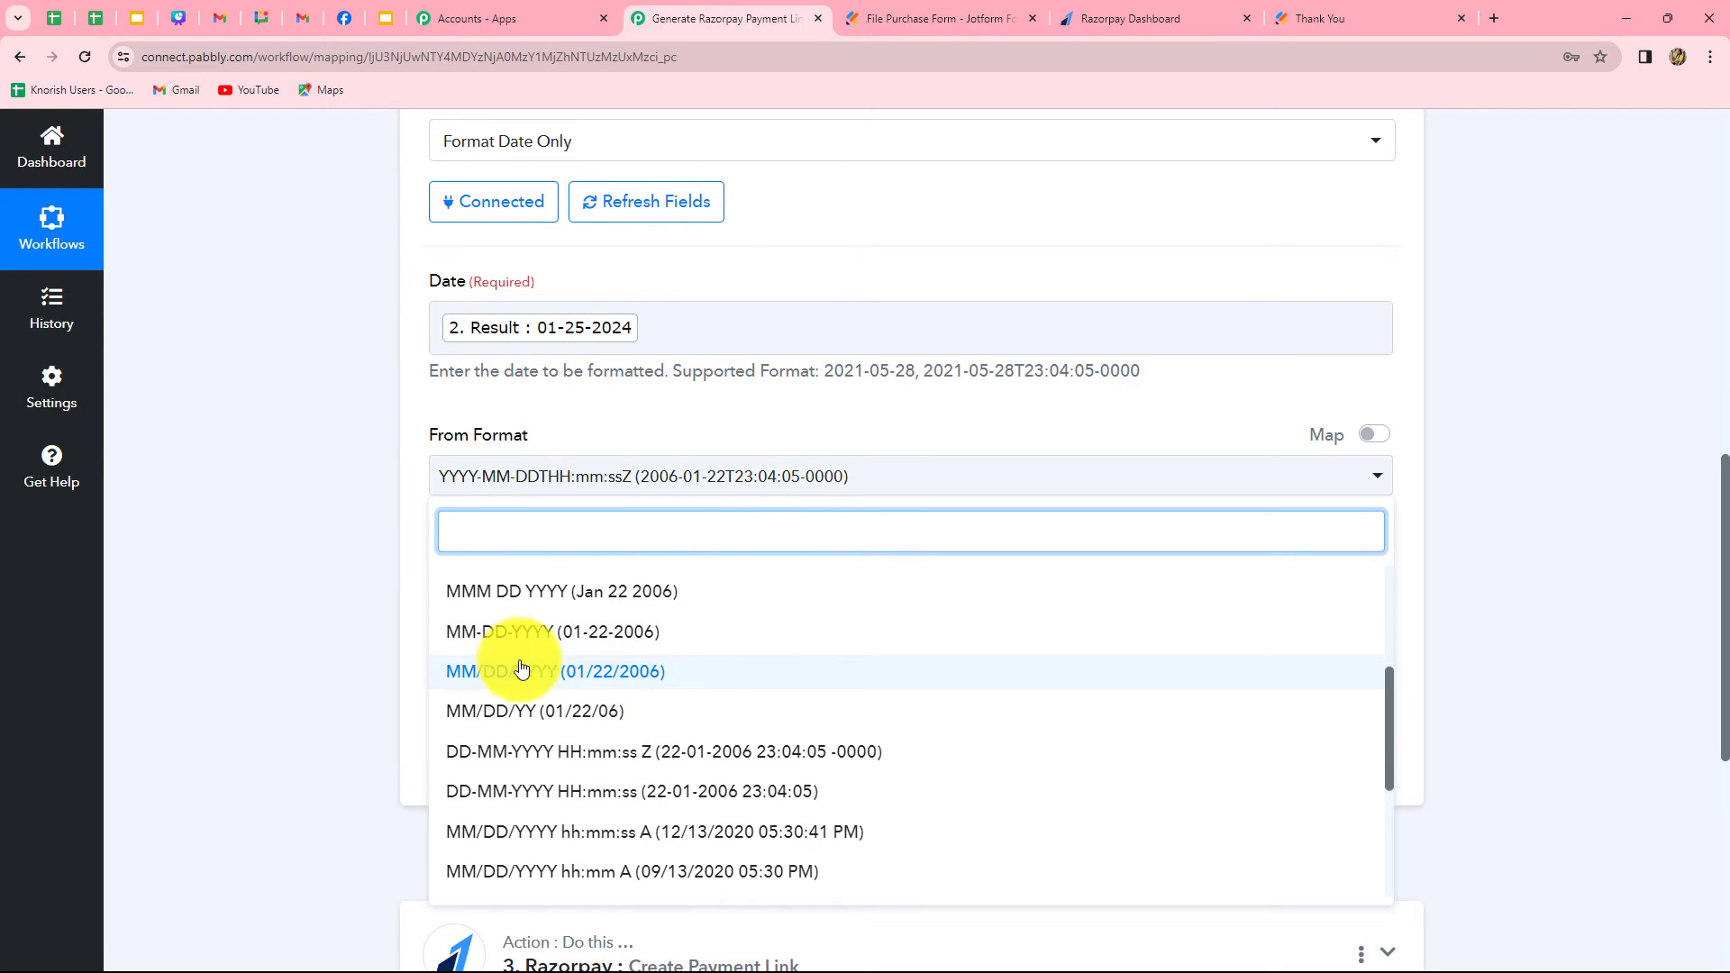
pyautogui.click(553, 633)
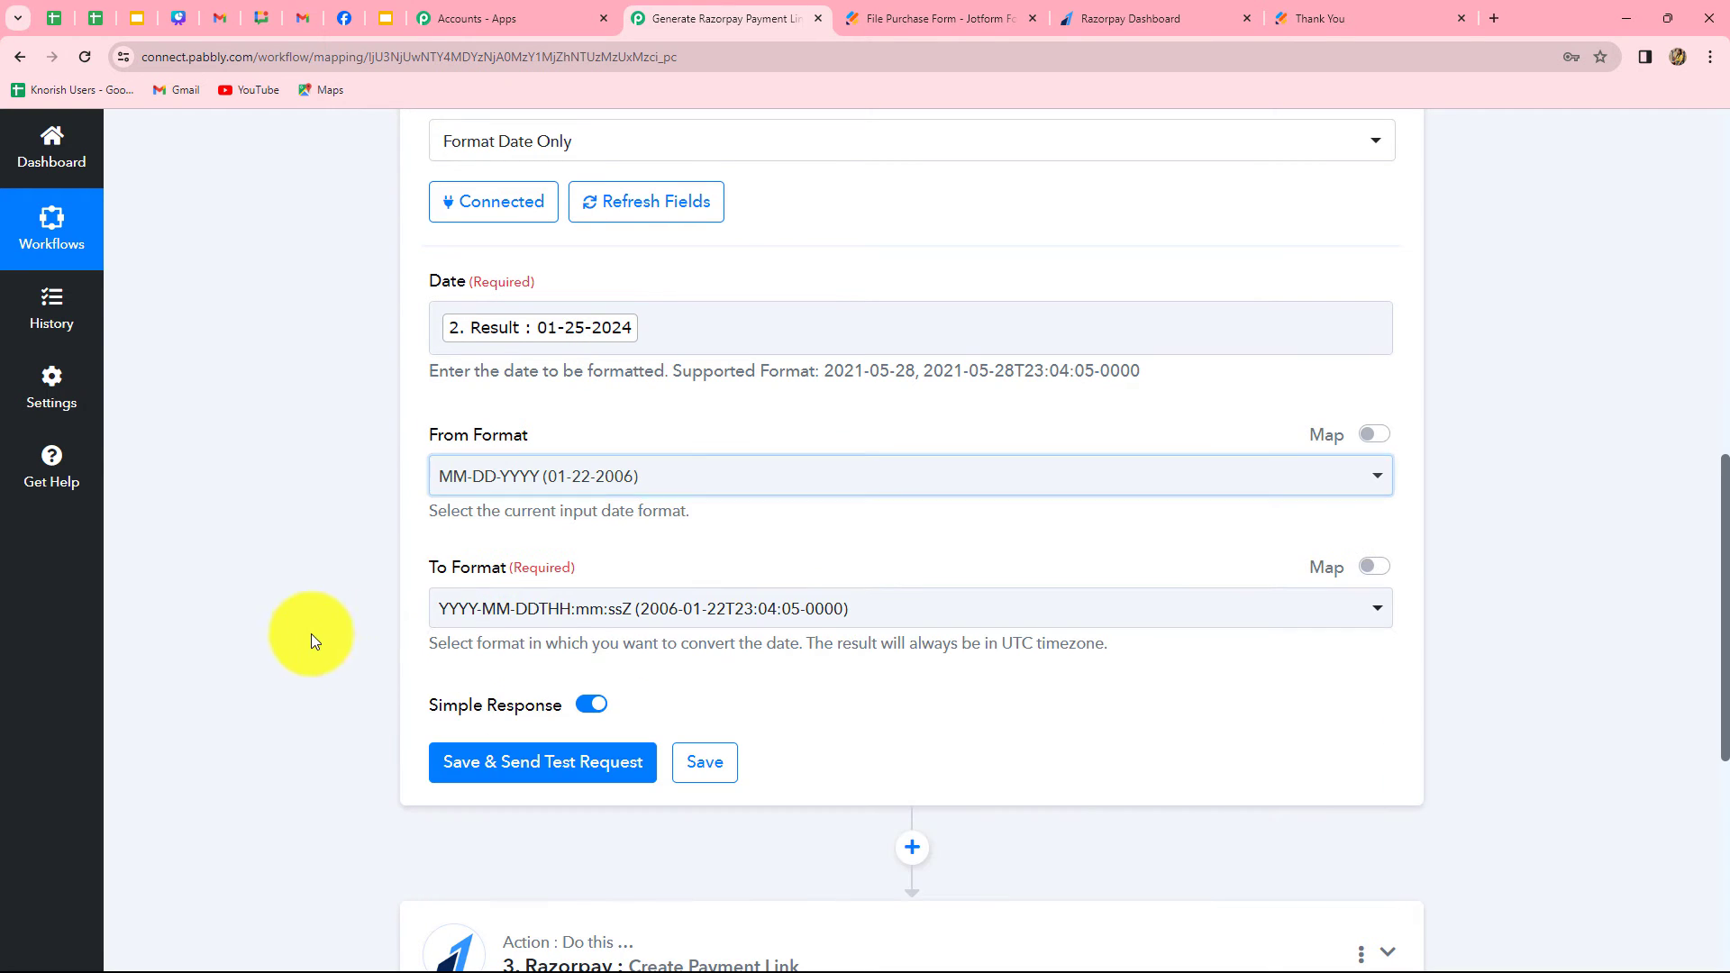
pyautogui.click(577, 614)
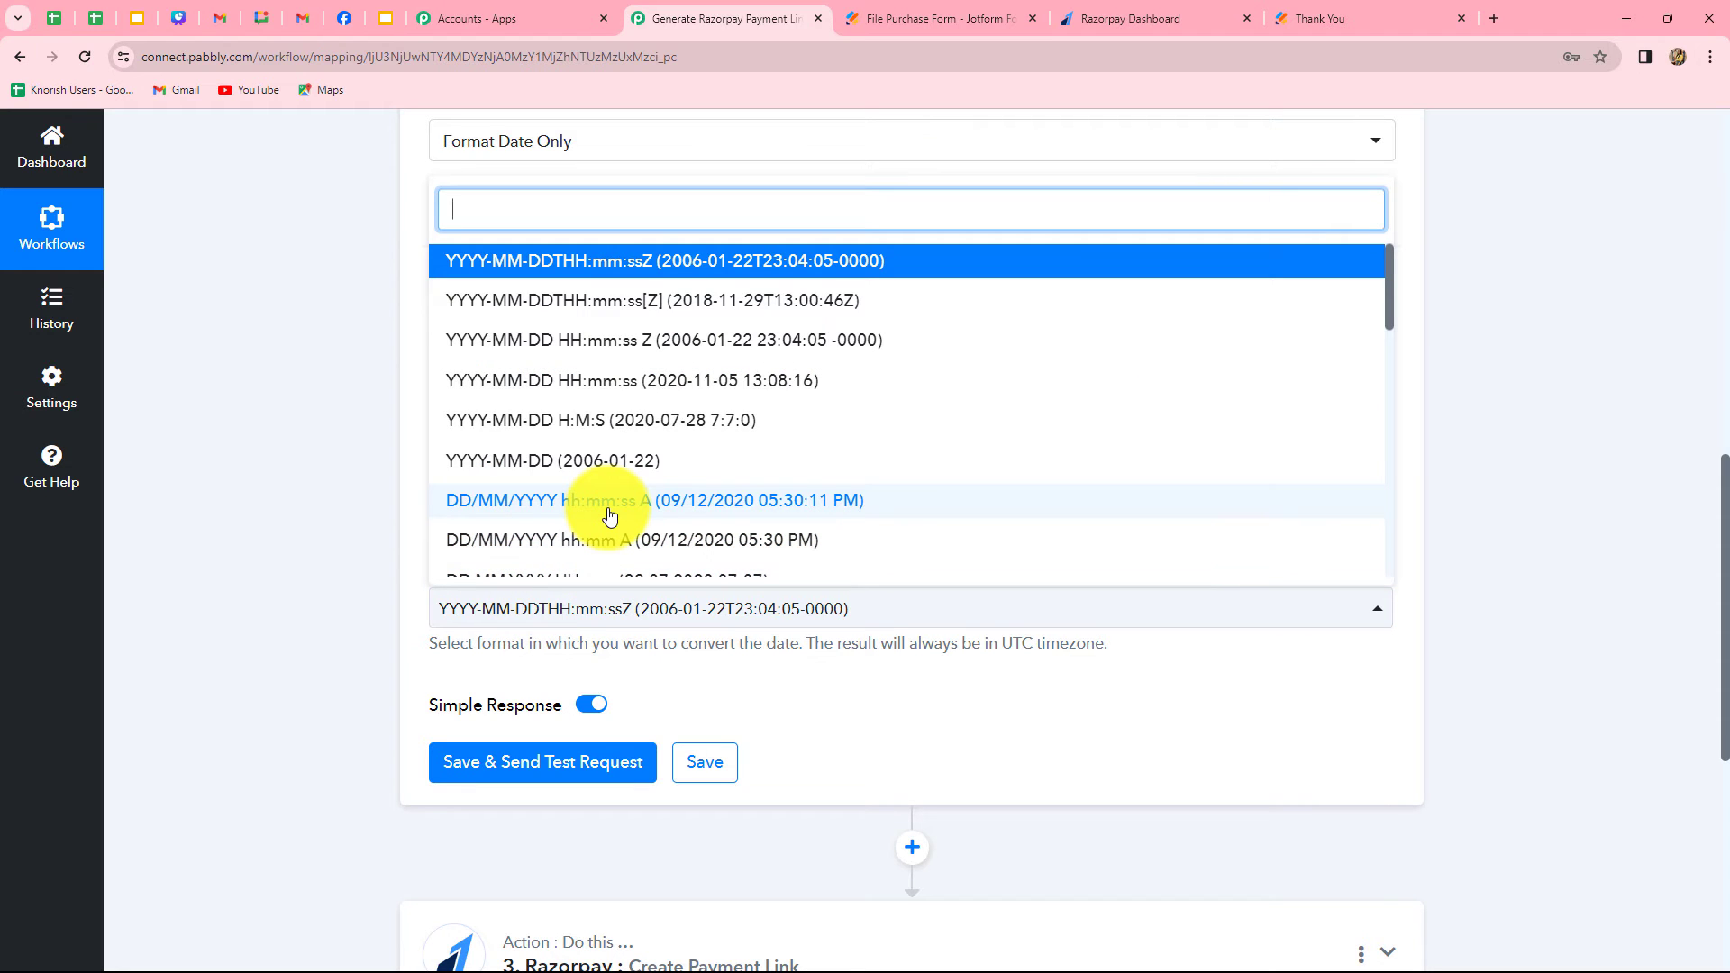
pyautogui.scroll(-10, 609, 515)
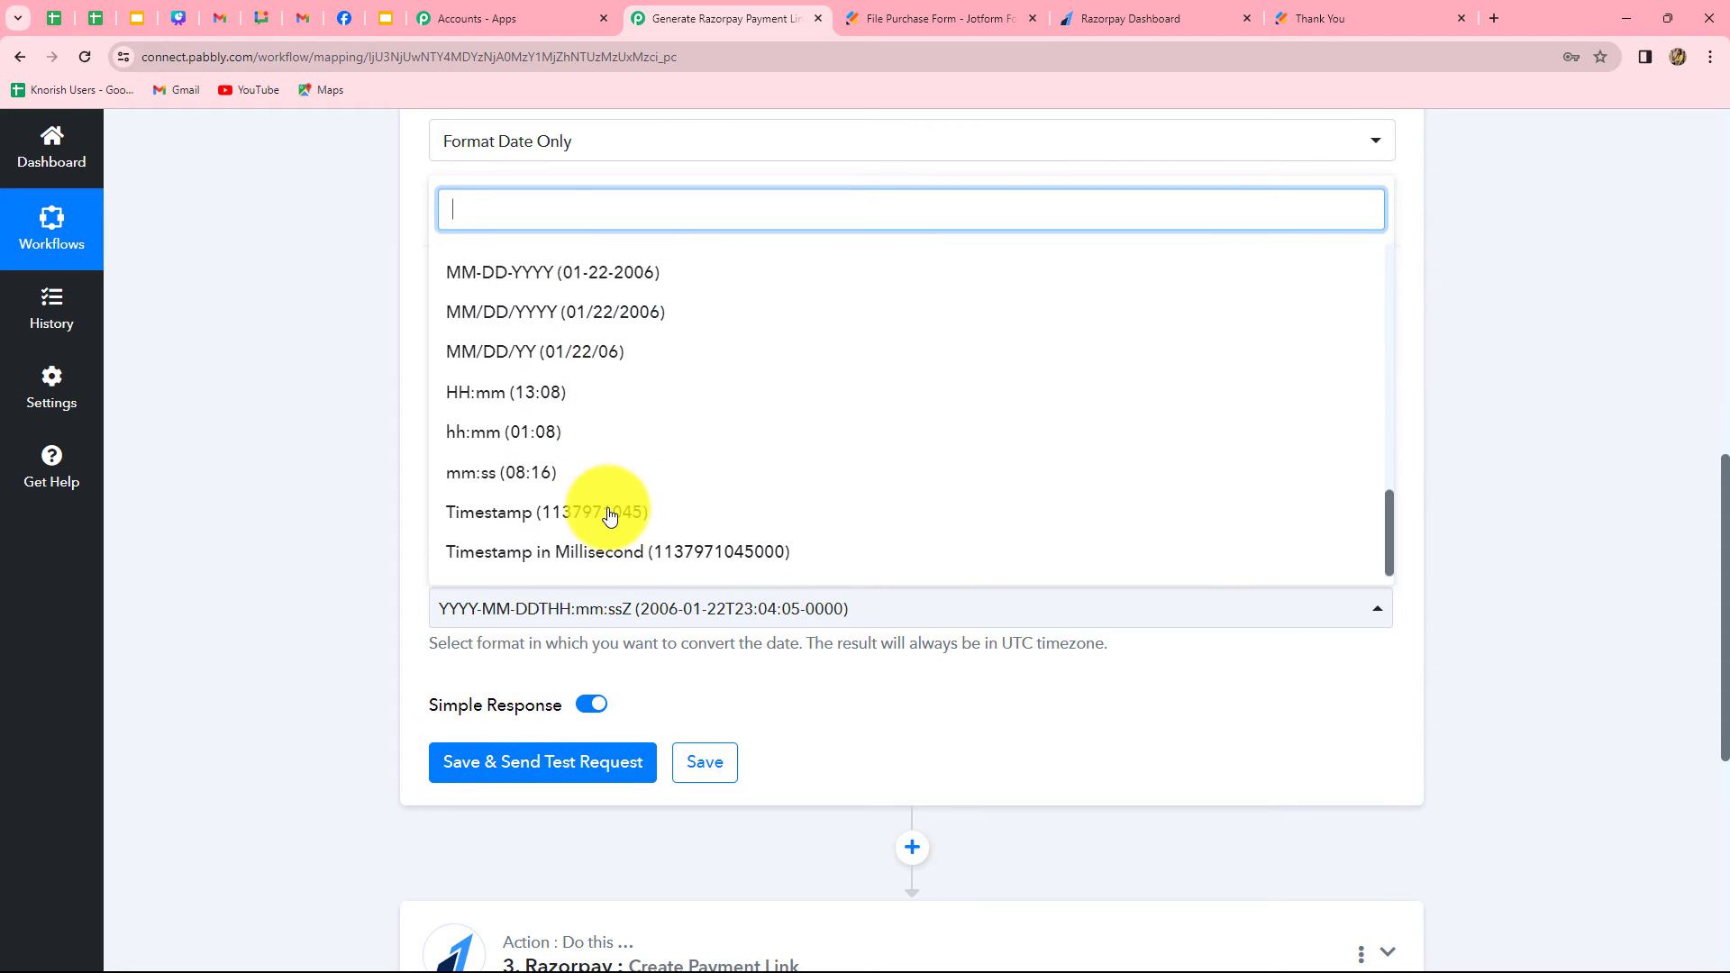
pyautogui.click(577, 511)
# Save the Format Date Only action with a test request and check the Result timestamp in the received response
pyautogui.click(459, 761)
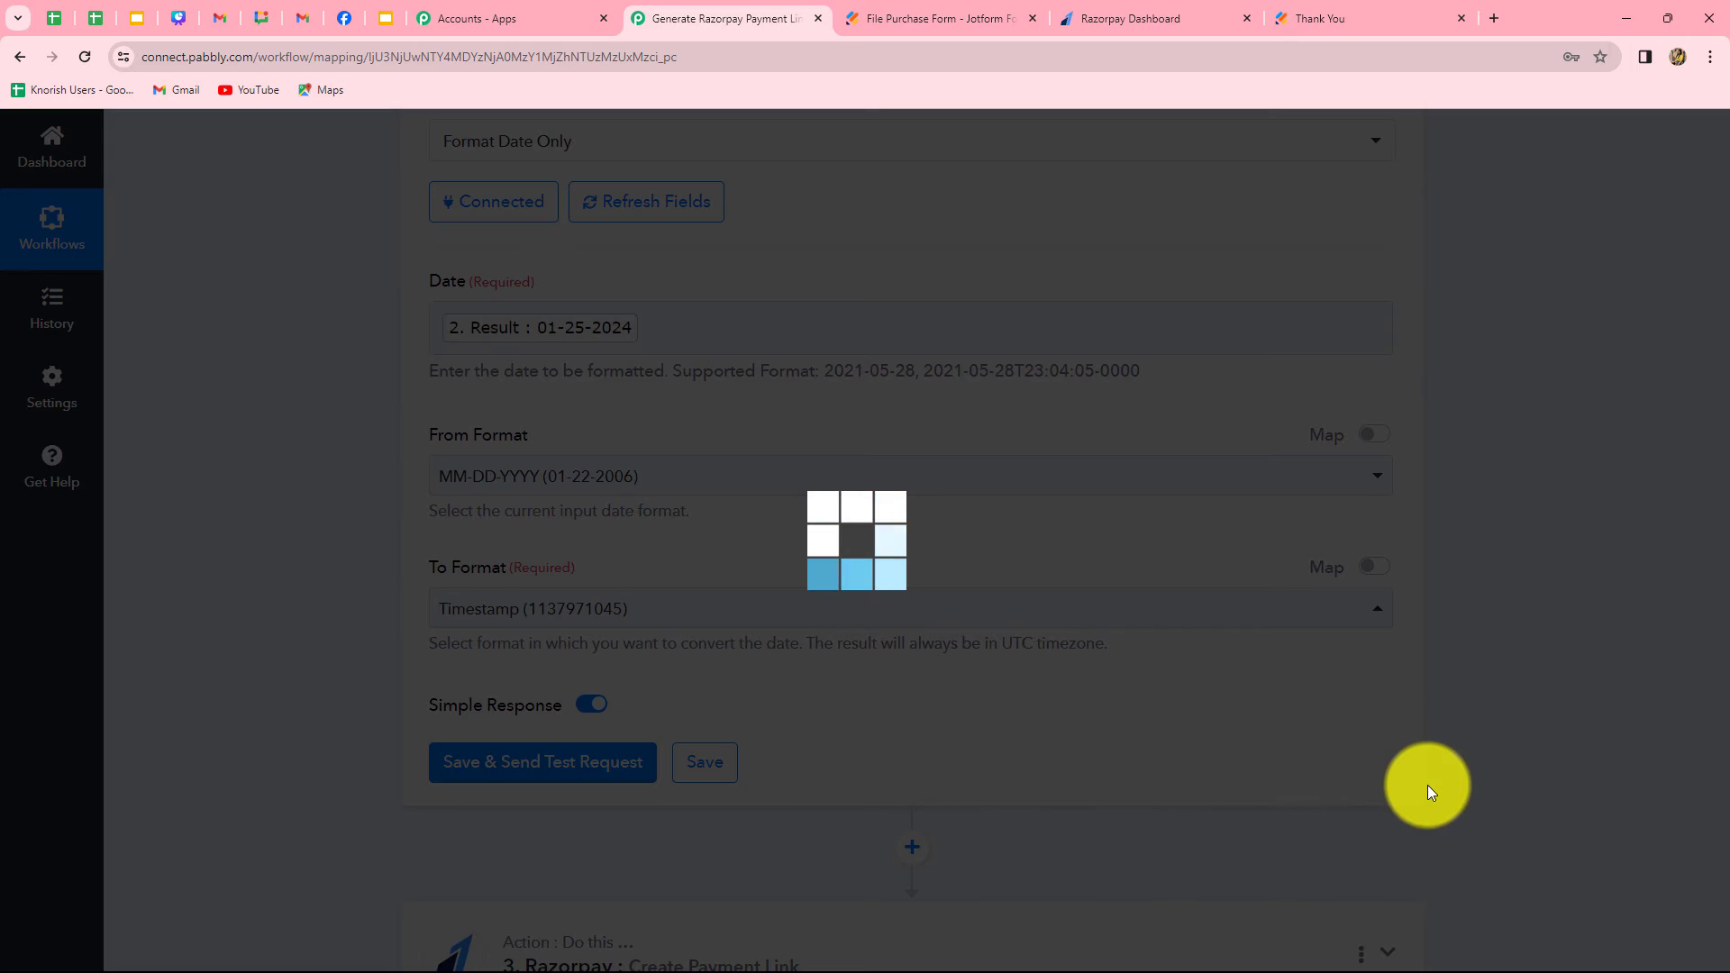
pyautogui.scroll(-4, 1663, 733)
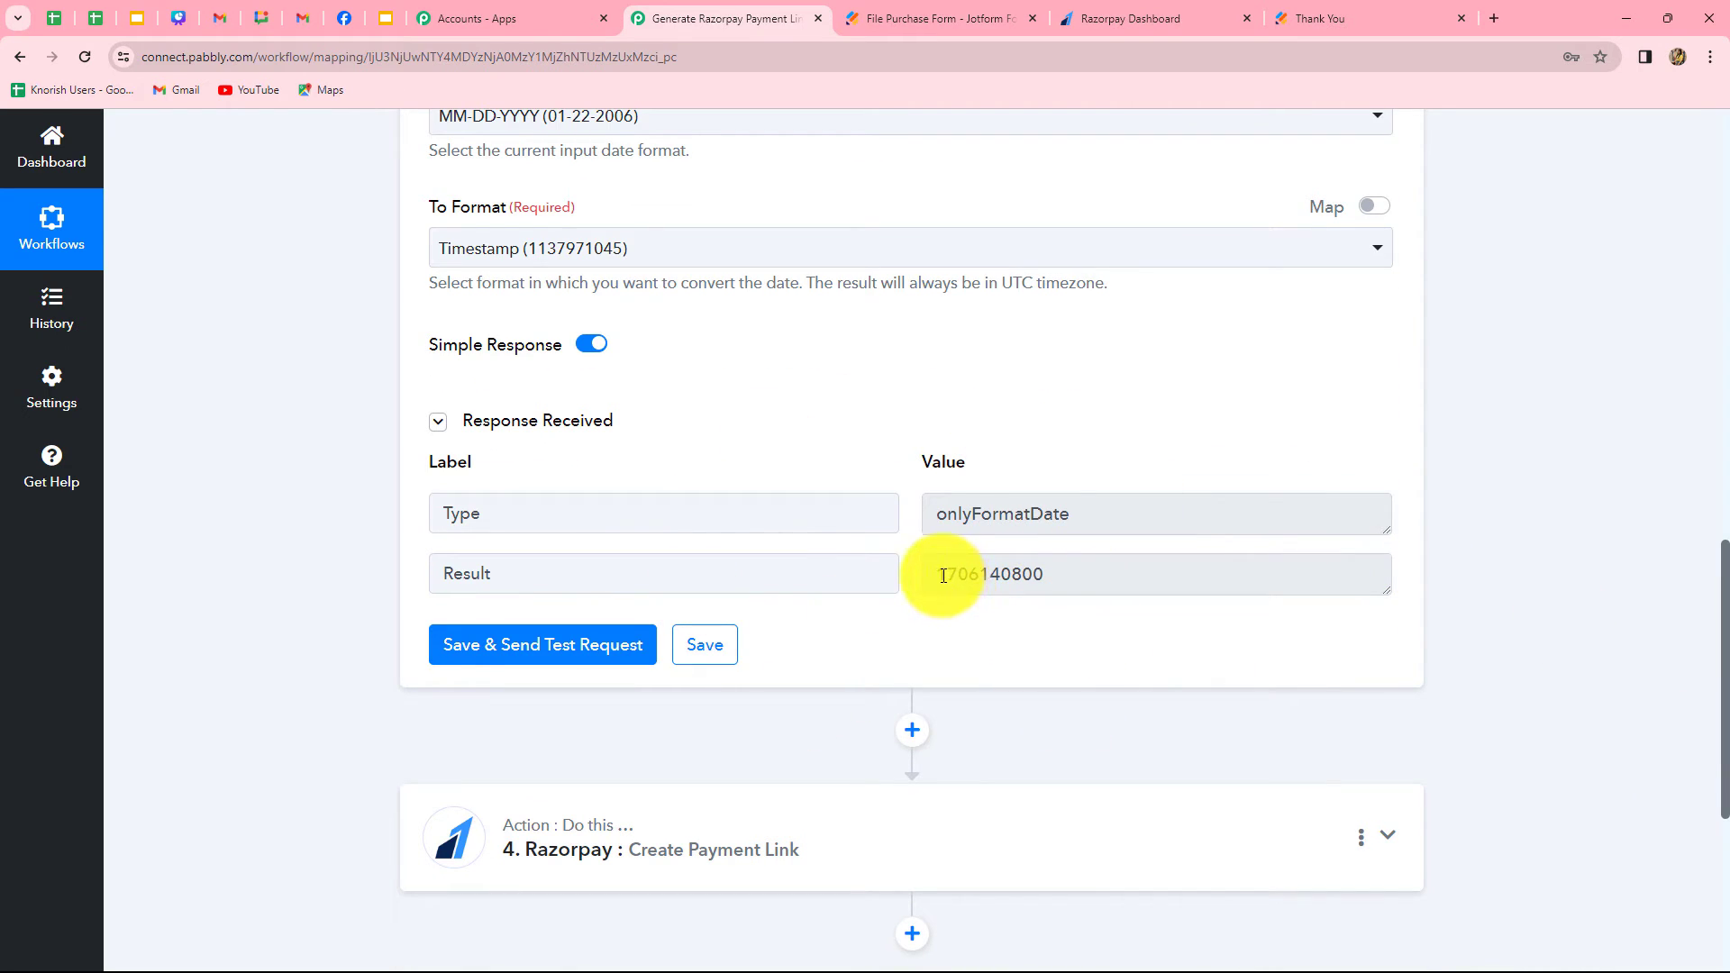
pyautogui.moveTo(944, 576); pyautogui.dragTo(1051, 579)
# Map the Expire field of the Razorpay Create Payment Link action to the Result of the Format Date Only step
pyautogui.scroll(-3, 1060, 734)
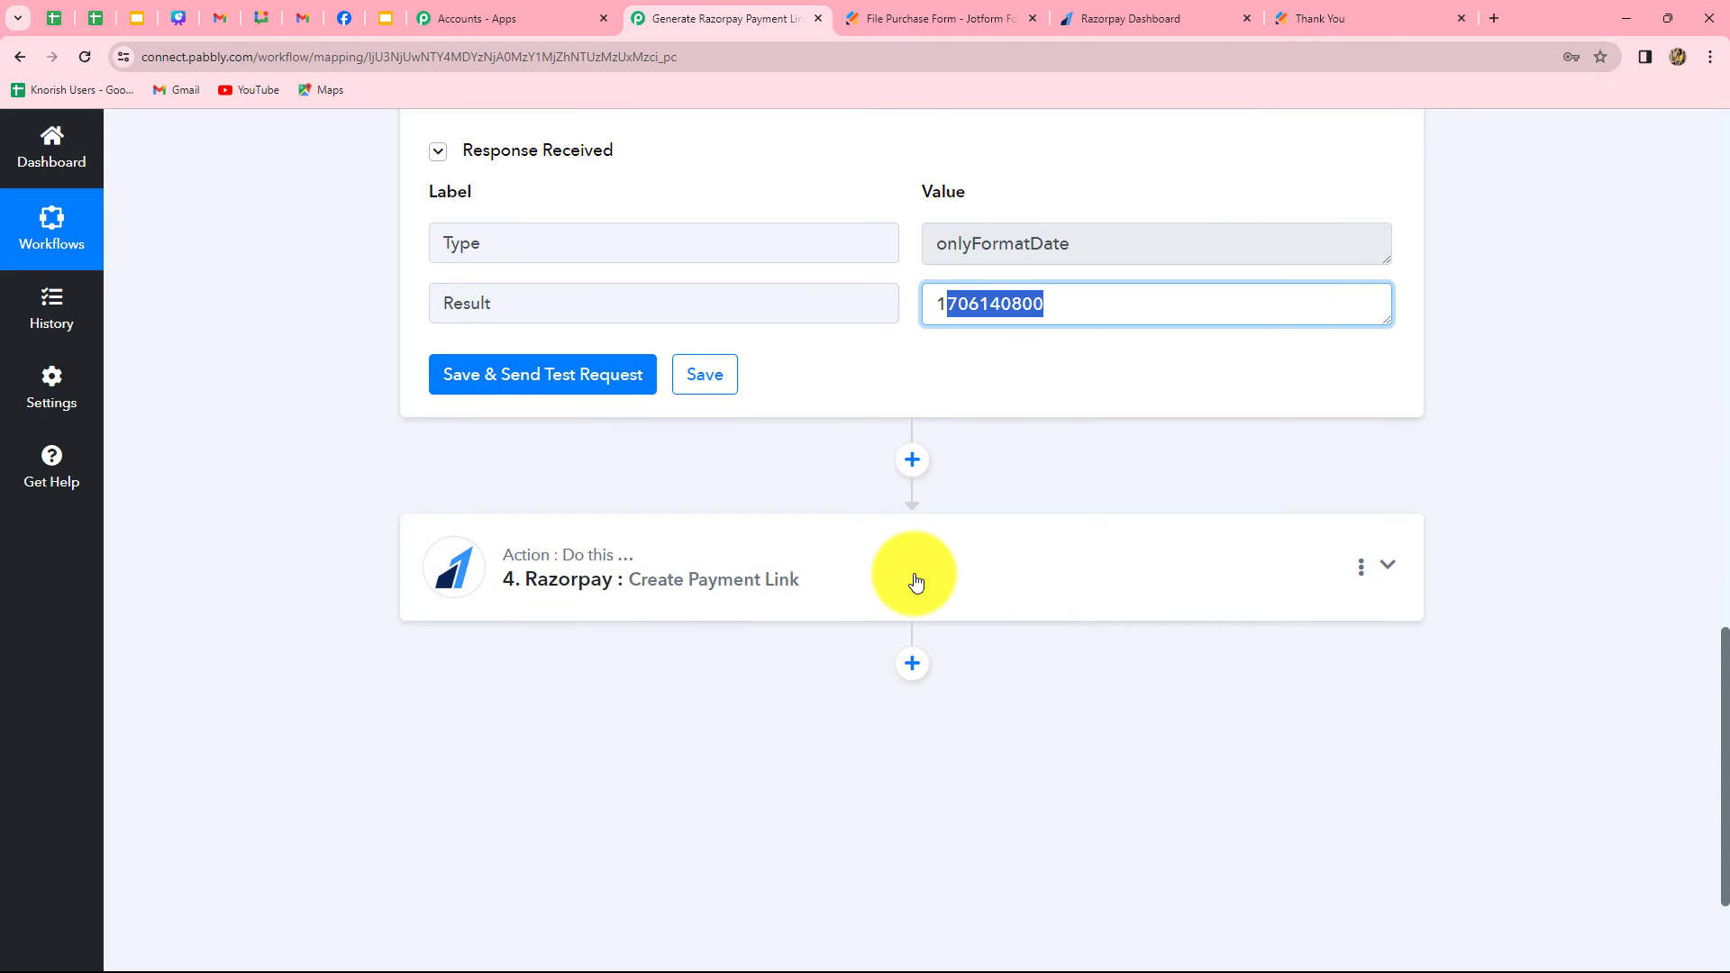
pyautogui.click(915, 581)
pyautogui.scroll(-15, 955, 793)
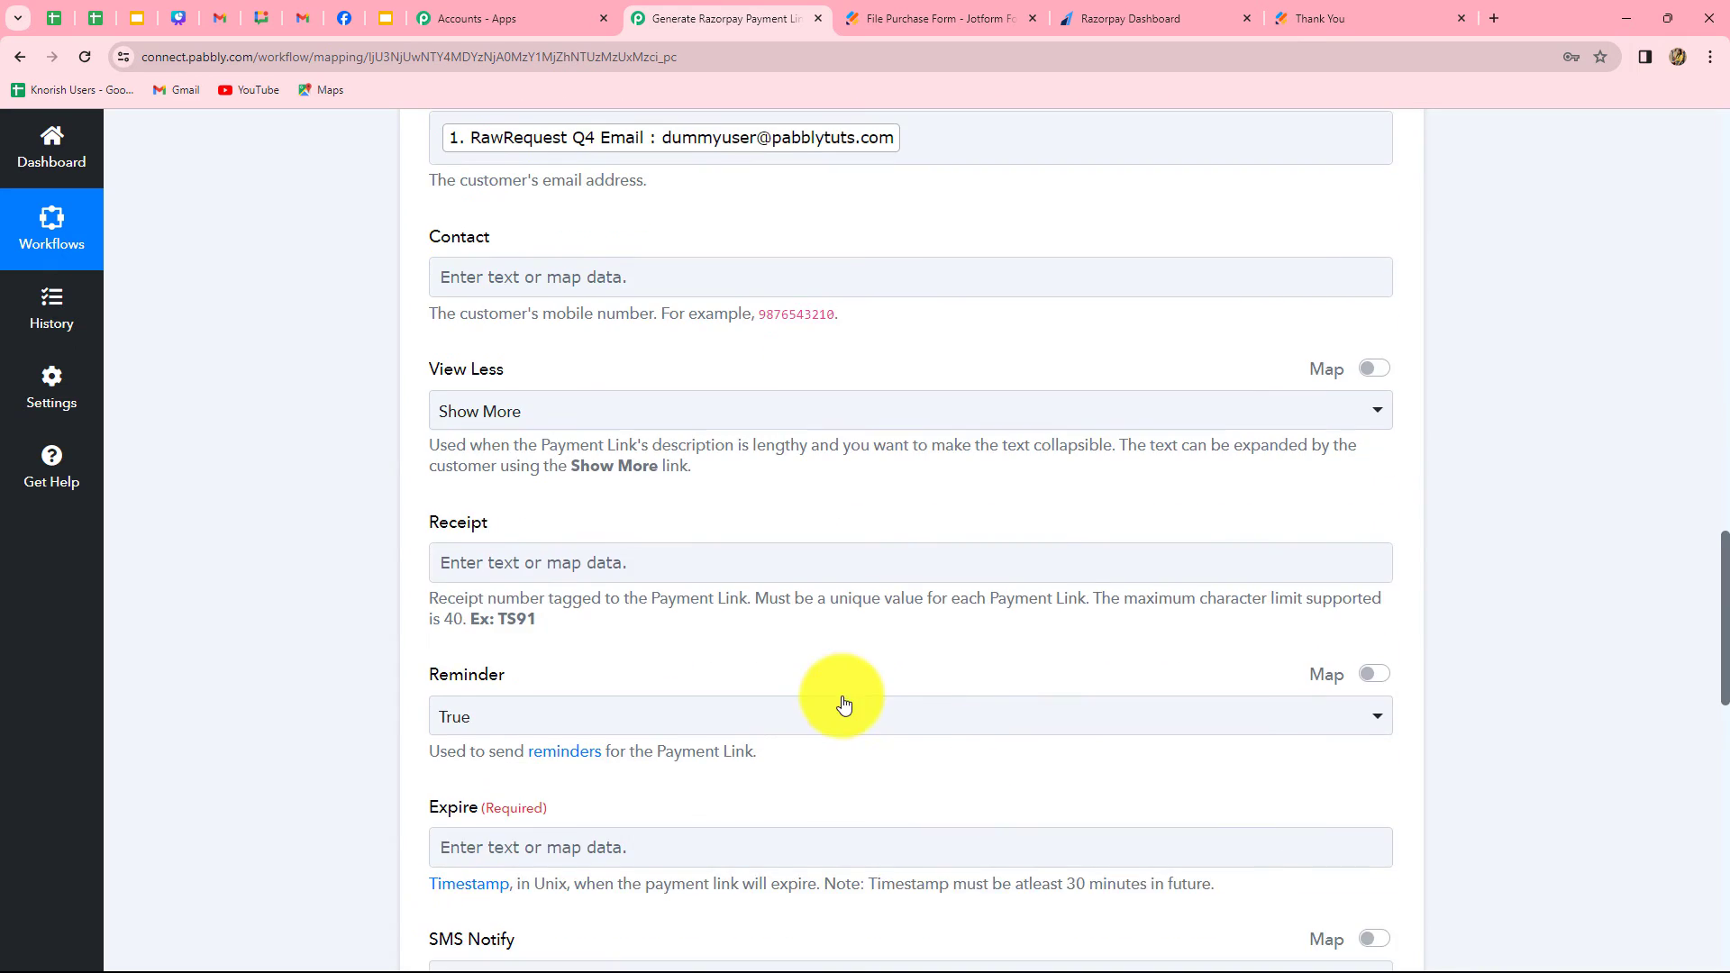
pyautogui.scroll(2, 621, 520)
pyautogui.scroll(-2, 555, 624)
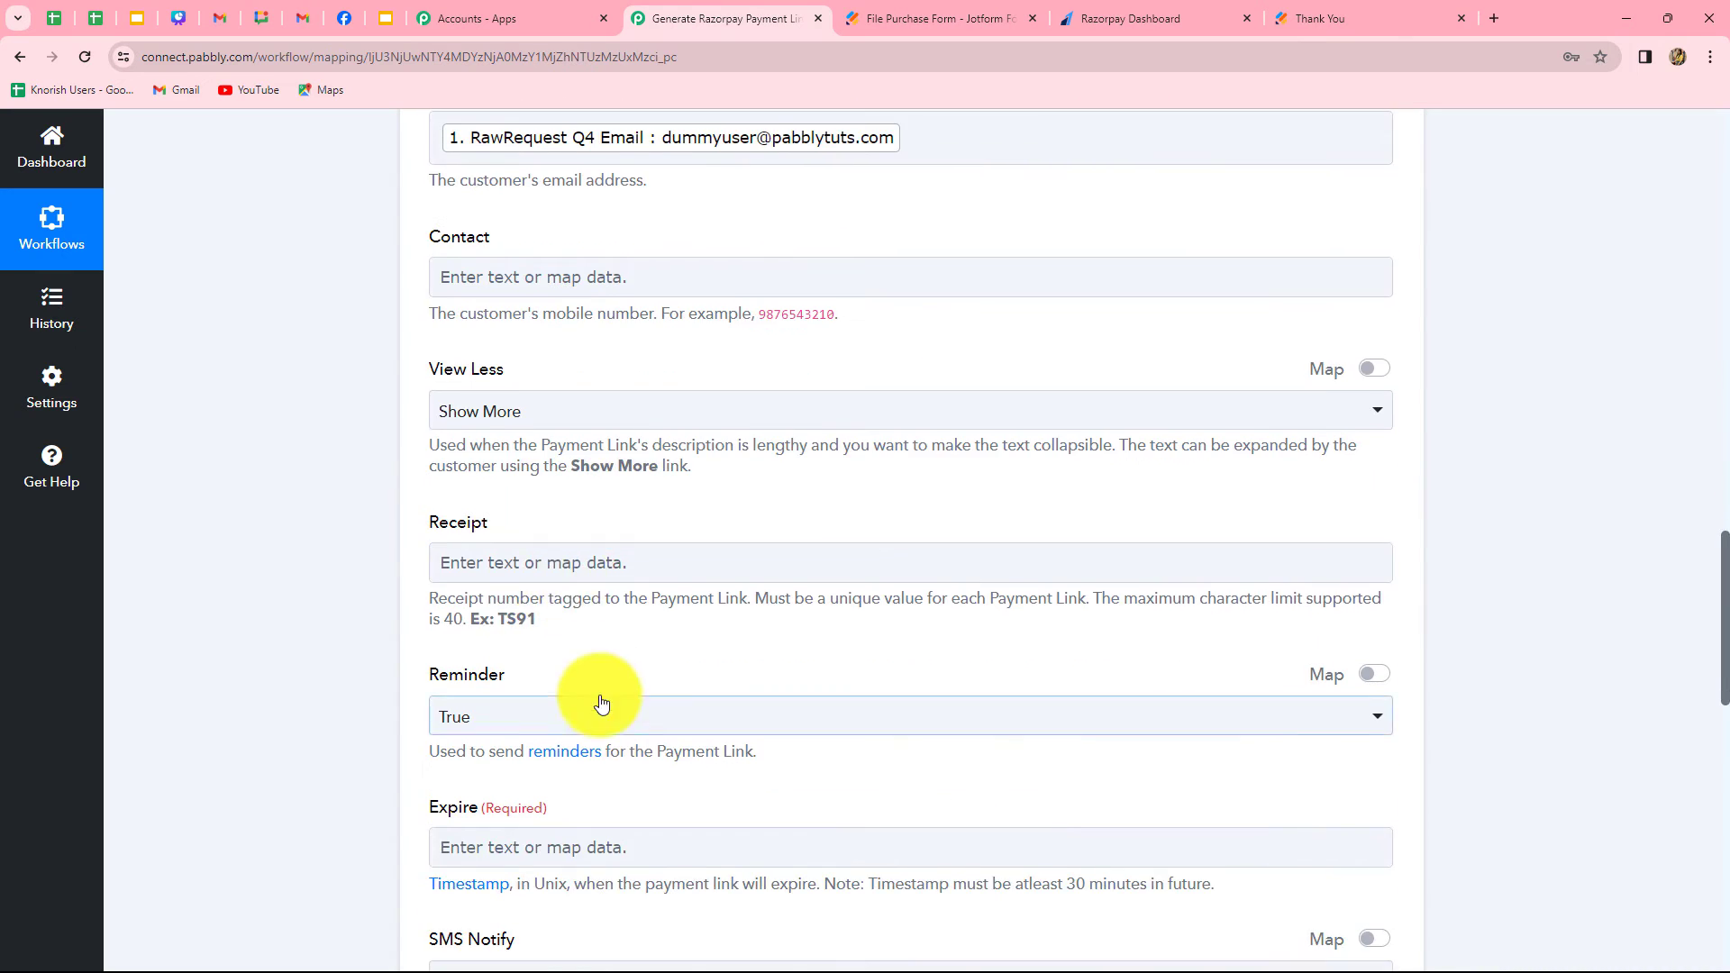
pyautogui.scroll(-3, 603, 649)
pyautogui.click(608, 581)
pyautogui.scroll(-2, 711, 703)
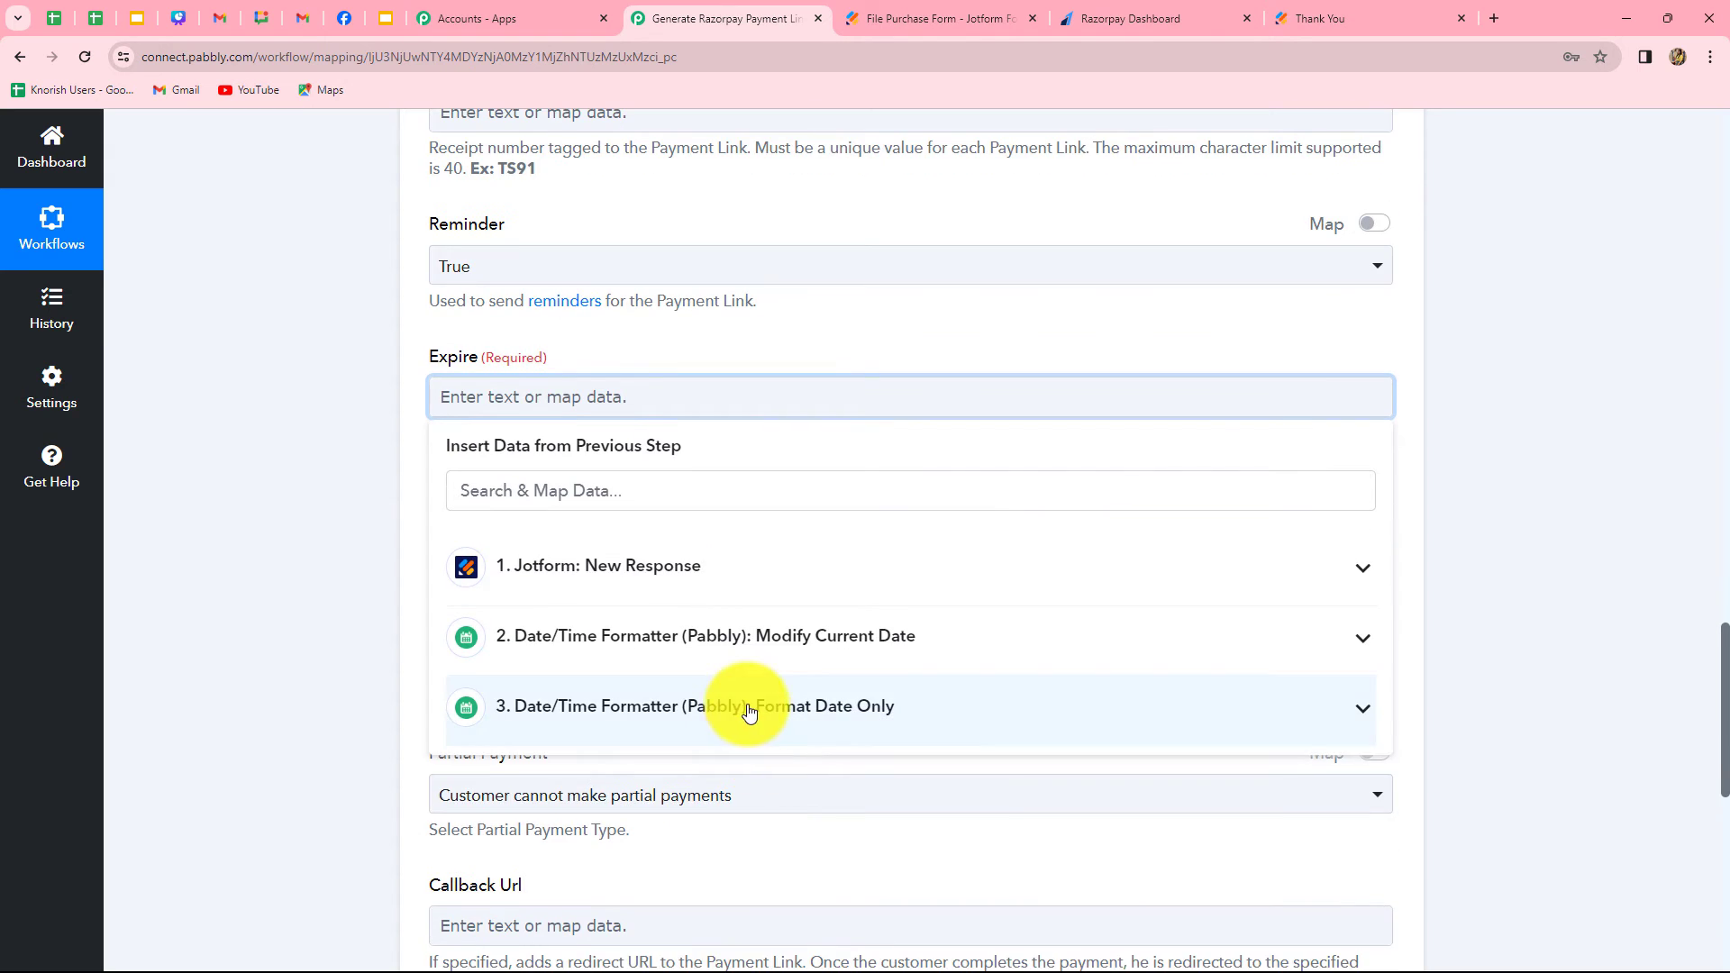
pyautogui.click(748, 710)
pyautogui.click(714, 802)
pyautogui.click(285, 792)
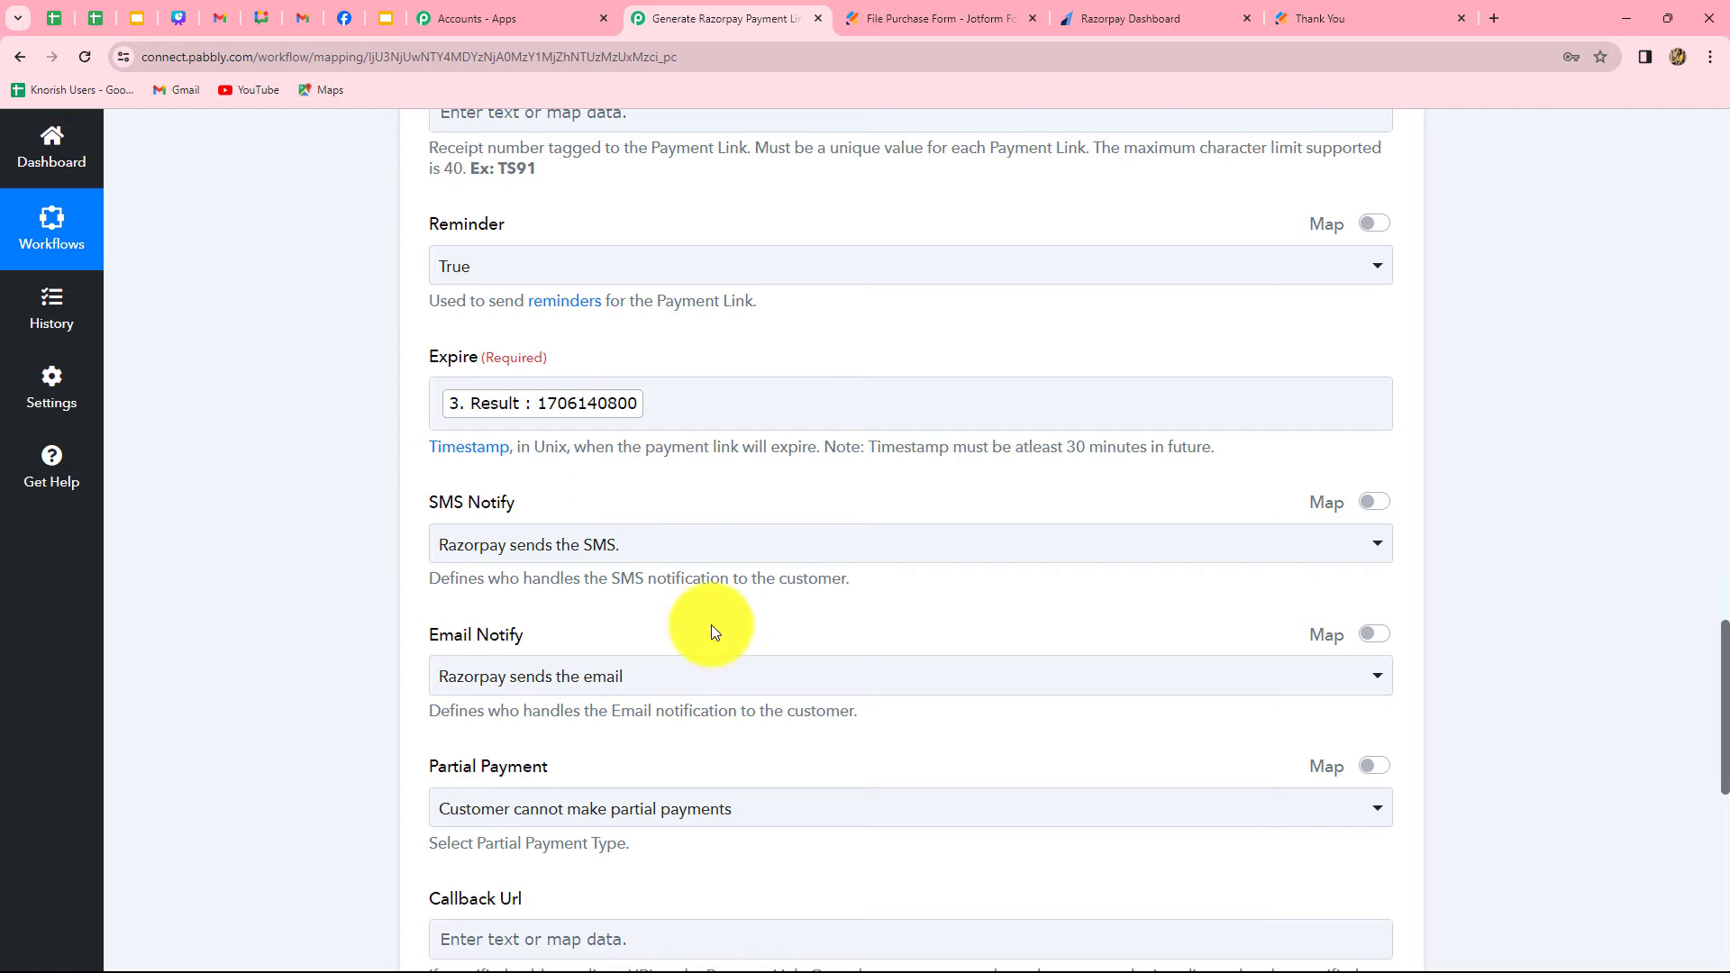
# Save the Razorpay Create Payment Link action with a test request and review the received response up to its Short Url
pyautogui.scroll(-3, 756, 694)
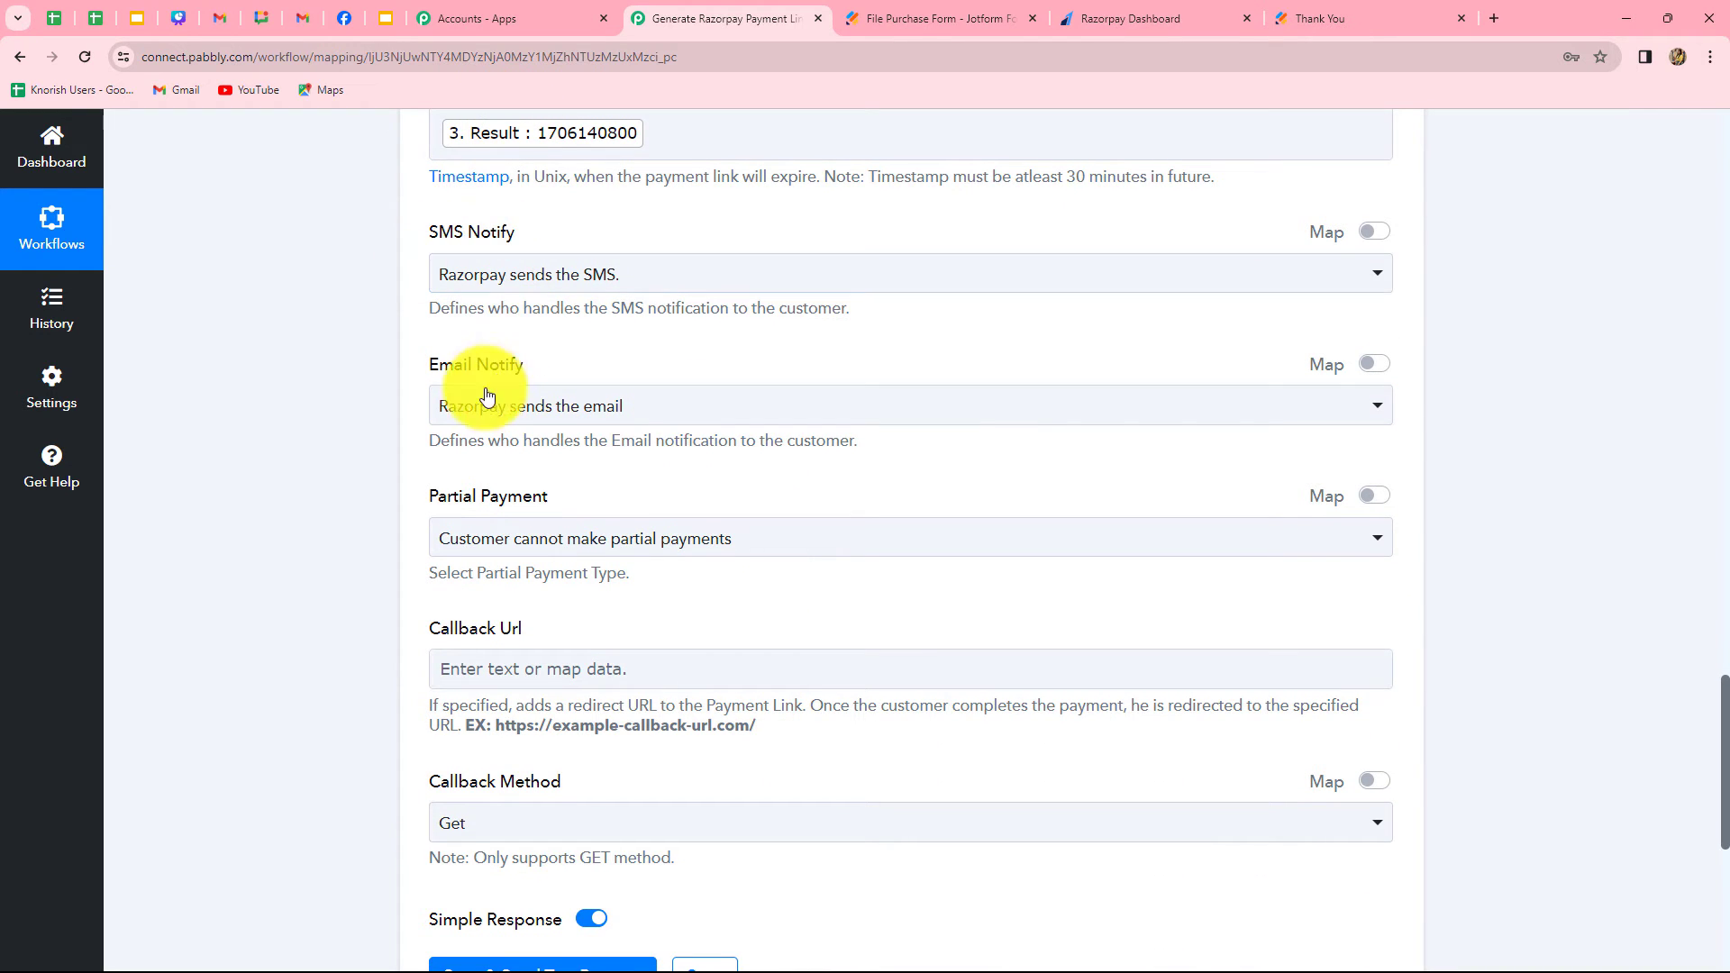
pyautogui.scroll(-6, 688, 678)
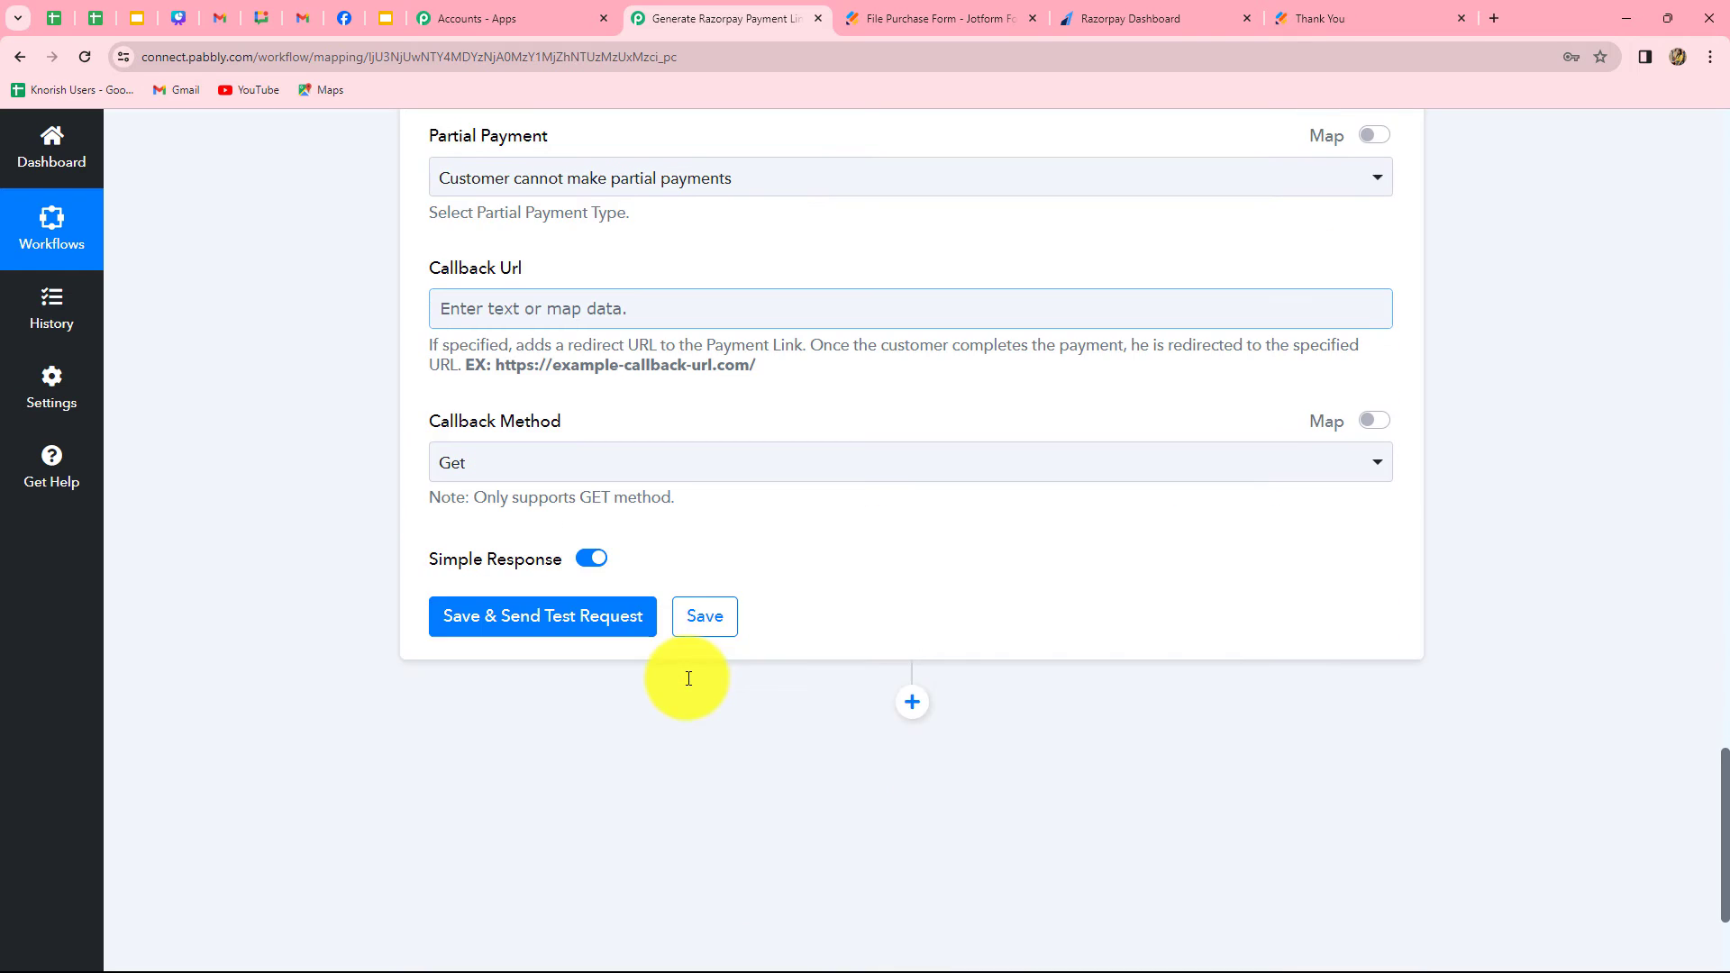
pyautogui.click(571, 435)
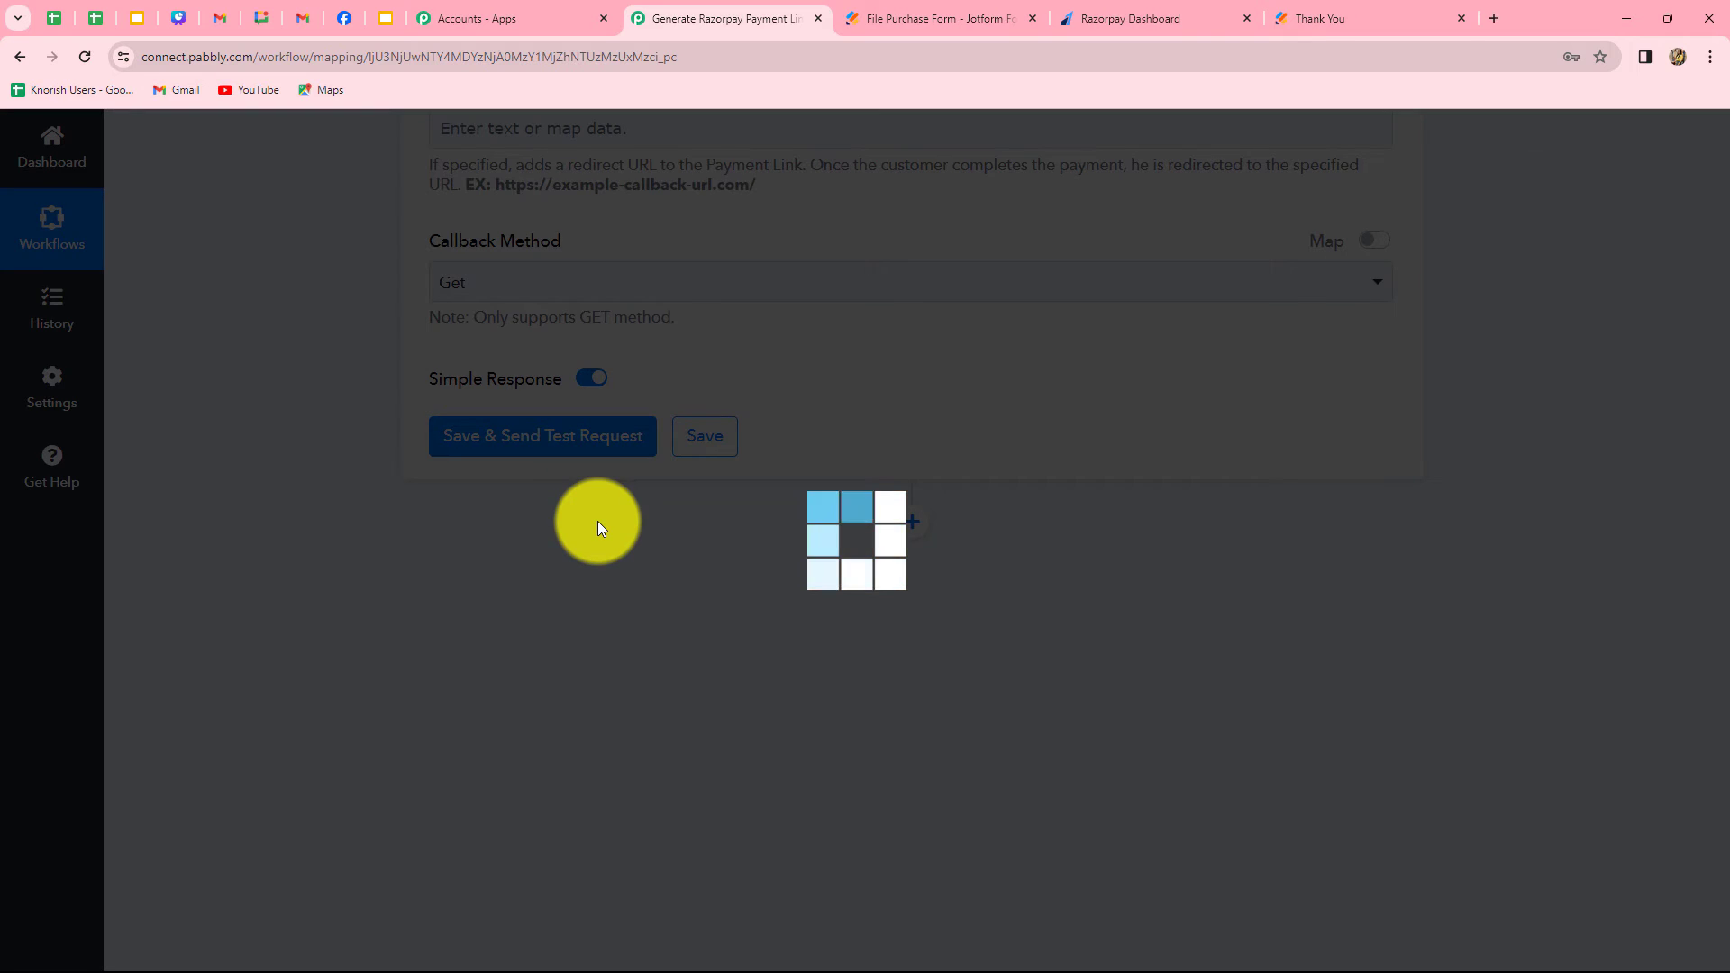
pyautogui.scroll(-10, 1235, 571)
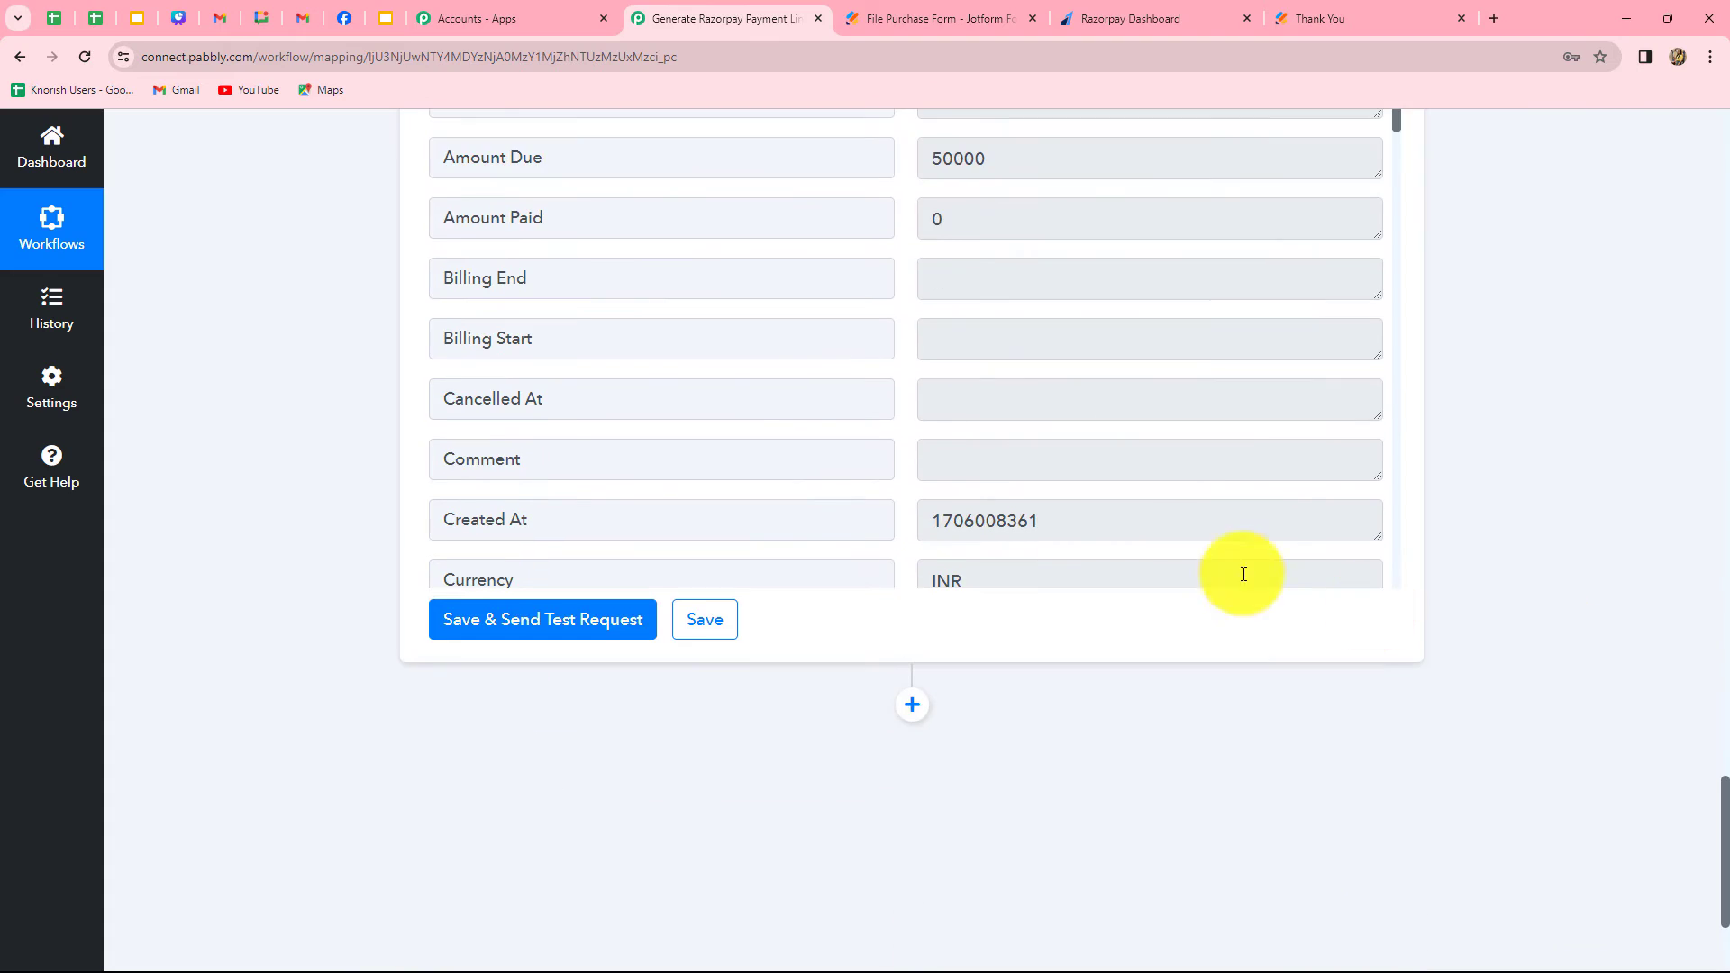
pyautogui.scroll(2, 1218, 524)
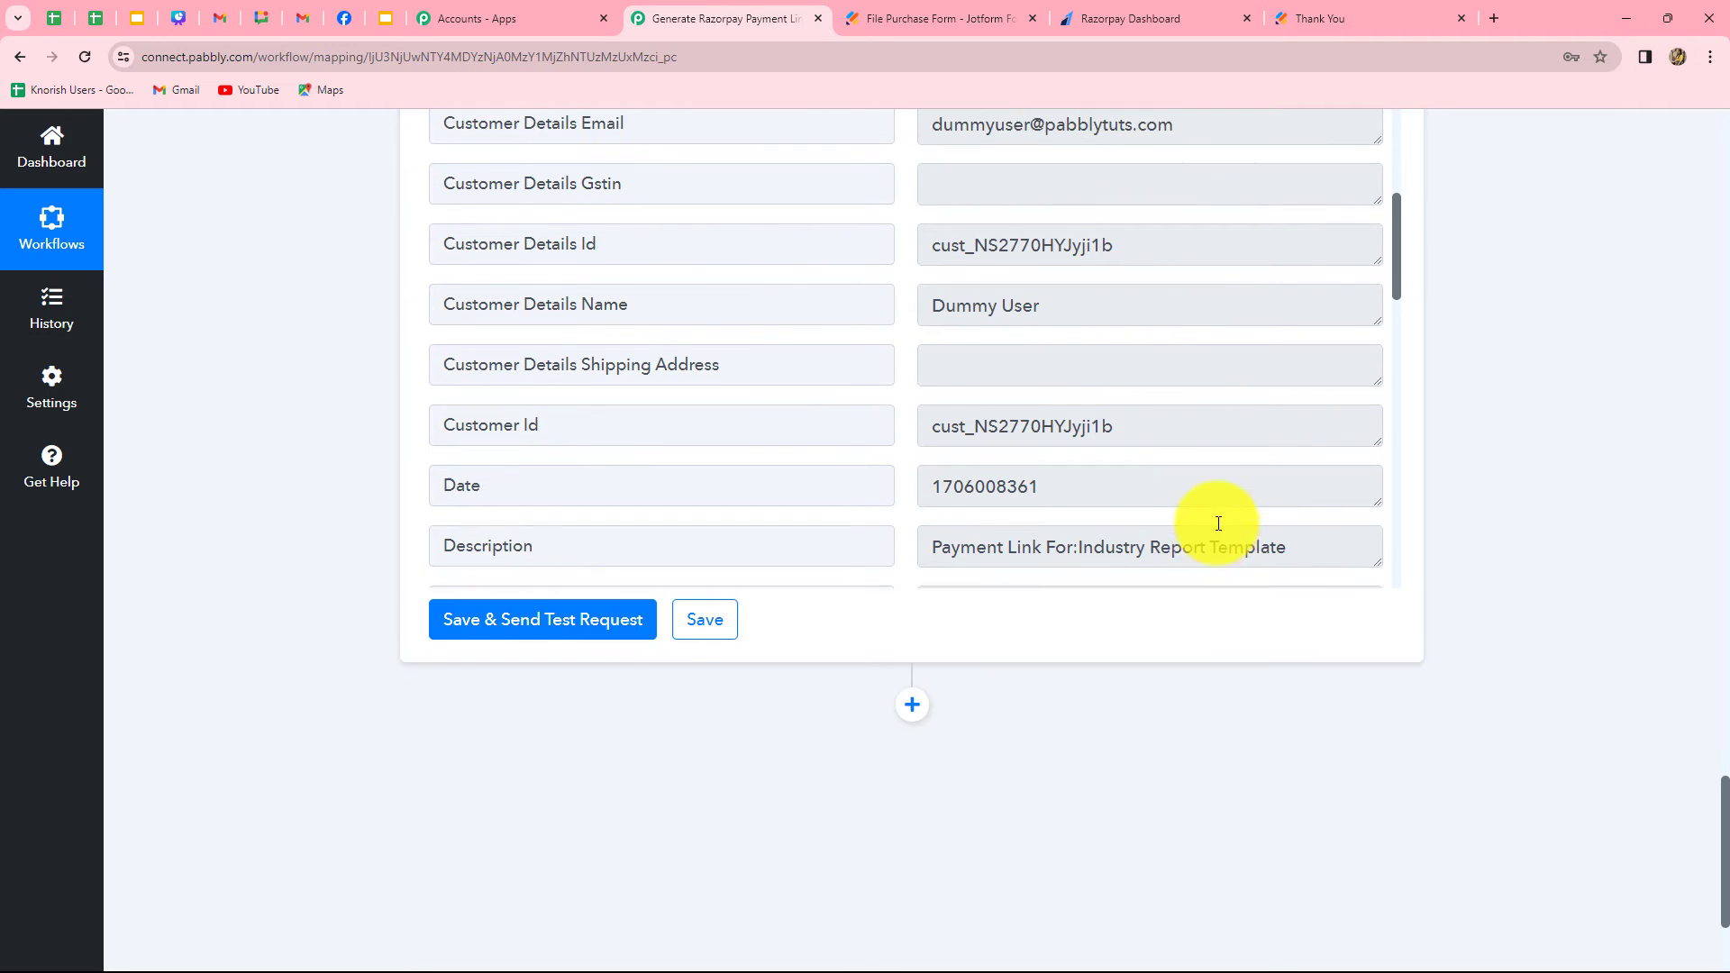
pyautogui.scroll(-5, 1218, 523)
pyautogui.scroll(-3, 1218, 523)
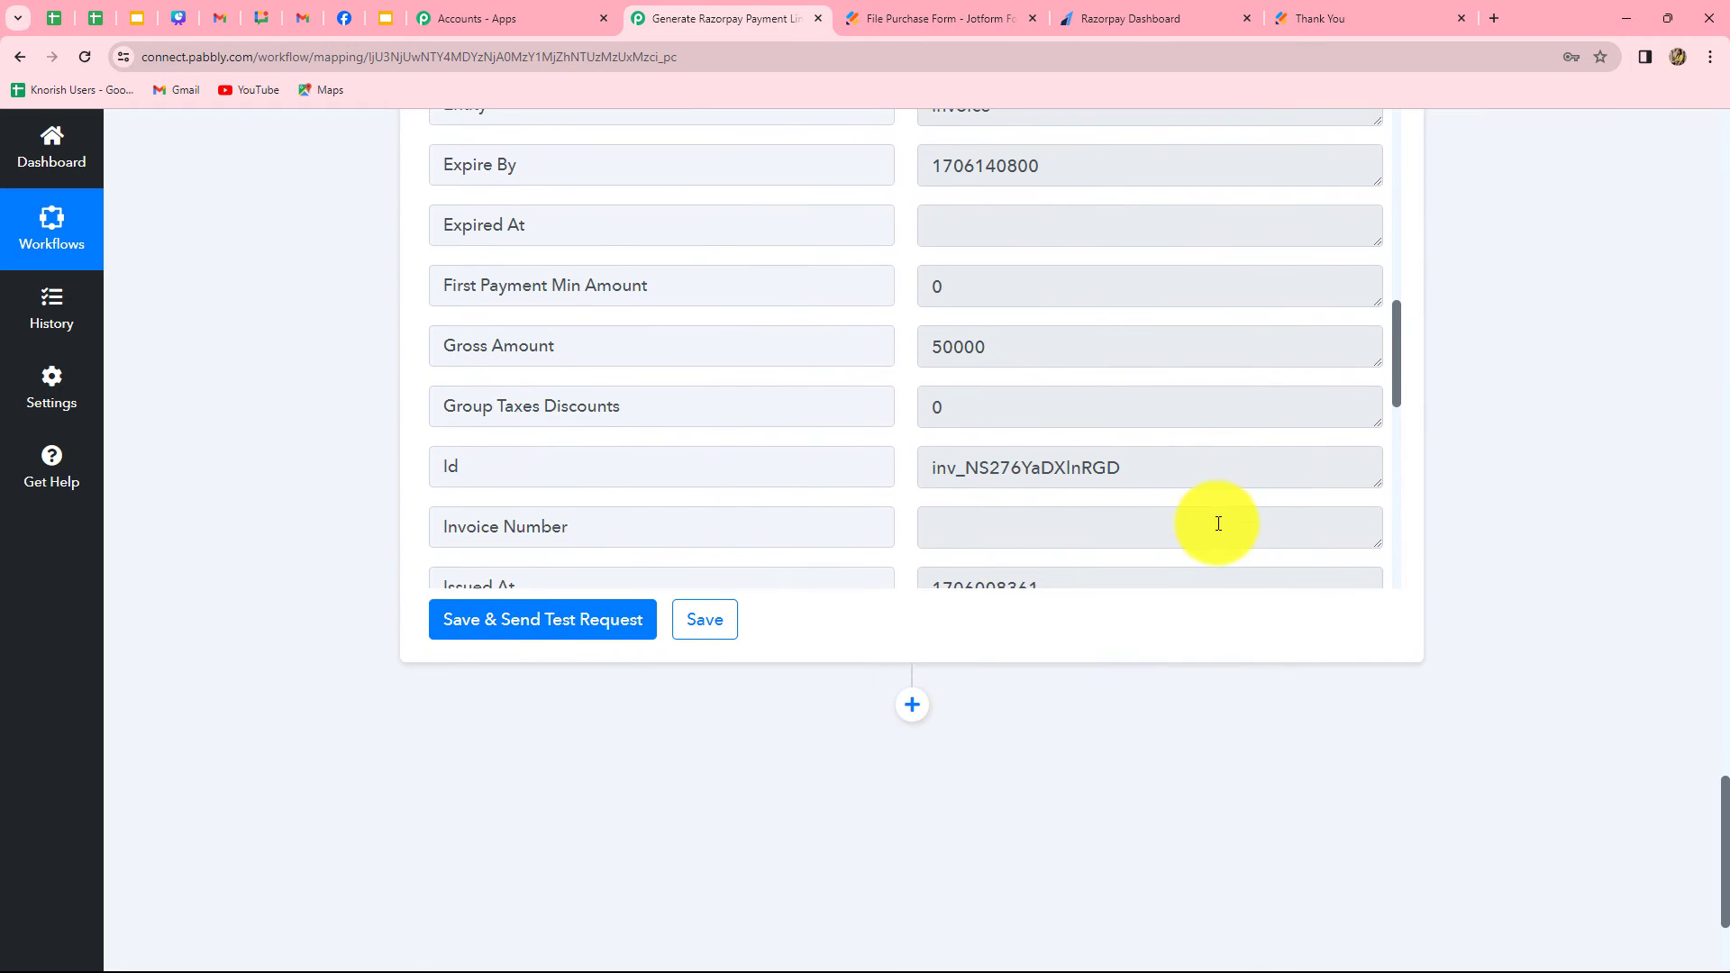
pyautogui.scroll(-10, 1218, 524)
# Open the response's Short Url in a new browser tab, check the payment page's details and close the tab
pyautogui.tripleClick(1188, 199)
pyautogui.hotkey('ctrl', 'c')
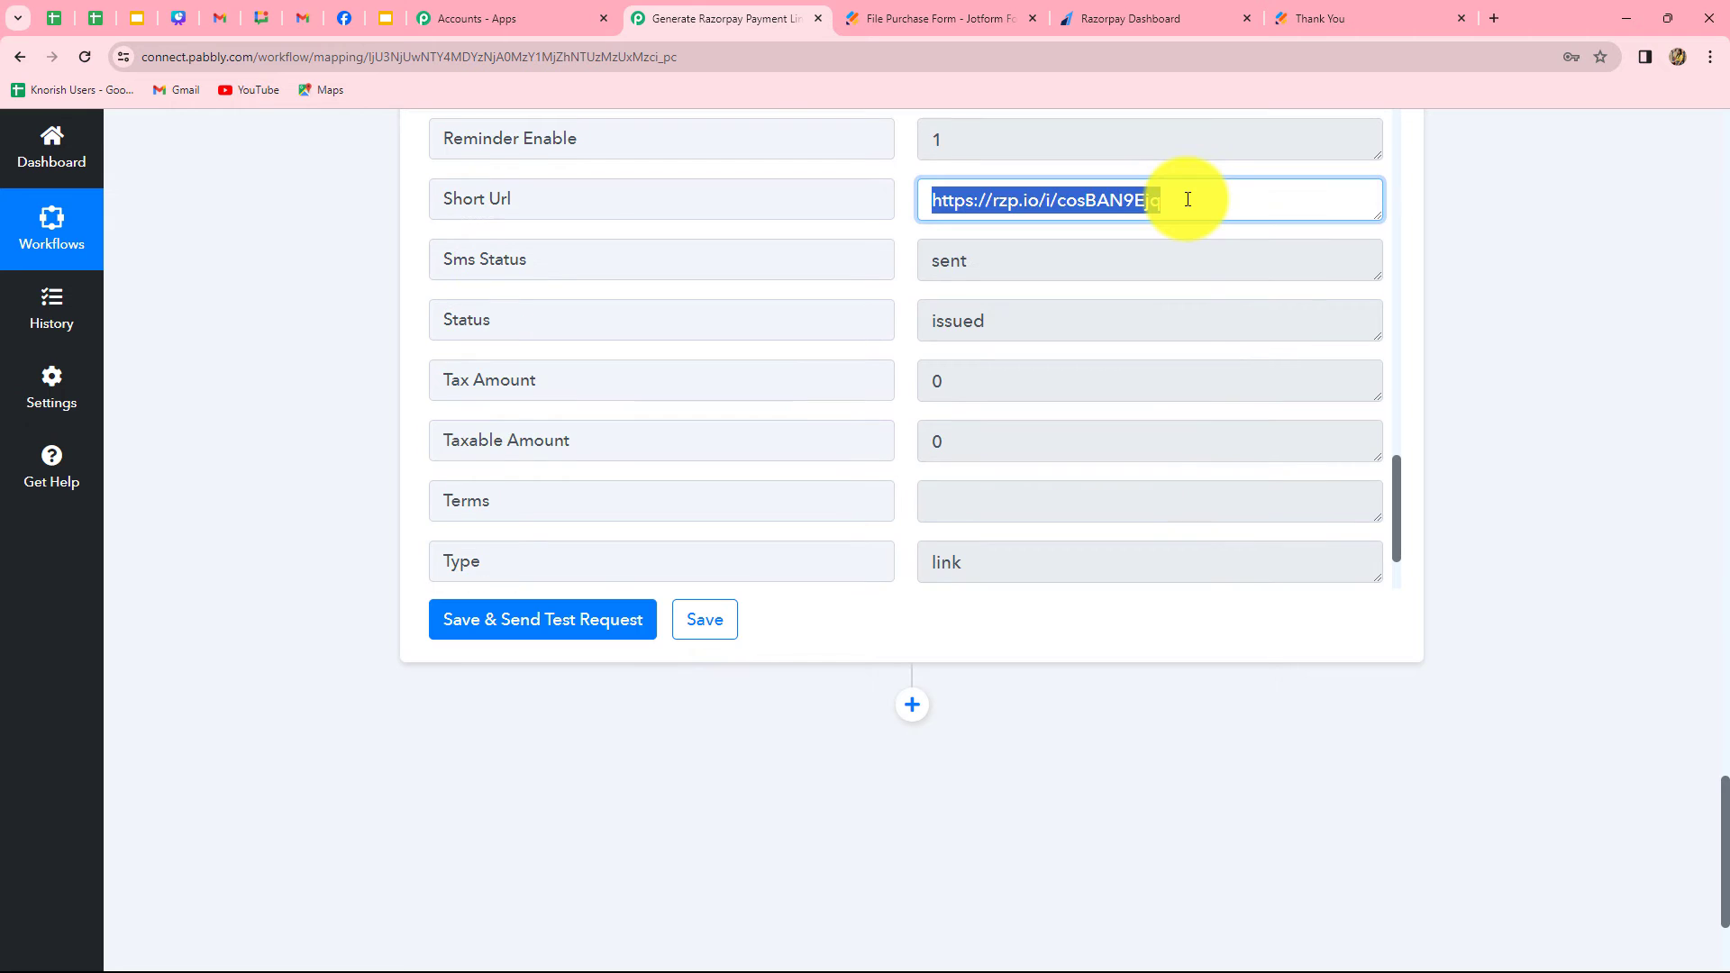
pyautogui.click(1492, 18)
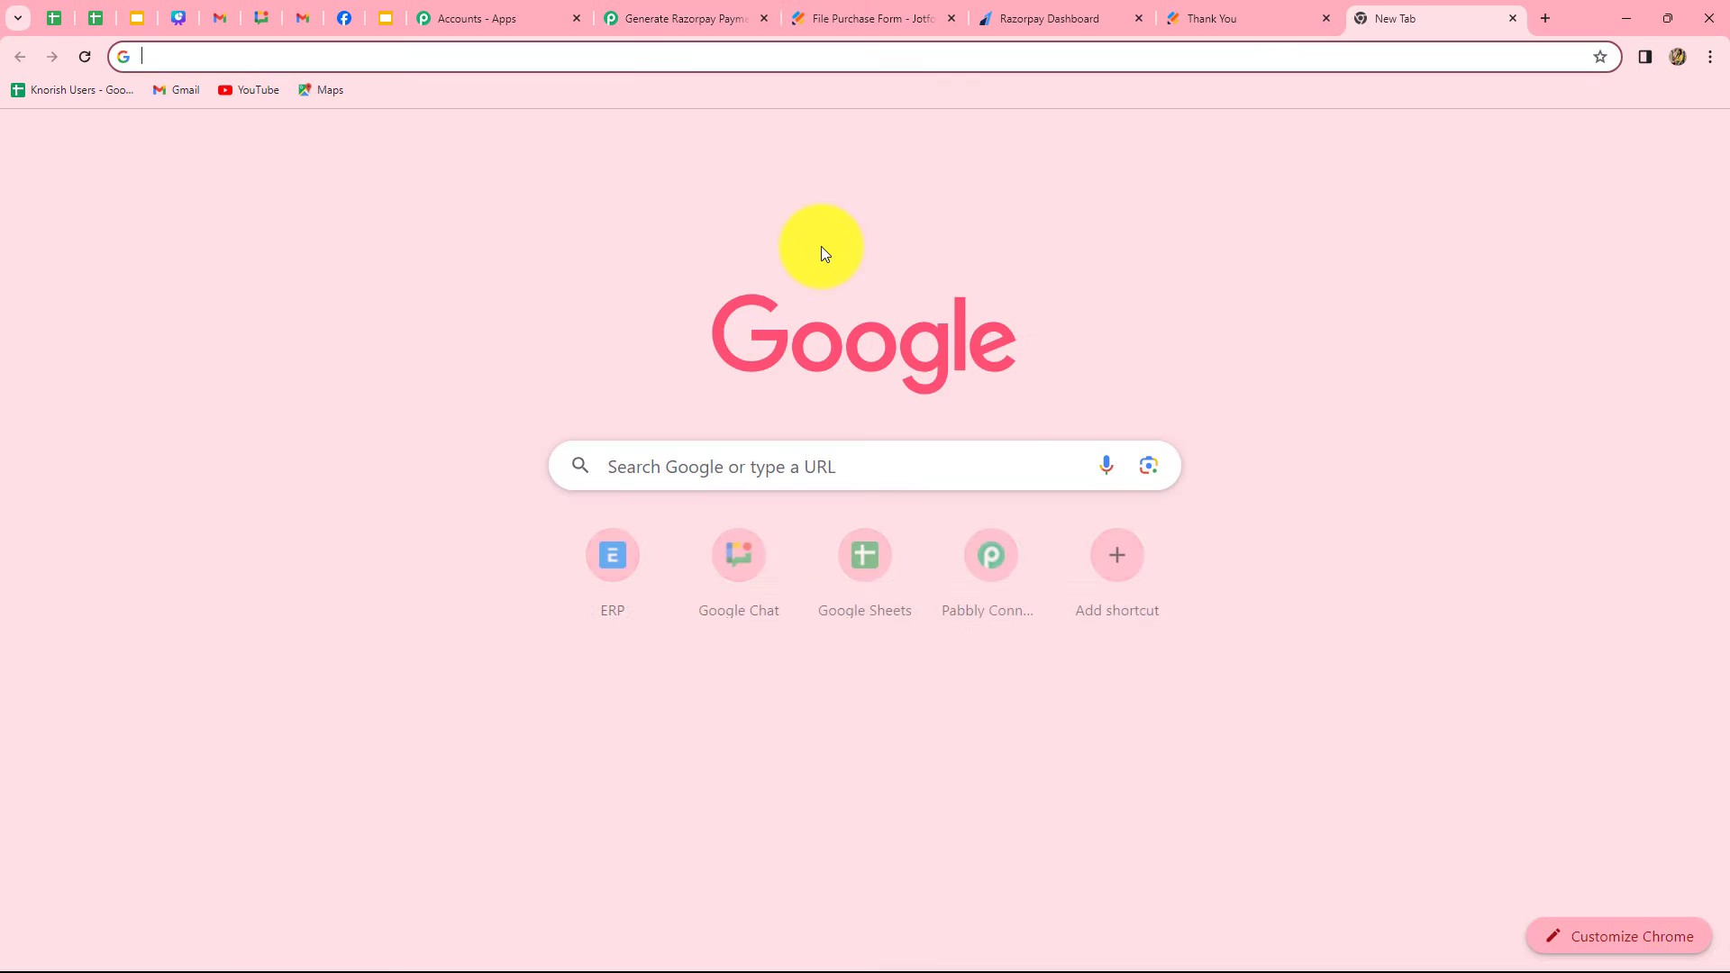
pyautogui.hotkey('ctrl', 'v')
pyautogui.press('Return')
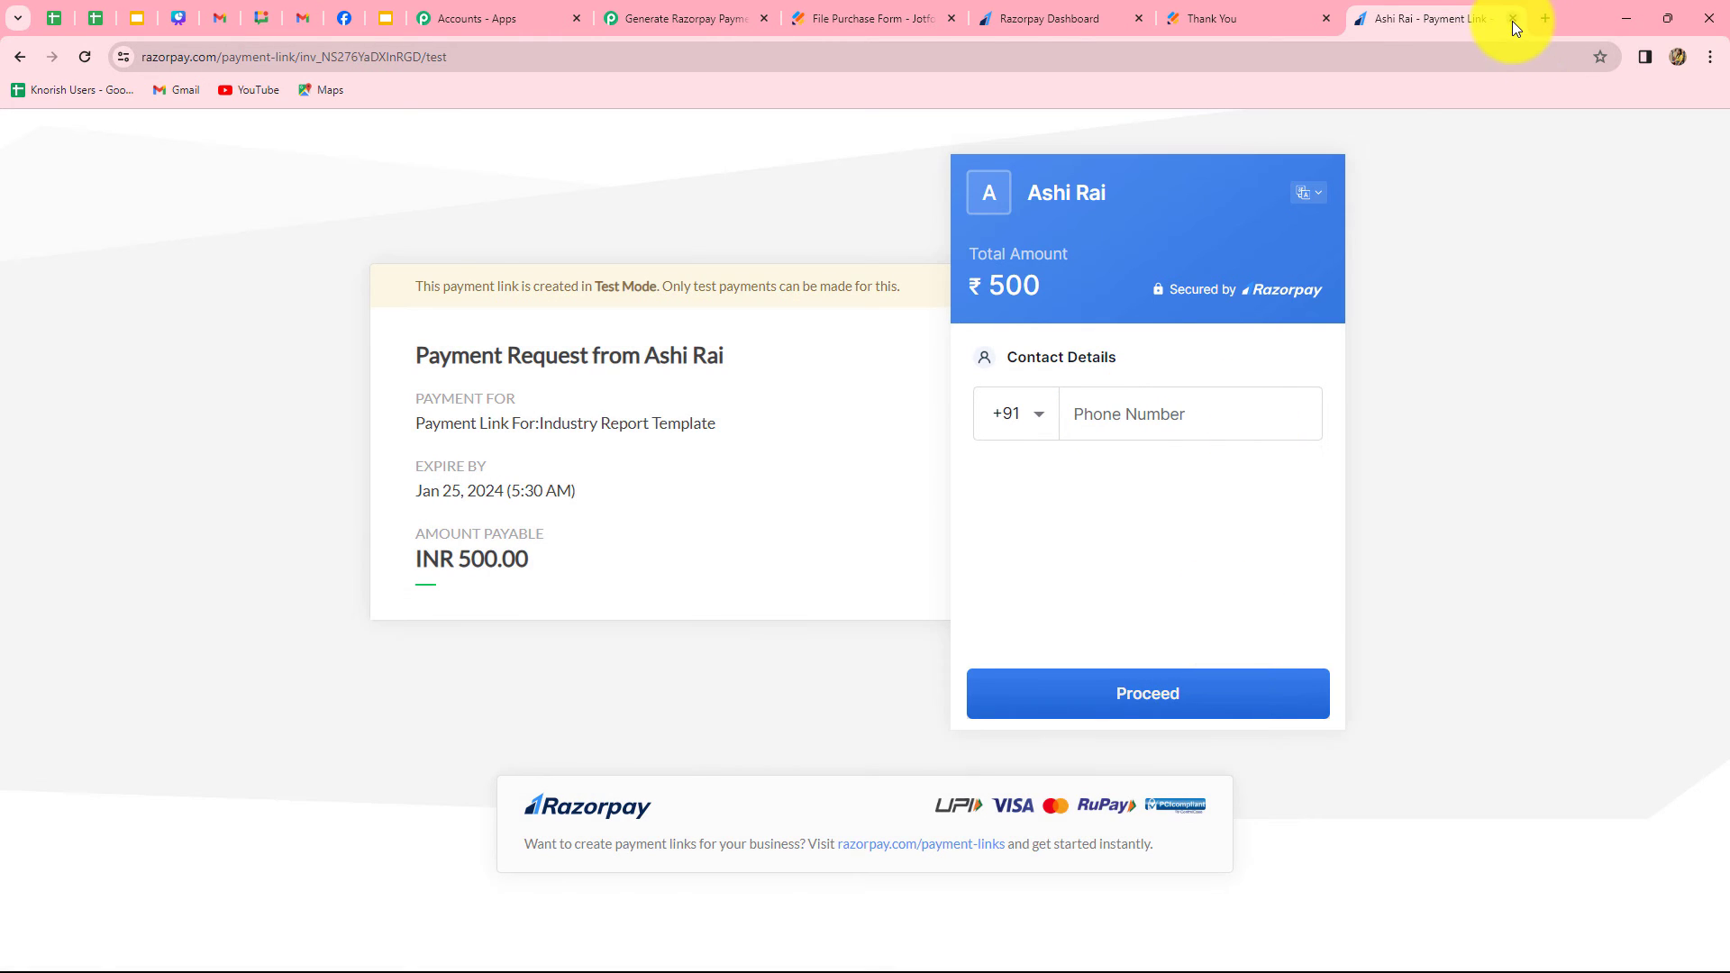
pyautogui.click(1512, 18)
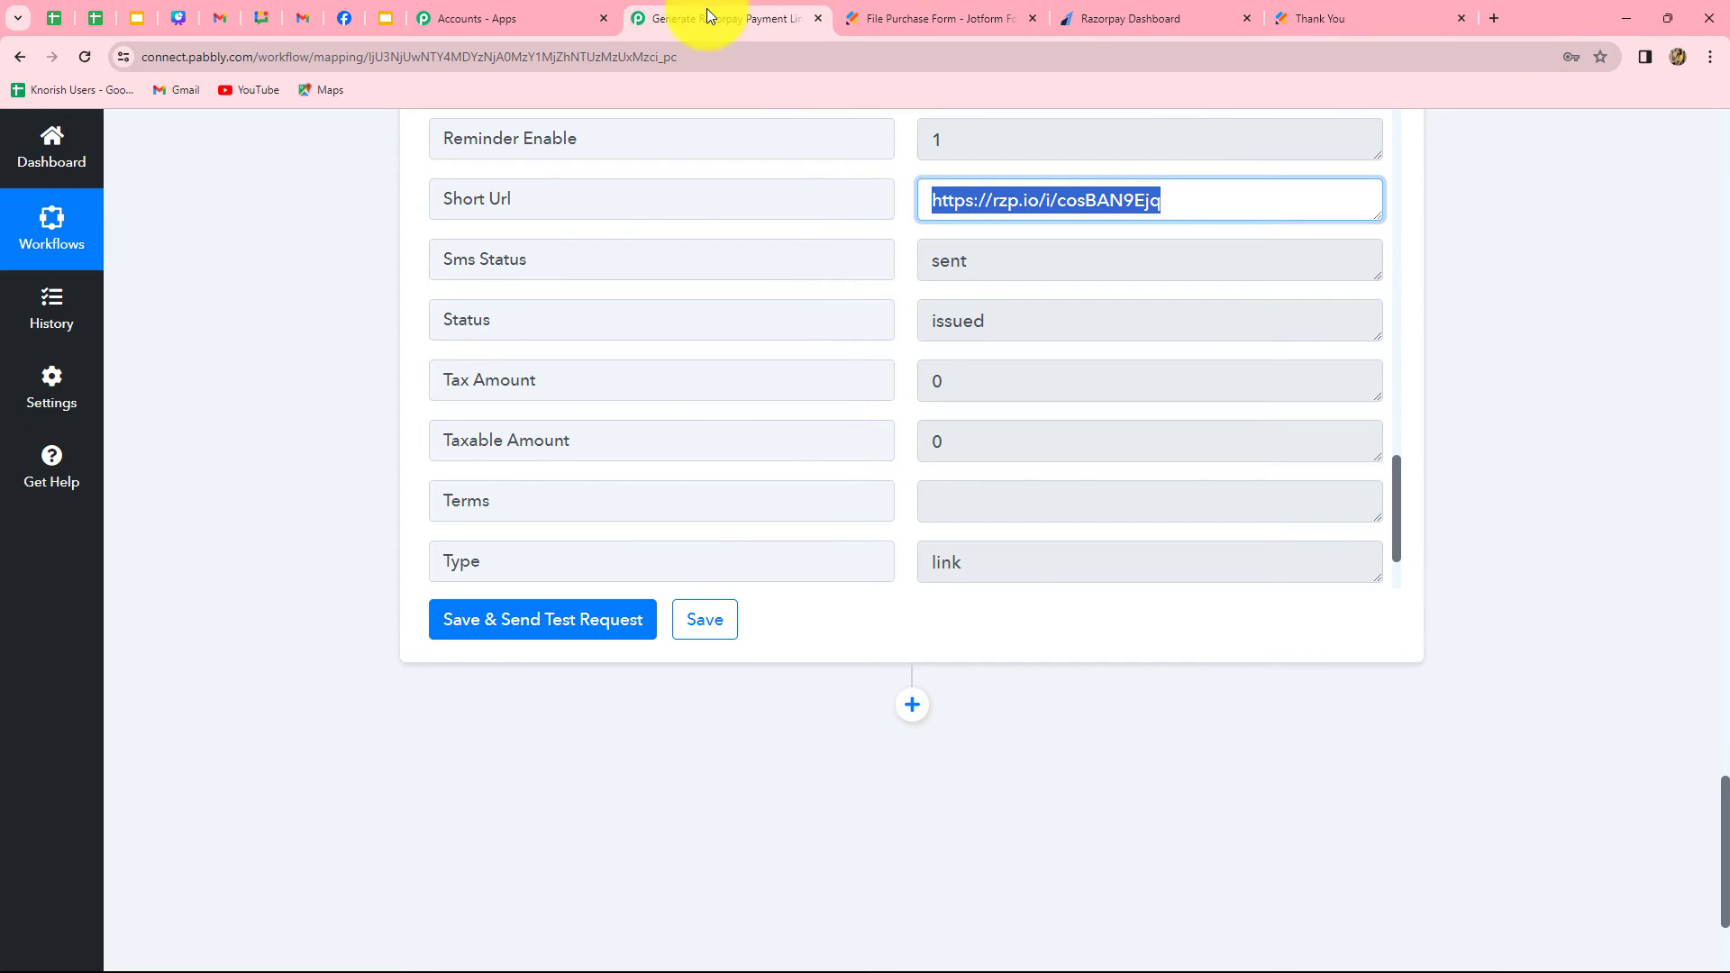
# Add a Gmail action after the Razorpay action and choose Send Email as its event
pyautogui.scroll(-2, 1309, 768)
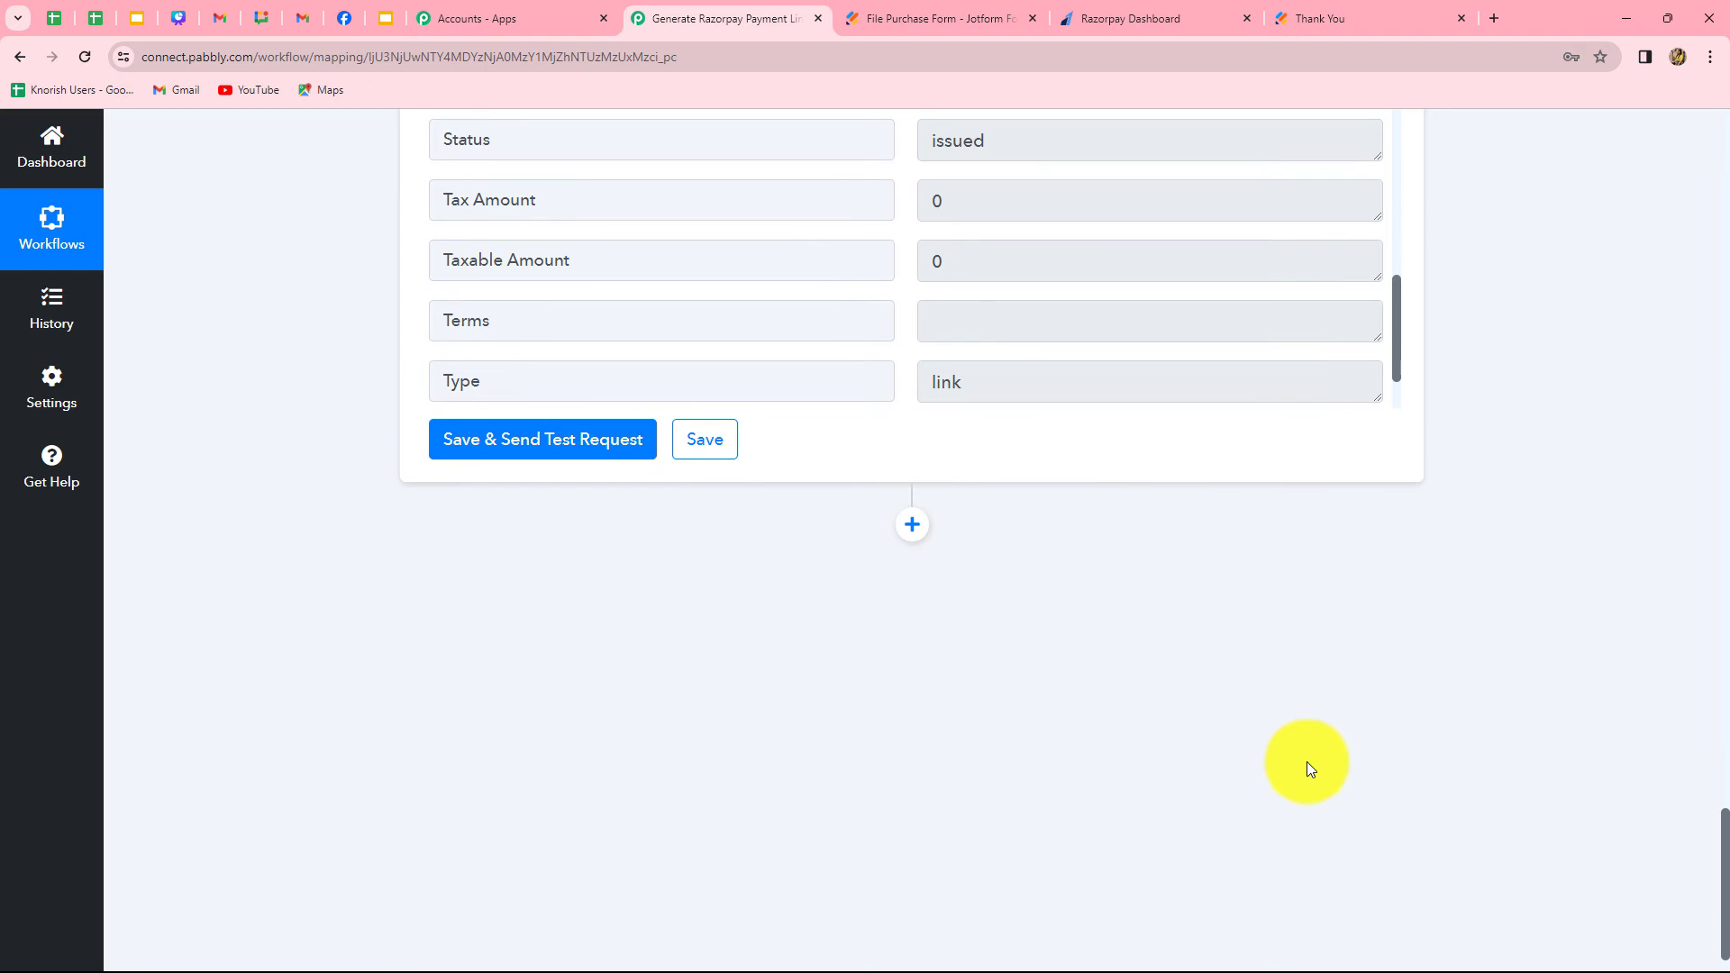
pyautogui.click(912, 528)
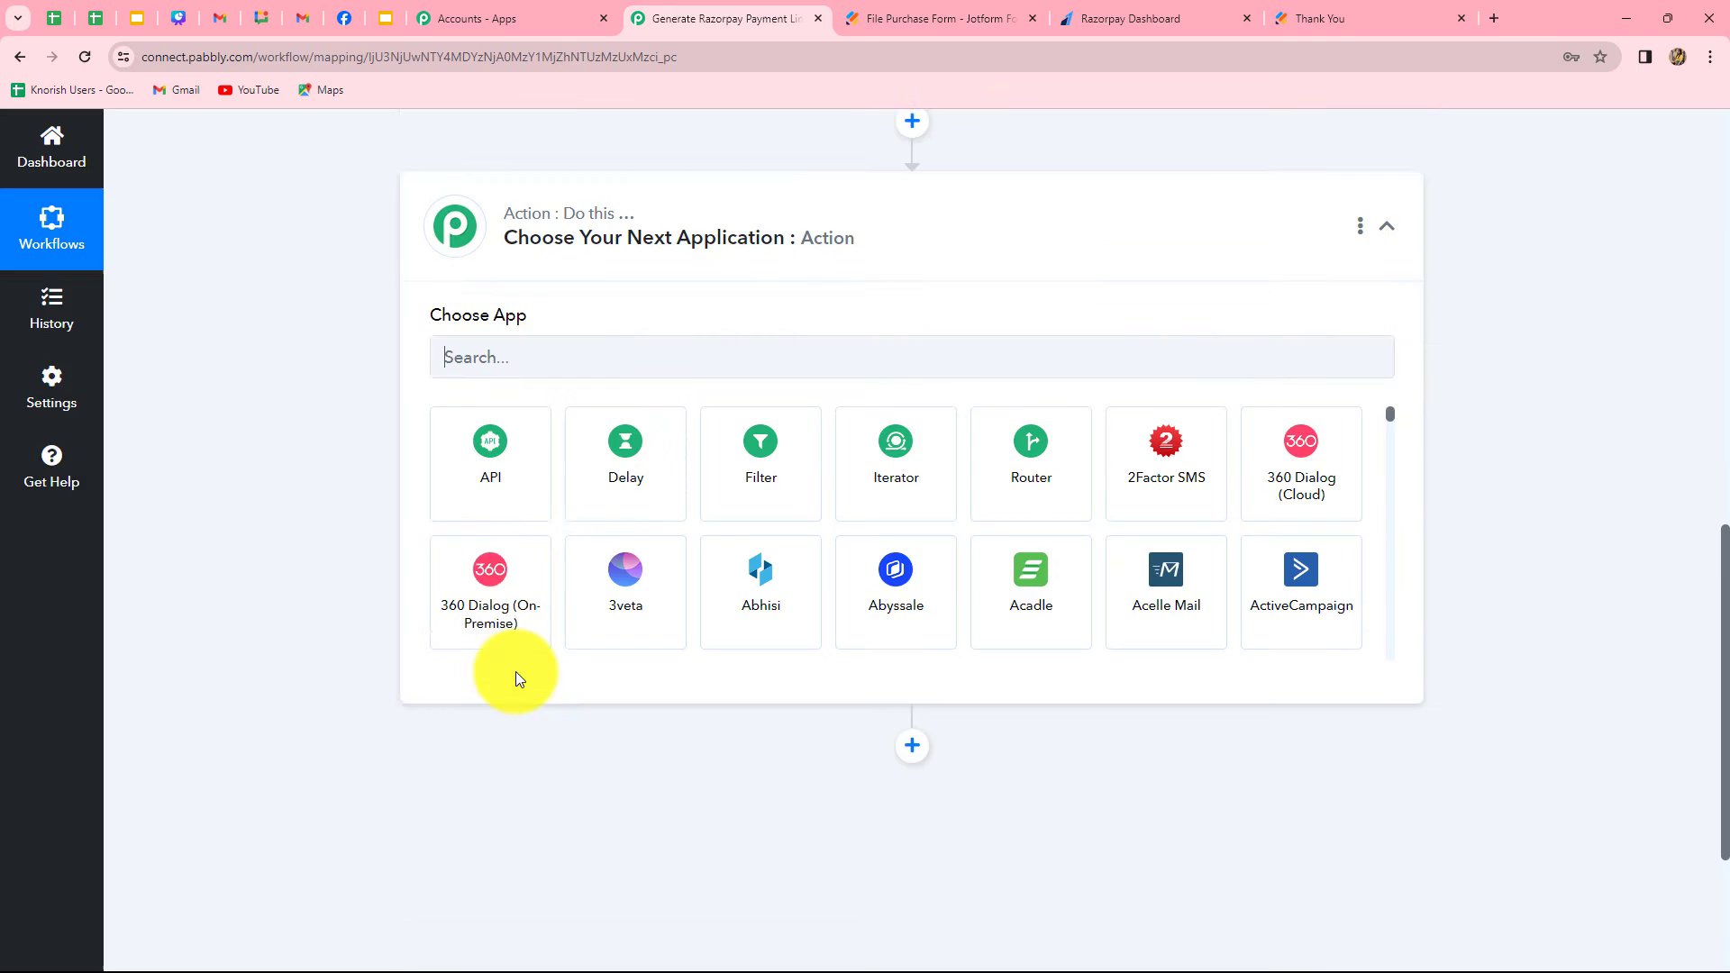
pyautogui.write('Gmail')
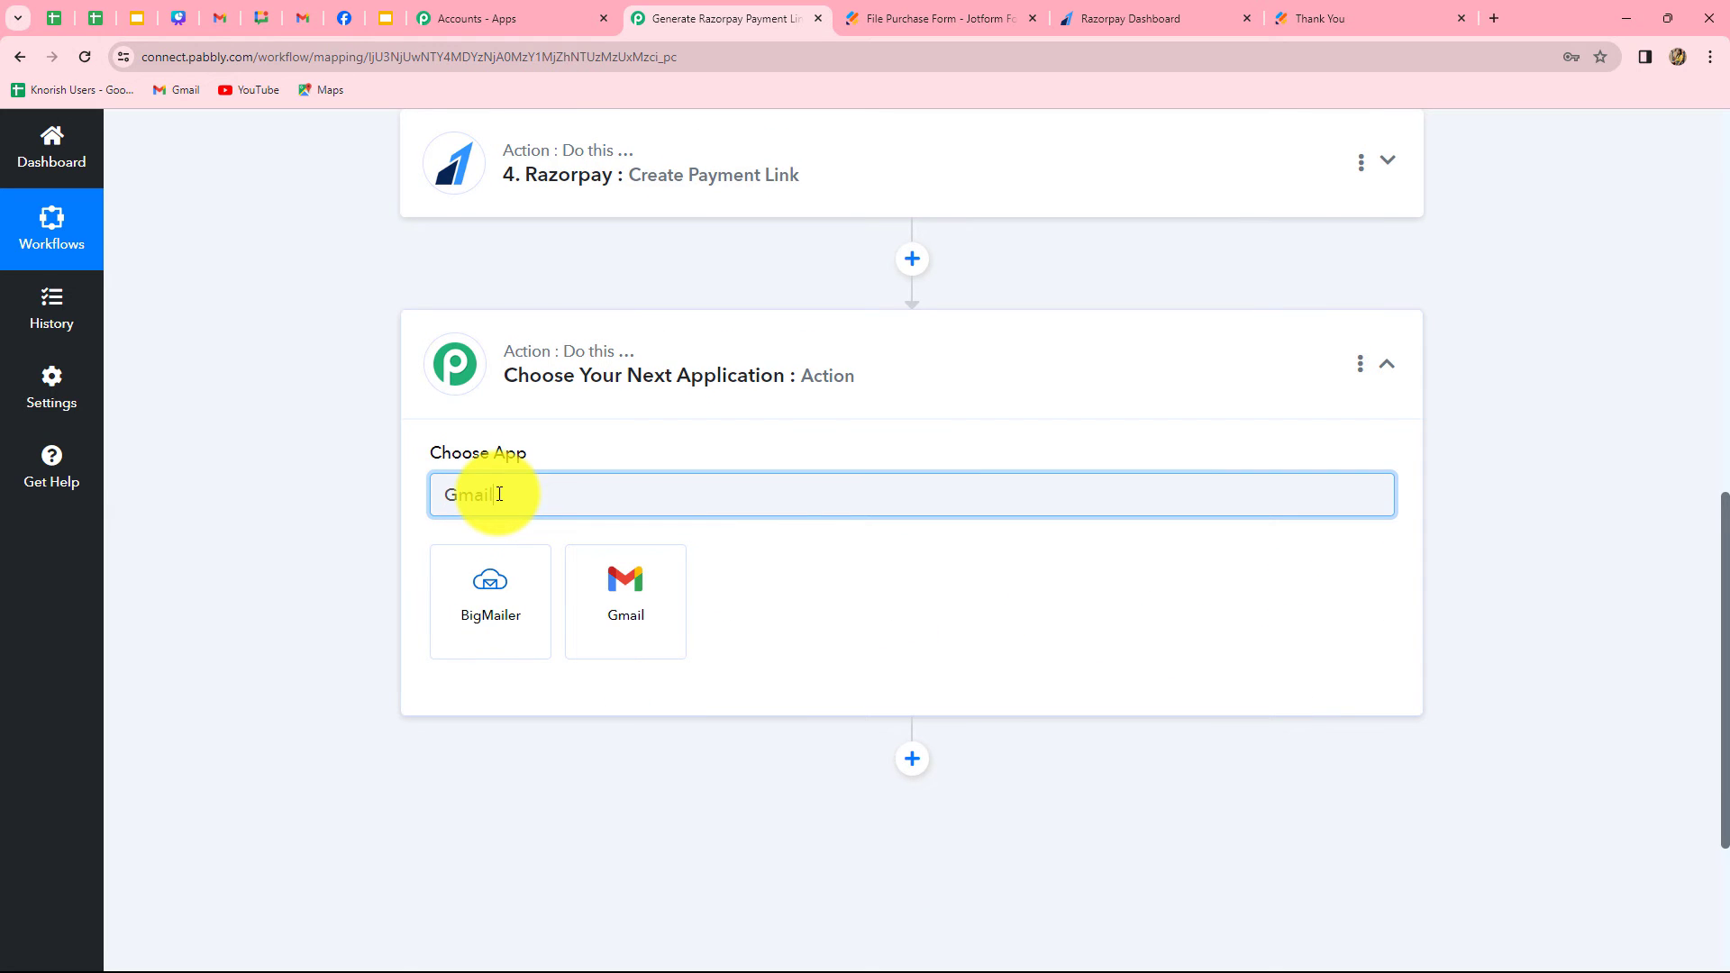
pyautogui.click(637, 610)
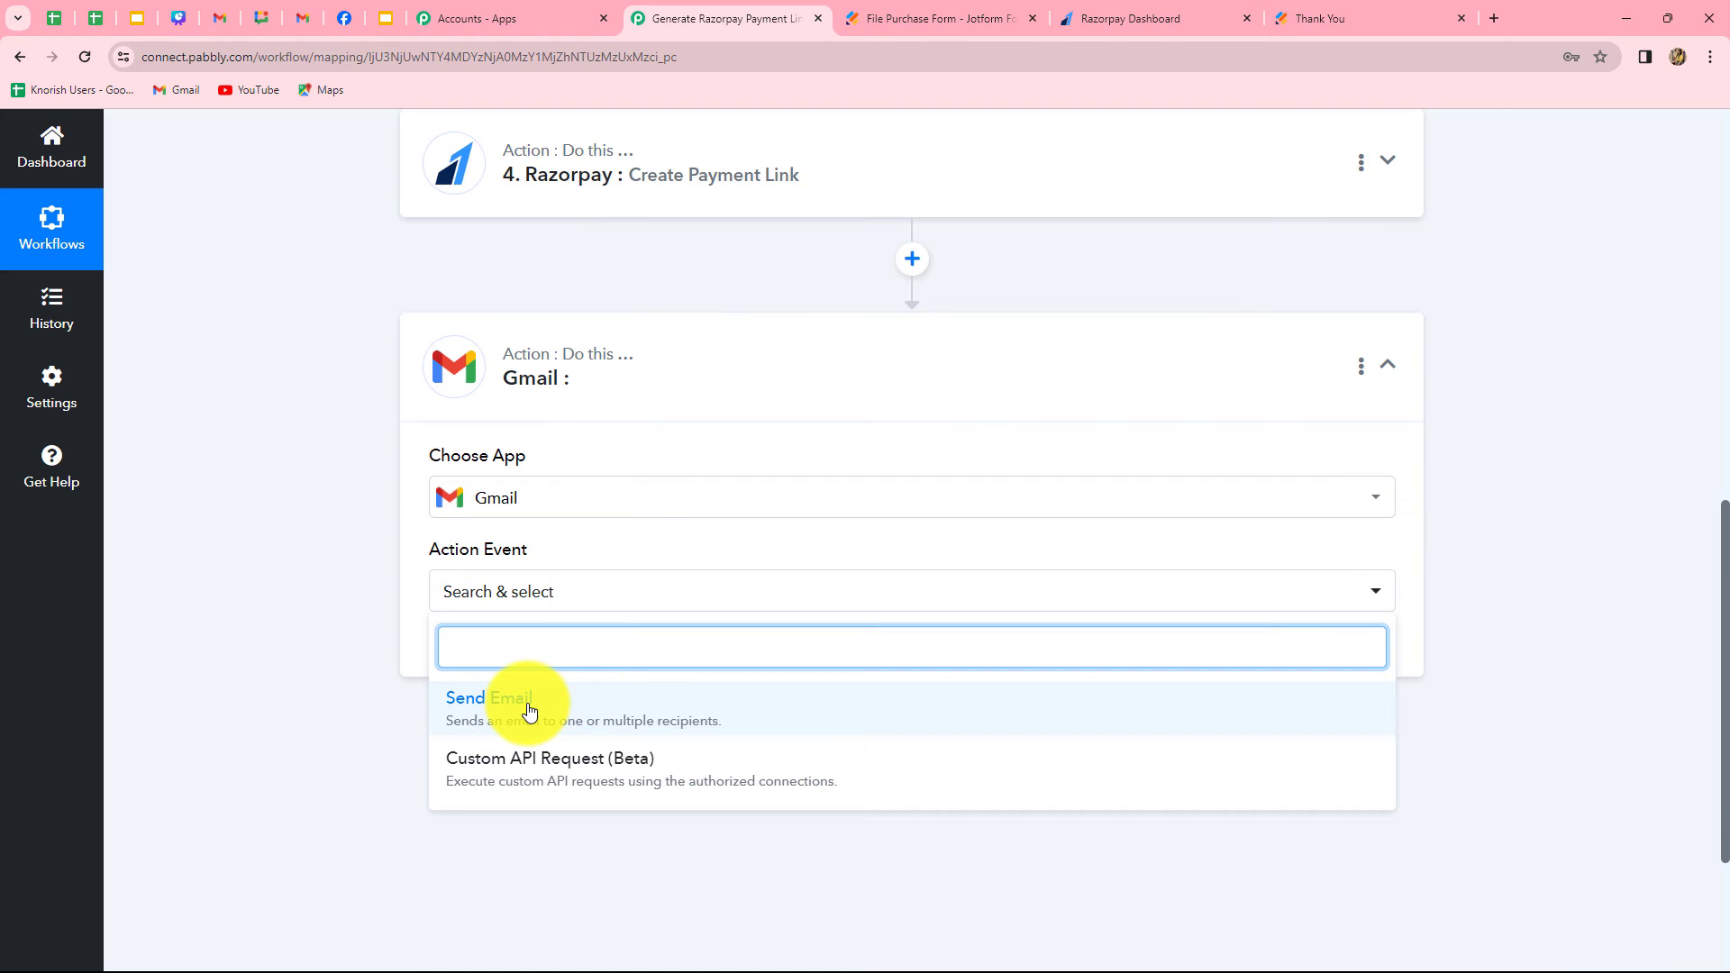
pyautogui.click(529, 710)
# Connect the Gmail action through a new connection, choosing the Google account and allowing Pabbly Connect access
pyautogui.click(502, 645)
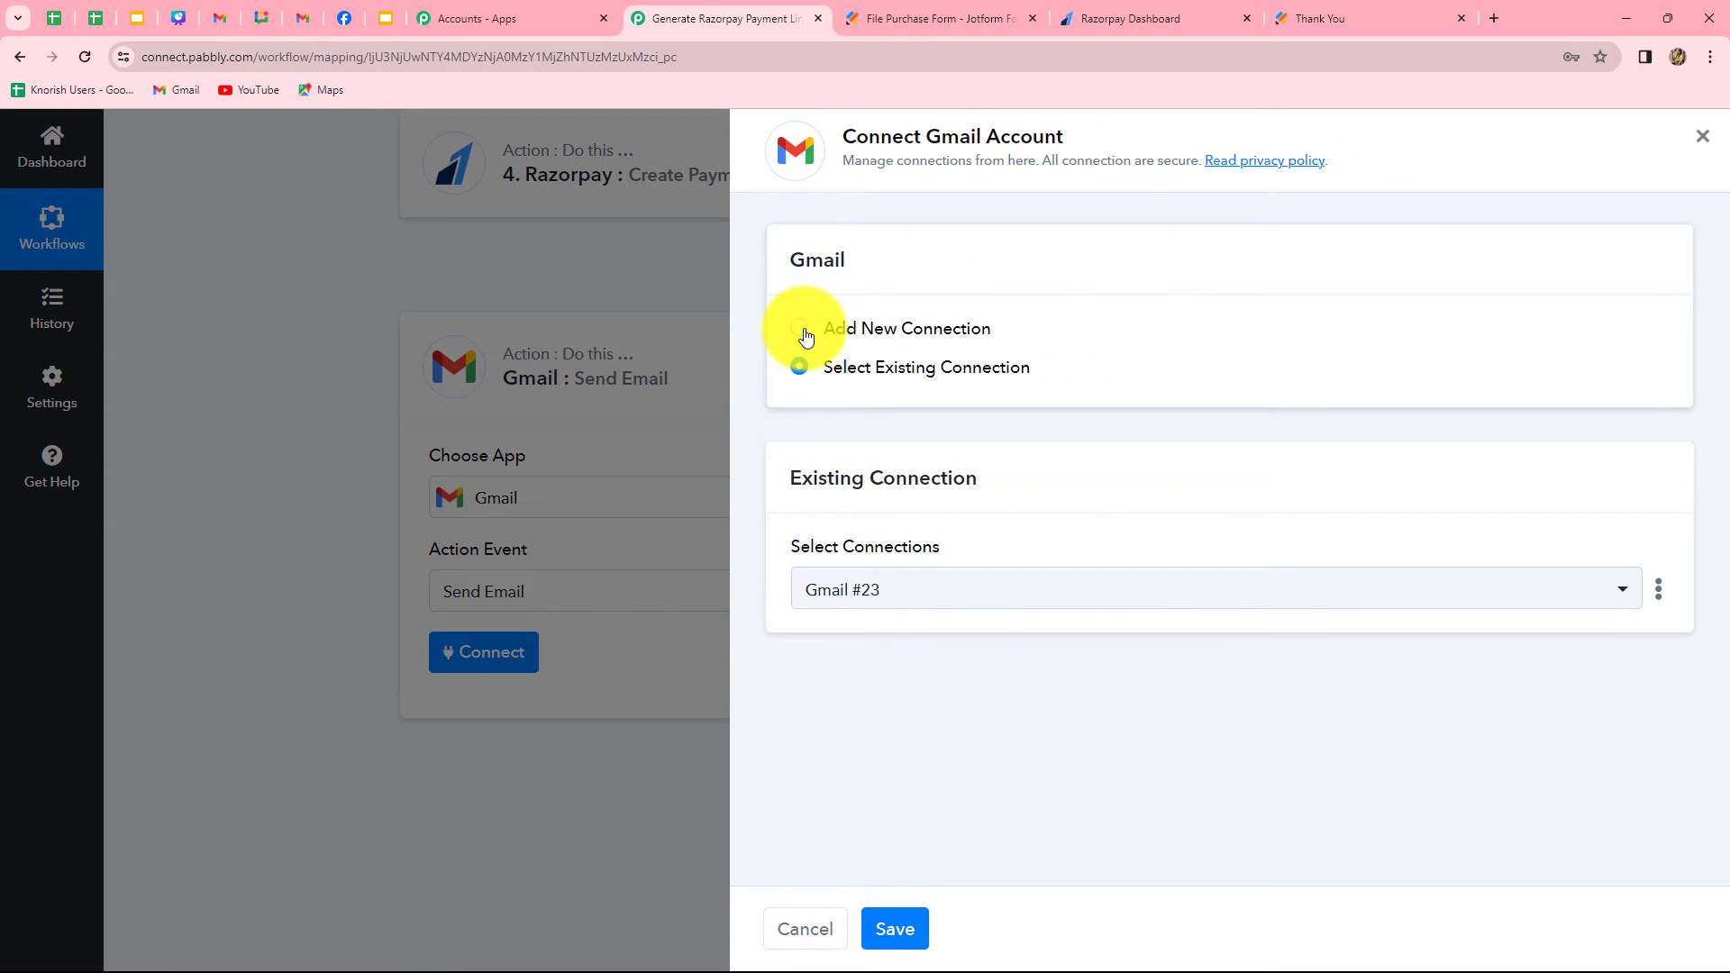
pyautogui.click(802, 330)
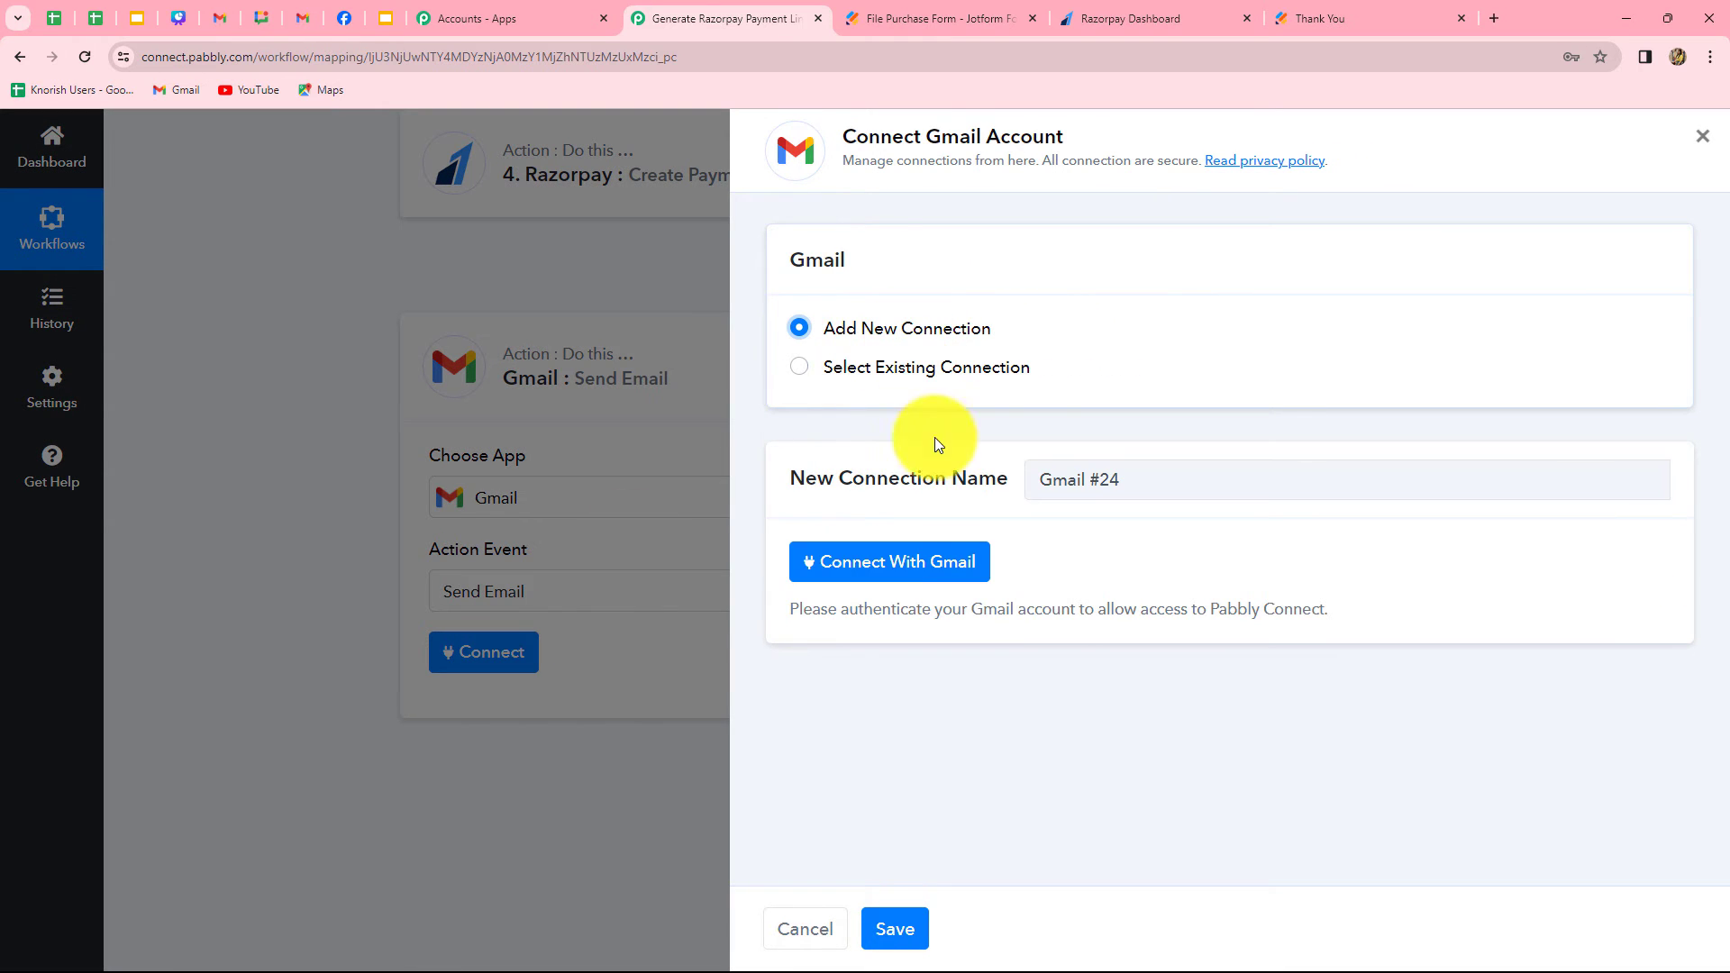
pyautogui.click(893, 574)
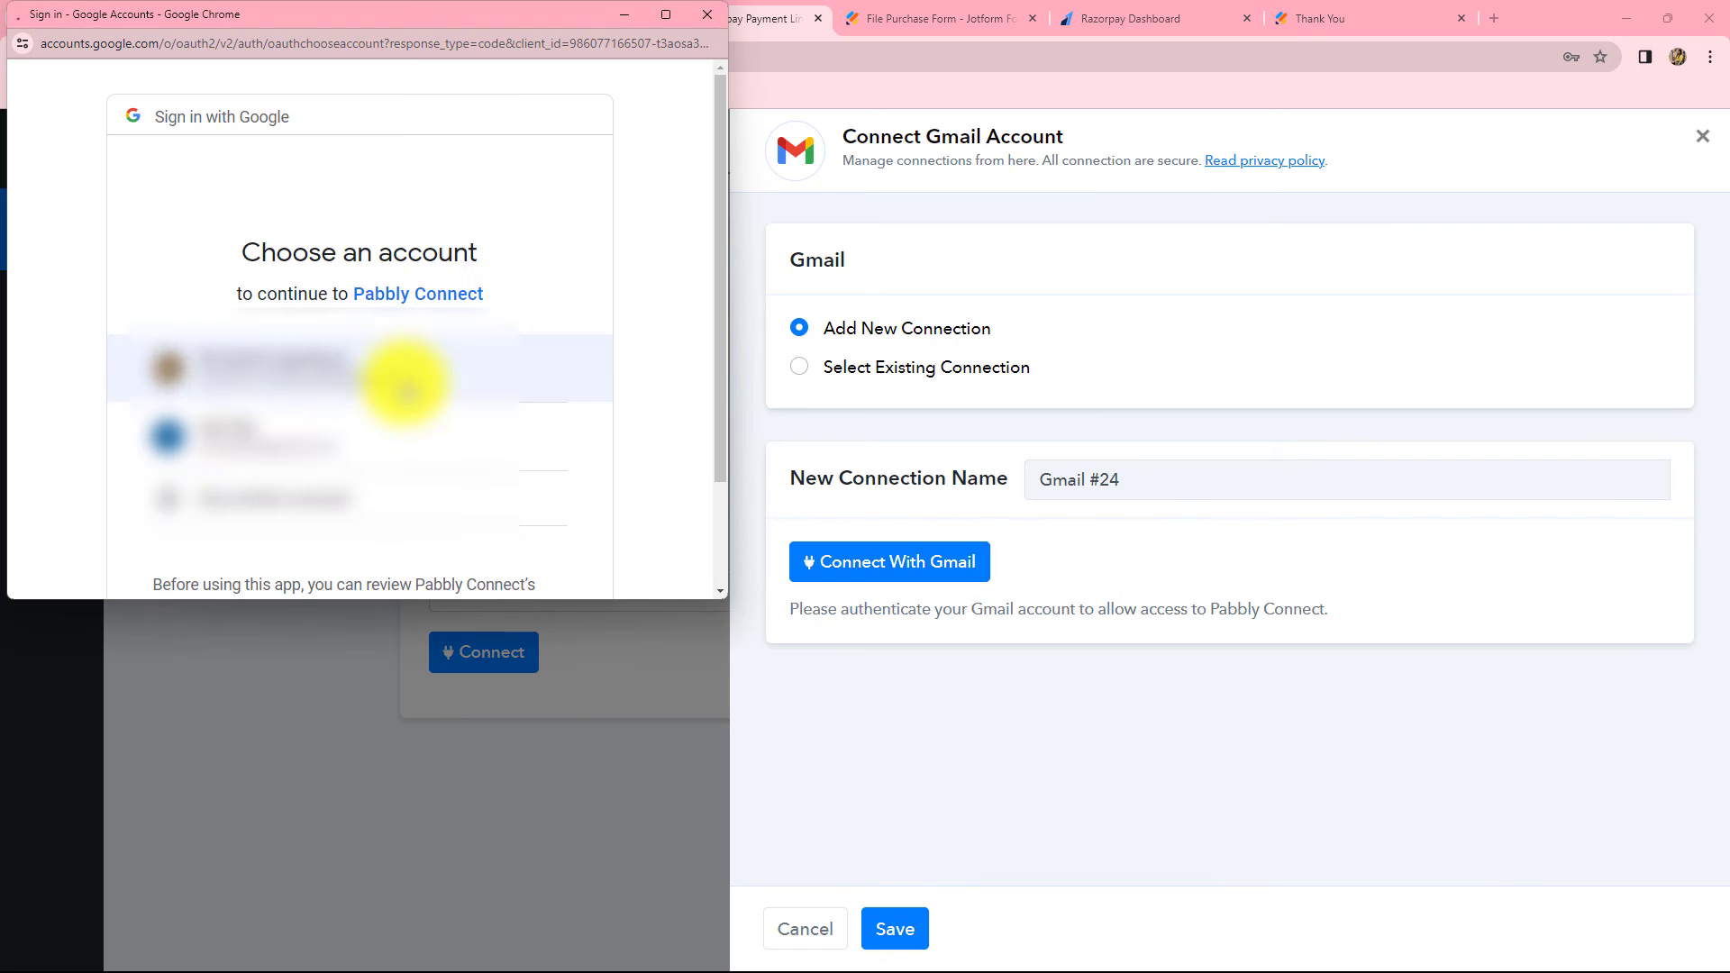
pyautogui.click(394, 379)
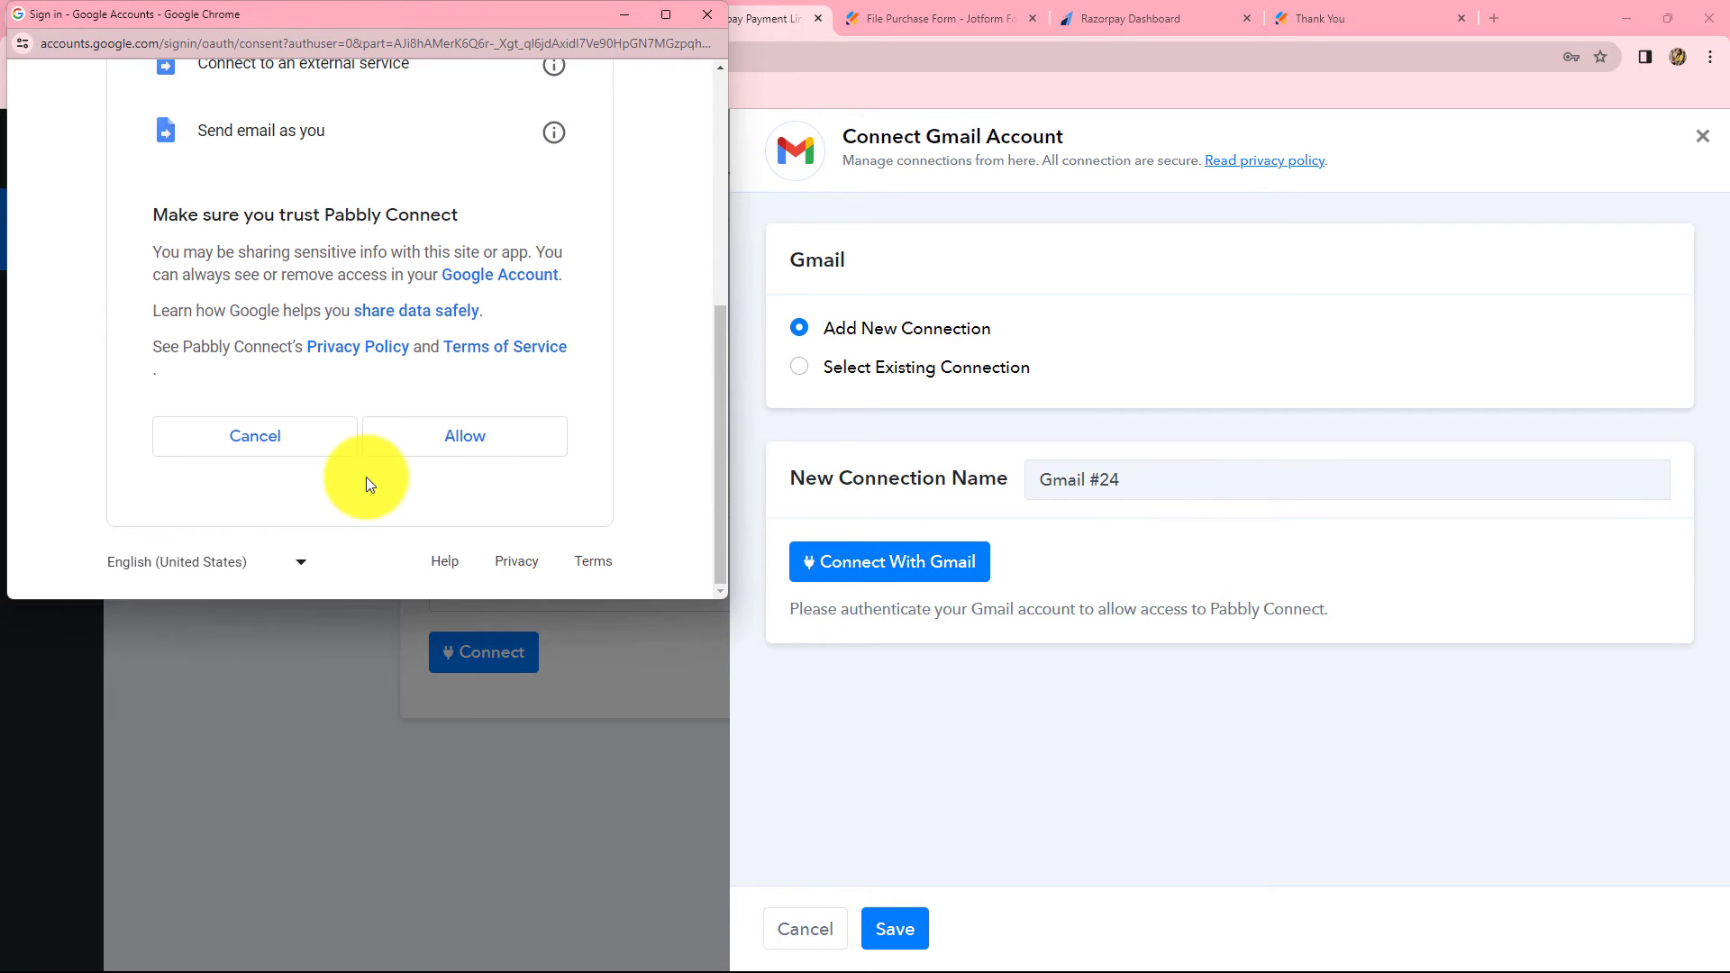
pyautogui.click(413, 449)
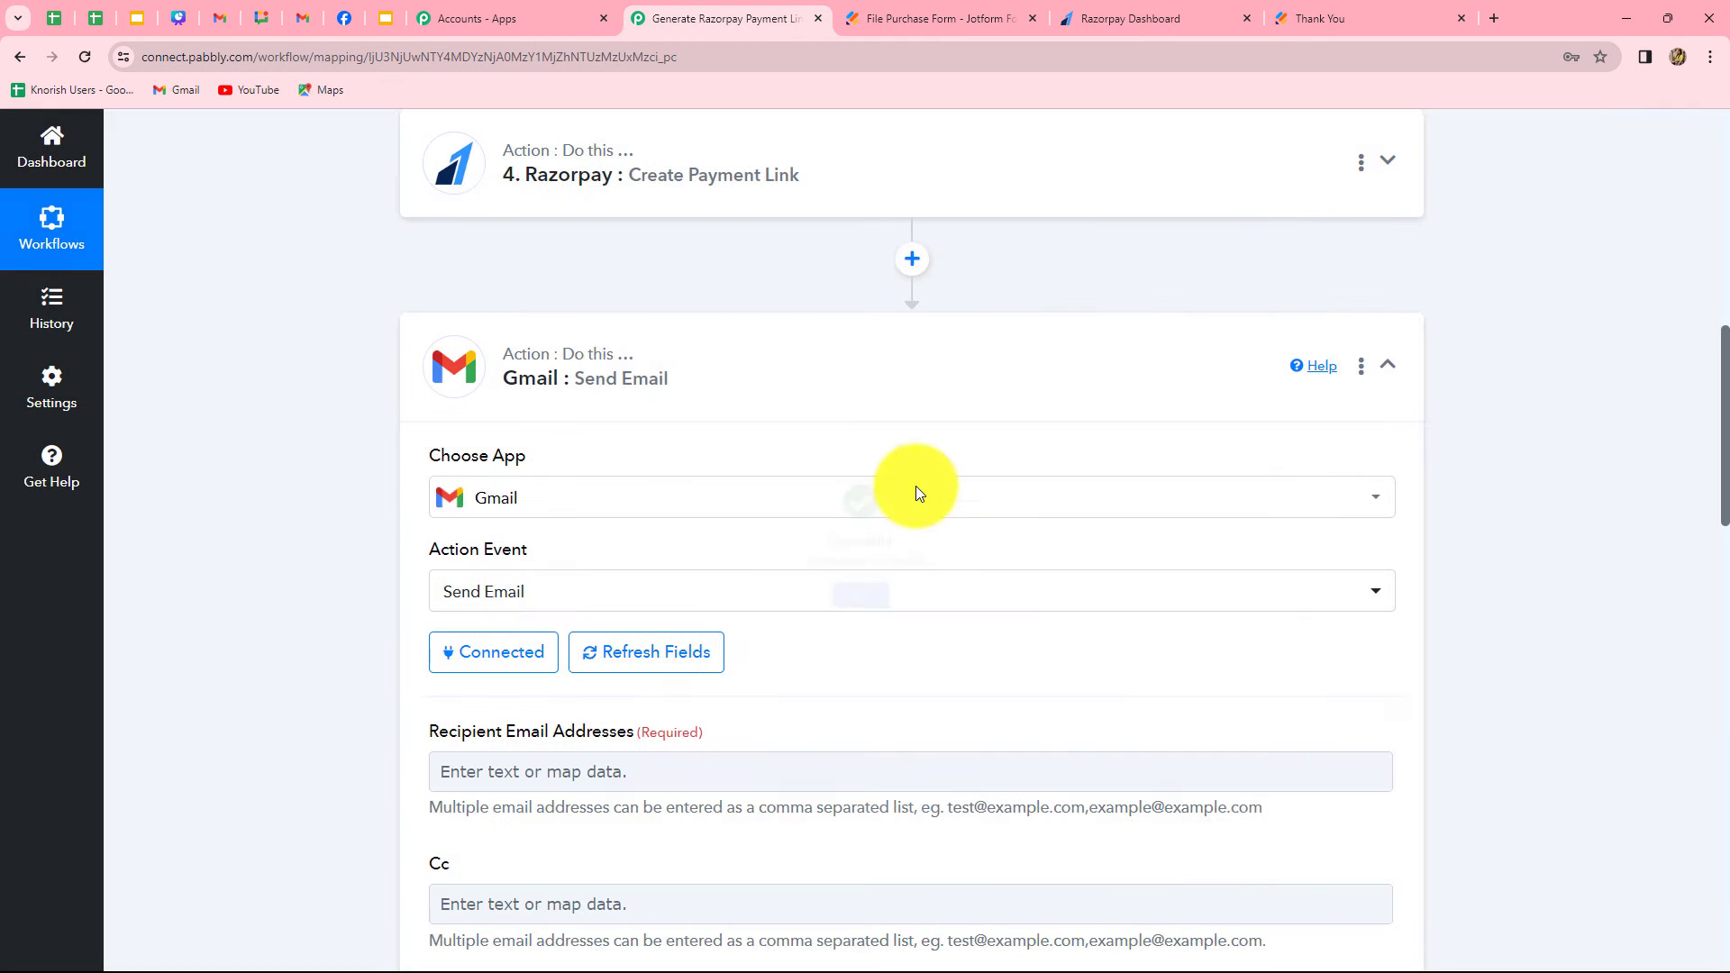
# Map the Gmail action's recipient email address to the Q4 Email field of the Jotform response
pyautogui.scroll(-4, 1241, 683)
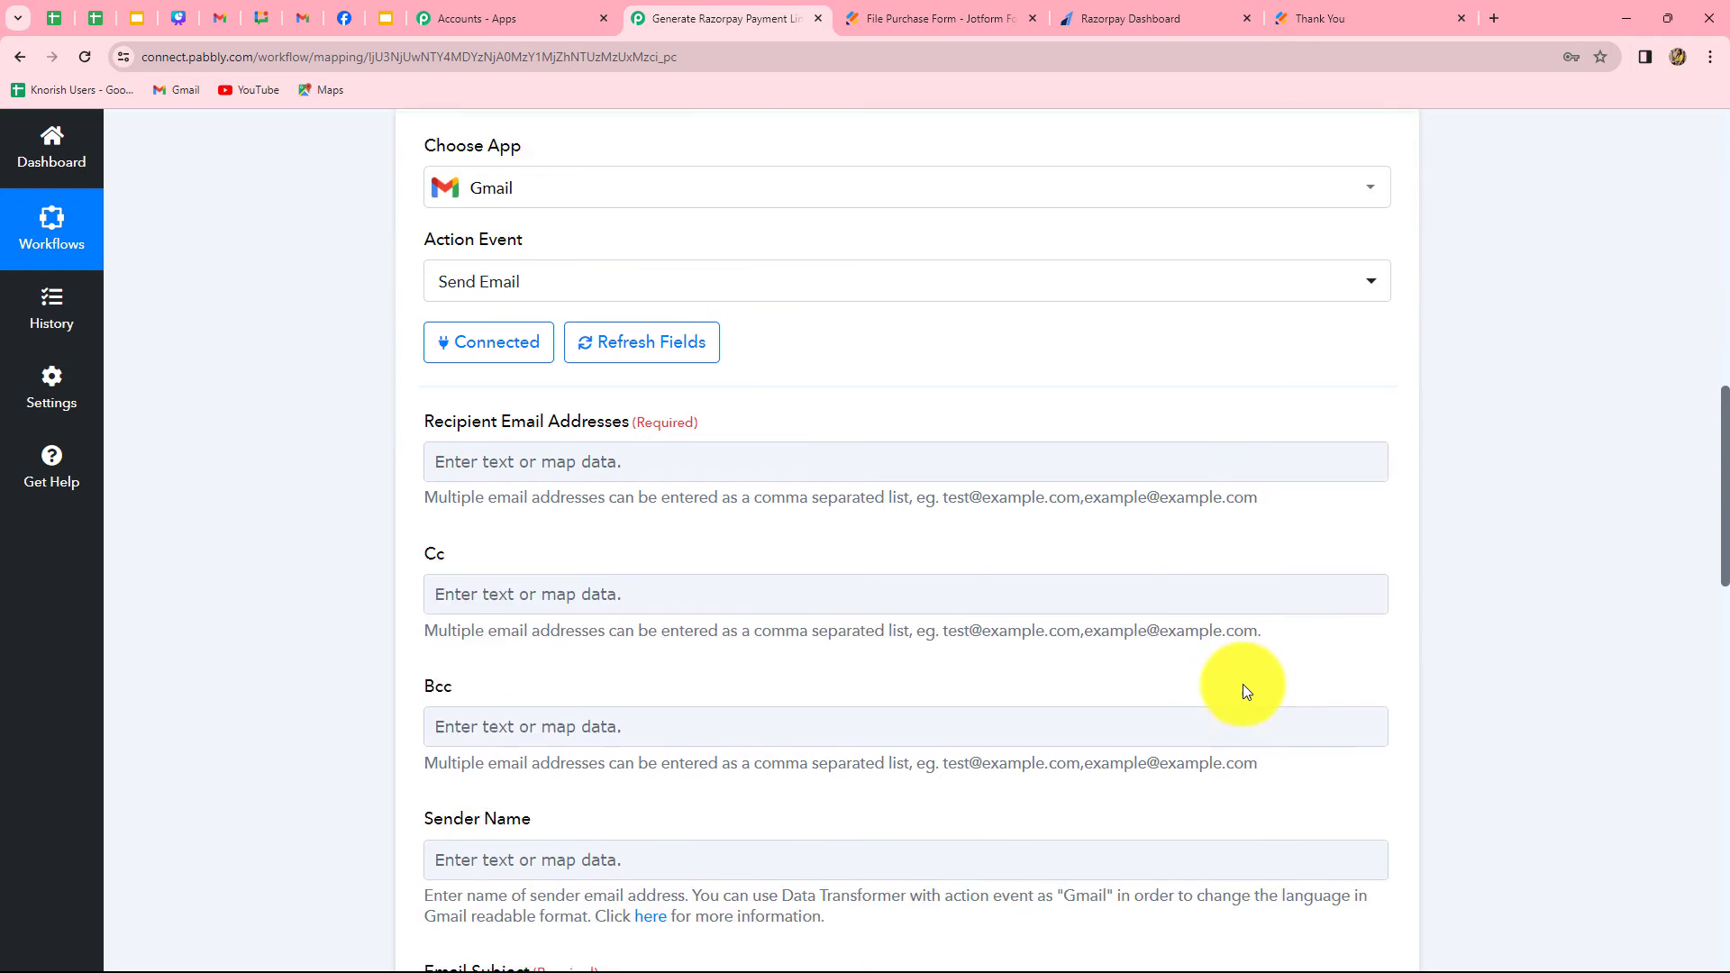
pyautogui.scroll(-2, 927, 645)
pyautogui.scroll(-5, 927, 645)
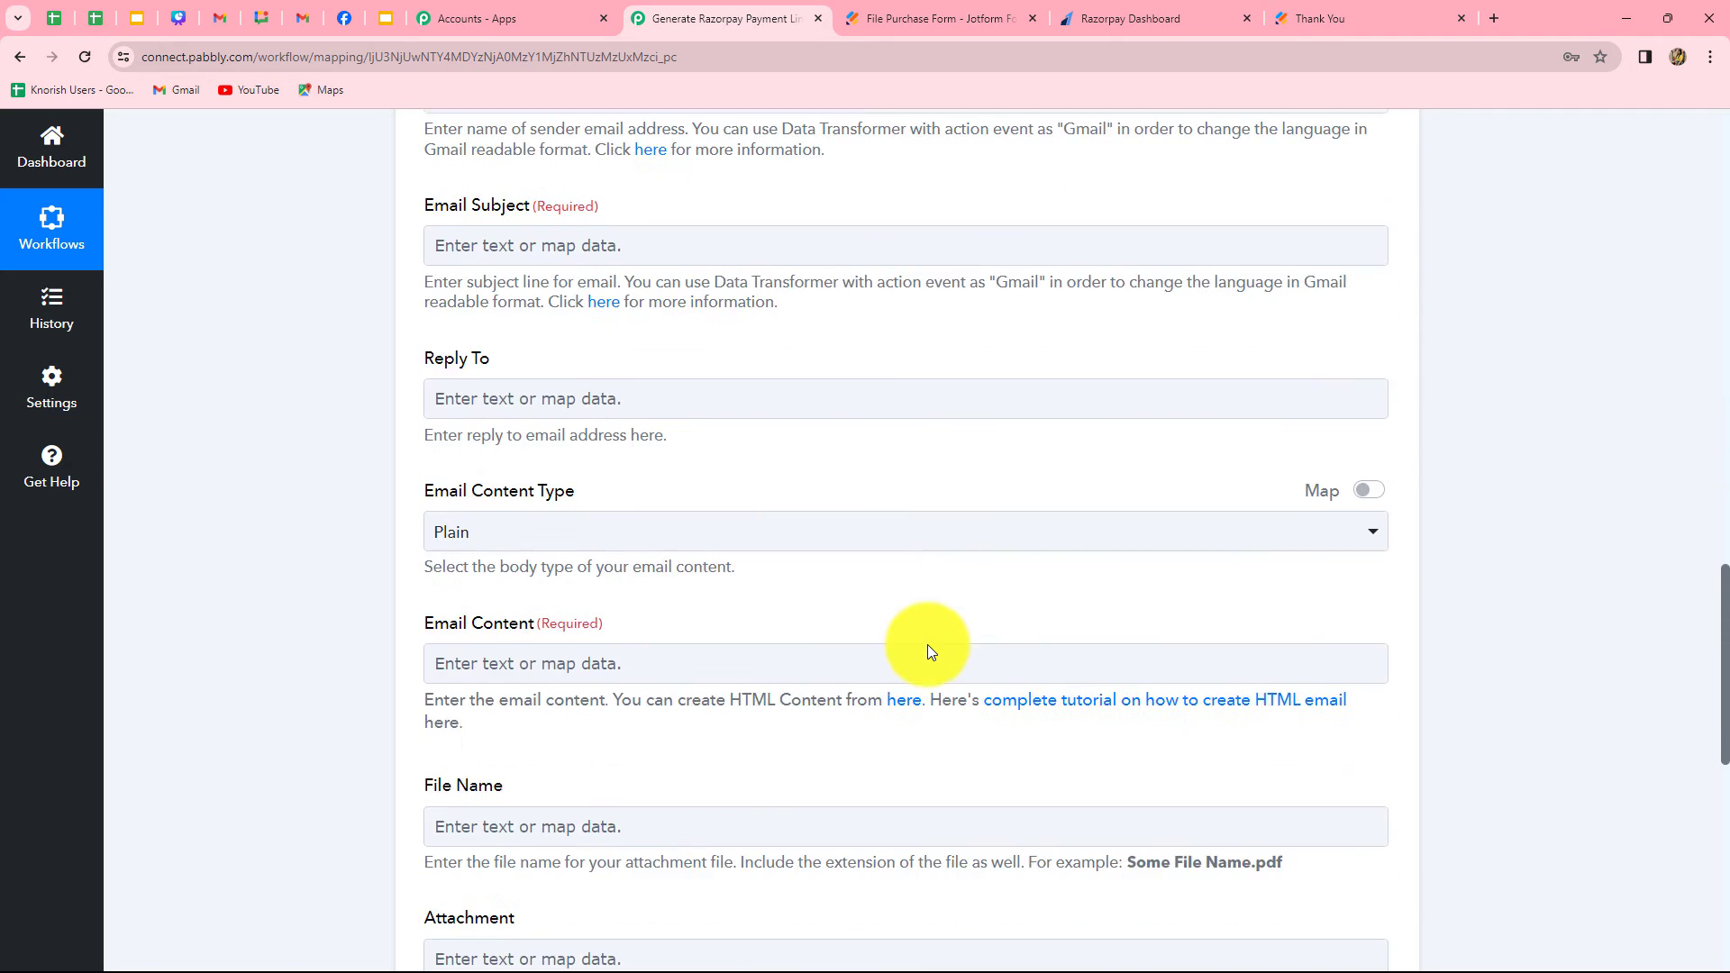
pyautogui.scroll(9, 927, 645)
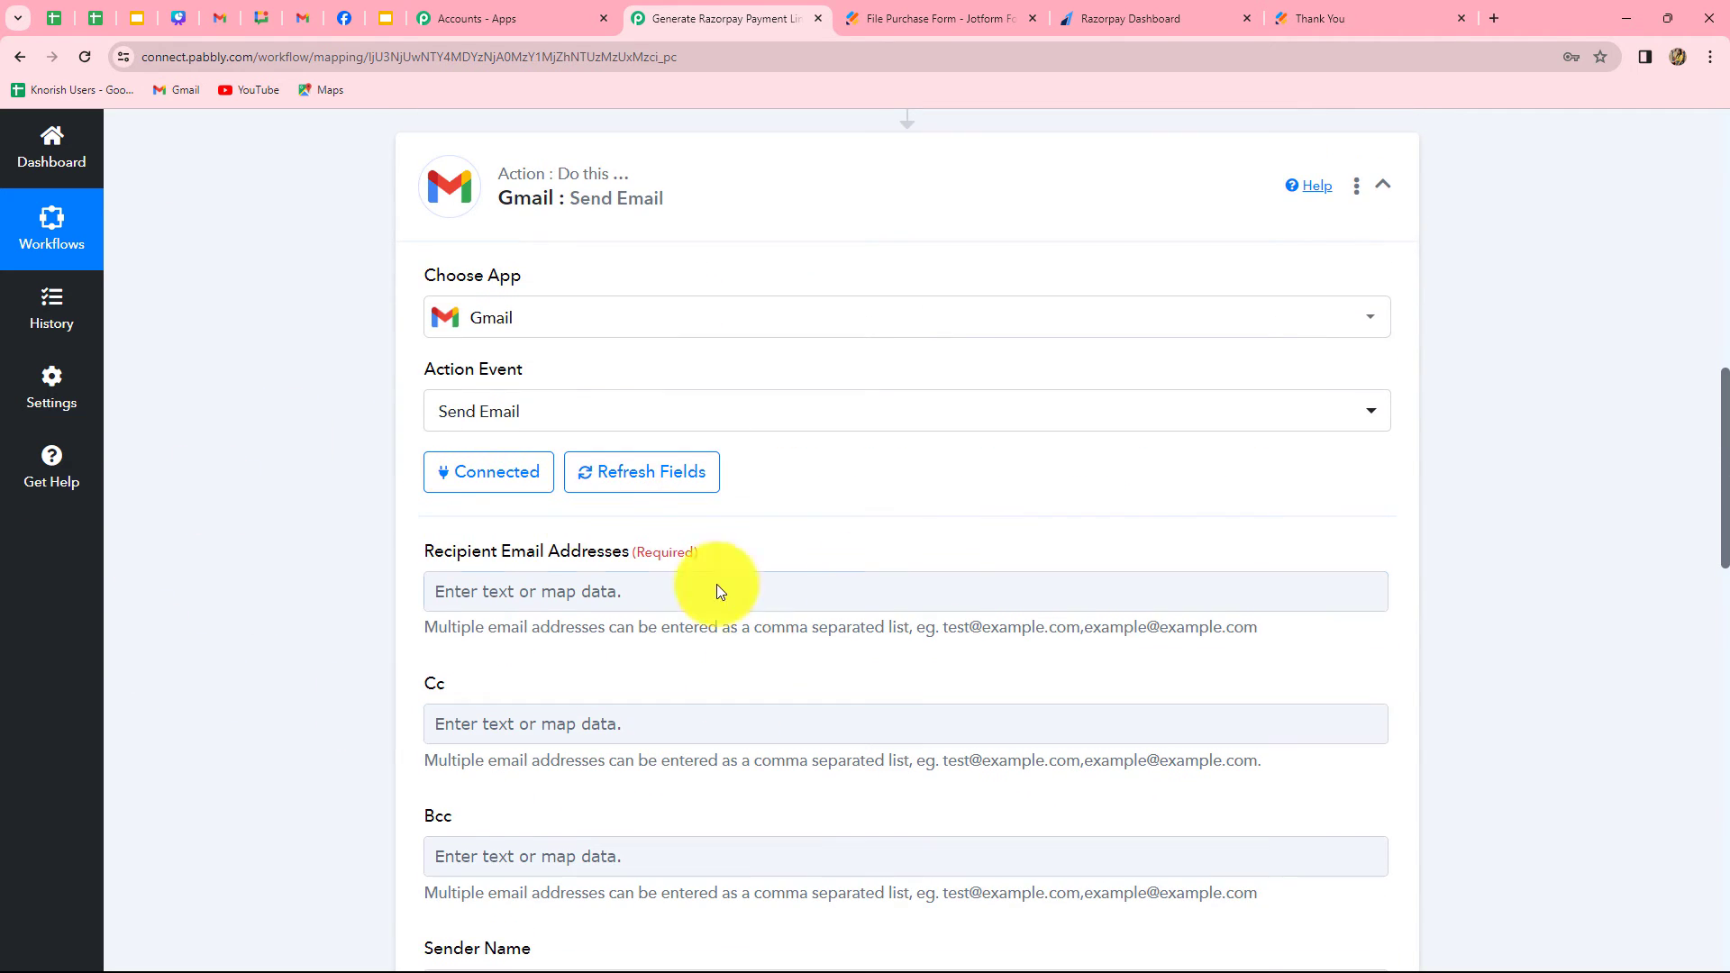
pyautogui.scroll(-3, 657, 617)
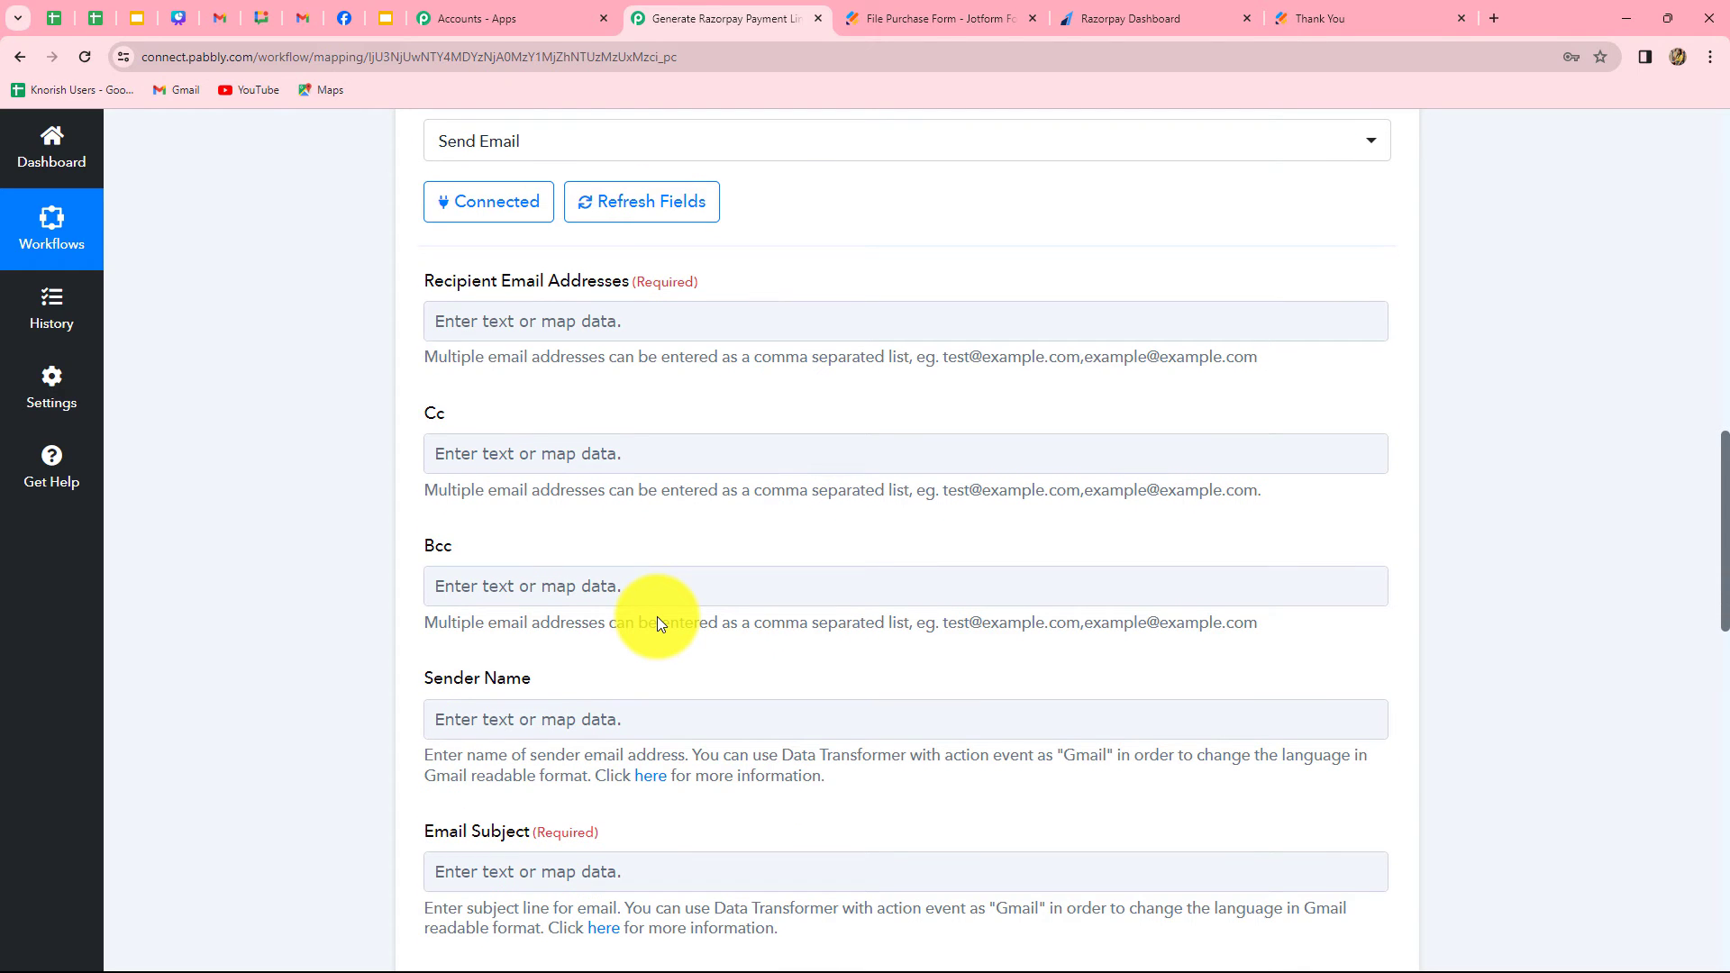
pyautogui.click(670, 325)
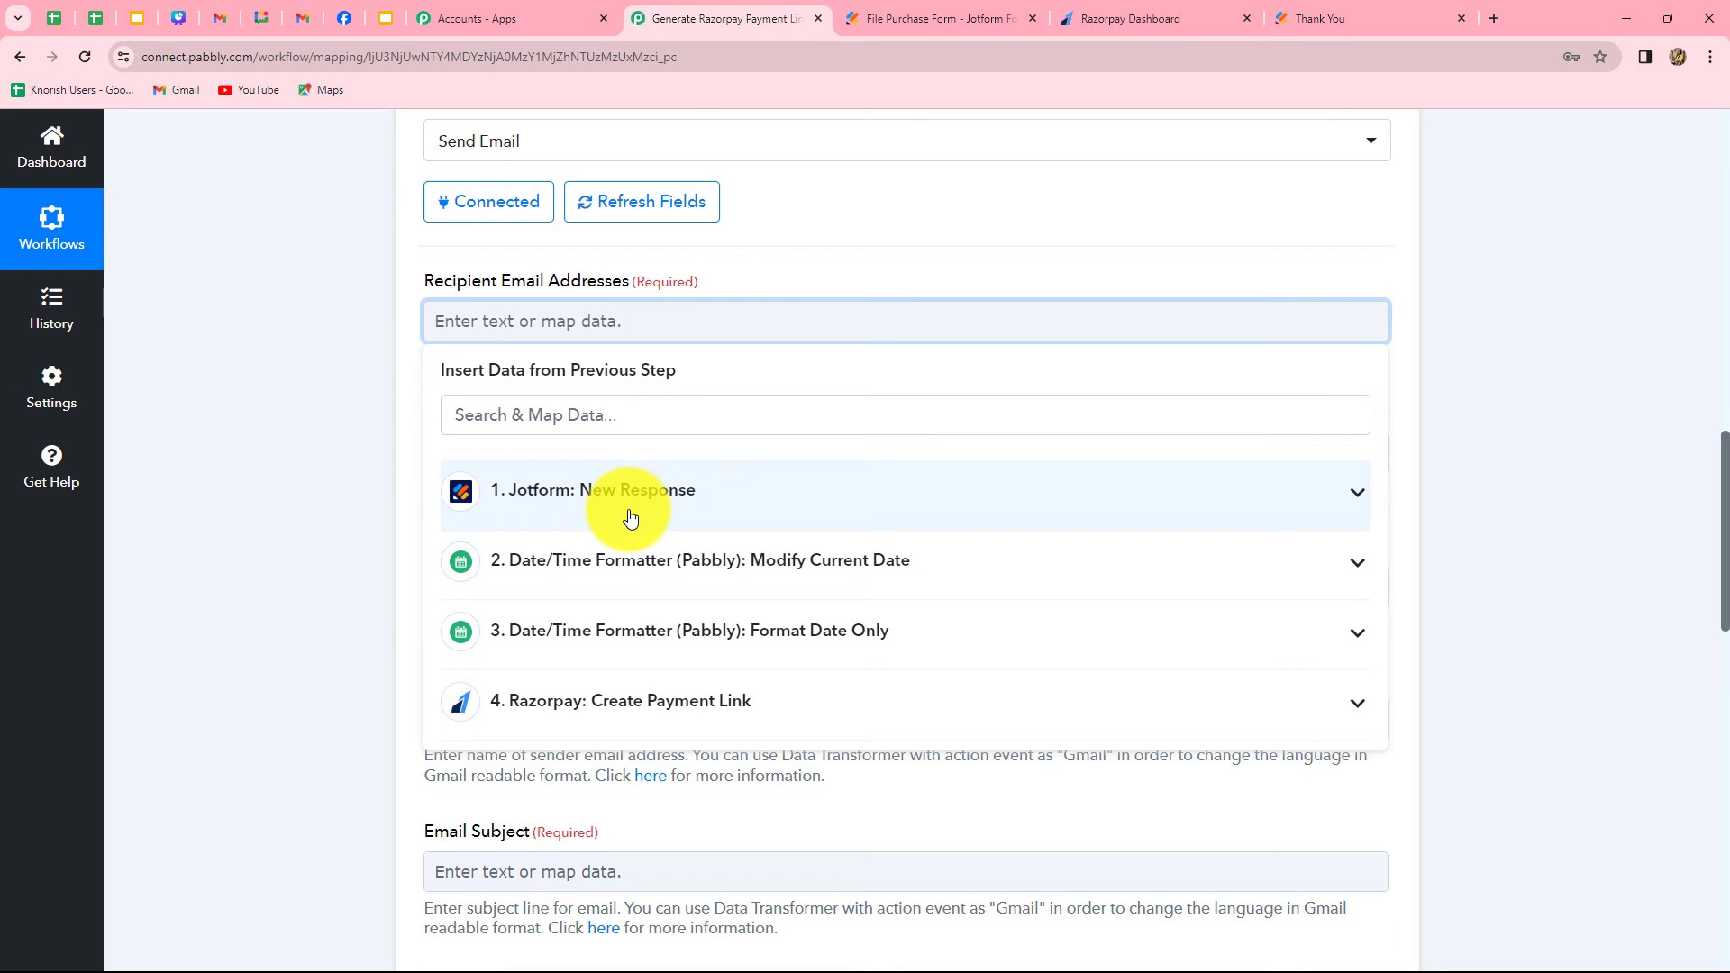
pyautogui.click(629, 511)
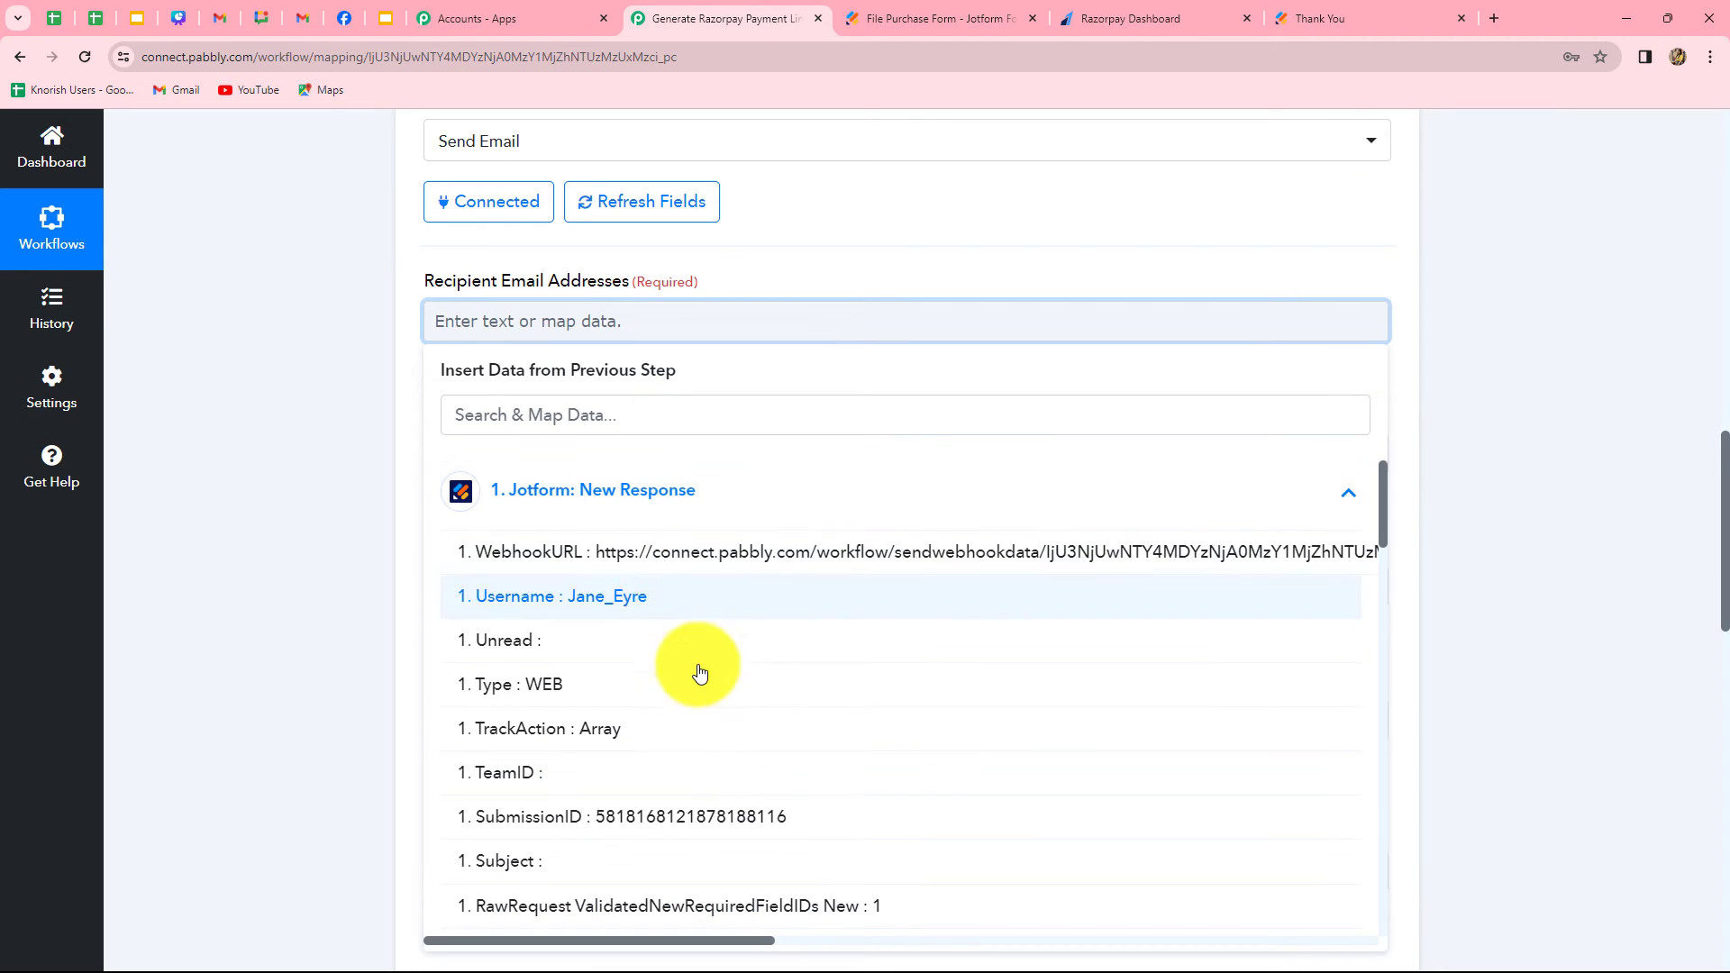
pyautogui.scroll(-6, 687, 721)
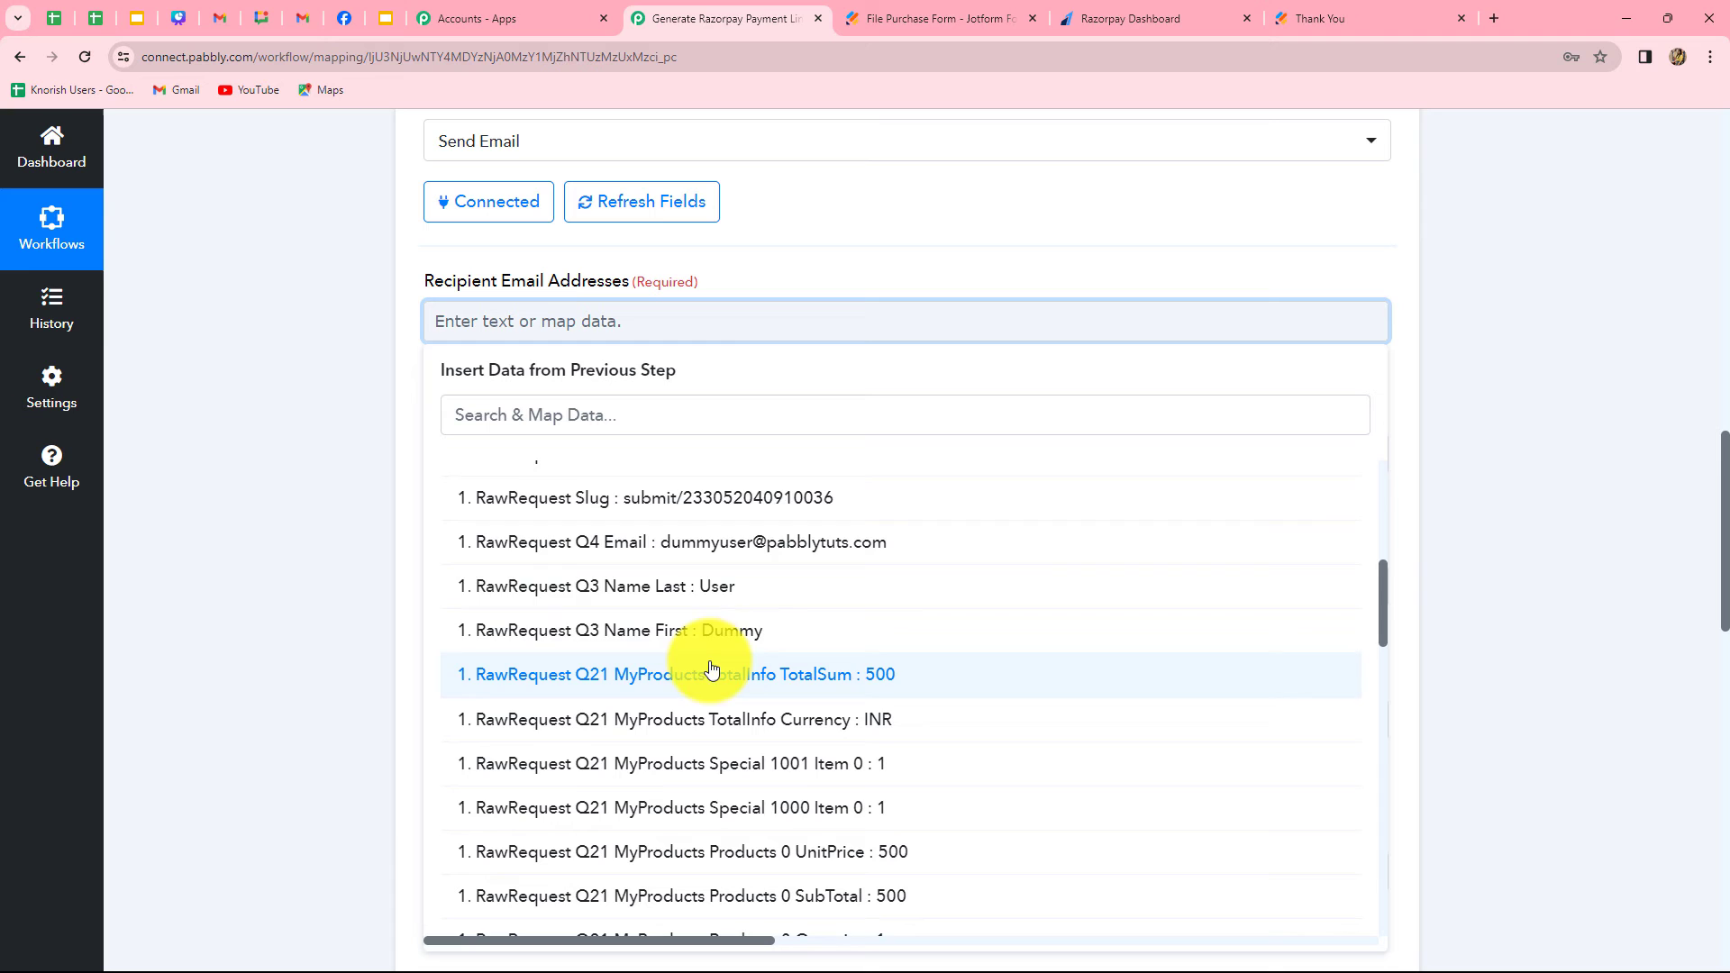
pyautogui.click(706, 544)
pyautogui.click(1603, 479)
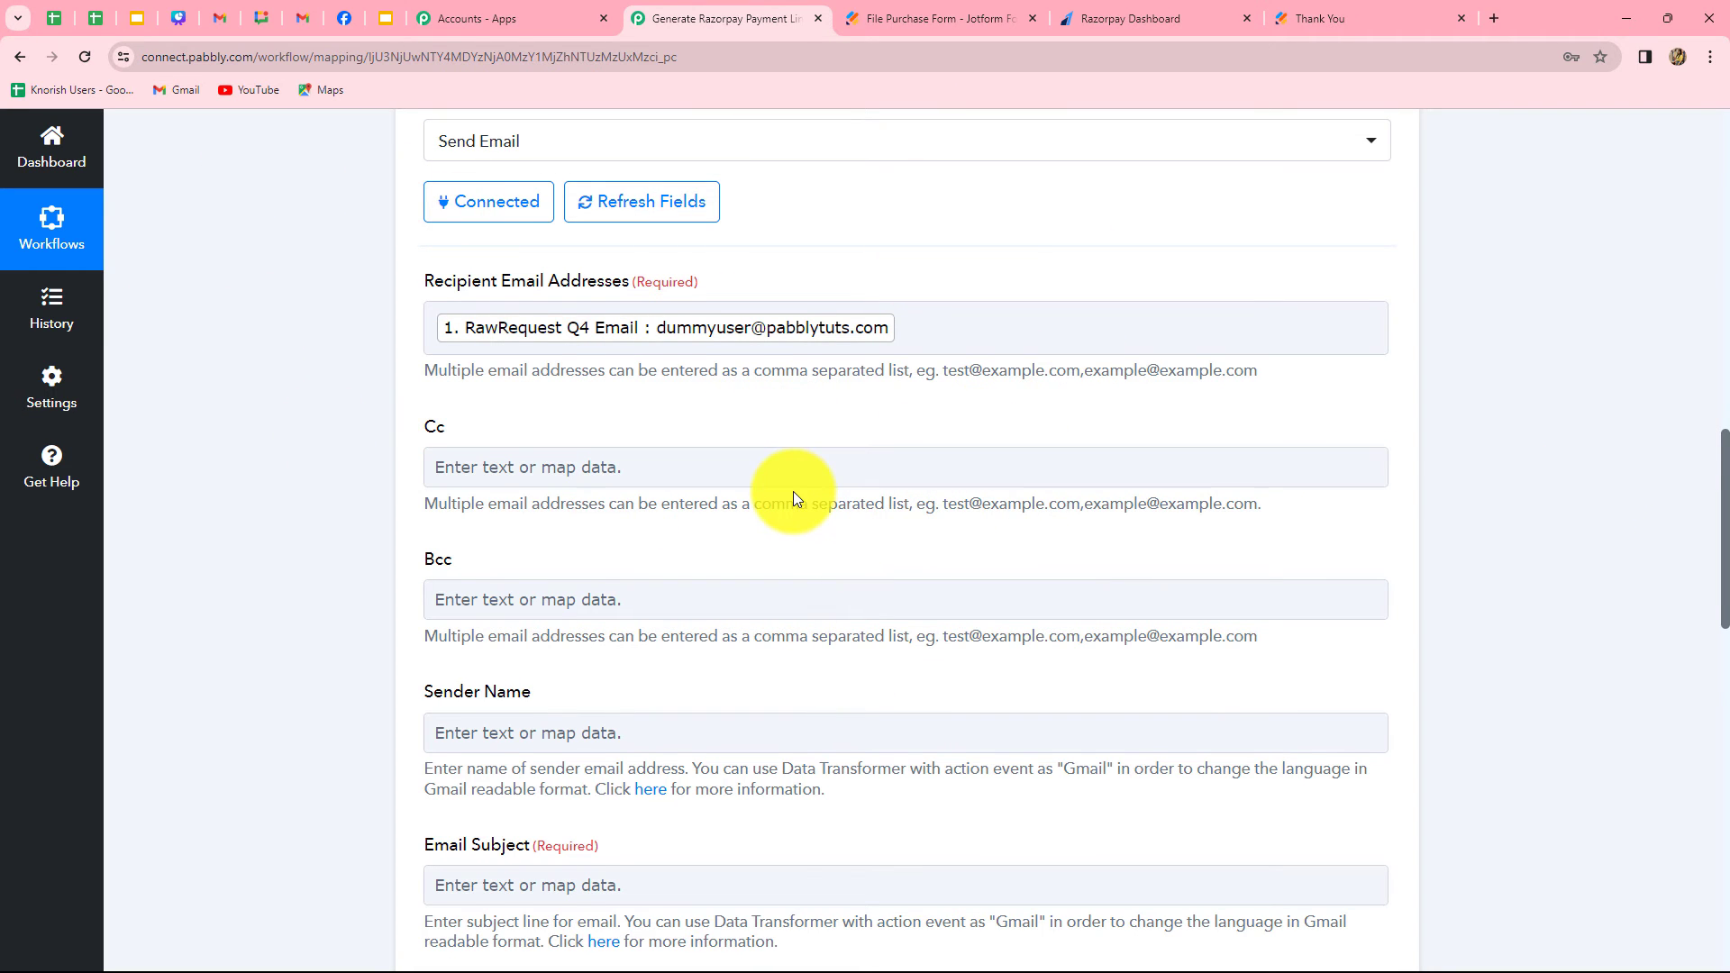
# Leave Cc and Bcc empty and set the email's sender name to Pabbly
pyautogui.scroll(-2, 793, 491)
pyautogui.scroll(1, 793, 490)
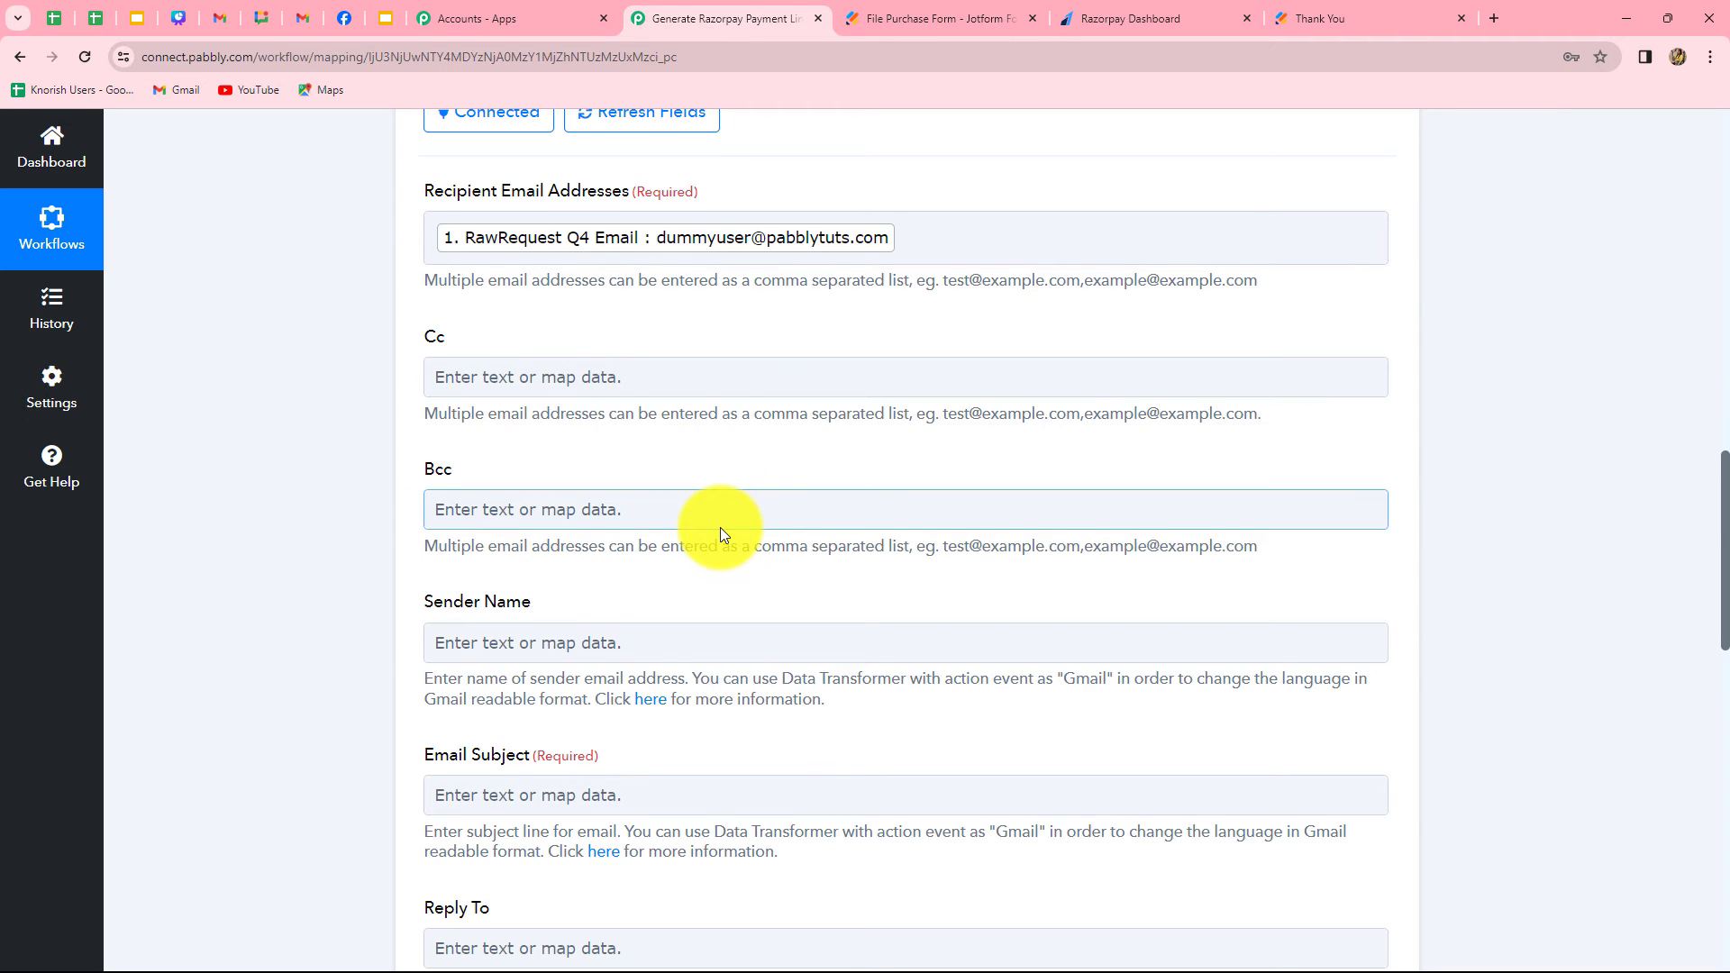
pyautogui.scroll(-2, 721, 534)
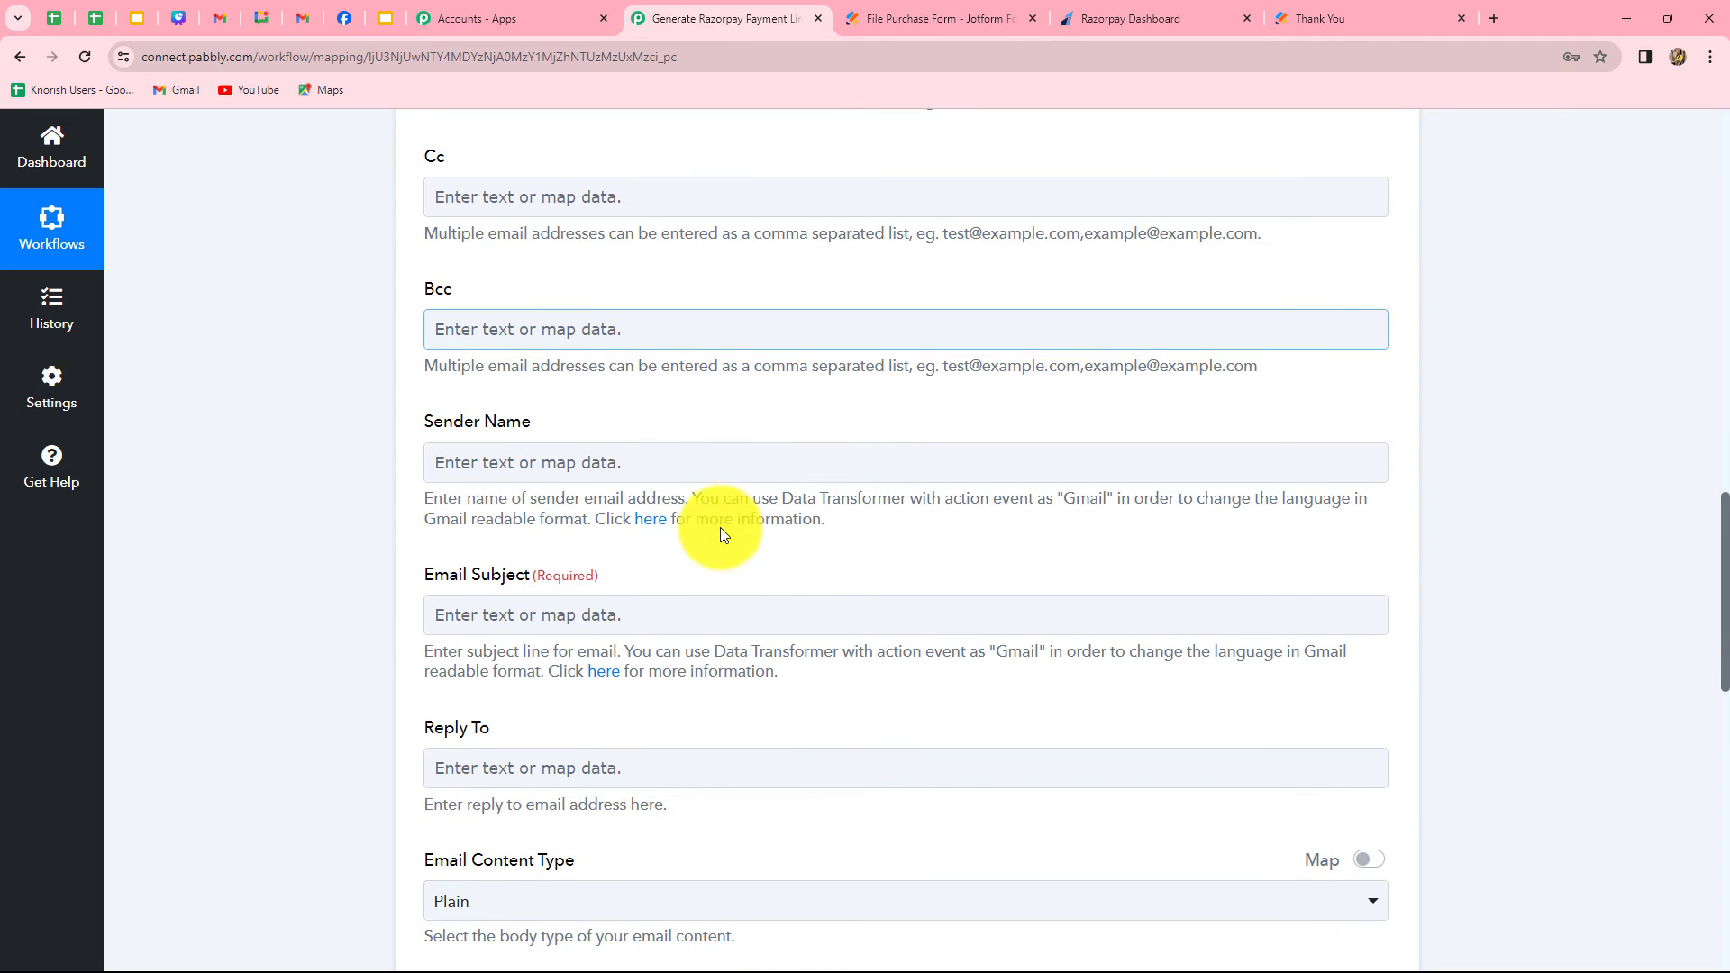
pyautogui.click(559, 466)
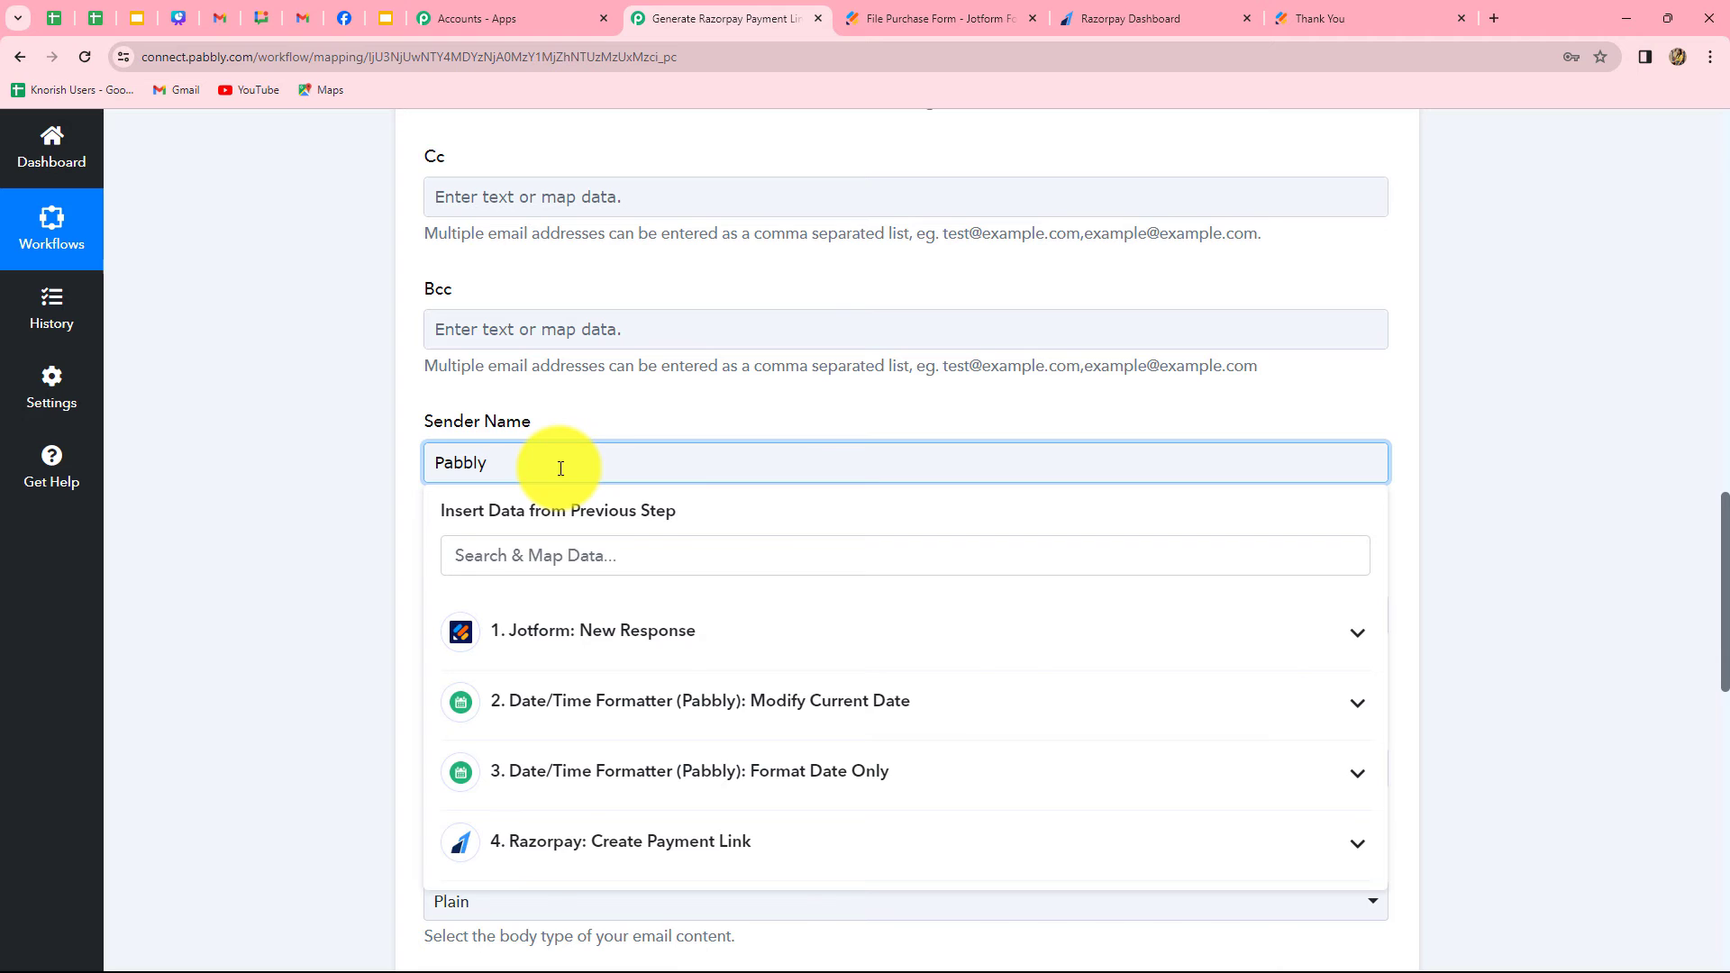
pyautogui.press('Tab')
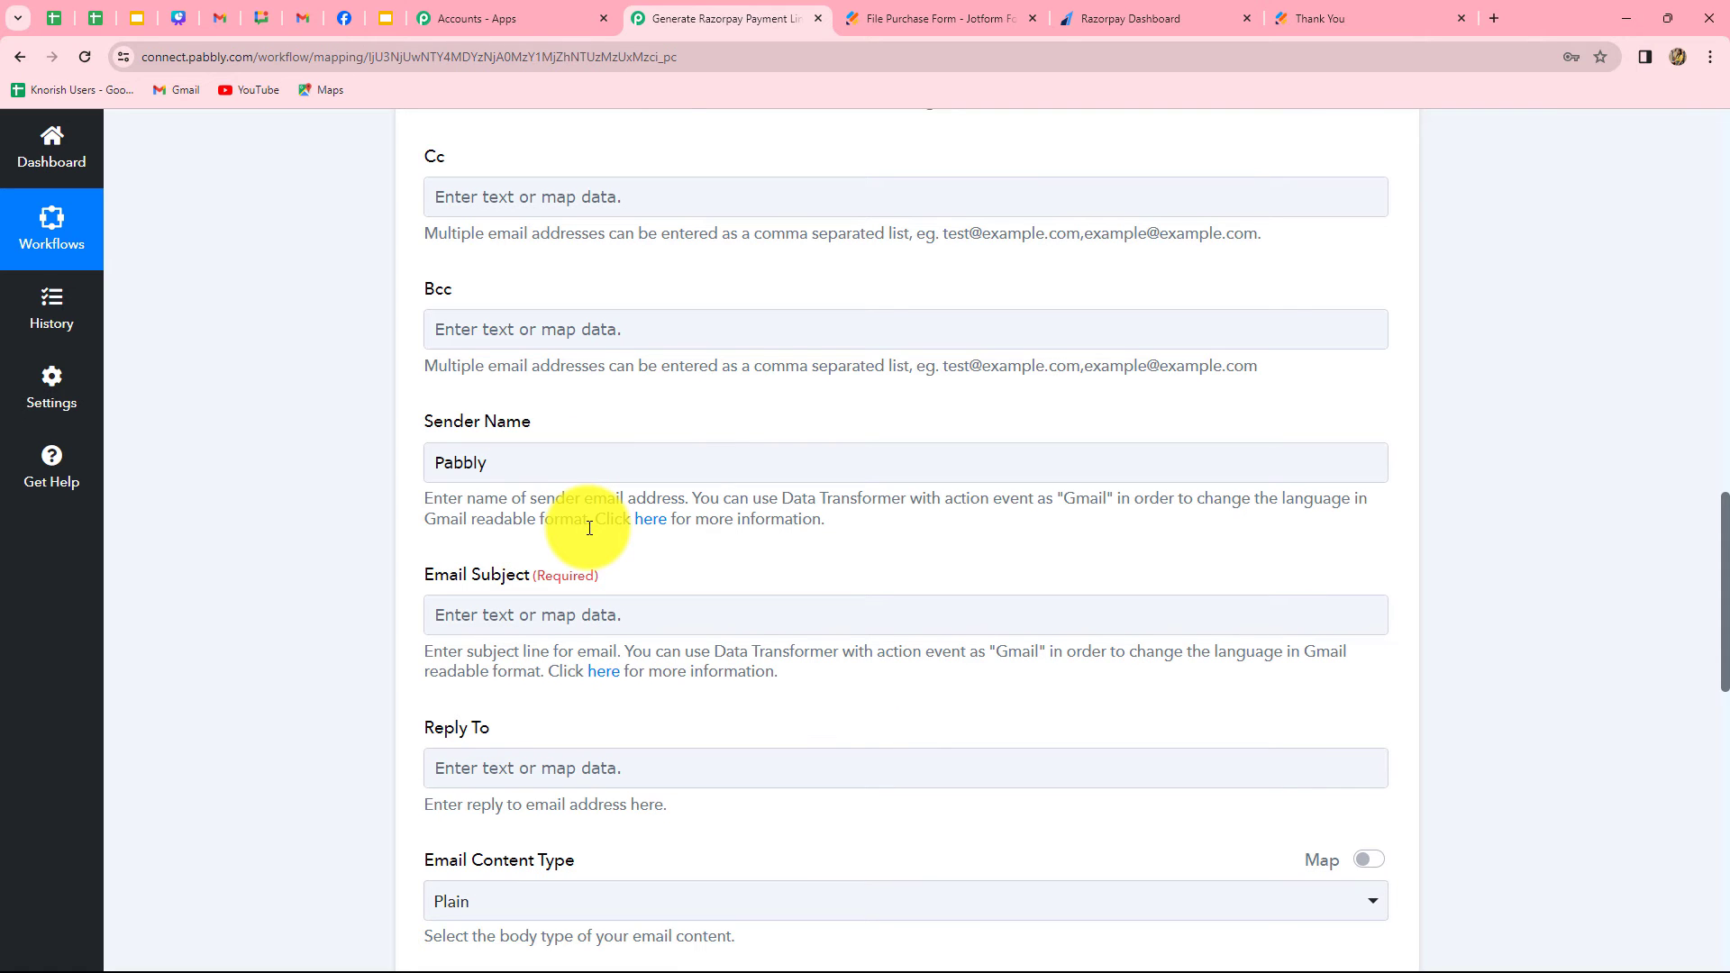
# Set the email subject to "Payment Link For:" followed by the mapped ProductName from the Jotform response
pyautogui.scroll(-4, 585, 520)
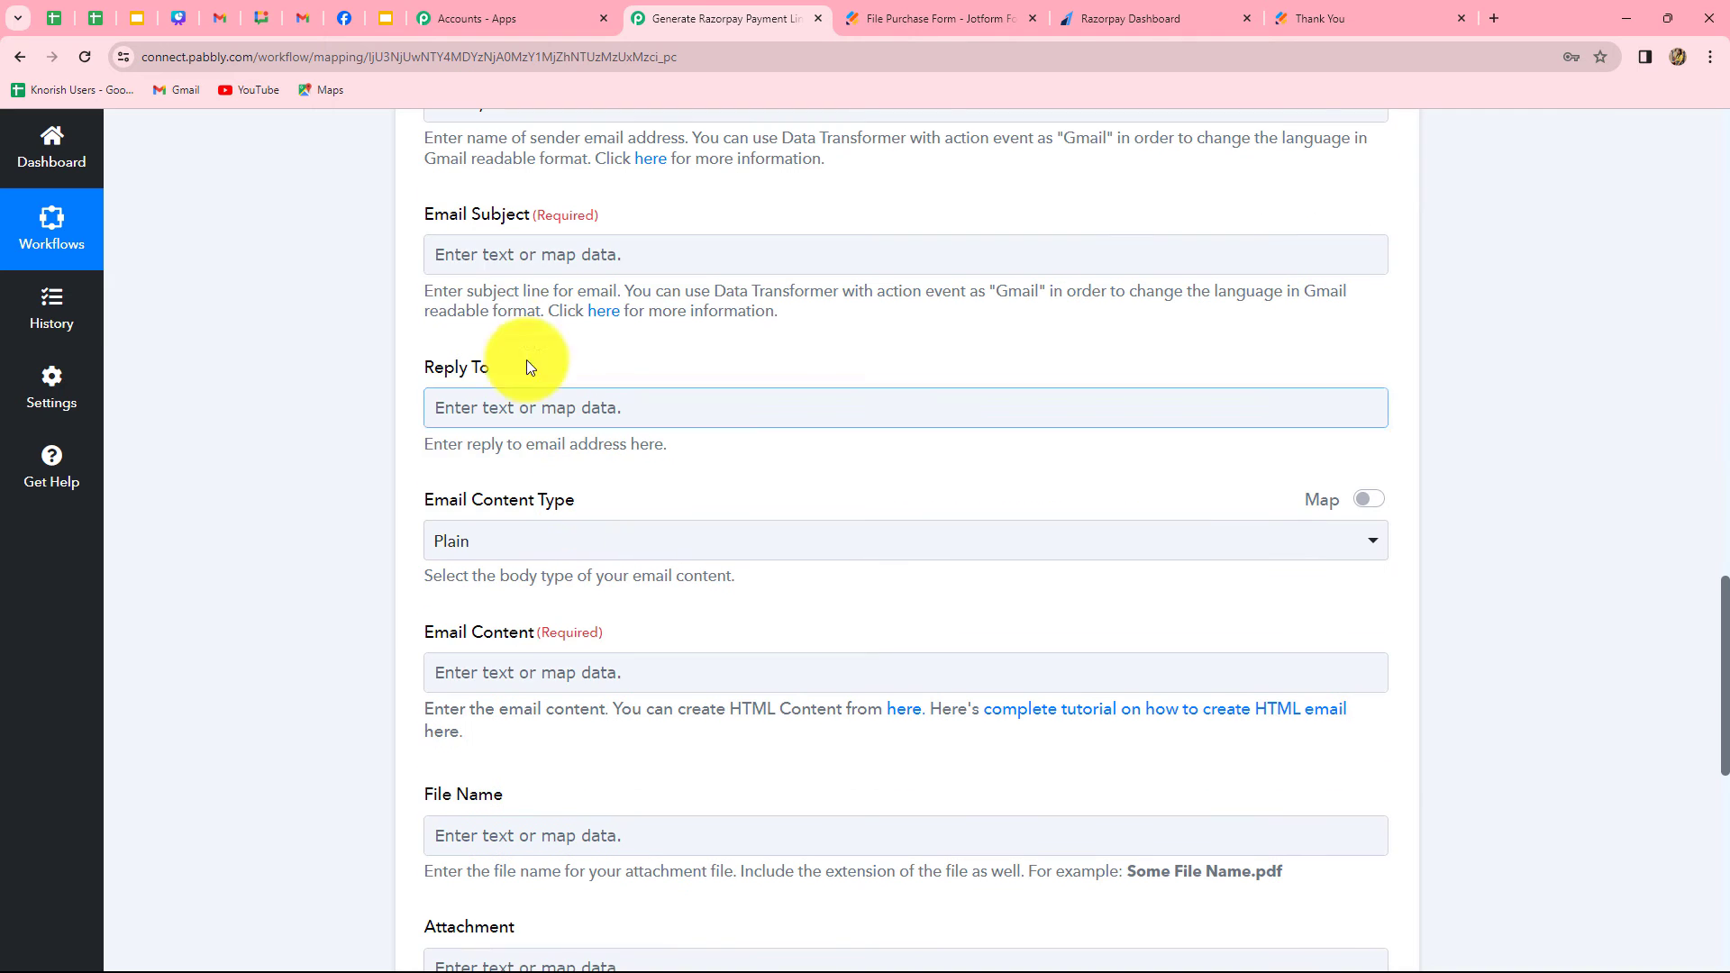
pyautogui.click(506, 259)
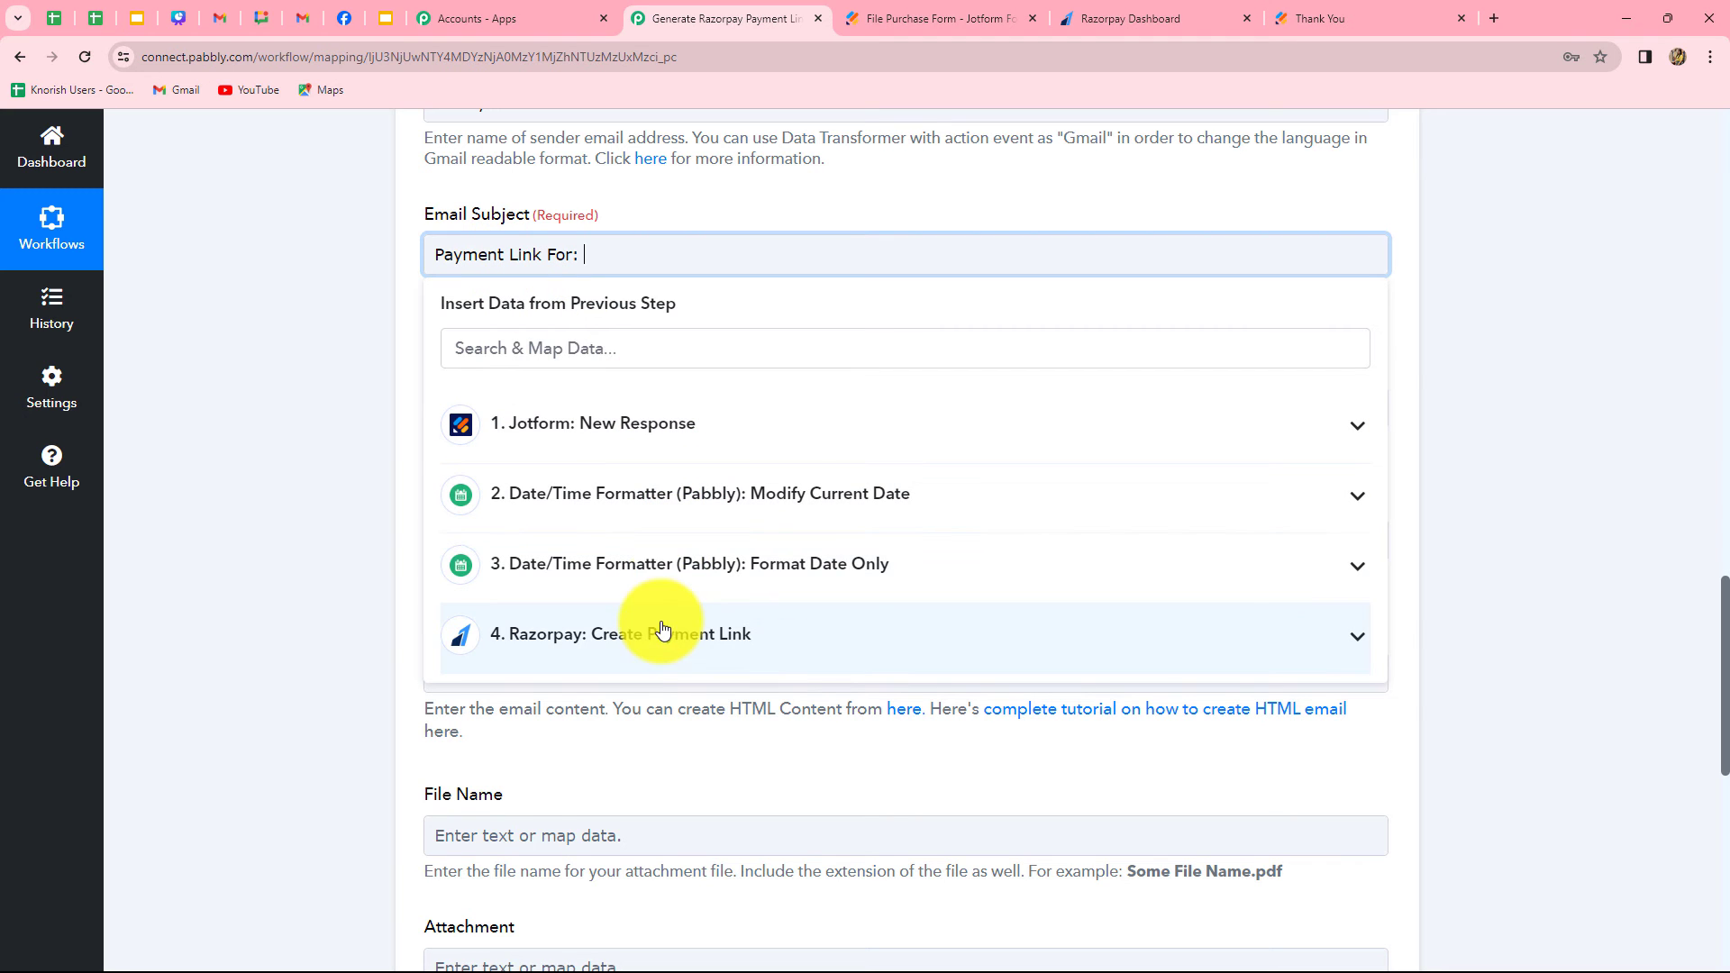
pyautogui.click(674, 424)
pyautogui.scroll(-4, 720, 662)
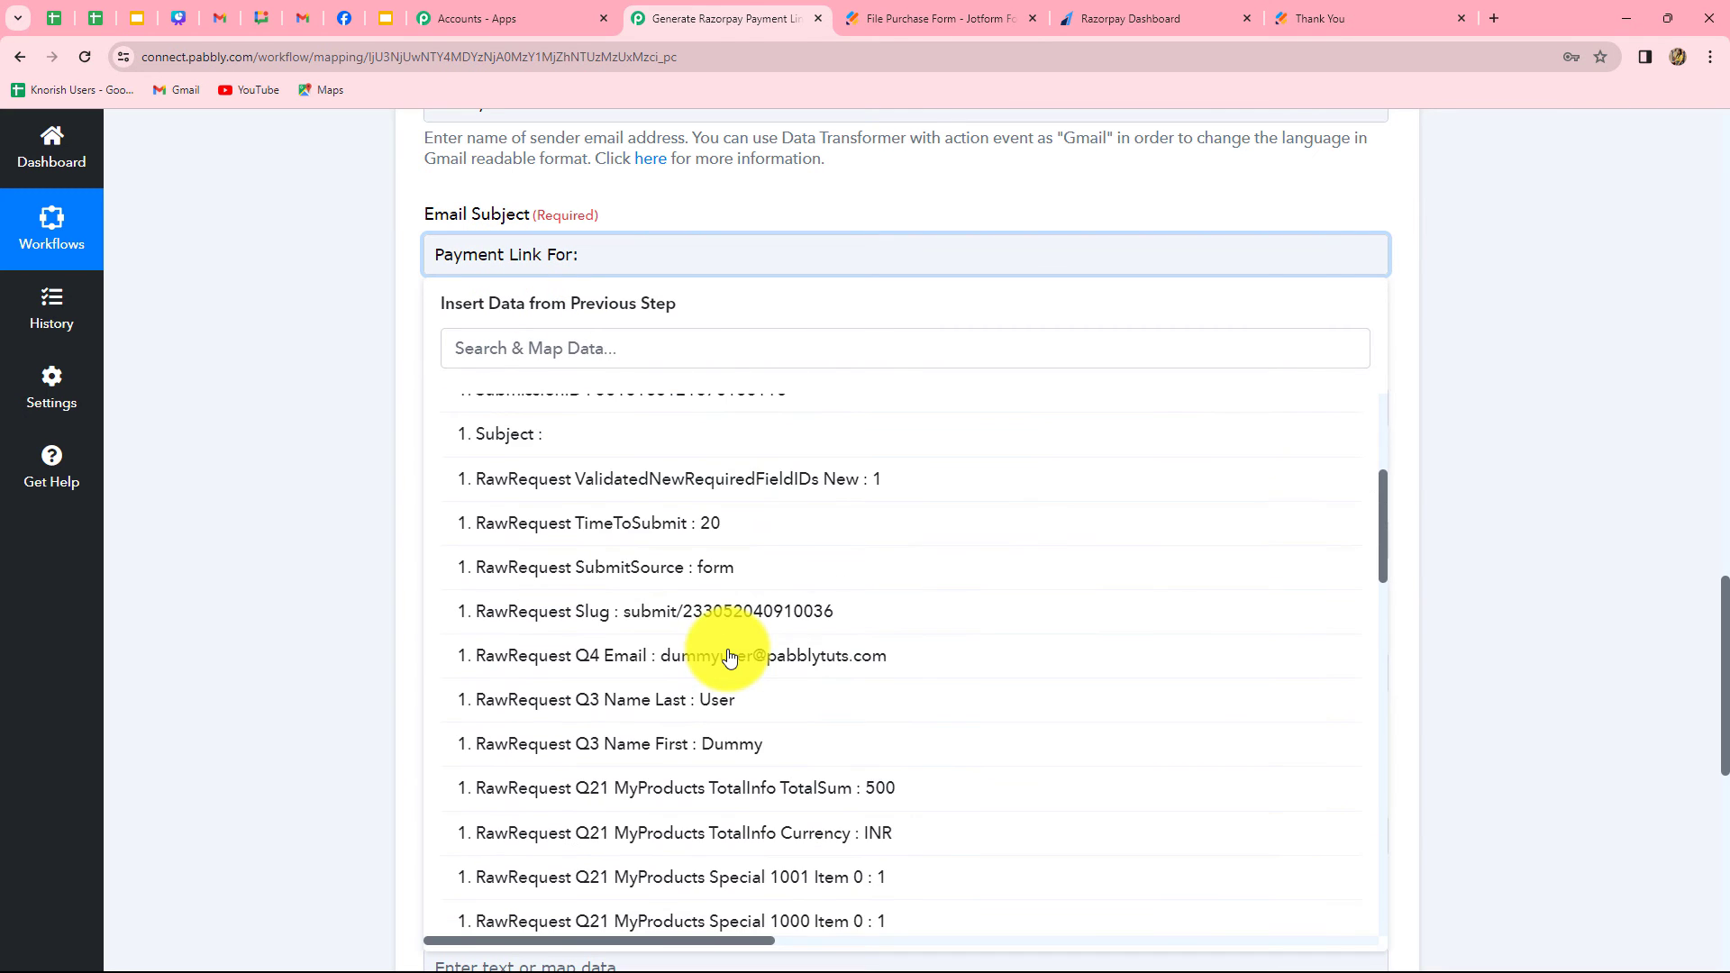
pyautogui.scroll(-6, 729, 677)
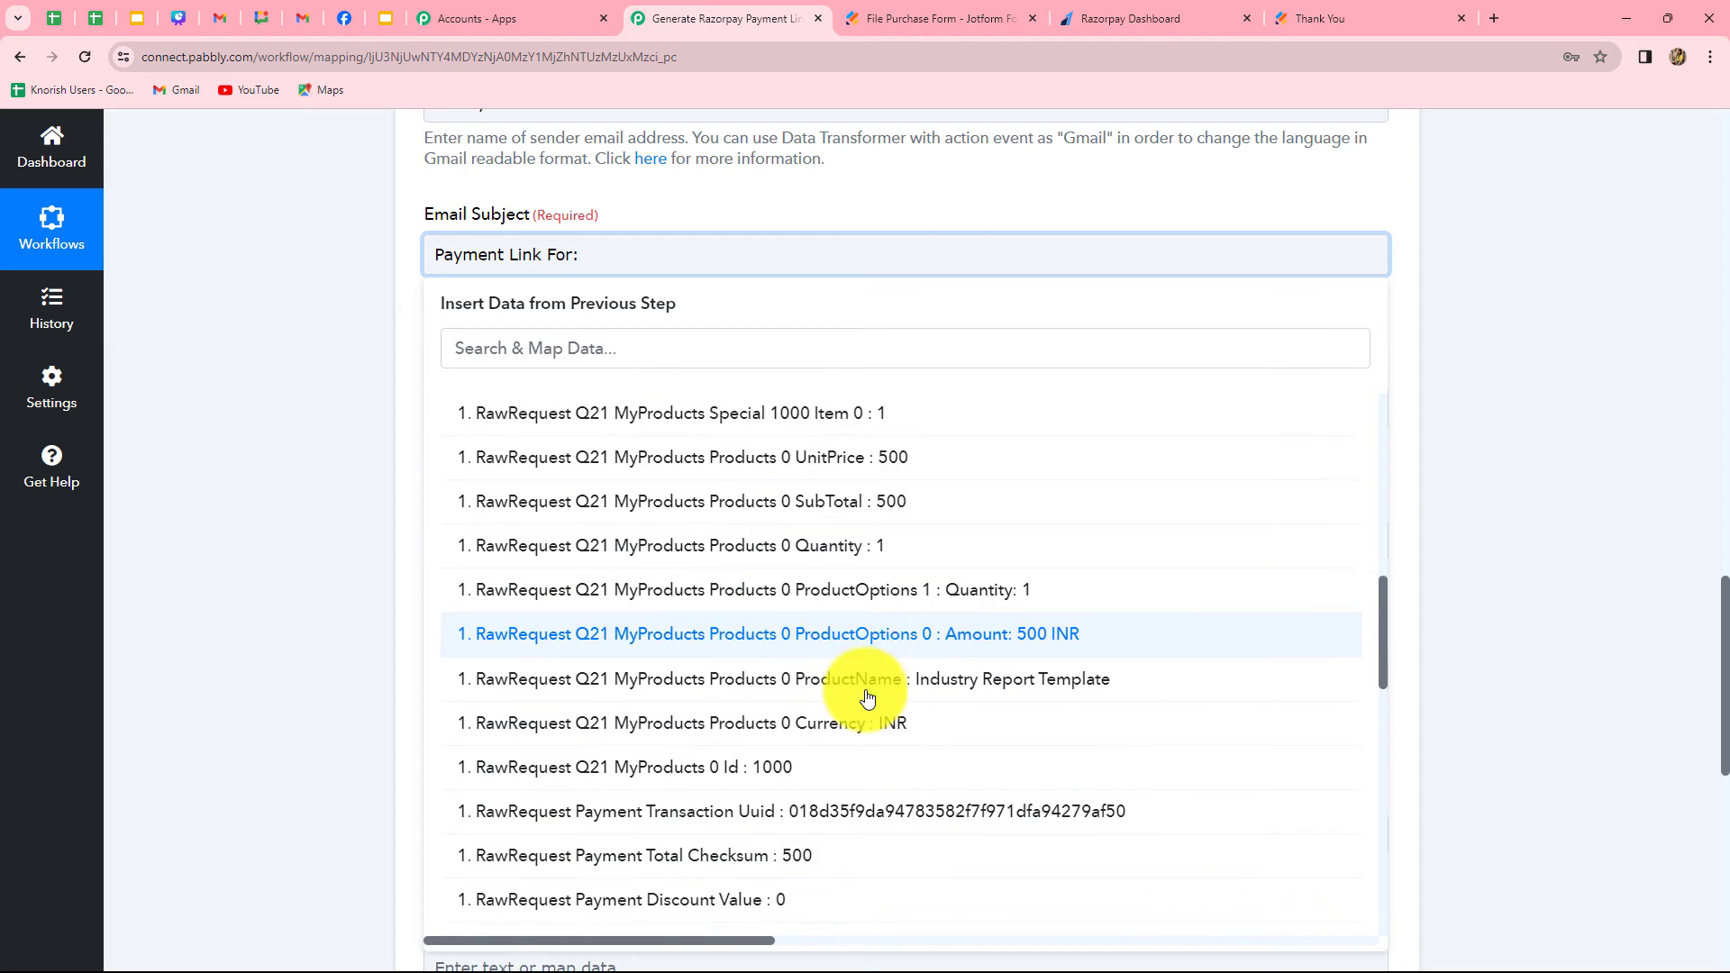
pyautogui.click(1063, 655)
pyautogui.click(1580, 563)
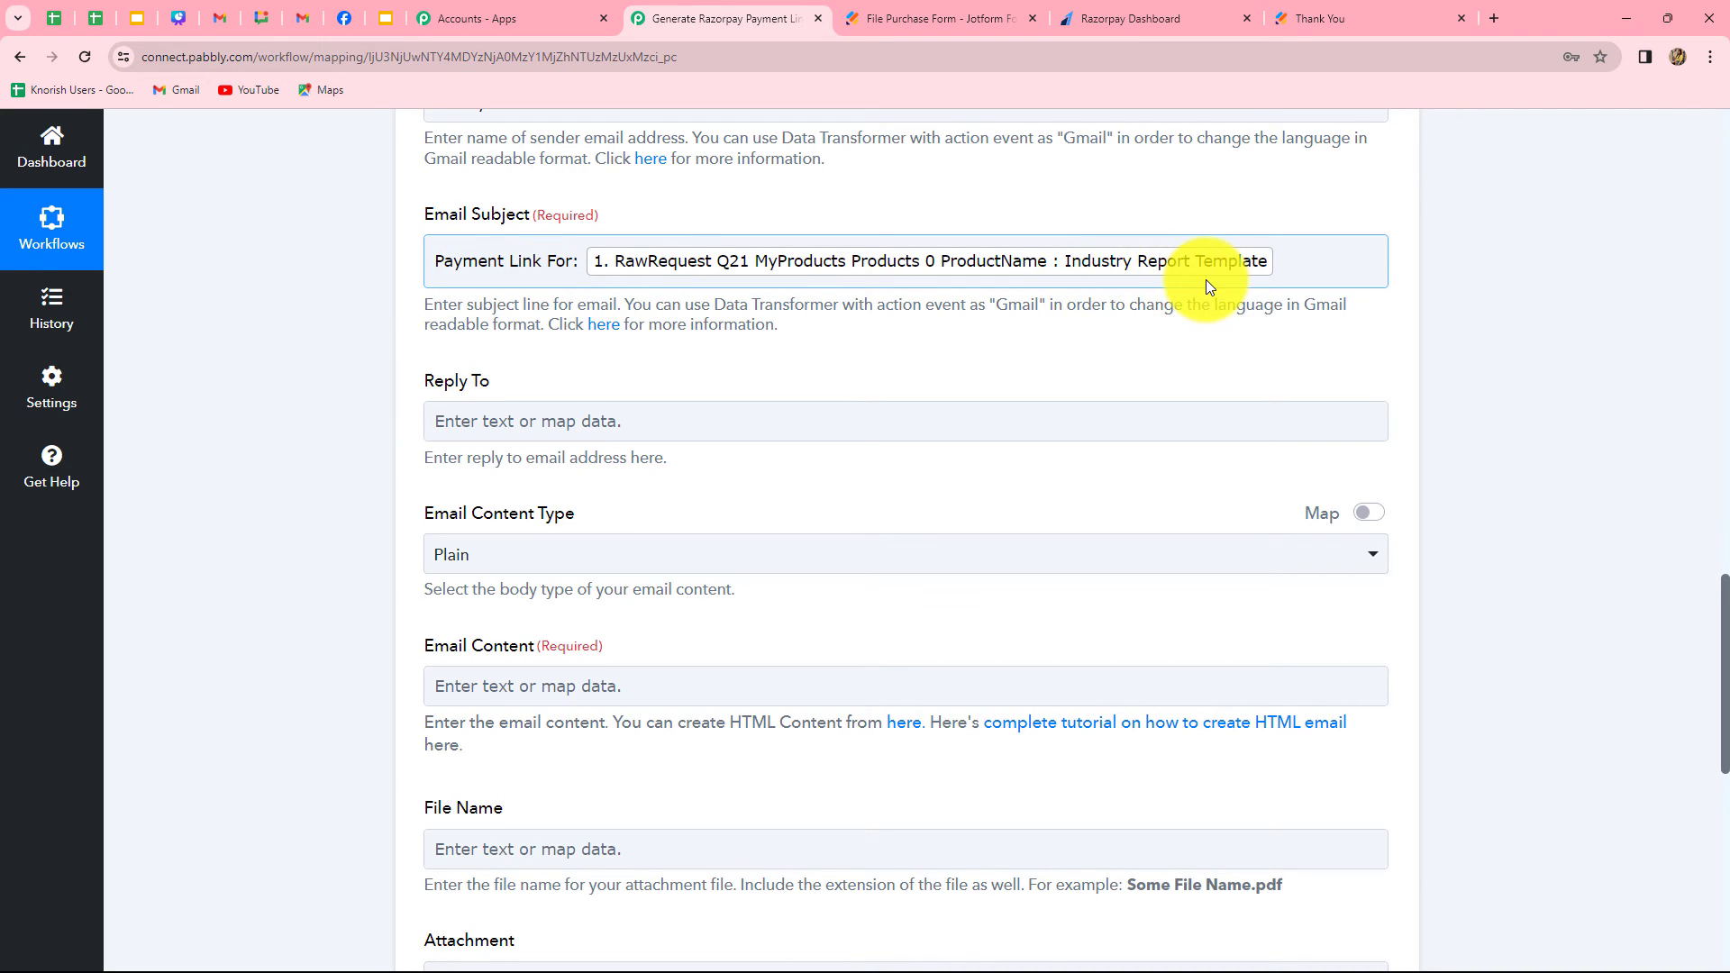
# Write the email content: "Hello," with the mapped first name, purchase thanks, the mapped Razorpay Short Url, the 2-day expiry notice and "Thank You"
pyautogui.scroll(-4, 1178, 559)
pyautogui.scroll(-1, 1183, 552)
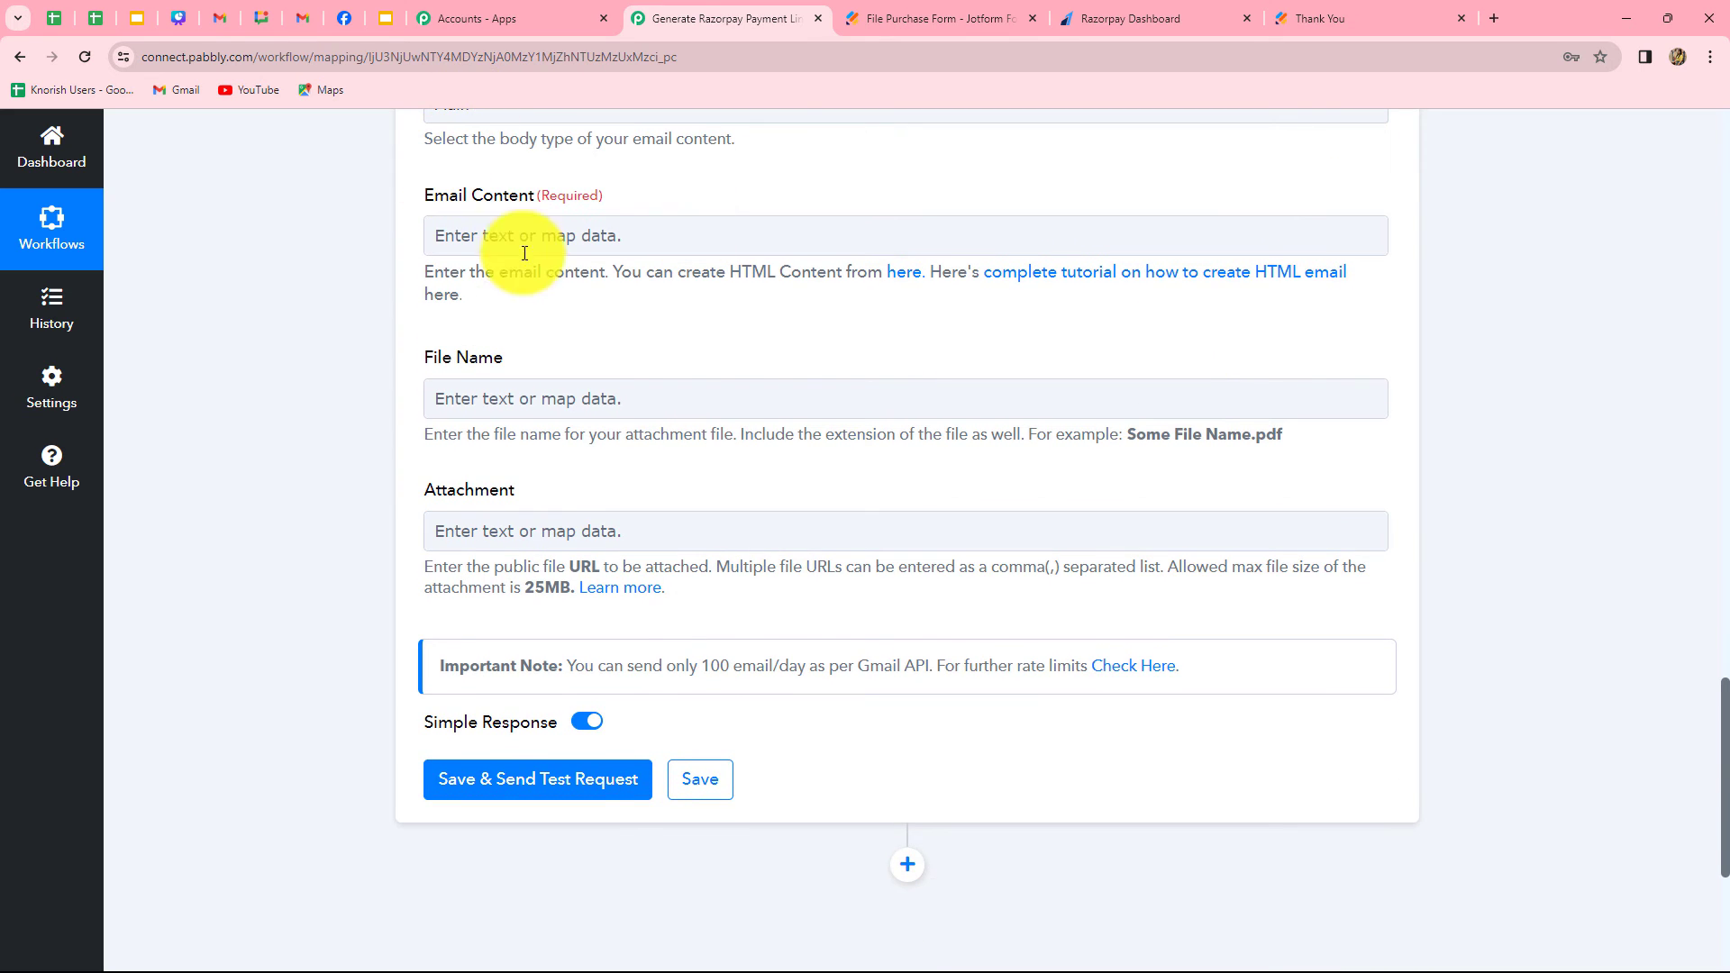
pyautogui.scroll(3, 492, 404)
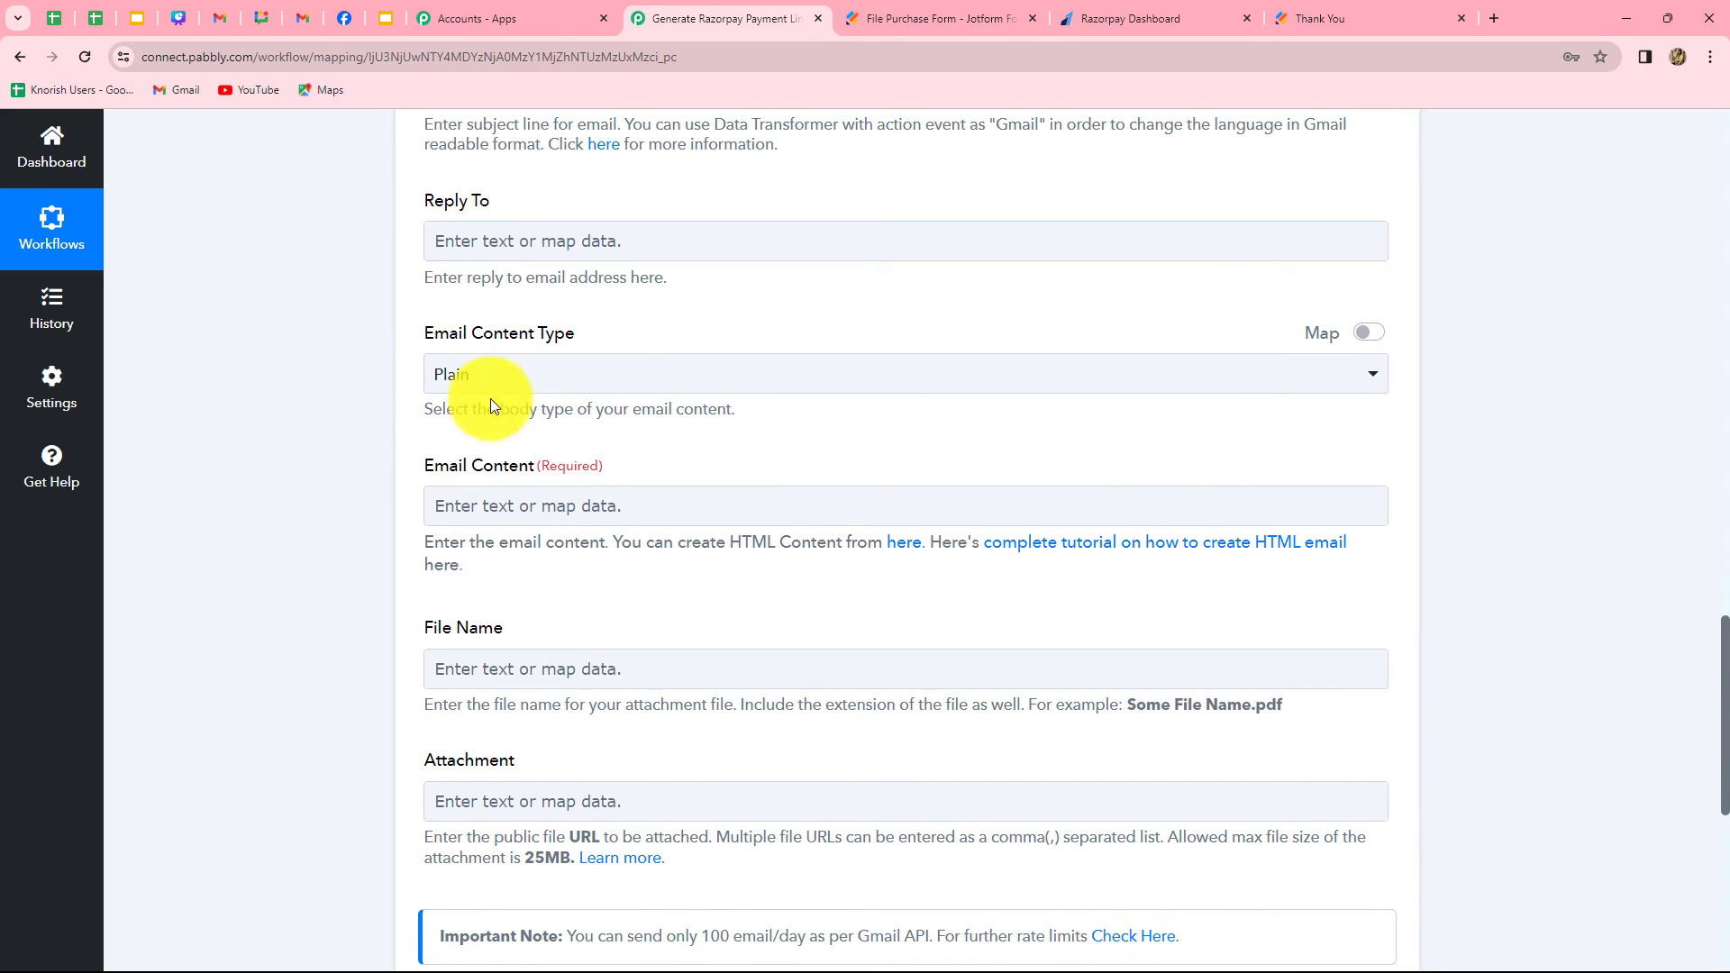
pyautogui.click(525, 502)
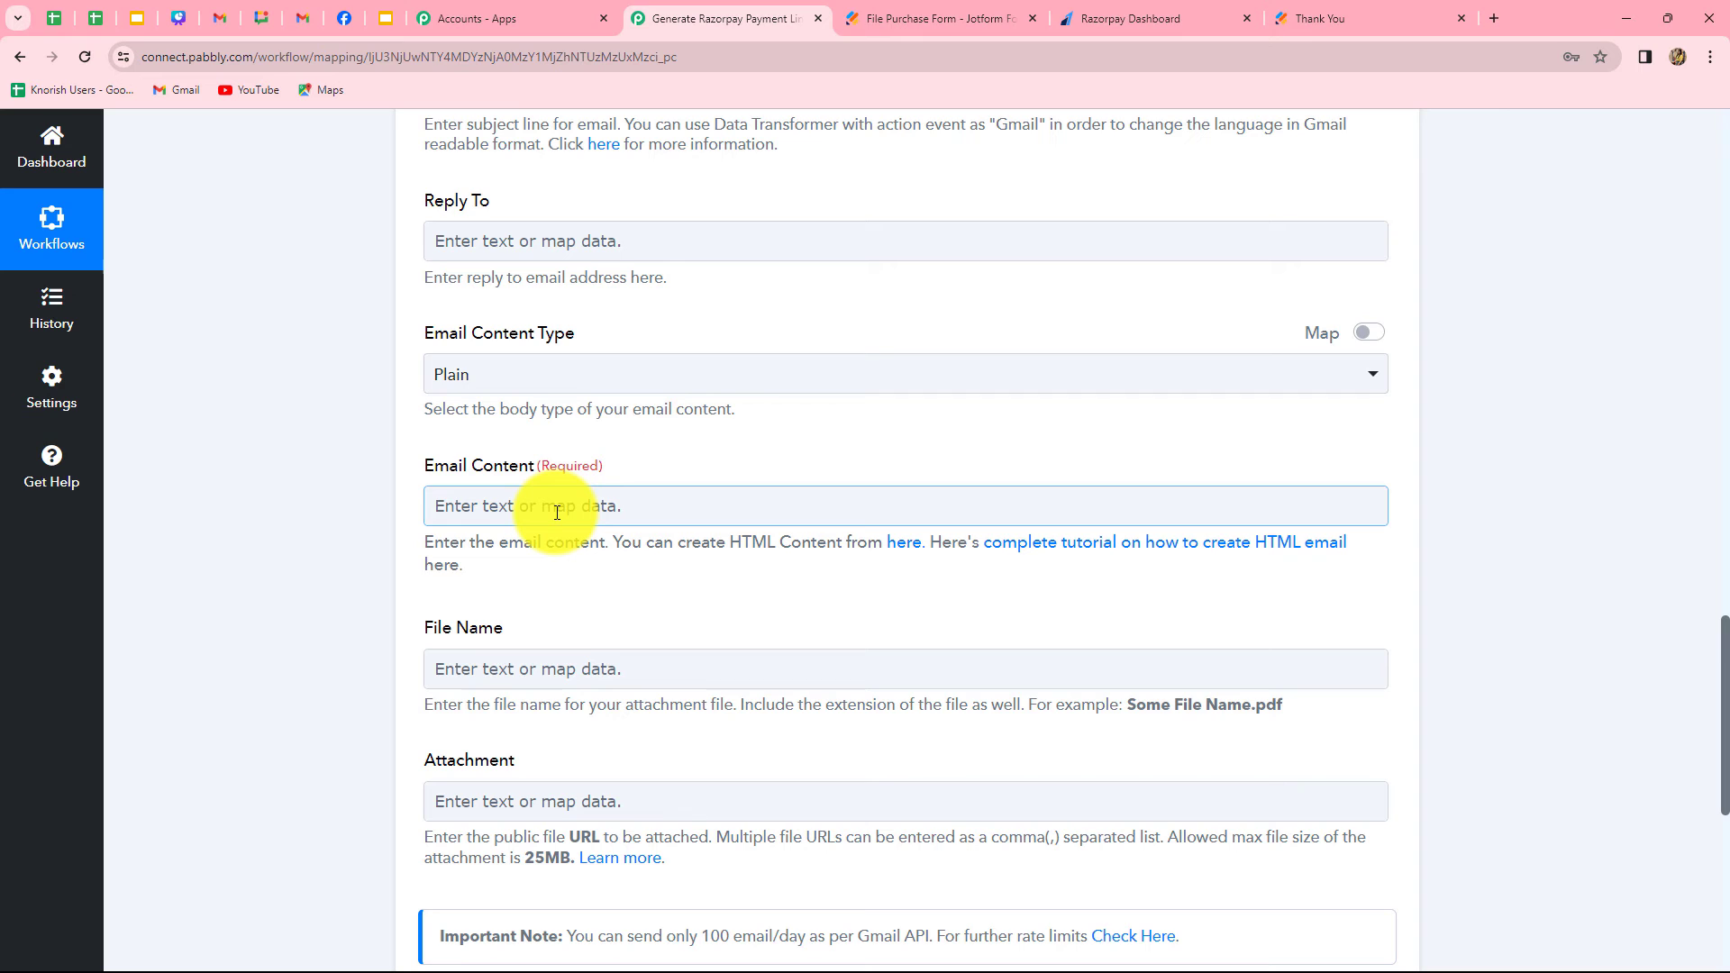
pyautogui.click(557, 512)
pyautogui.write('Hello,')
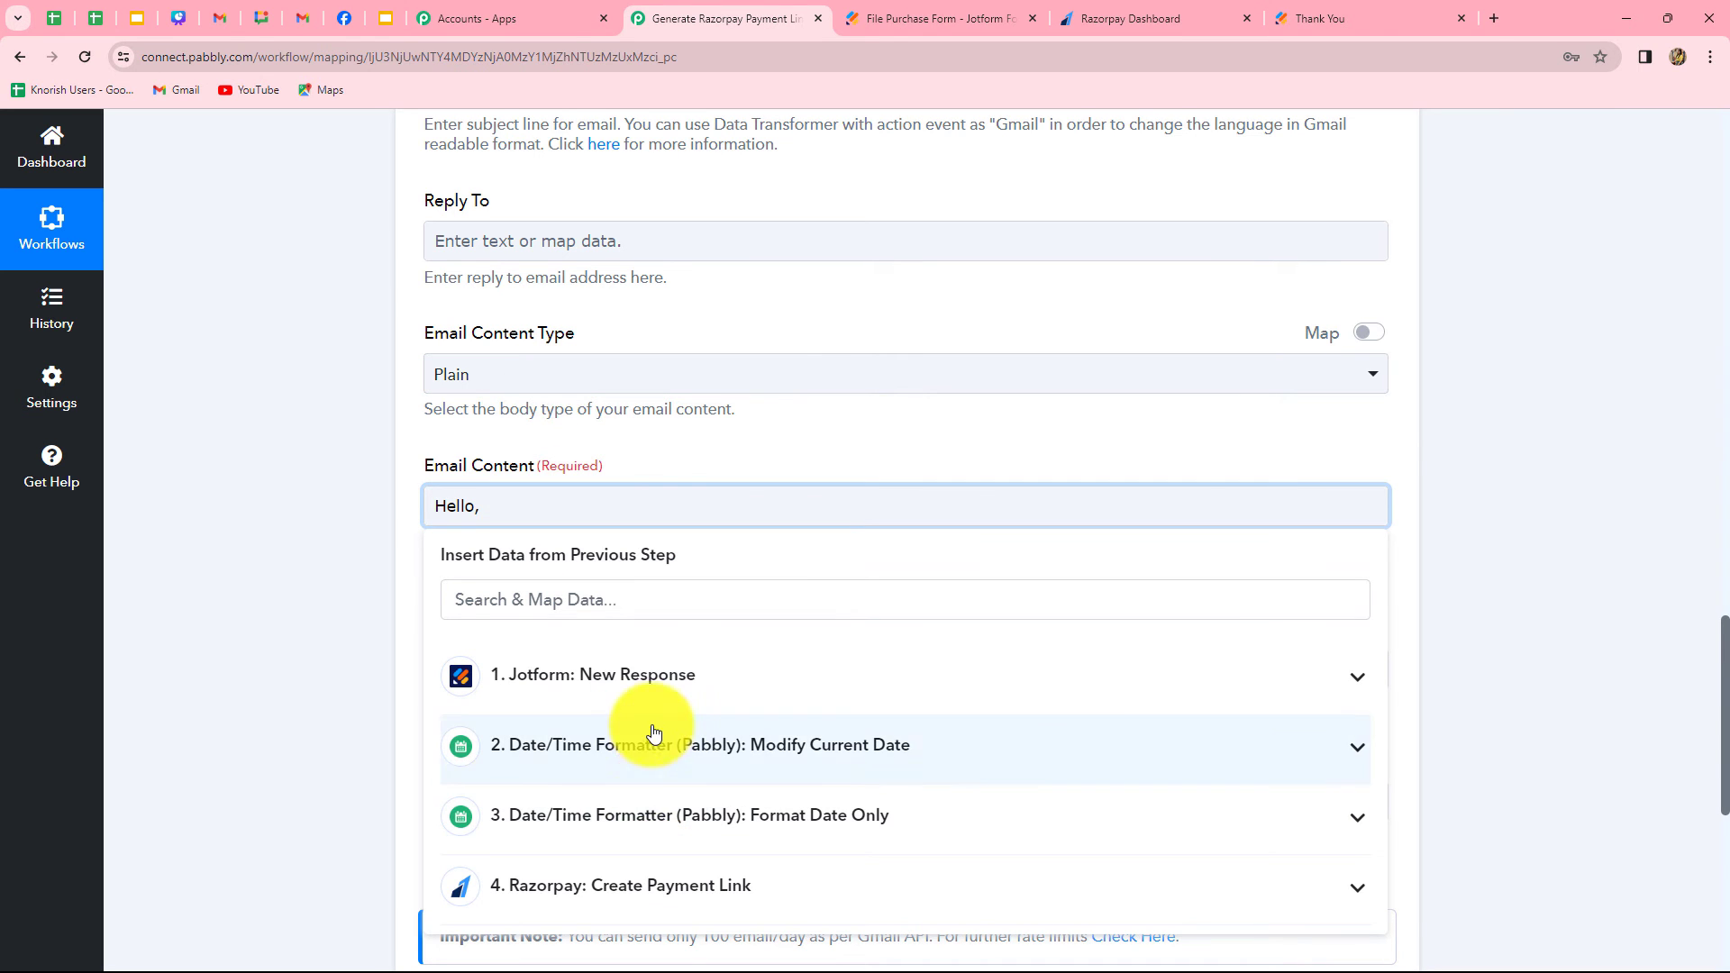
pyautogui.click(668, 678)
pyautogui.scroll(-10, 789, 852)
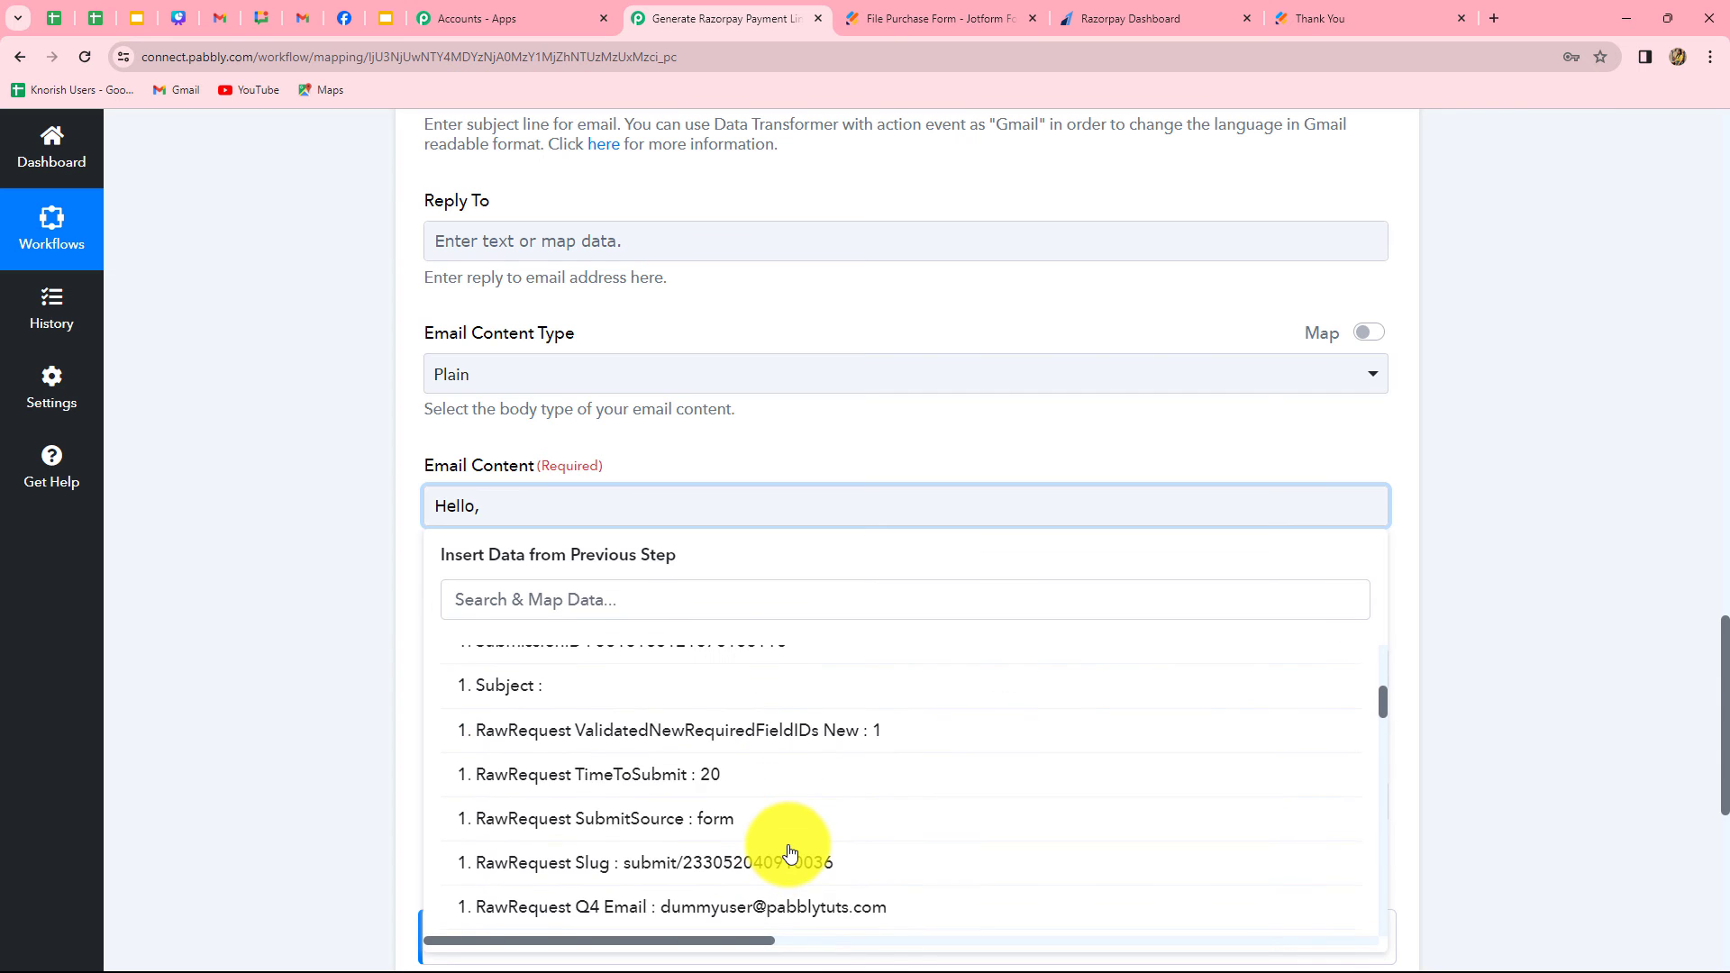
pyautogui.click(759, 801)
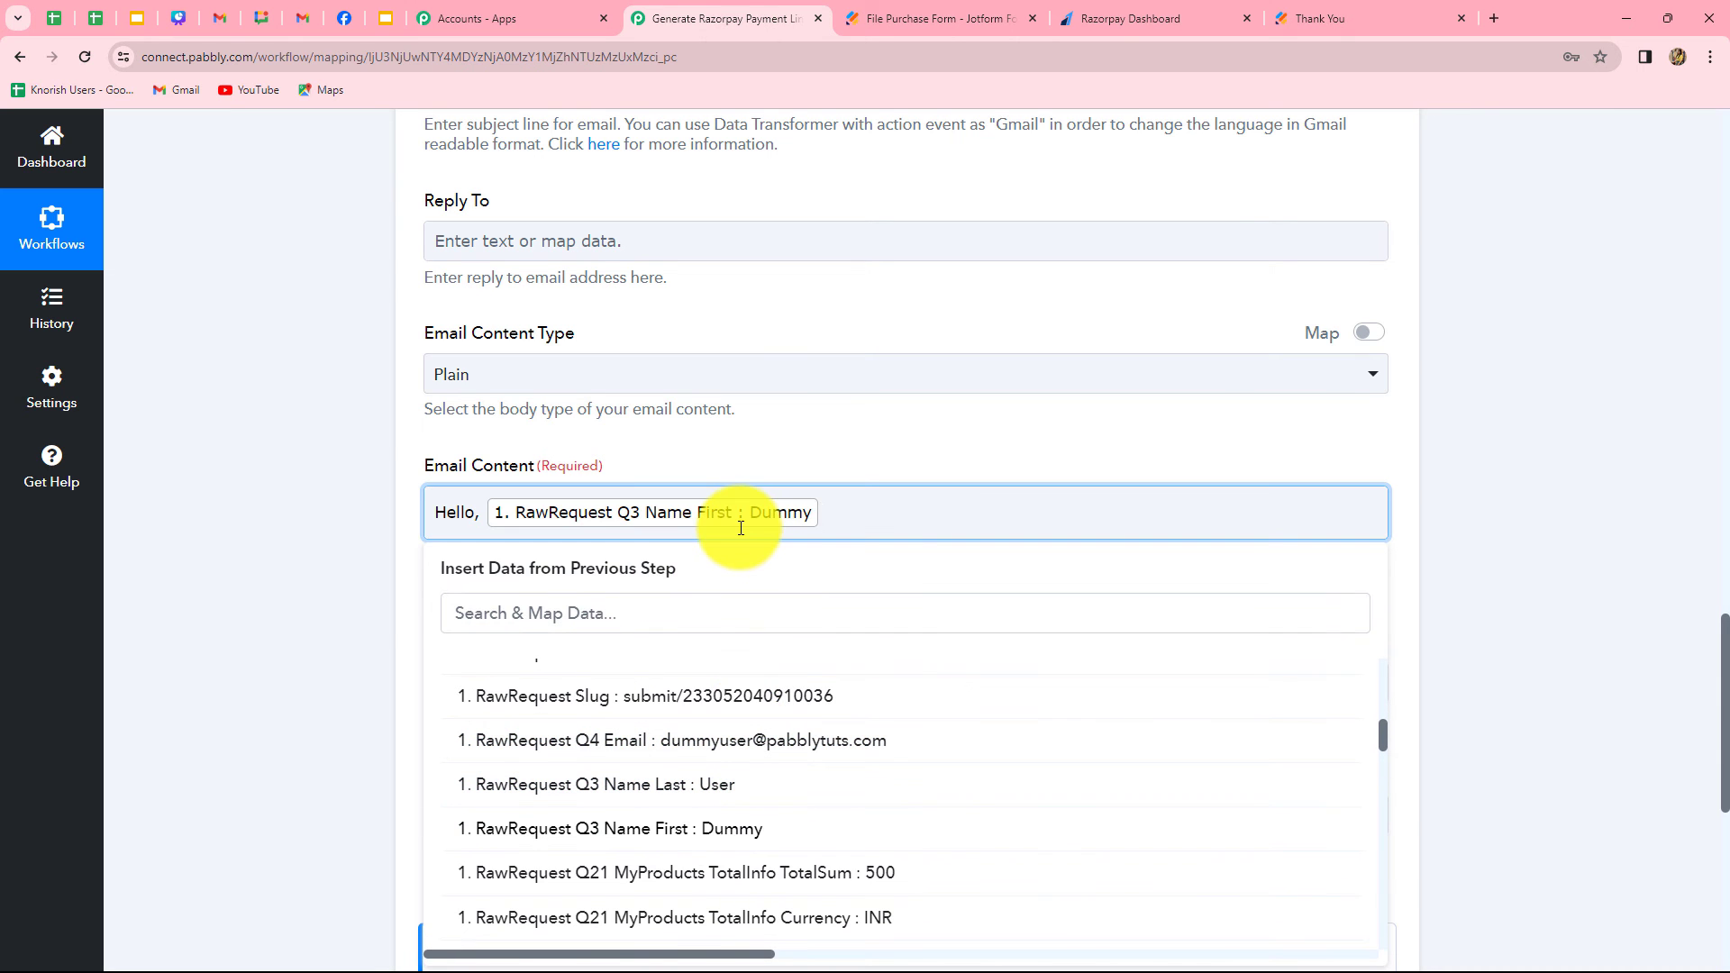
pyautogui.press('Return')
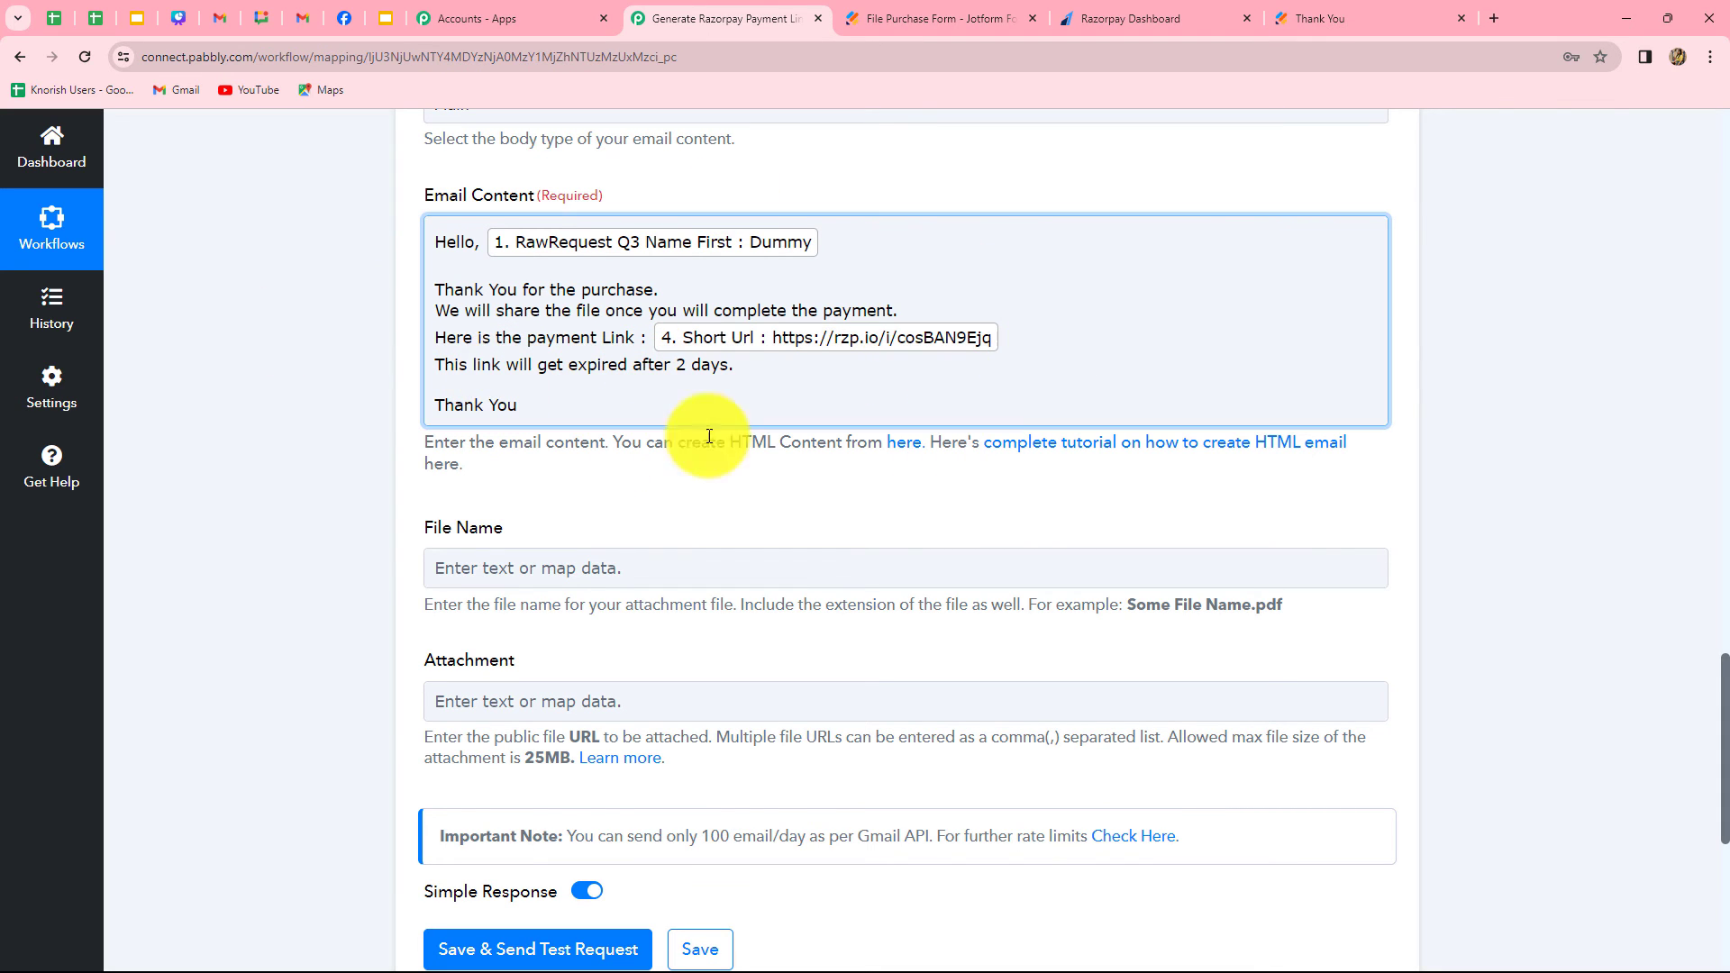
# Save the Gmail Send Email action with a test request and check the Response Result Status
pyautogui.scroll(-3, 1024, 556)
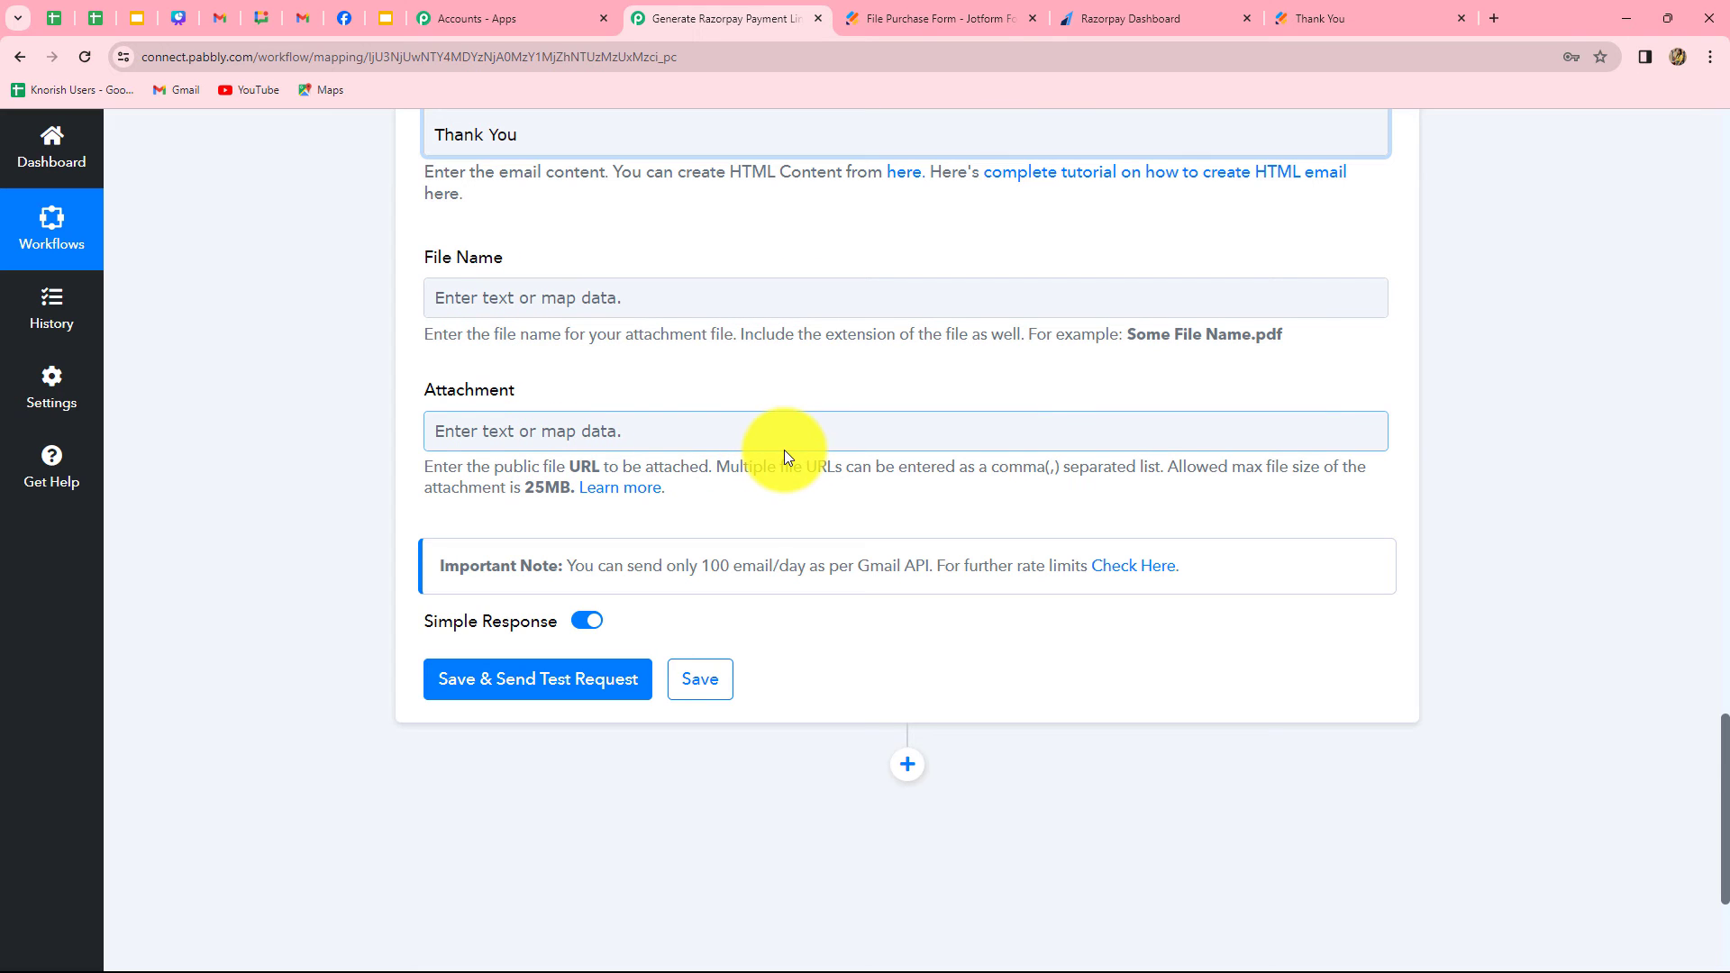
pyautogui.click(592, 682)
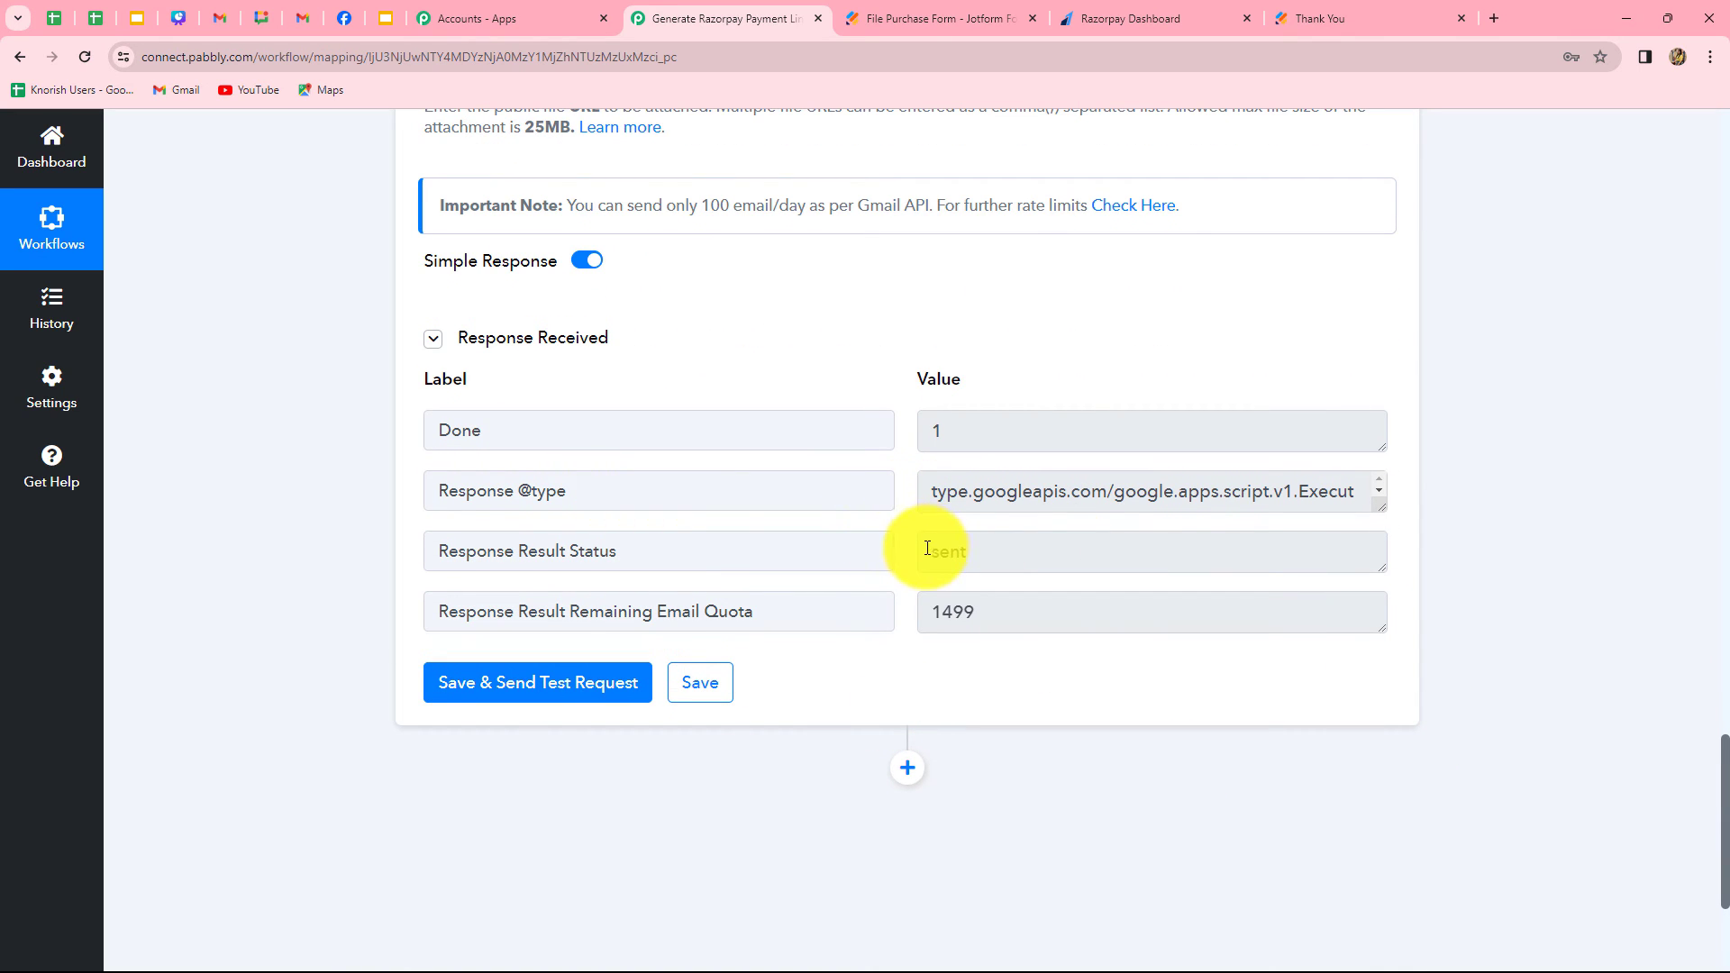
pyautogui.moveTo(937, 548); pyautogui.dragTo(1031, 555)
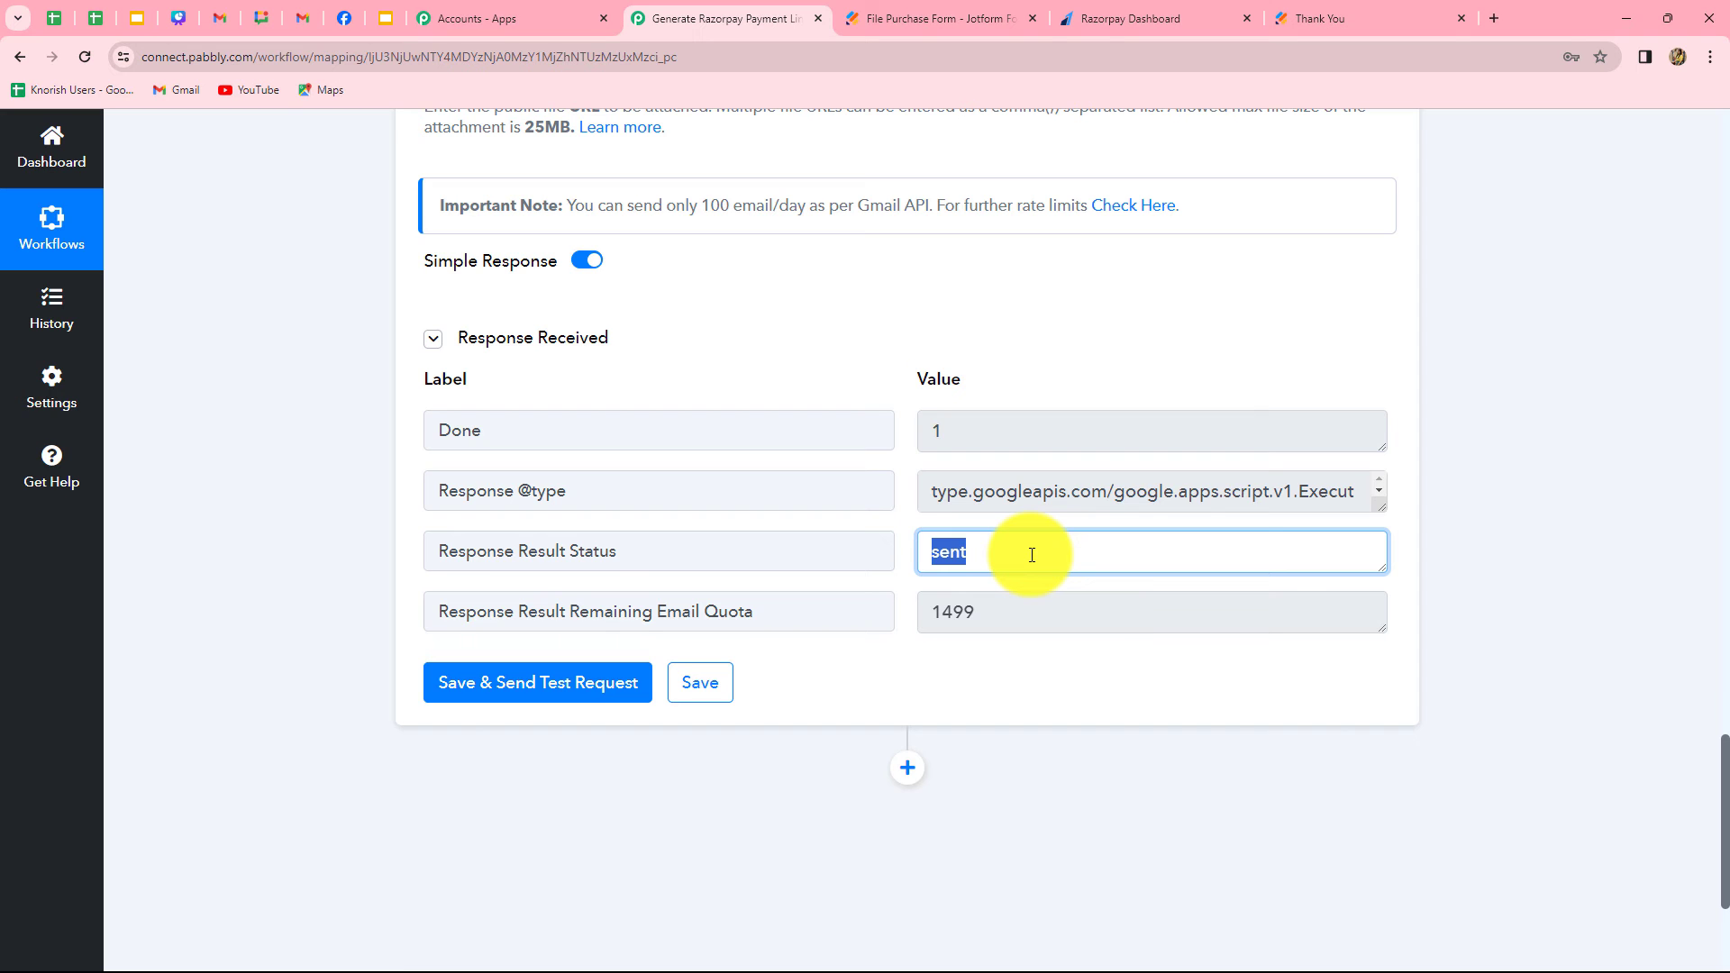
pyautogui.scroll(7, 1031, 555)
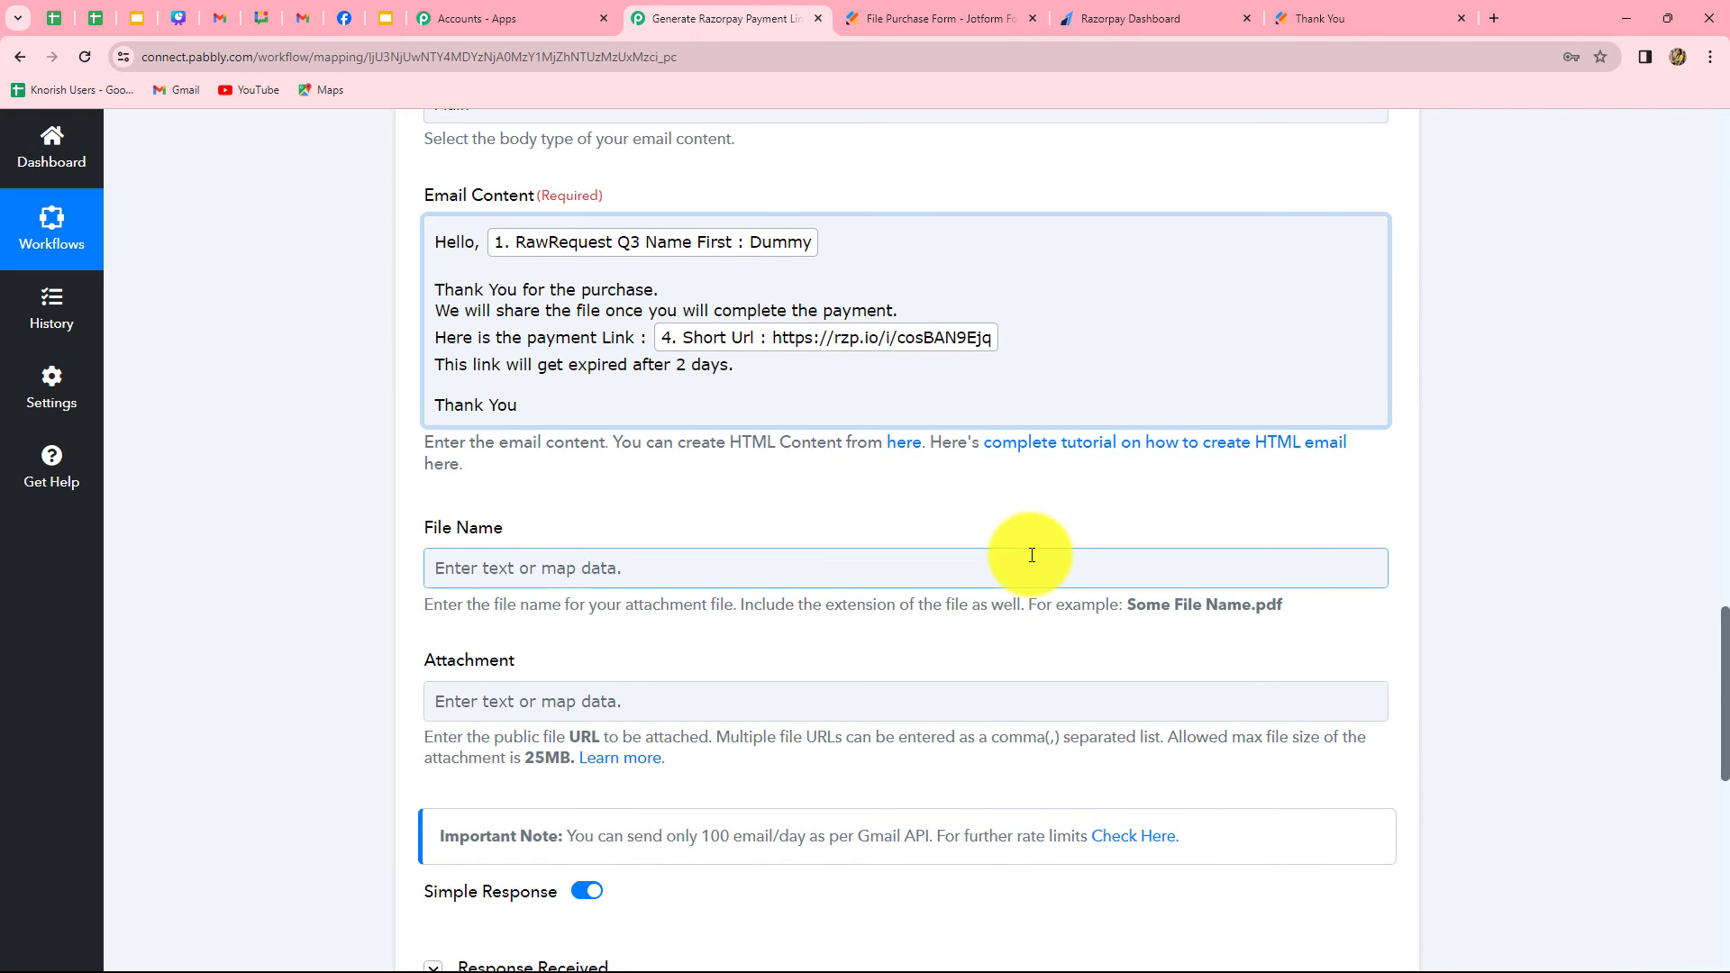
# Switch to the Gmail inbox, read the newest payment link email, open its link to check the payment page and close that page
pyautogui.click(290, 14)
pyautogui.click(576, 317)
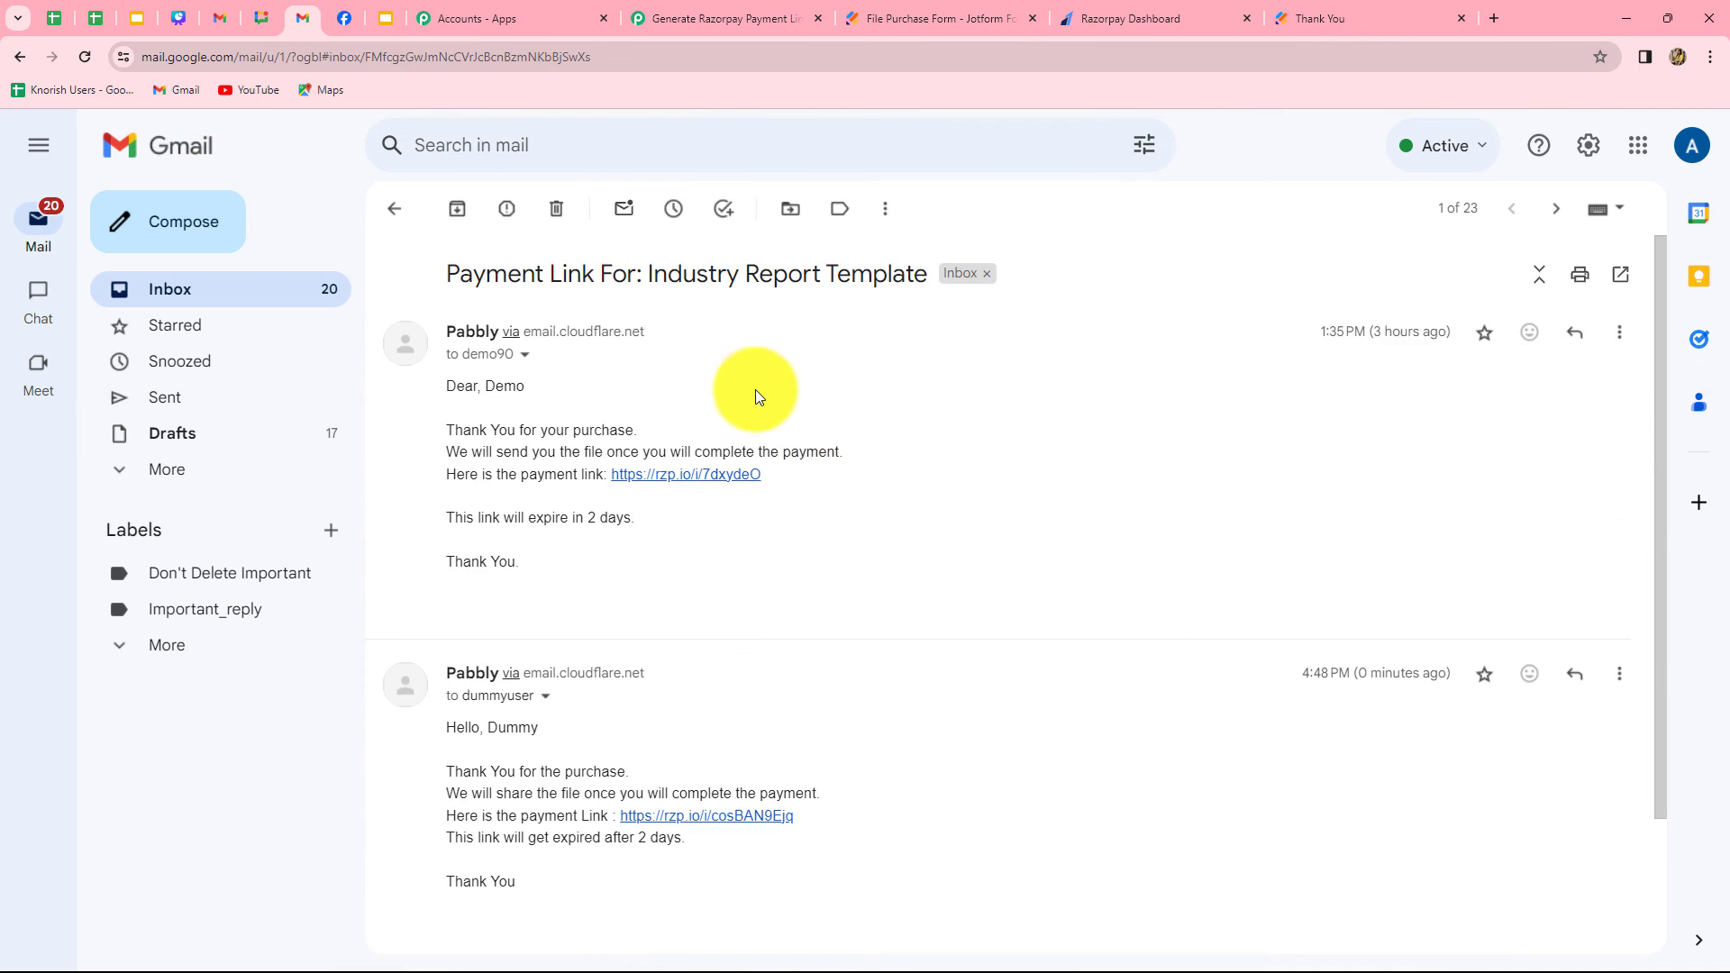
pyautogui.scroll(-2, 890, 685)
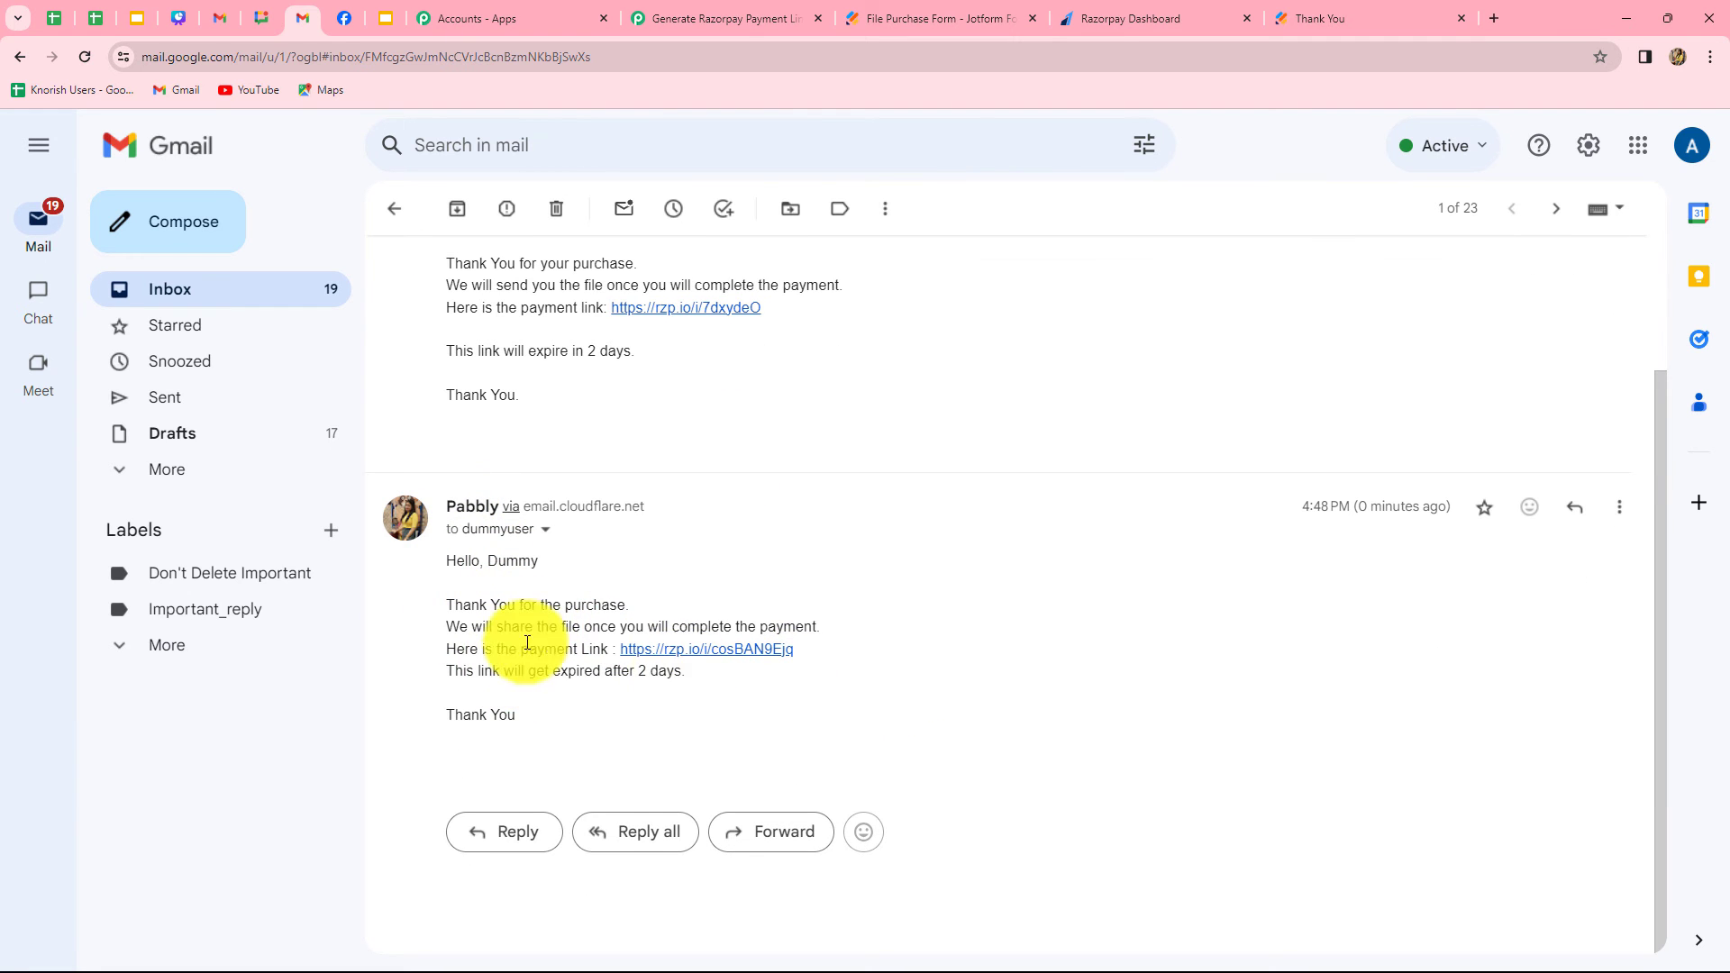
pyautogui.click(718, 649)
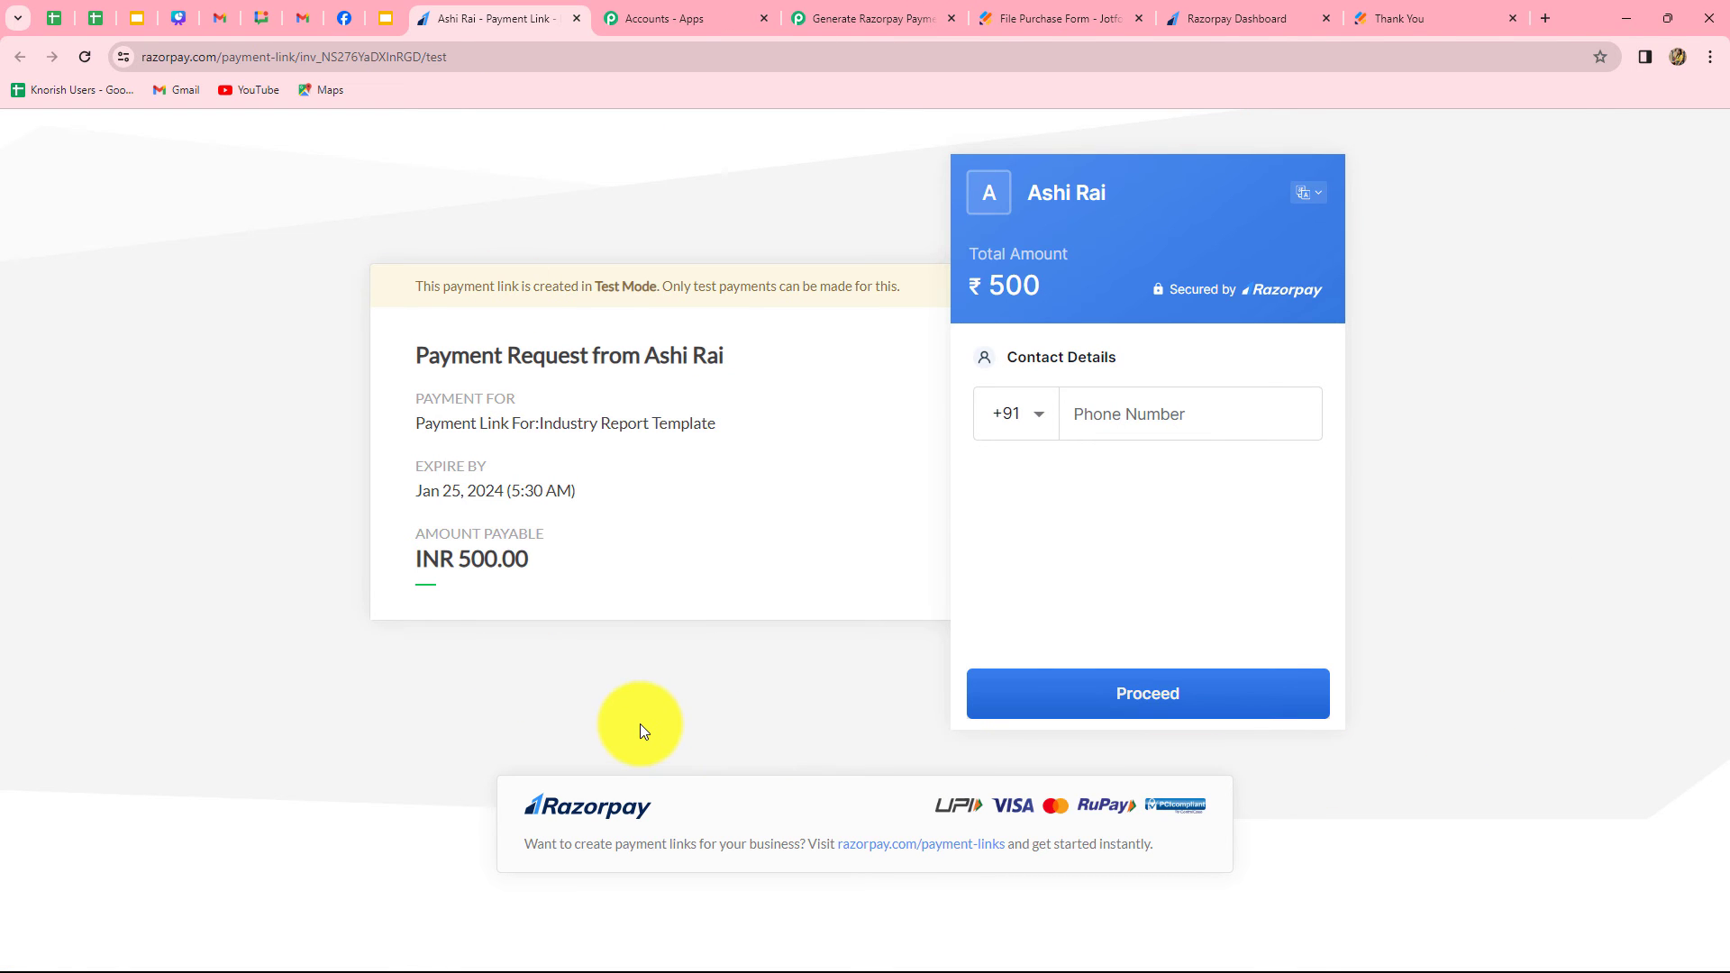
pyautogui.click(576, 19)
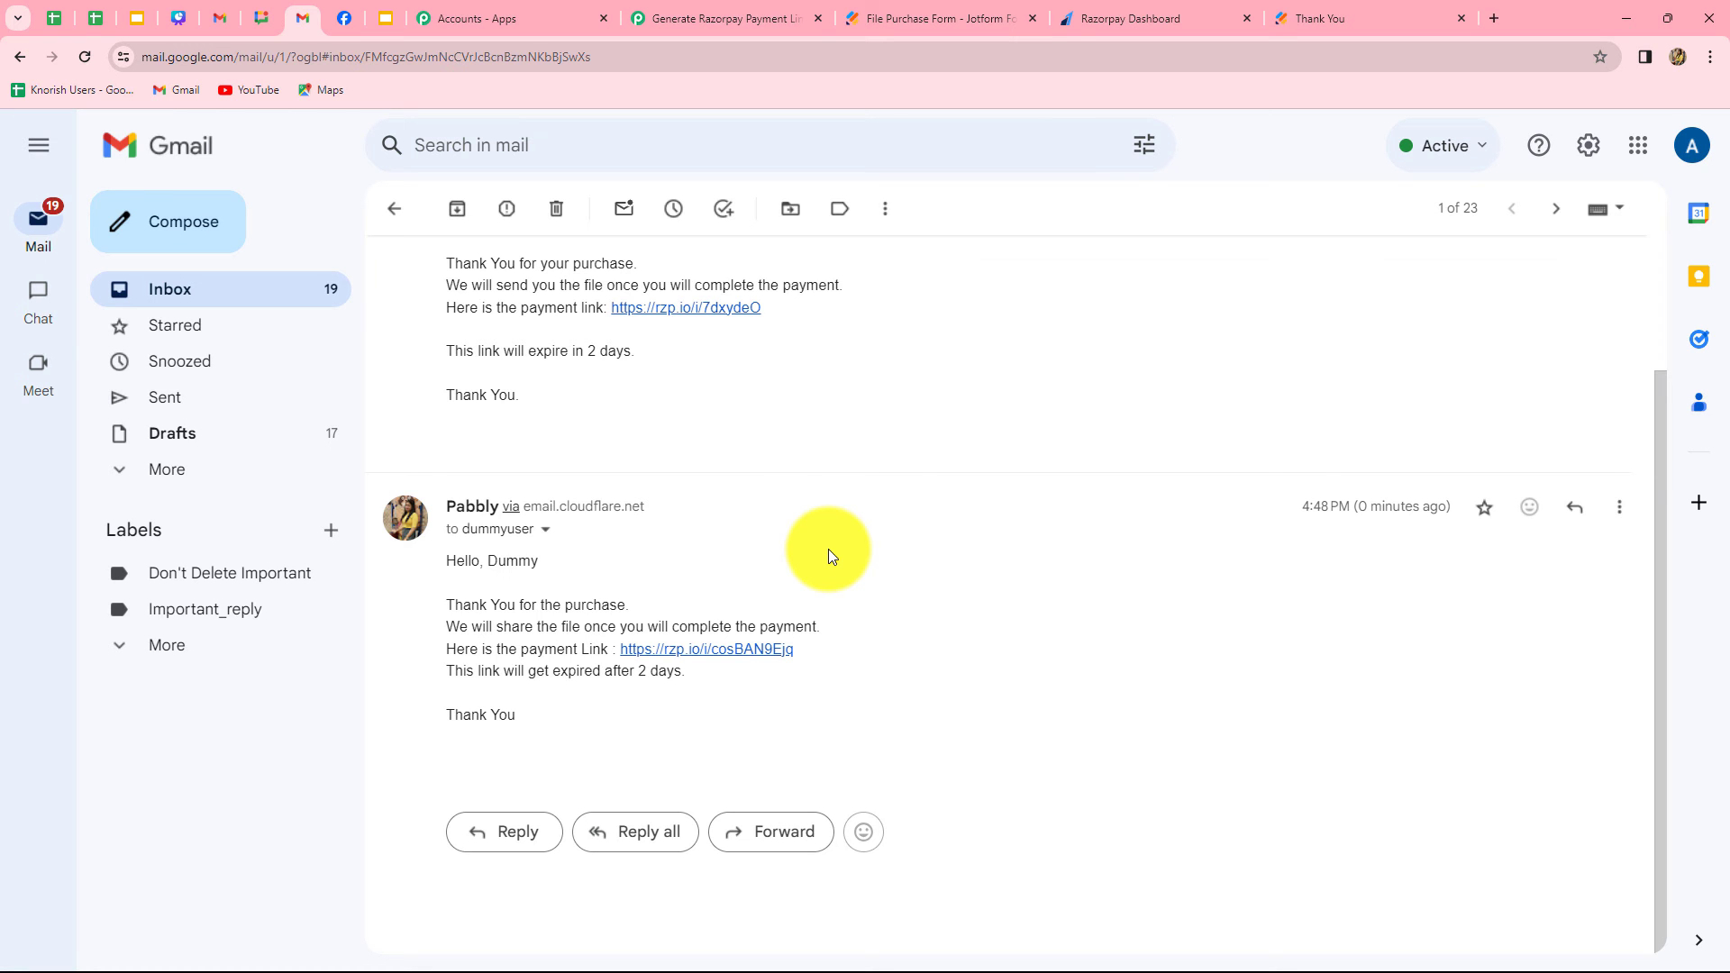
# Switch to the Jotform builder, copy the File Purchase Form's share link and open the public form in a new browser tab
pyautogui.click(938, 16)
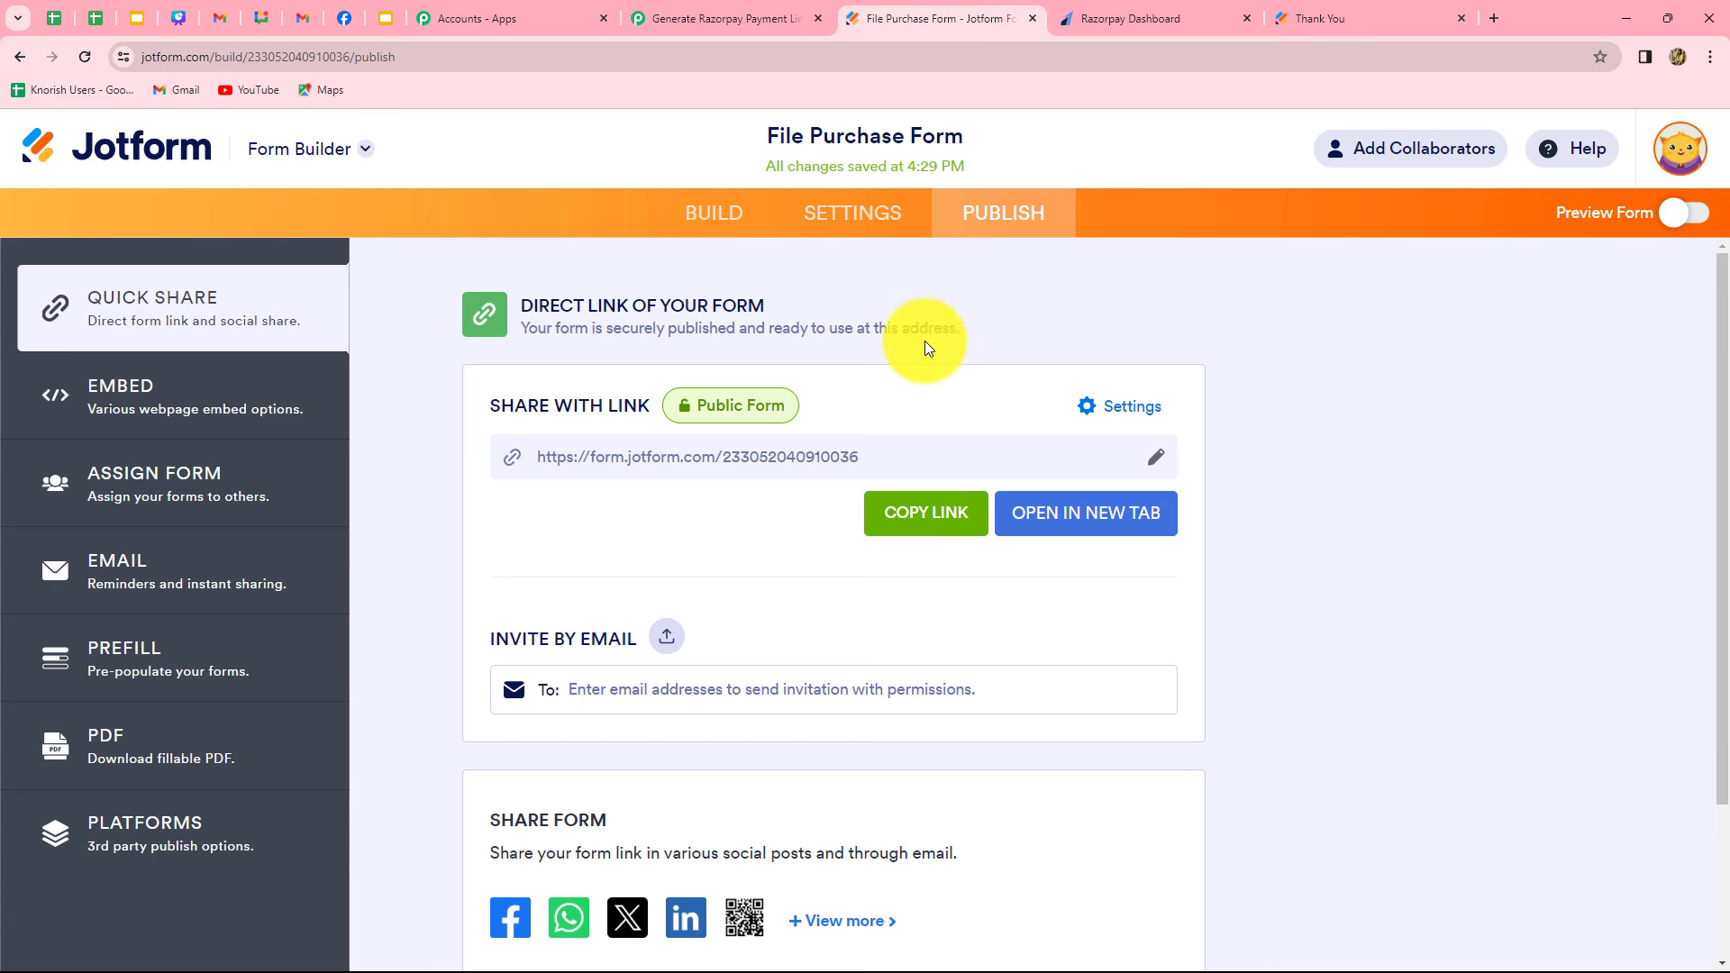
pyautogui.click(933, 511)
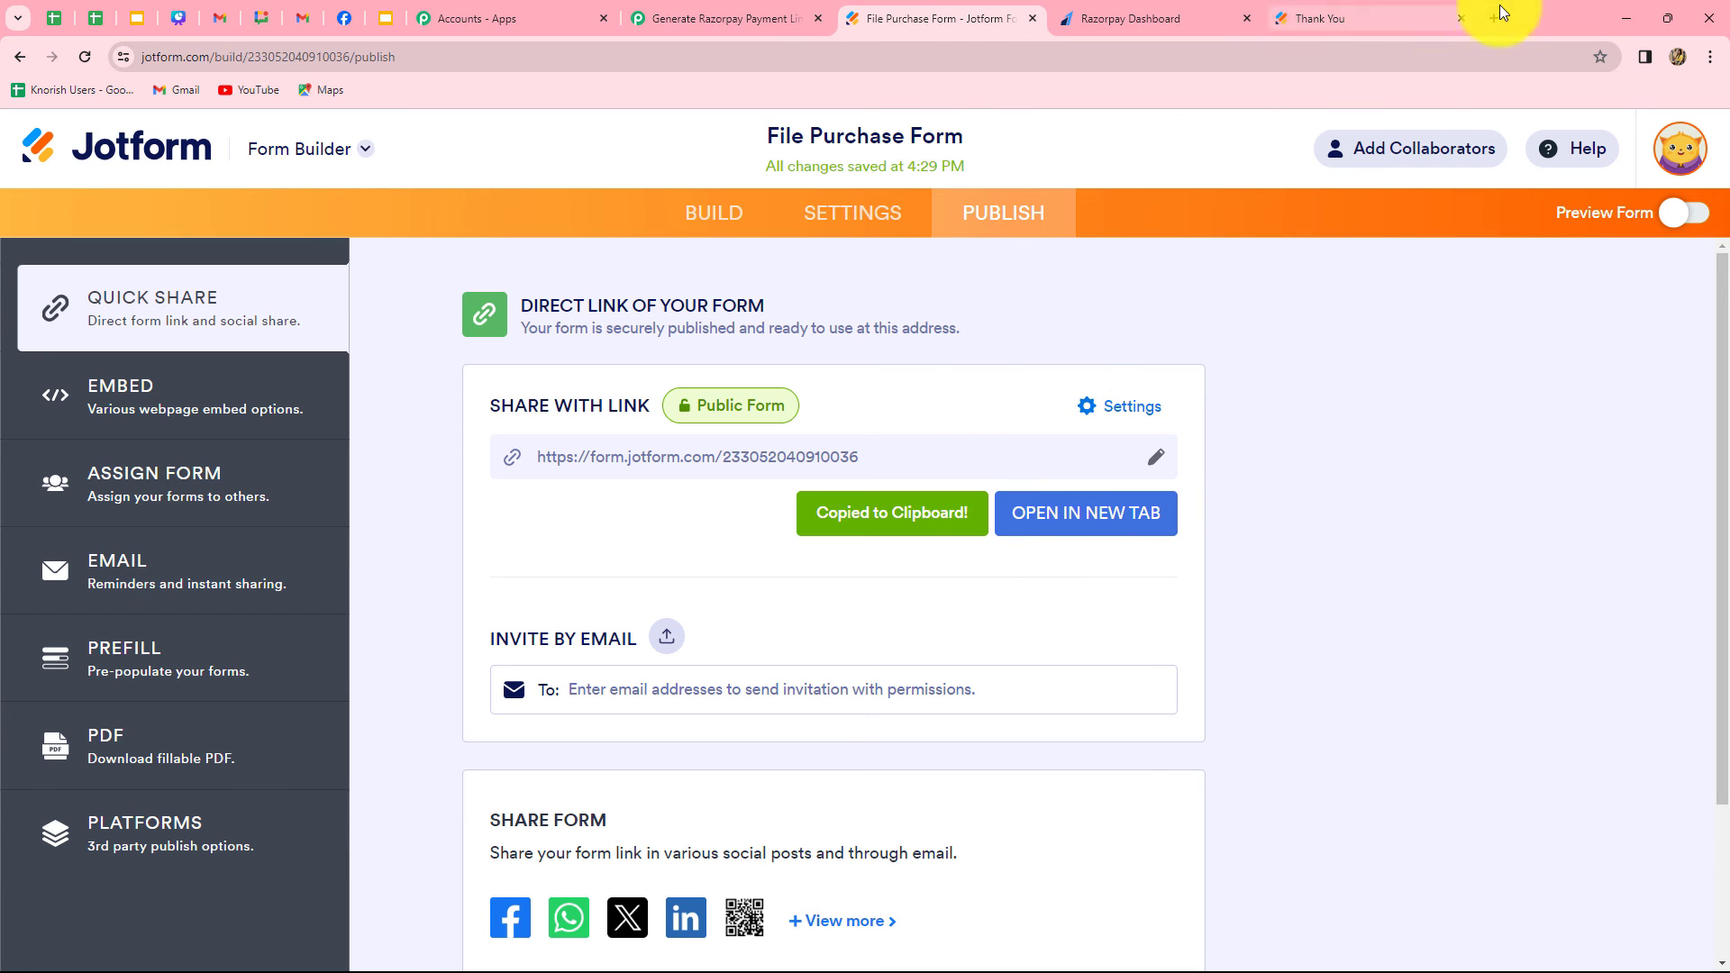
pyautogui.click(1493, 20)
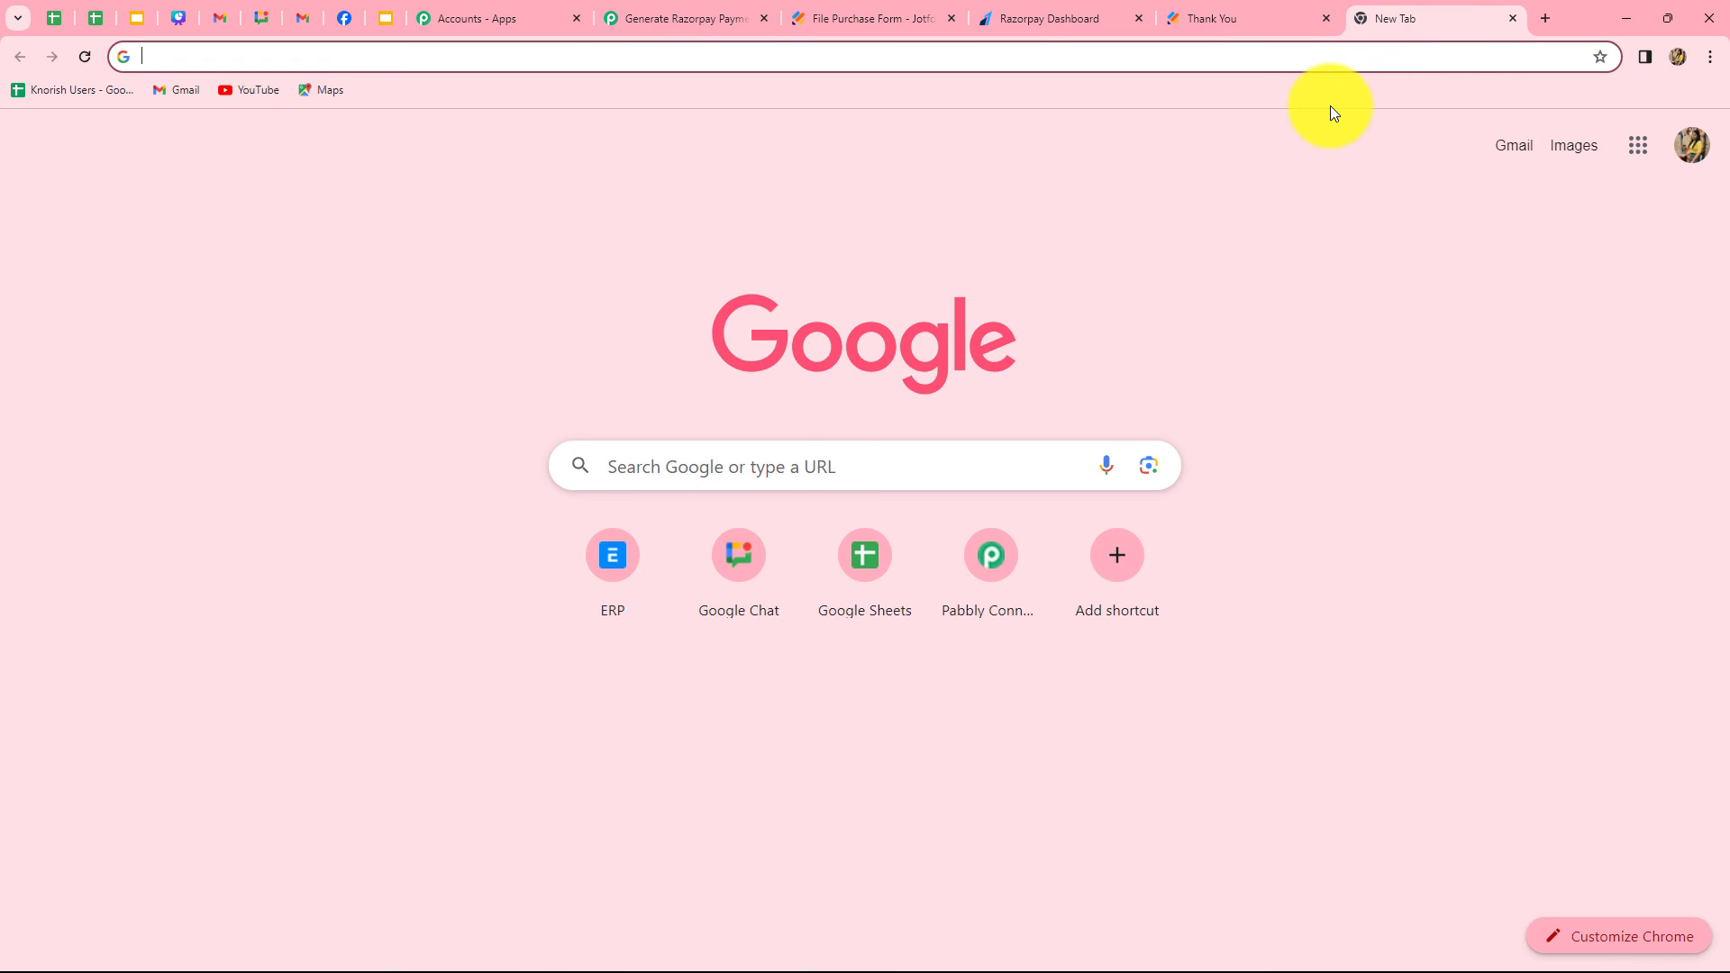
pyautogui.hotkey('ctrl', 'v')
pyautogui.press('Return')
# Fill in the File Purchase Form with the test customer's first name, last name and email address
pyautogui.click(575, 275)
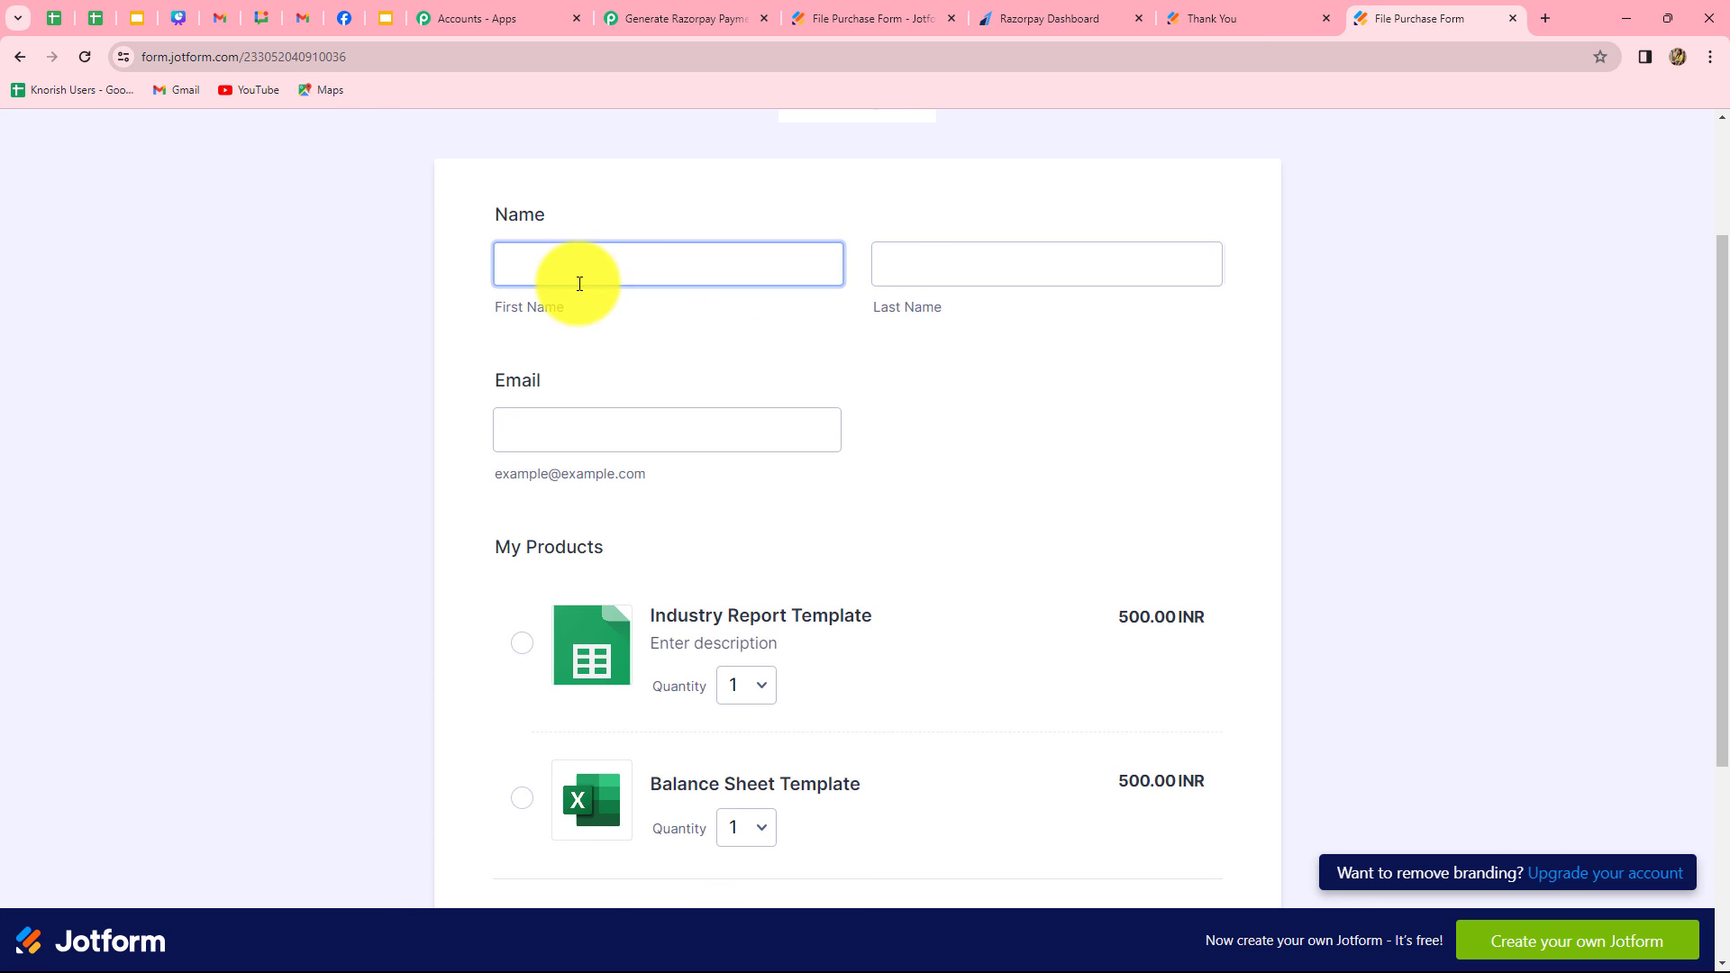
pyautogui.write('Test')
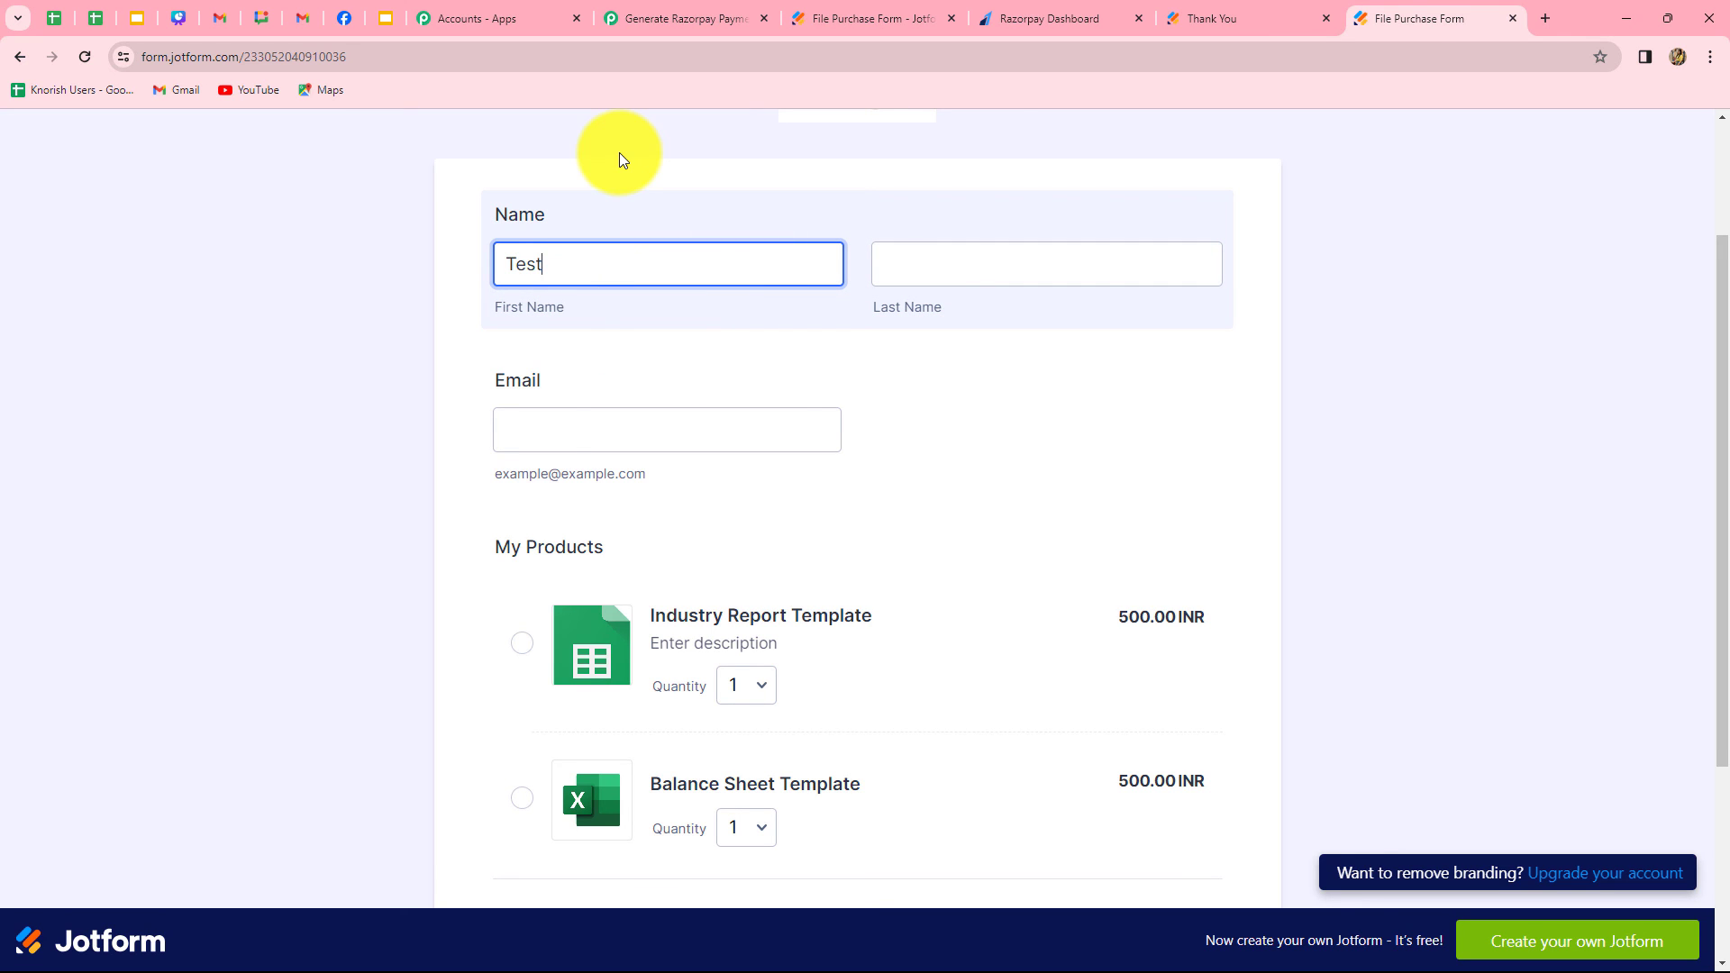
pyautogui.click(969, 264)
pyautogui.write('User')
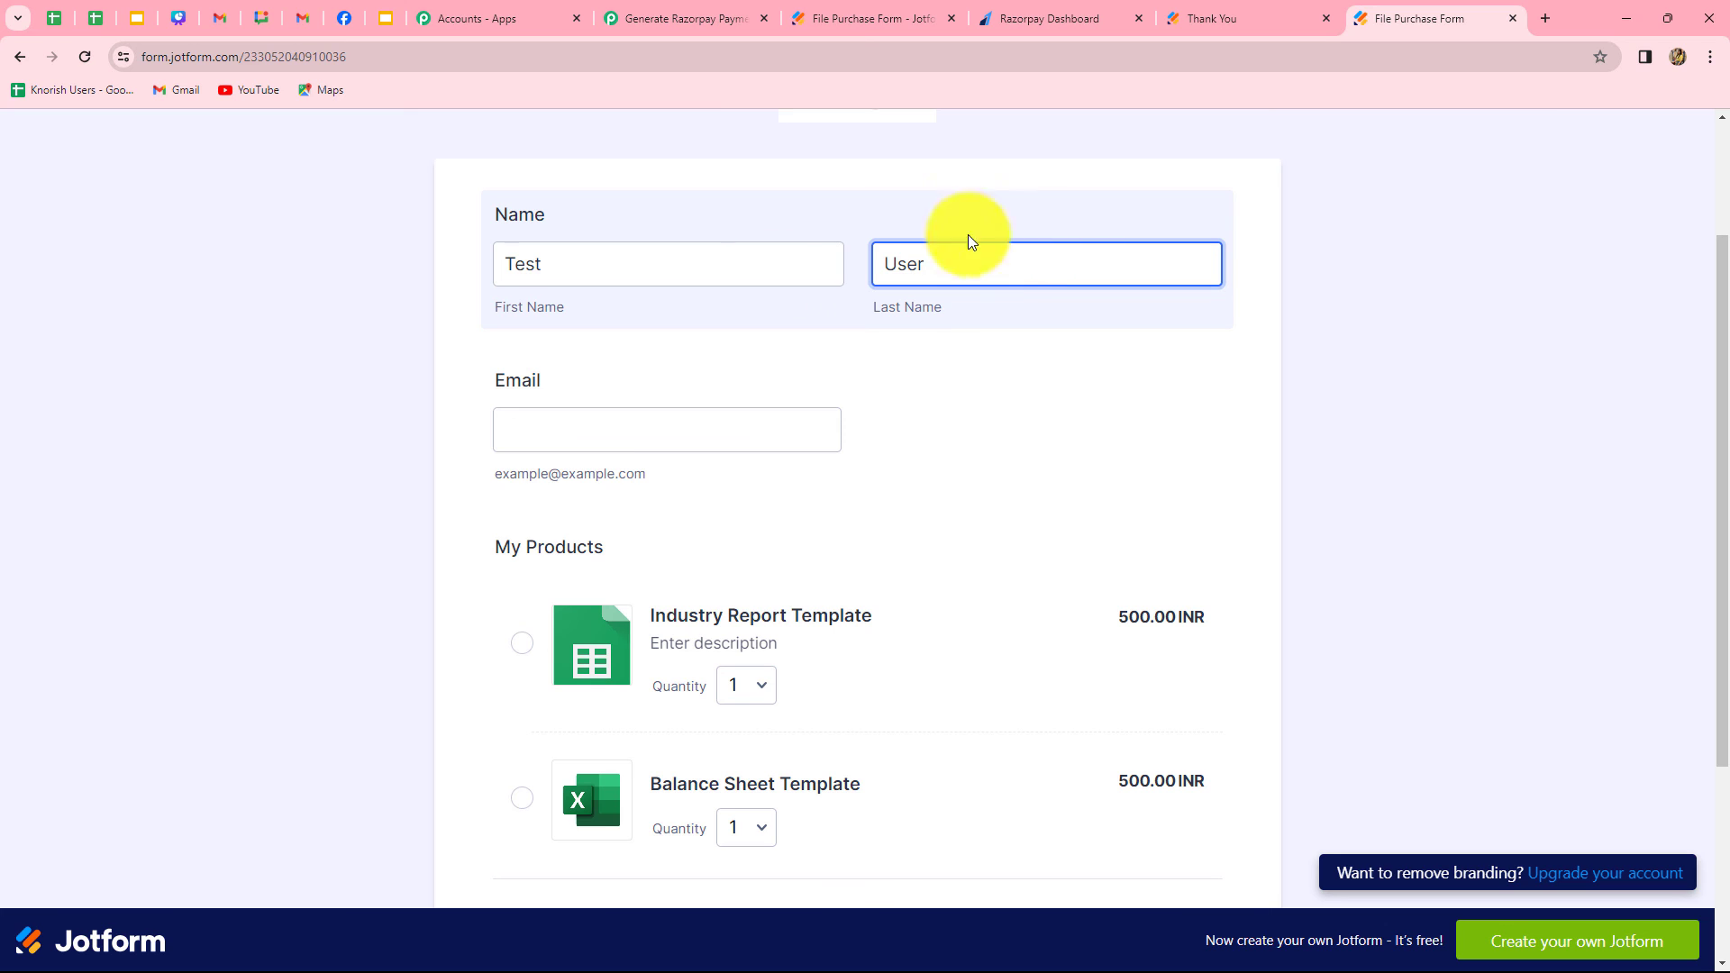
pyautogui.click(660, 417)
pyautogui.click(660, 416)
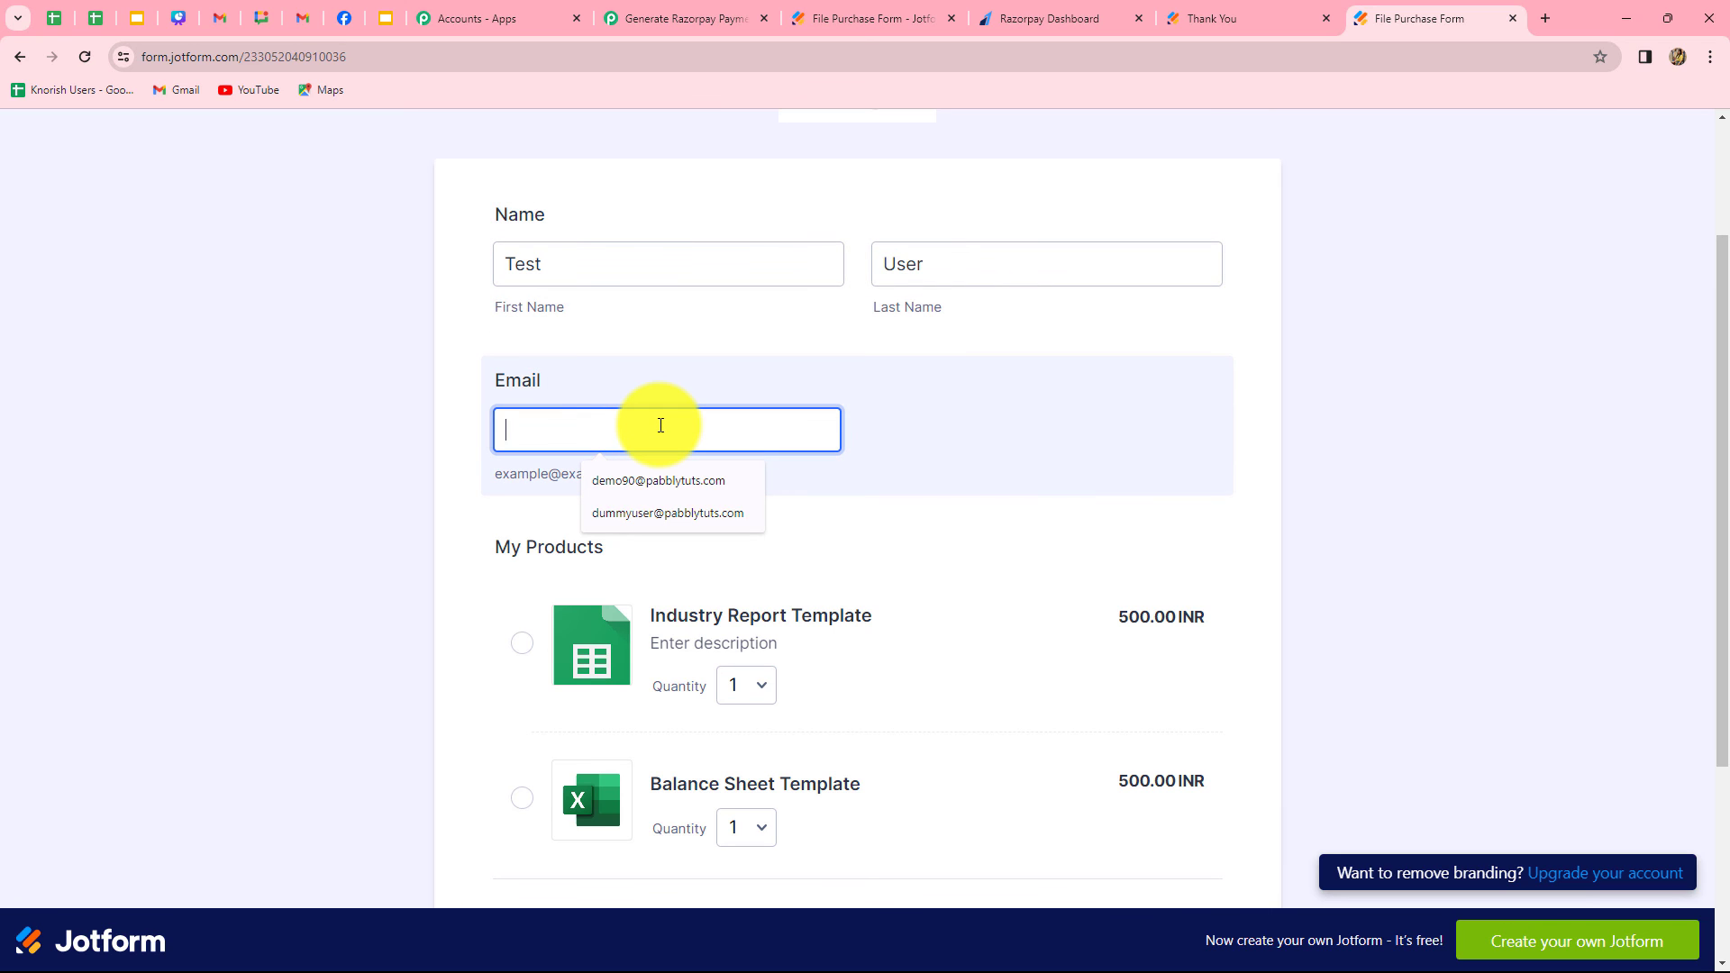
# Choose the Balance Sheet Template product and submit the form
pyautogui.scroll(-3, 522, 532)
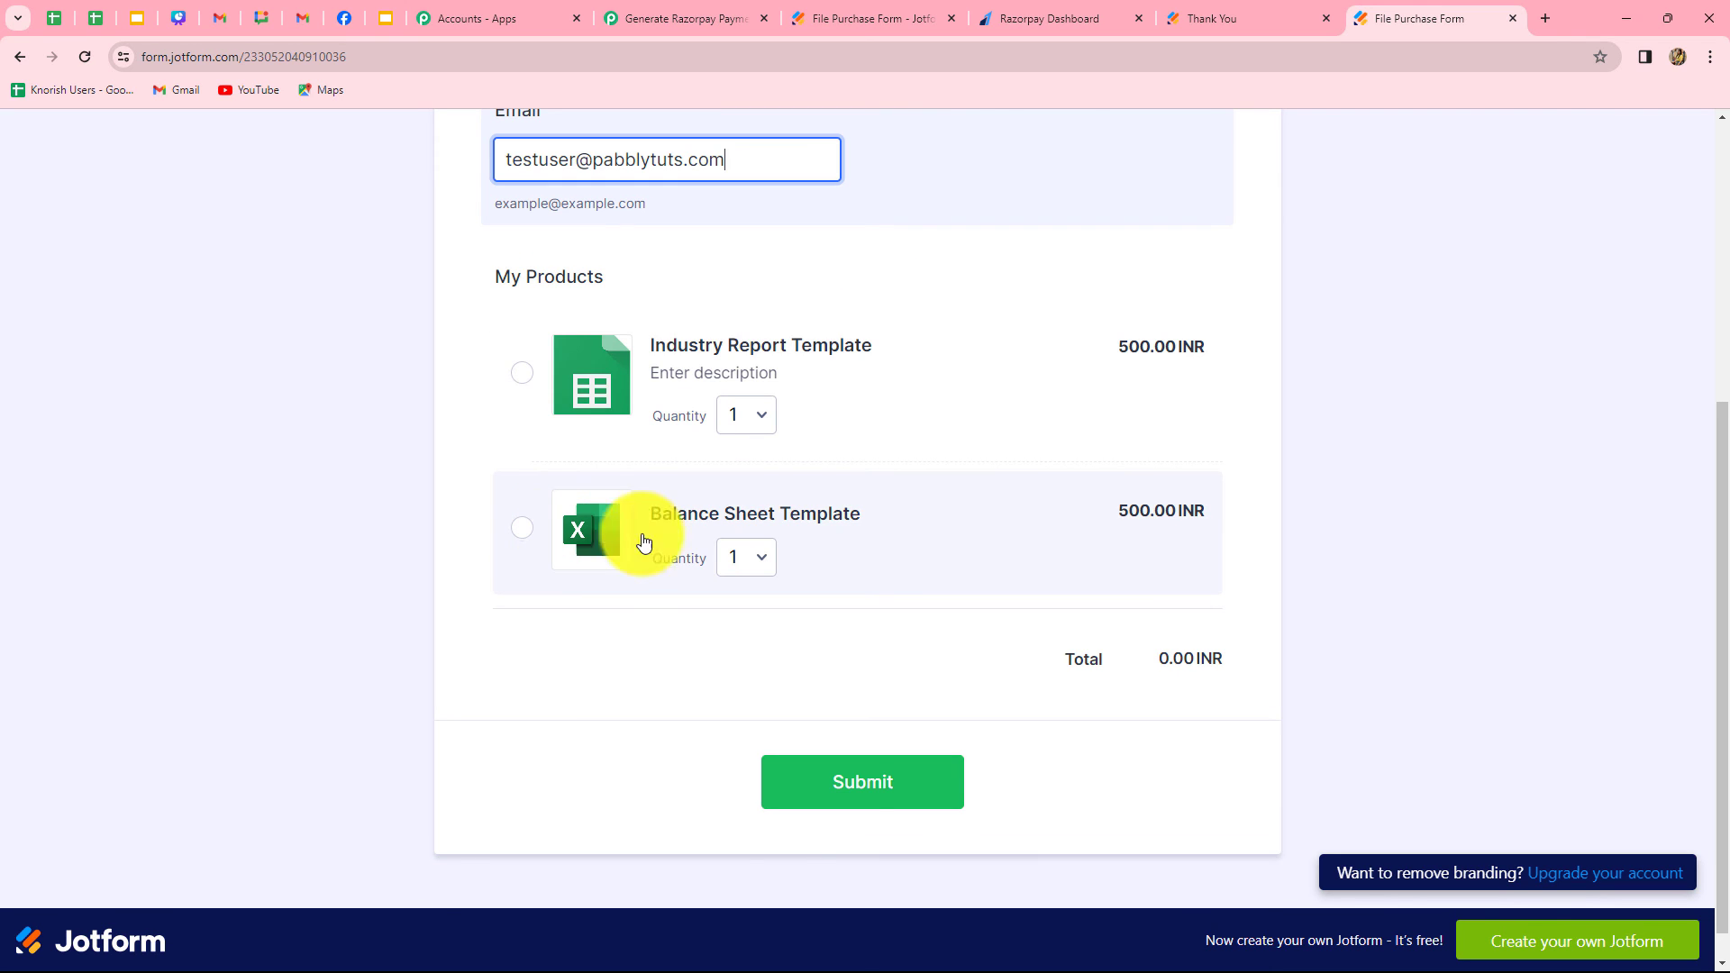
pyautogui.click(524, 531)
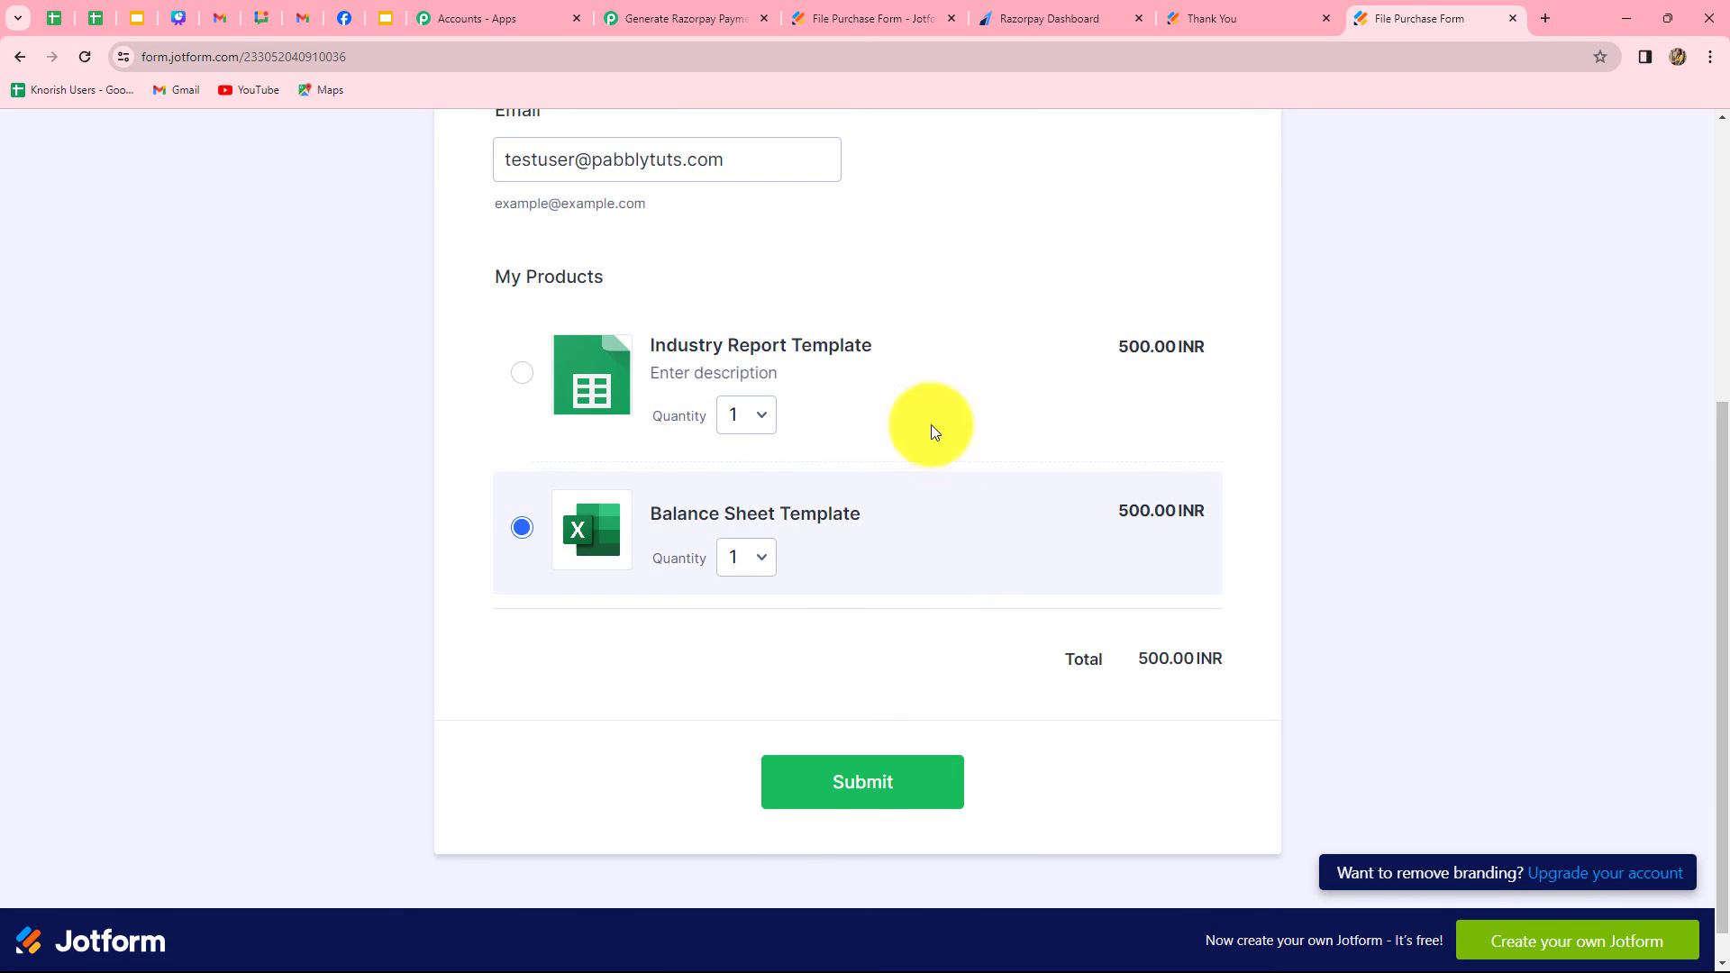
pyautogui.click(845, 799)
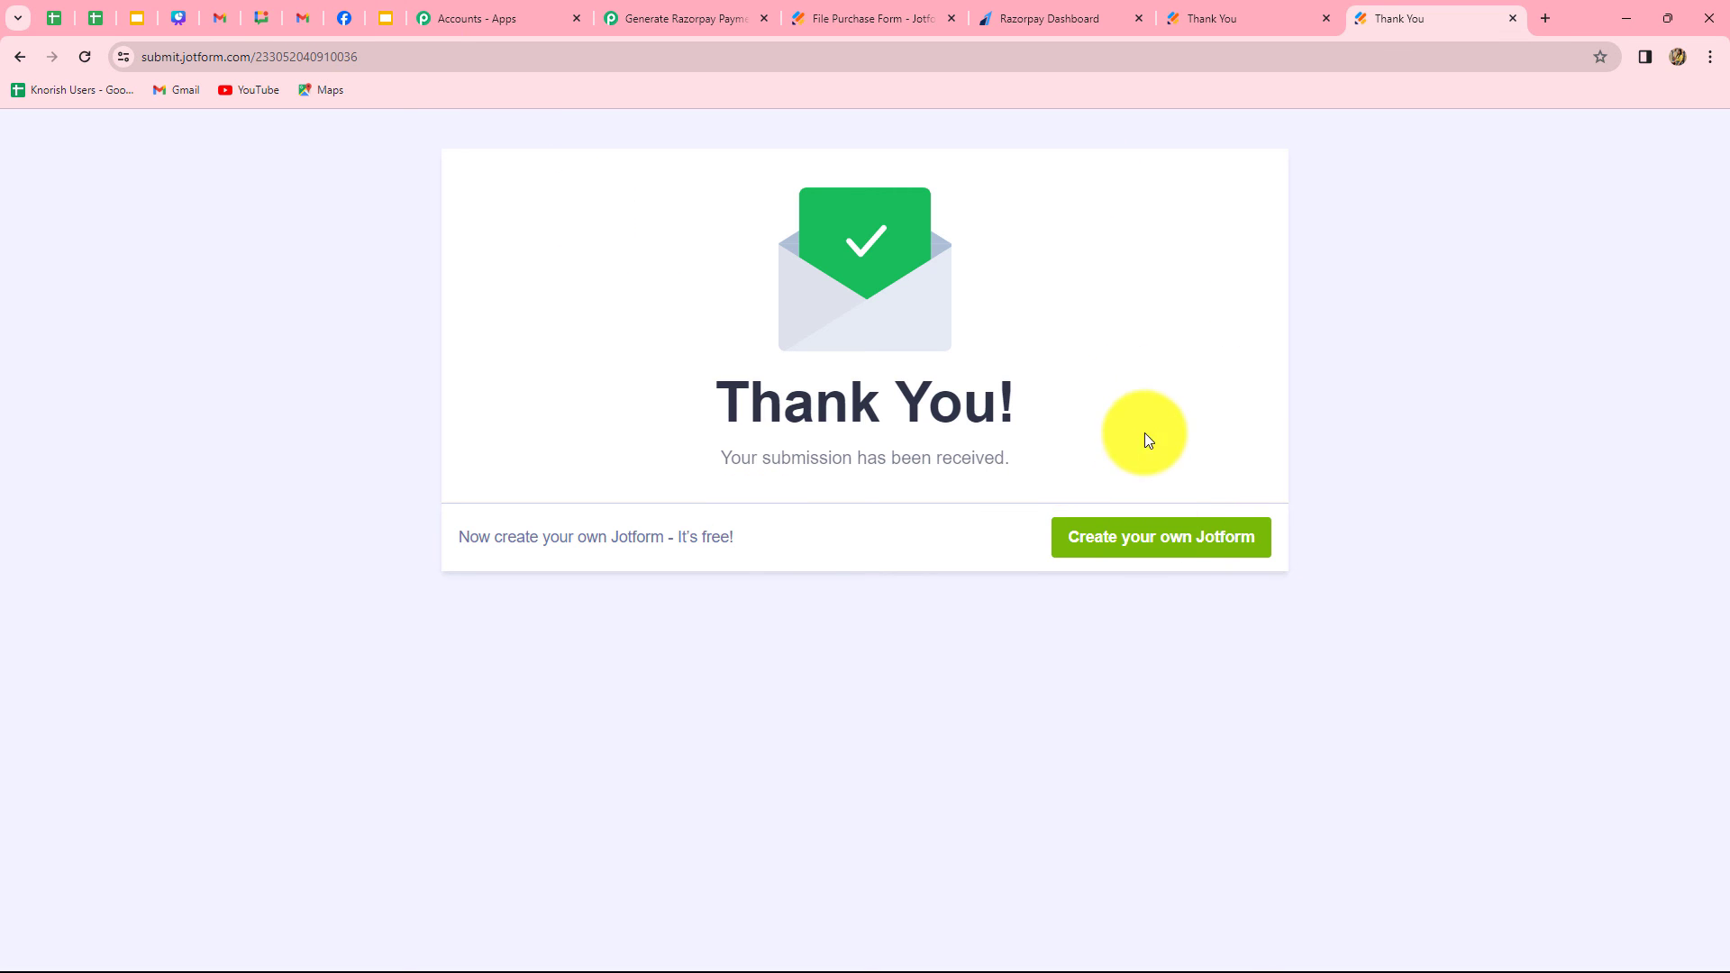
# Switch to the Gmail inbox, read the new Balance Sheet Template payment email and open its payment link to check the page
pyautogui.click(297, 18)
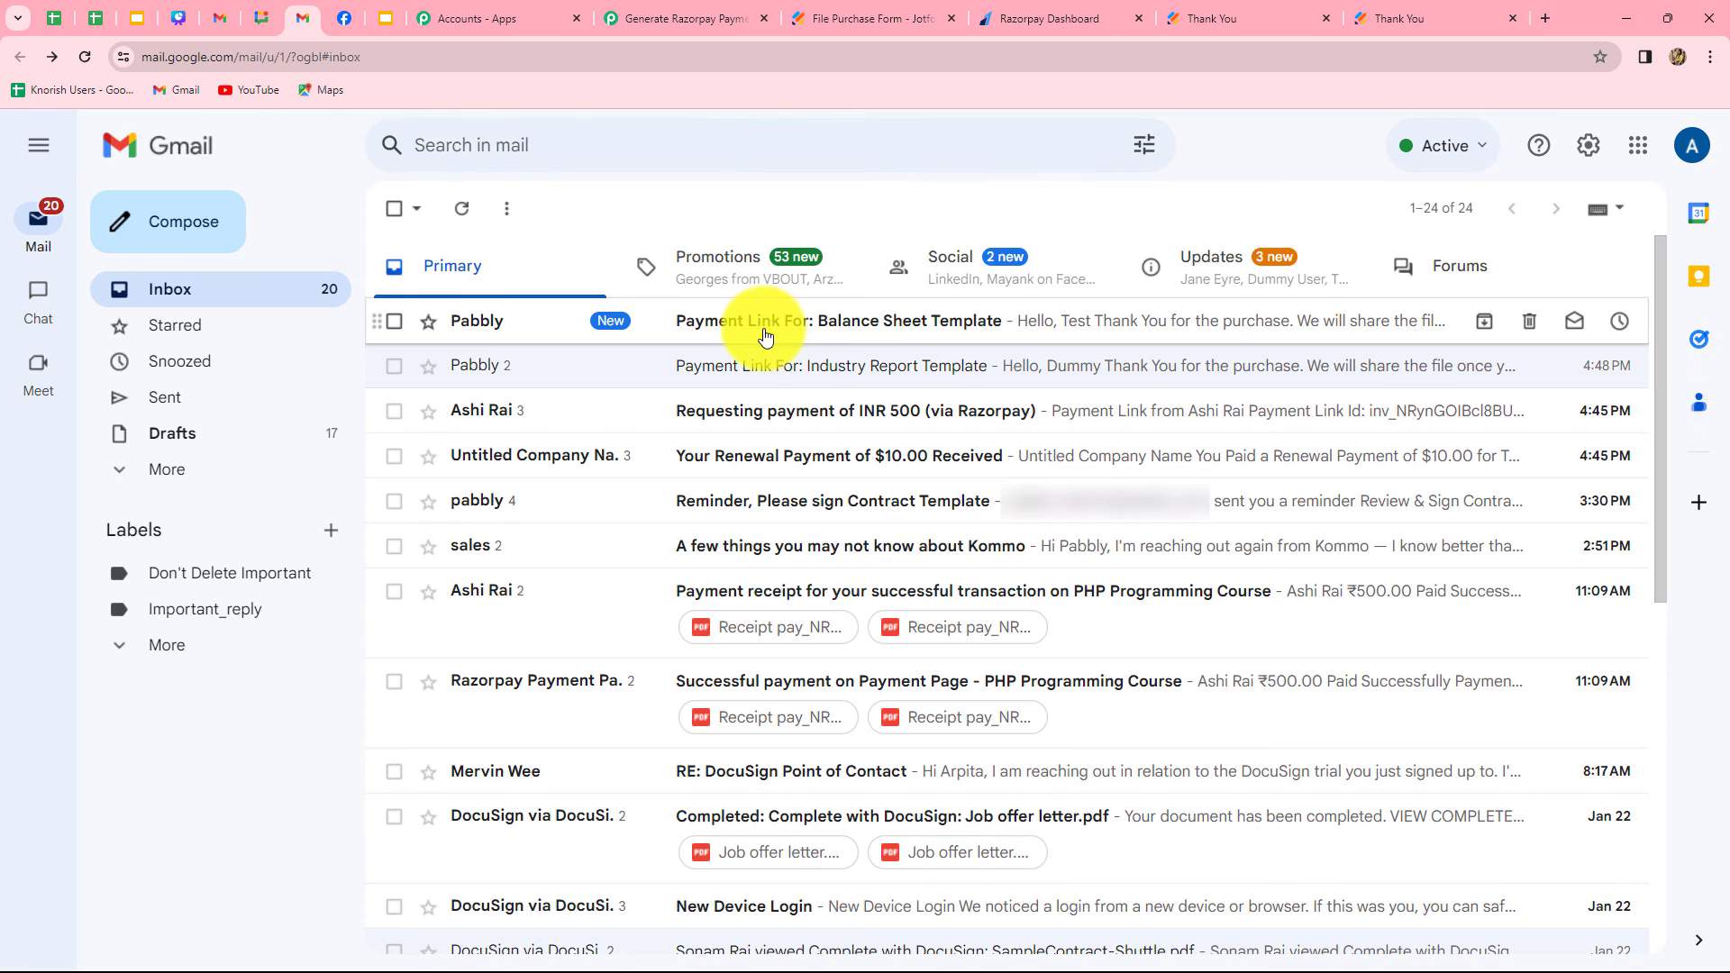
pyautogui.click(833, 322)
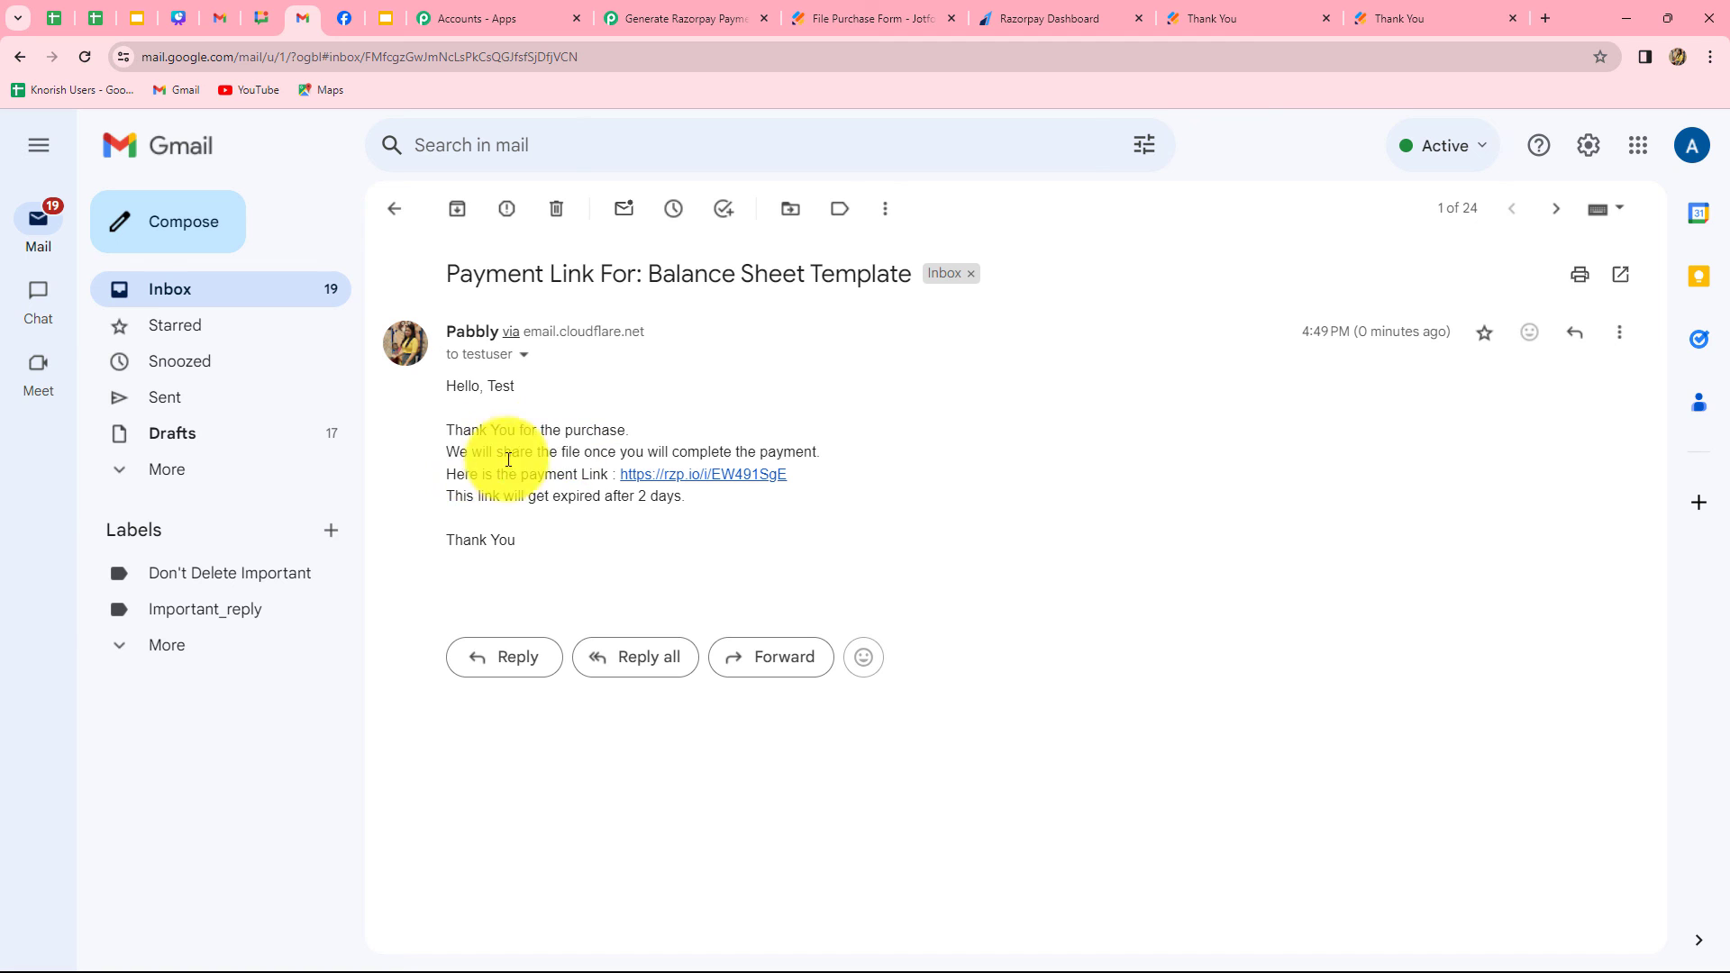
pyautogui.click(702, 475)
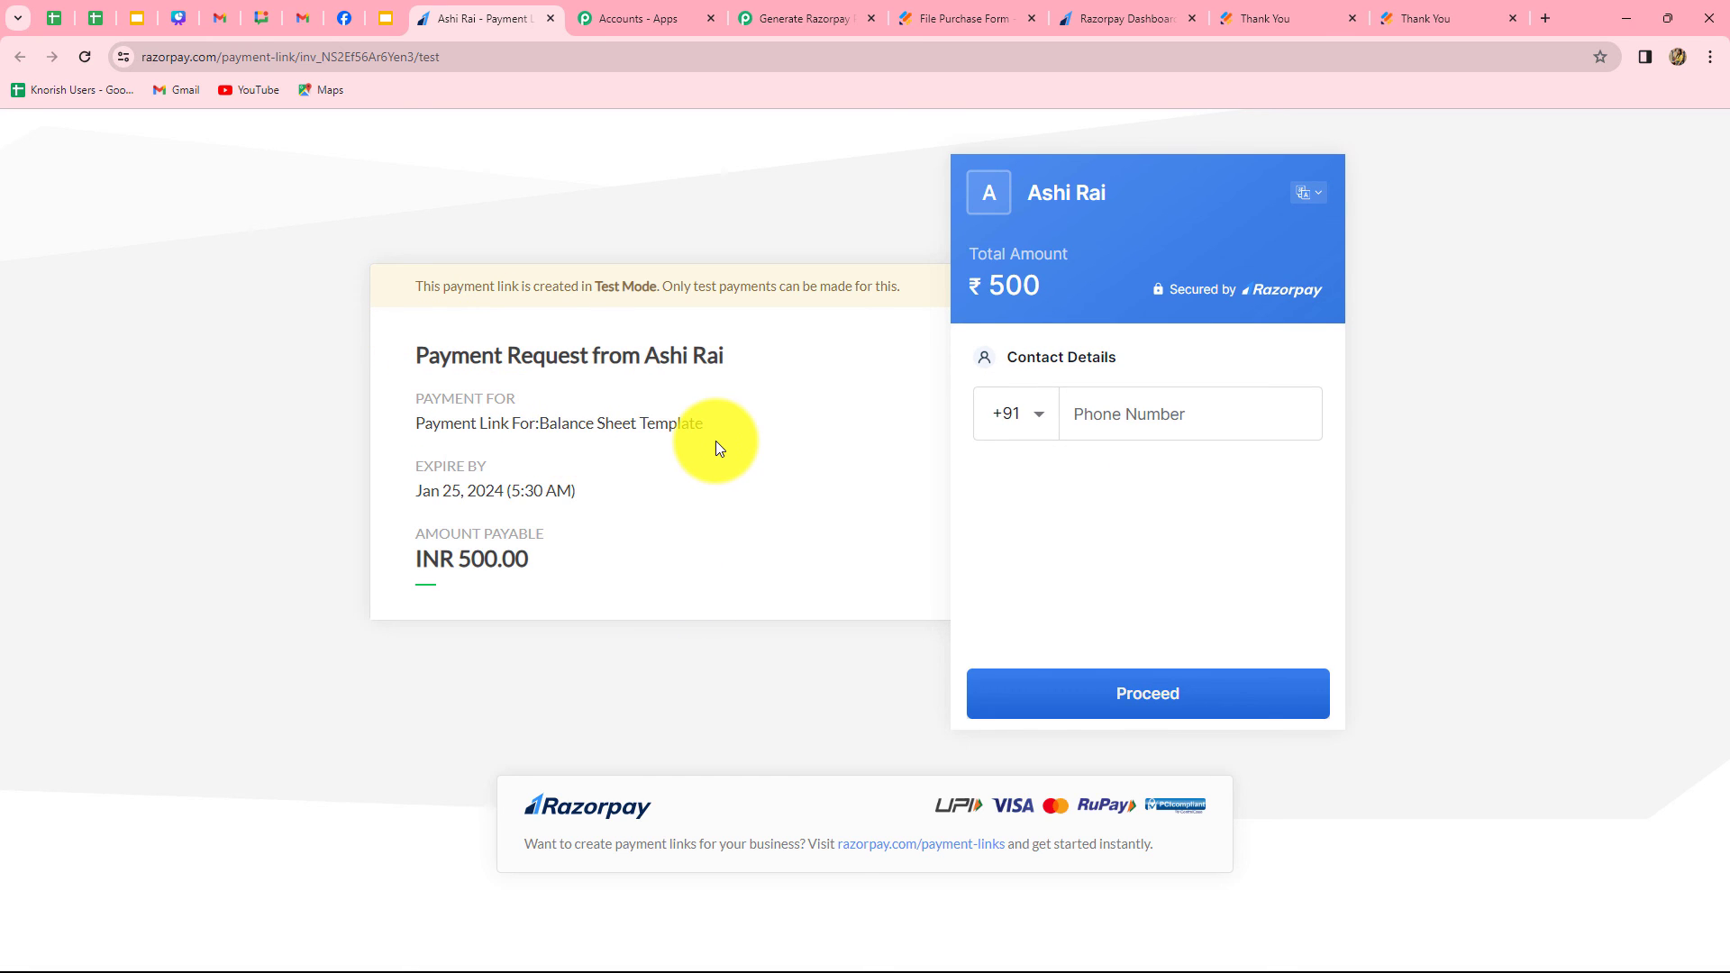
# Switch back to the Pabbly Connect workflow and collapse the Gmail Send Email action
pyautogui.click(789, 16)
pyautogui.scroll(6, 1572, 631)
pyautogui.scroll(10, 1578, 642)
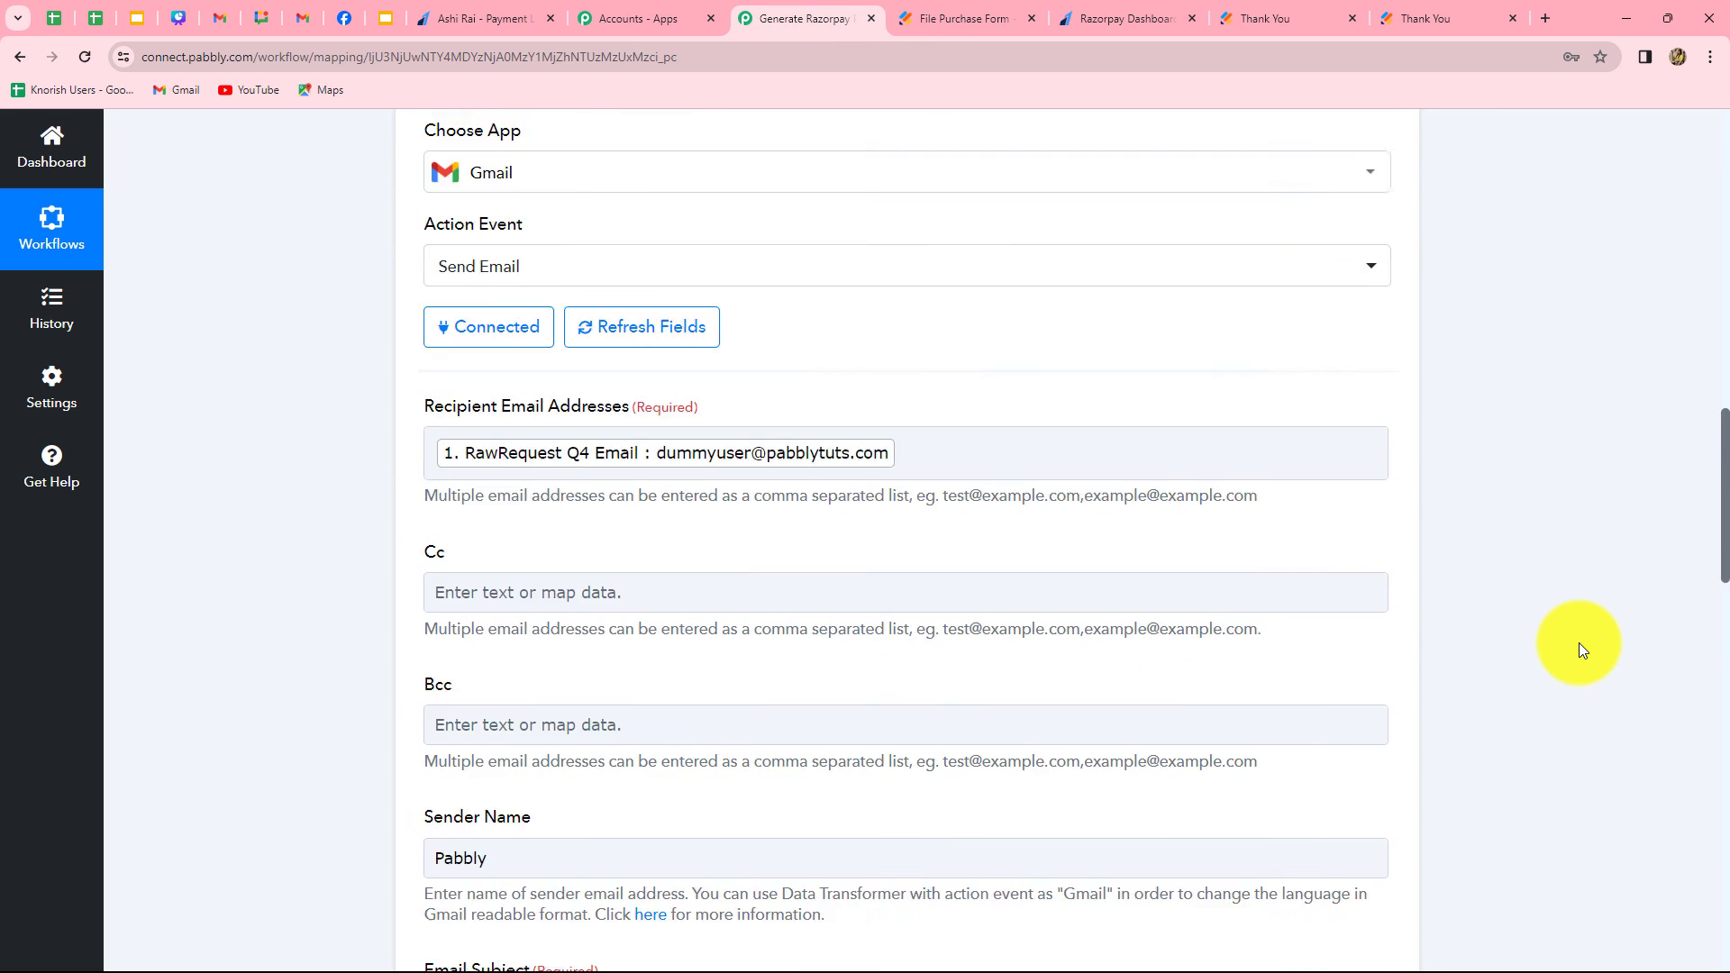
pyautogui.rightClick(1391, 551)
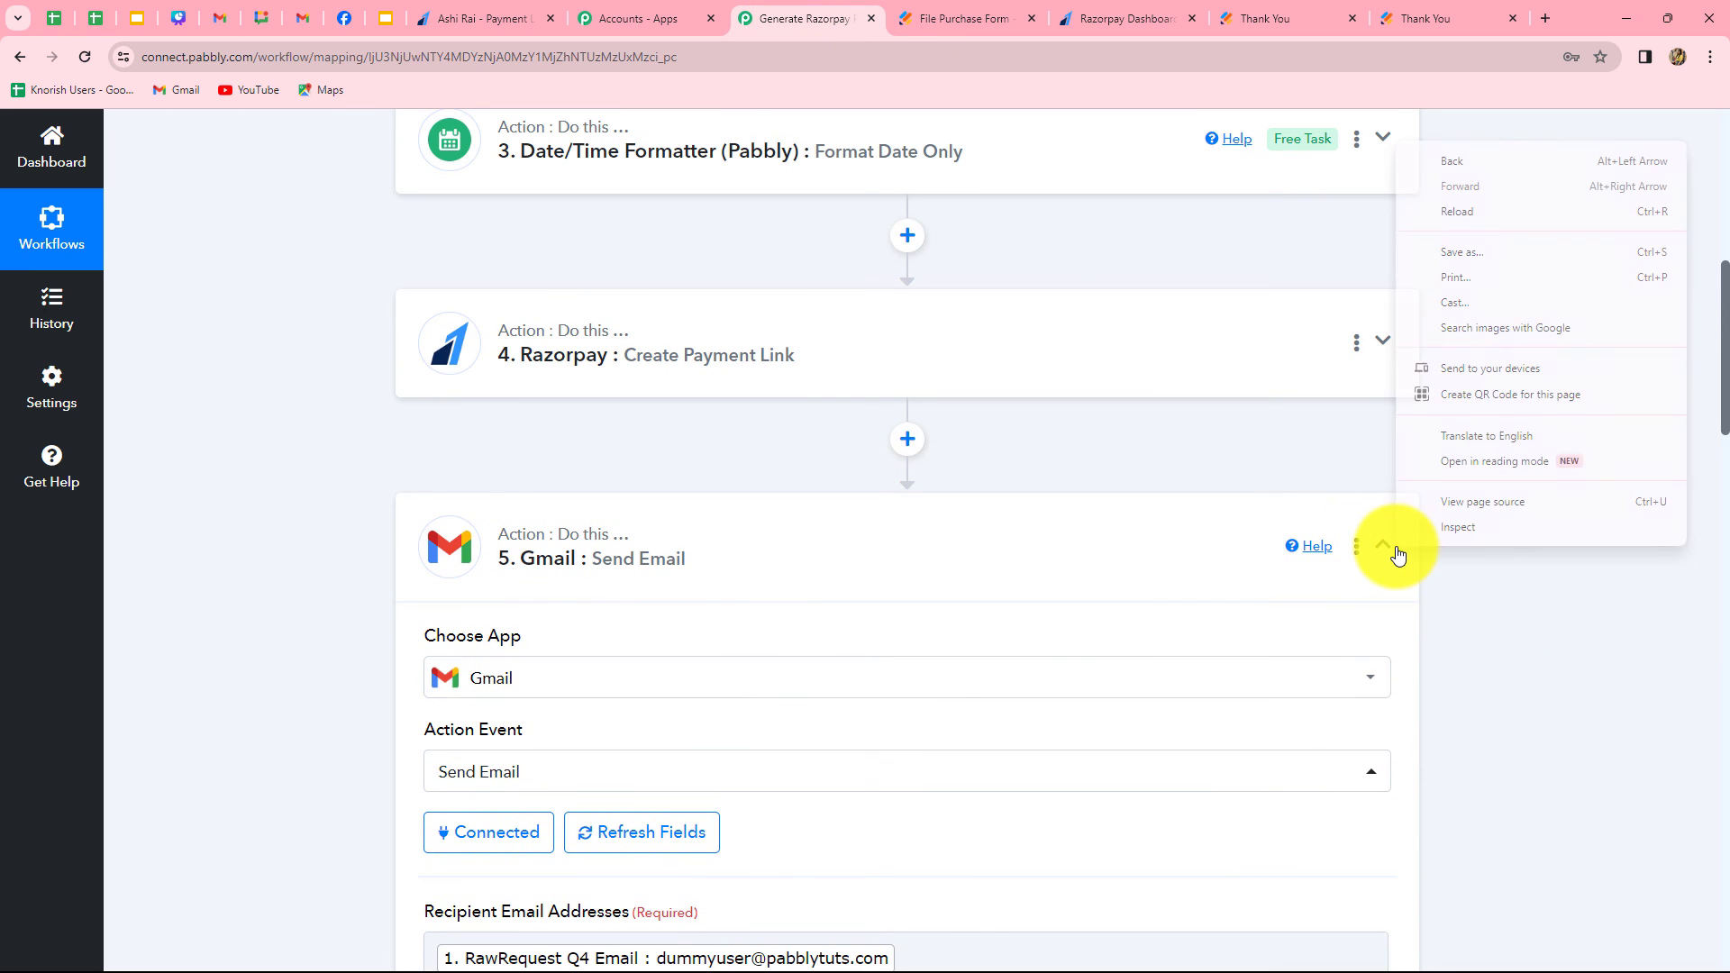
pyautogui.click(1382, 546)
# Review the whole workflow from the Jotform New Response trigger through the date formatters and Razorpay to the Gmail action
pyautogui.scroll(3, 1473, 600)
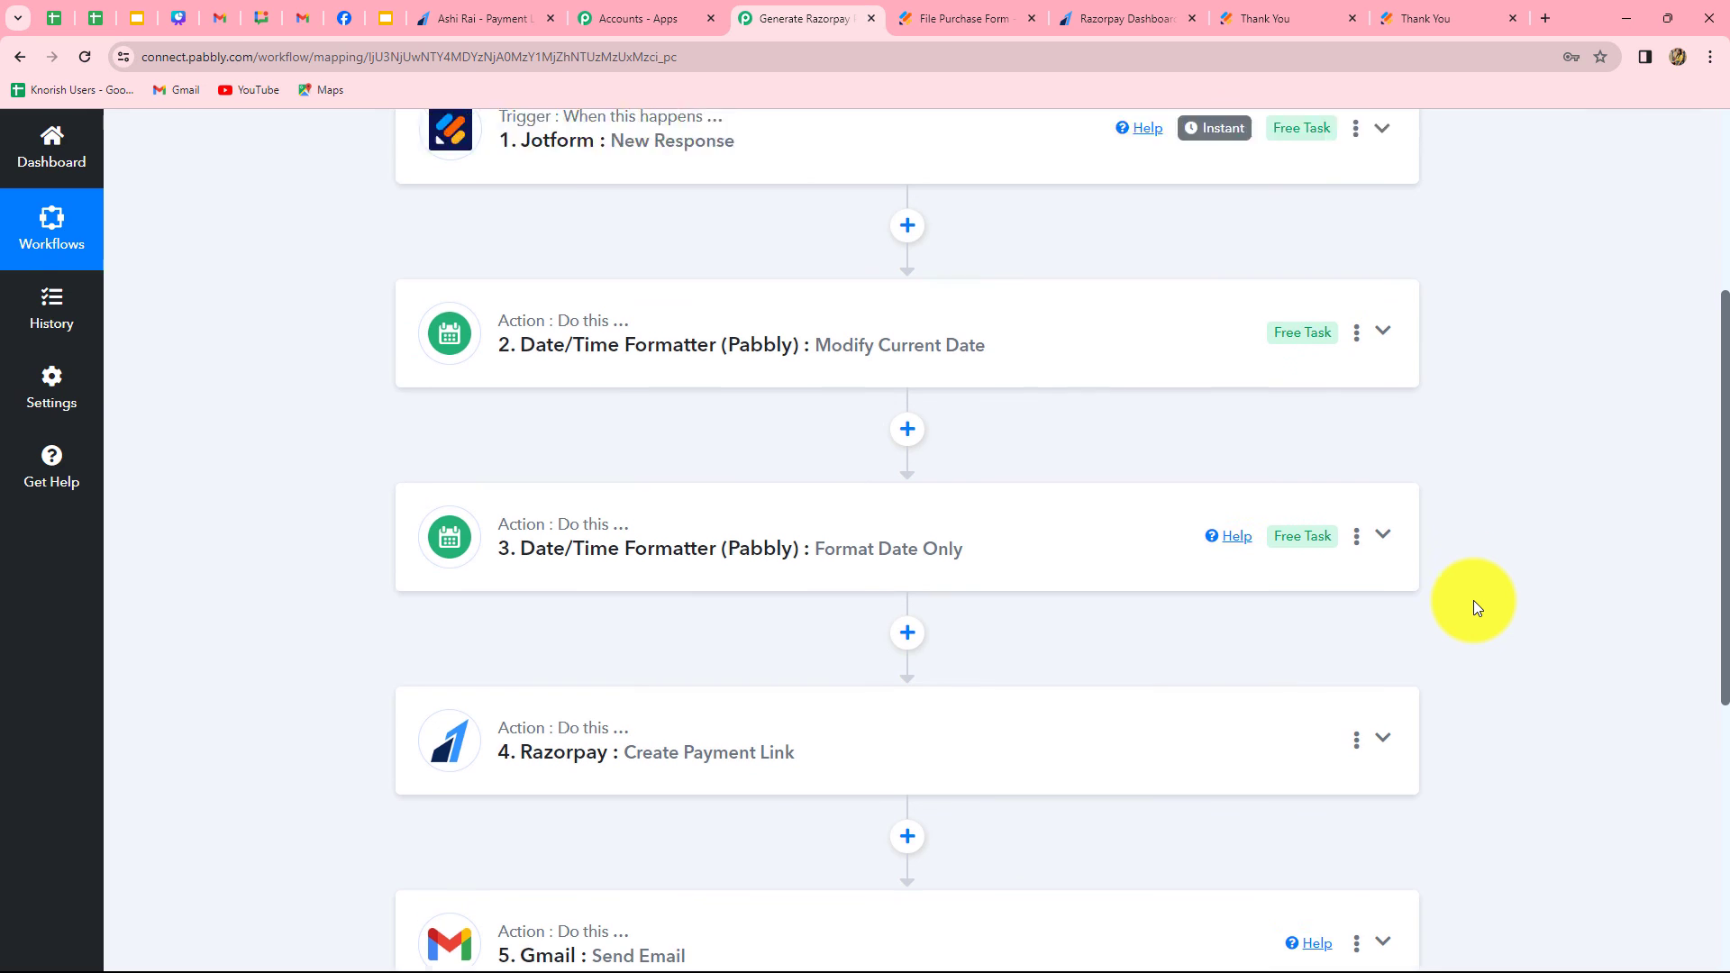
pyautogui.scroll(-3, 1473, 600)
pyautogui.scroll(1, 1473, 600)
pyautogui.scroll(3, 1473, 600)
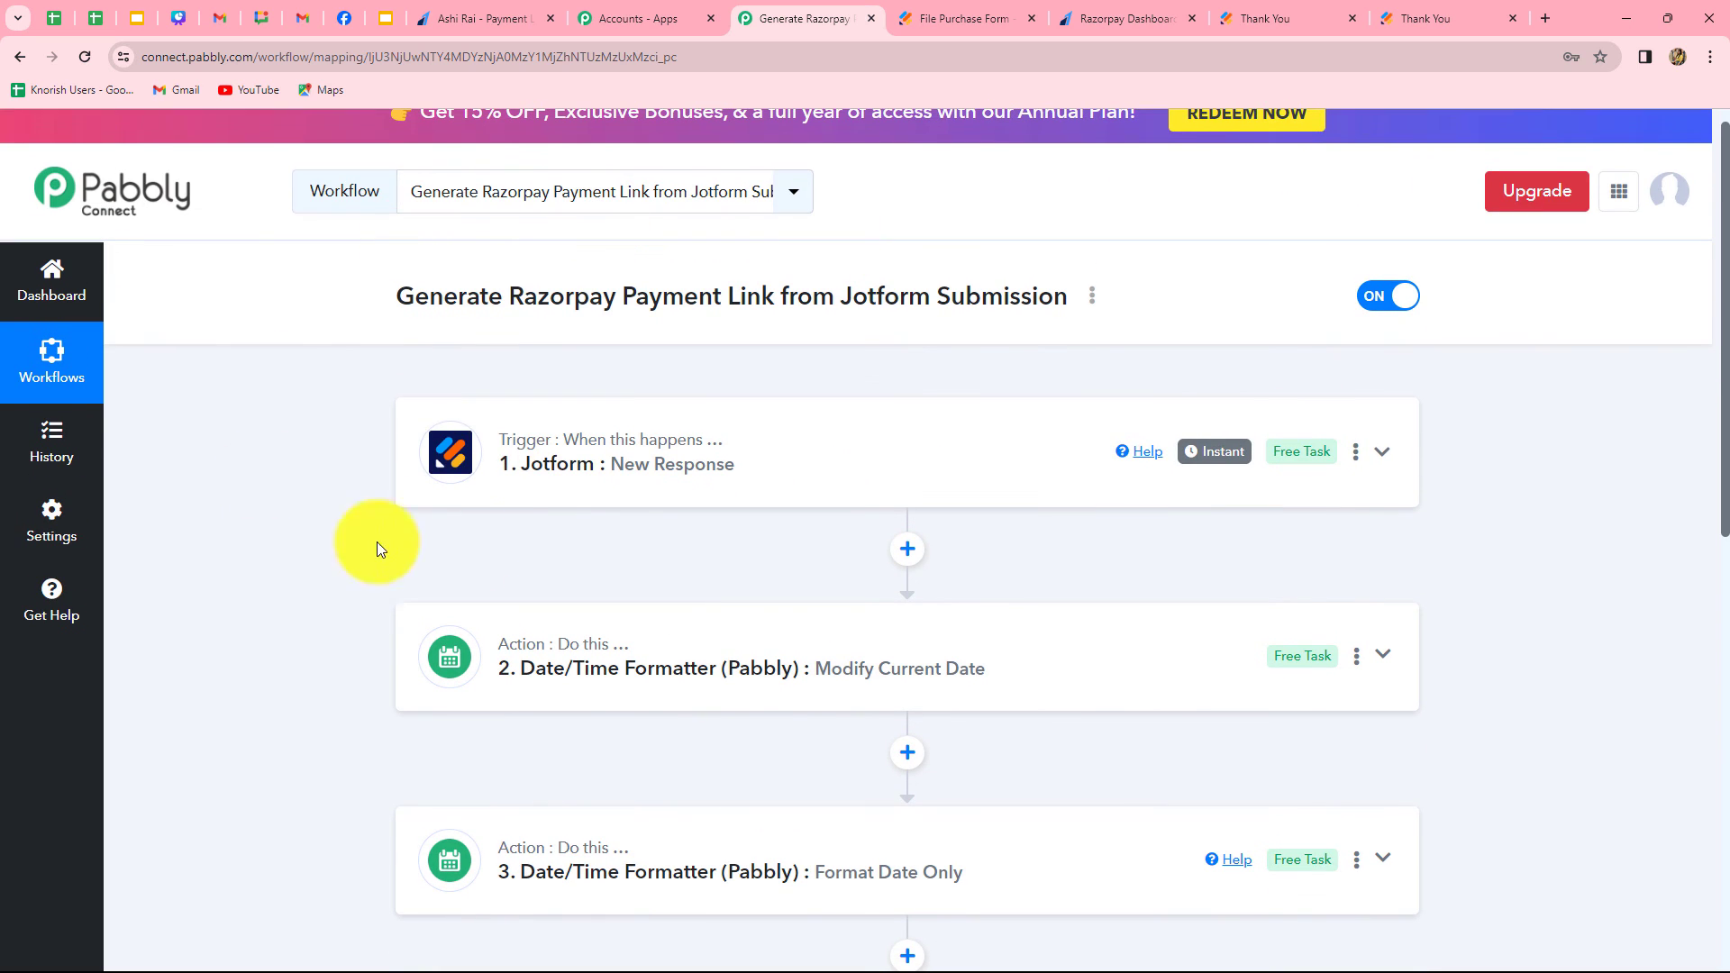
pyautogui.scroll(-4, 544, 579)
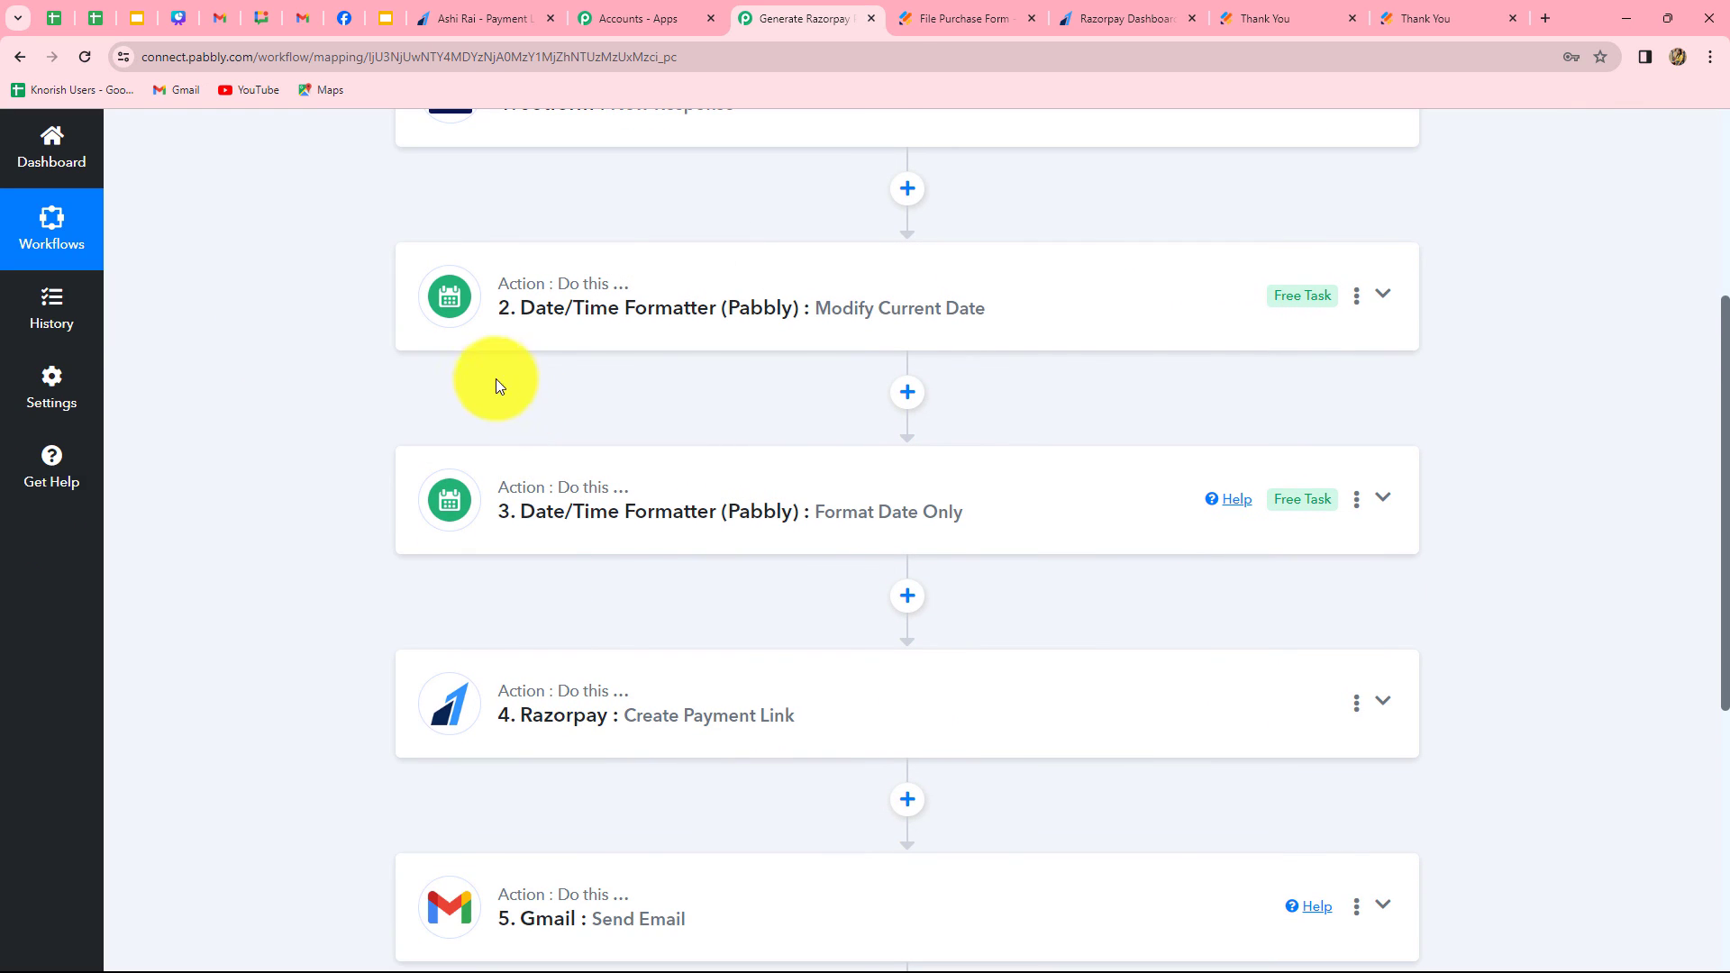
pyautogui.scroll(-3, 464, 774)
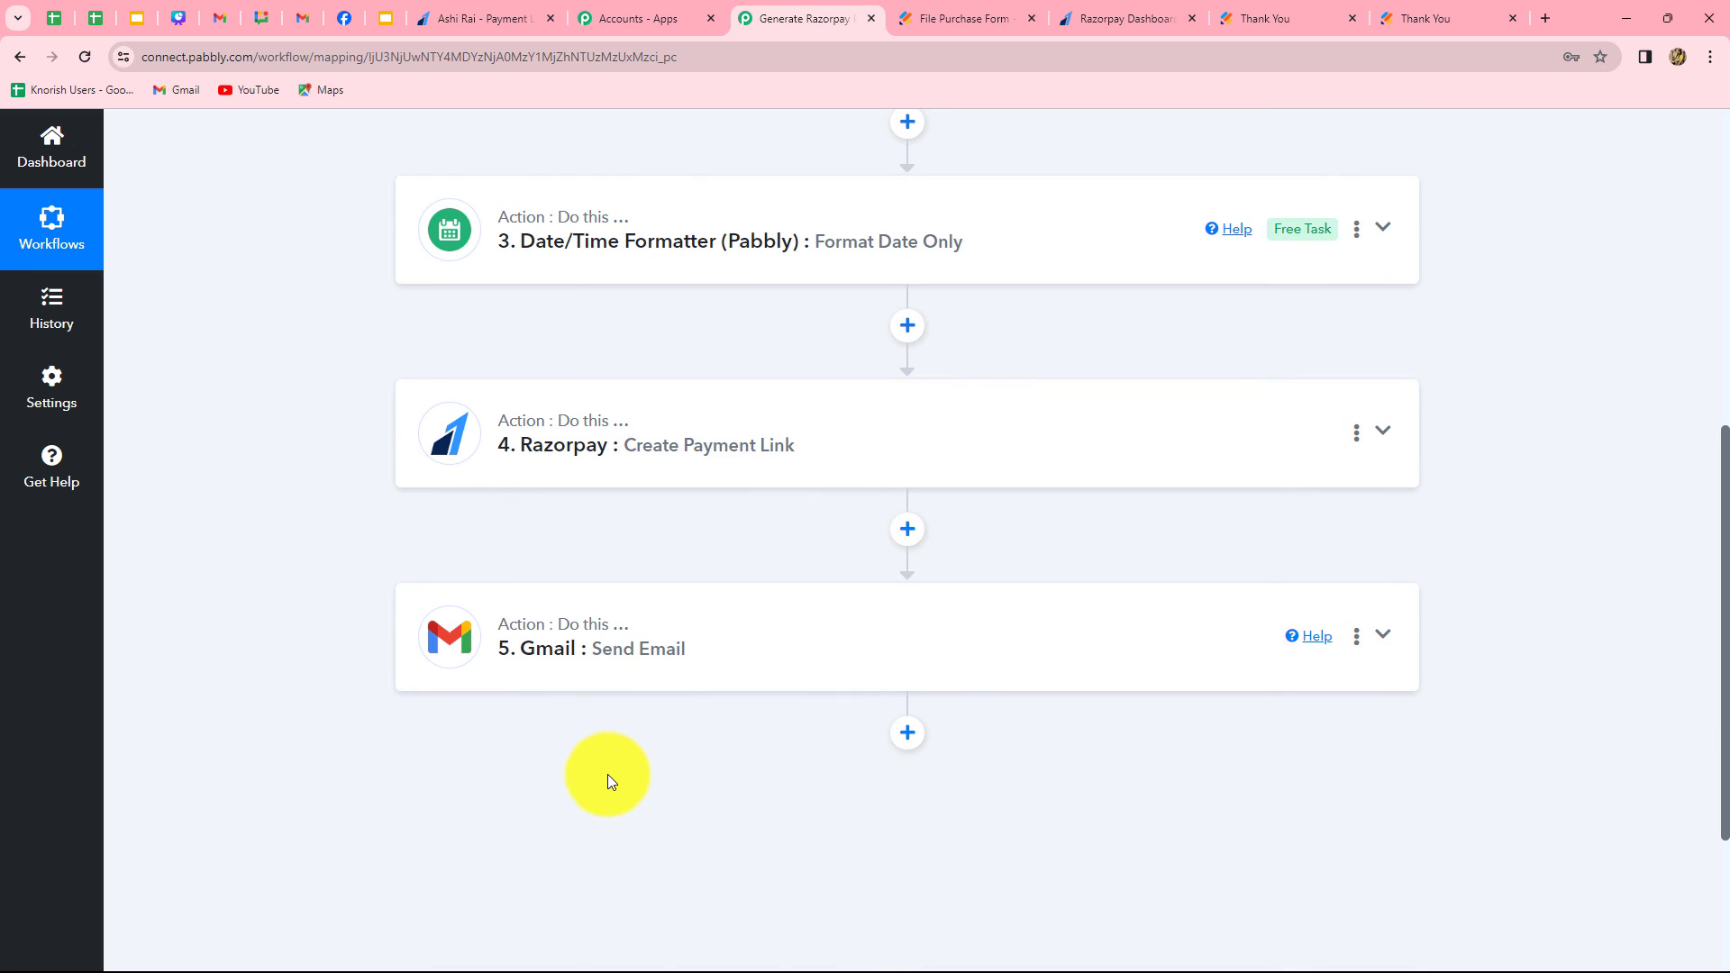
pyautogui.scroll(8, 607, 775)
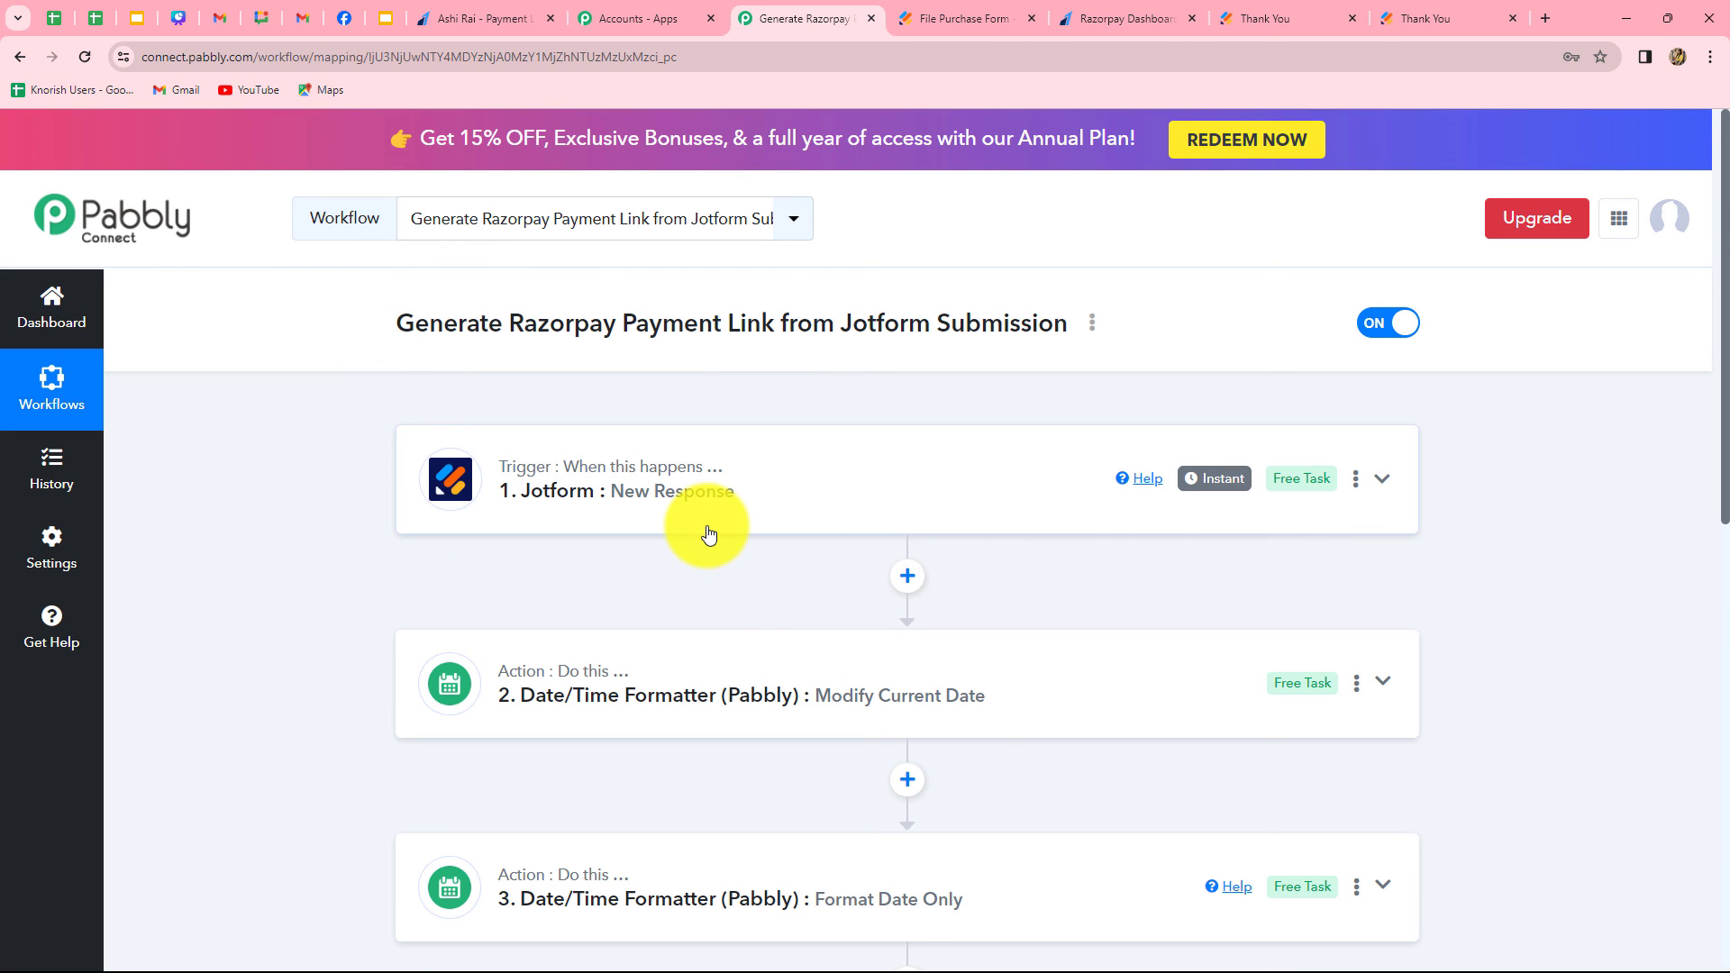
pyautogui.scroll(-3, 708, 532)
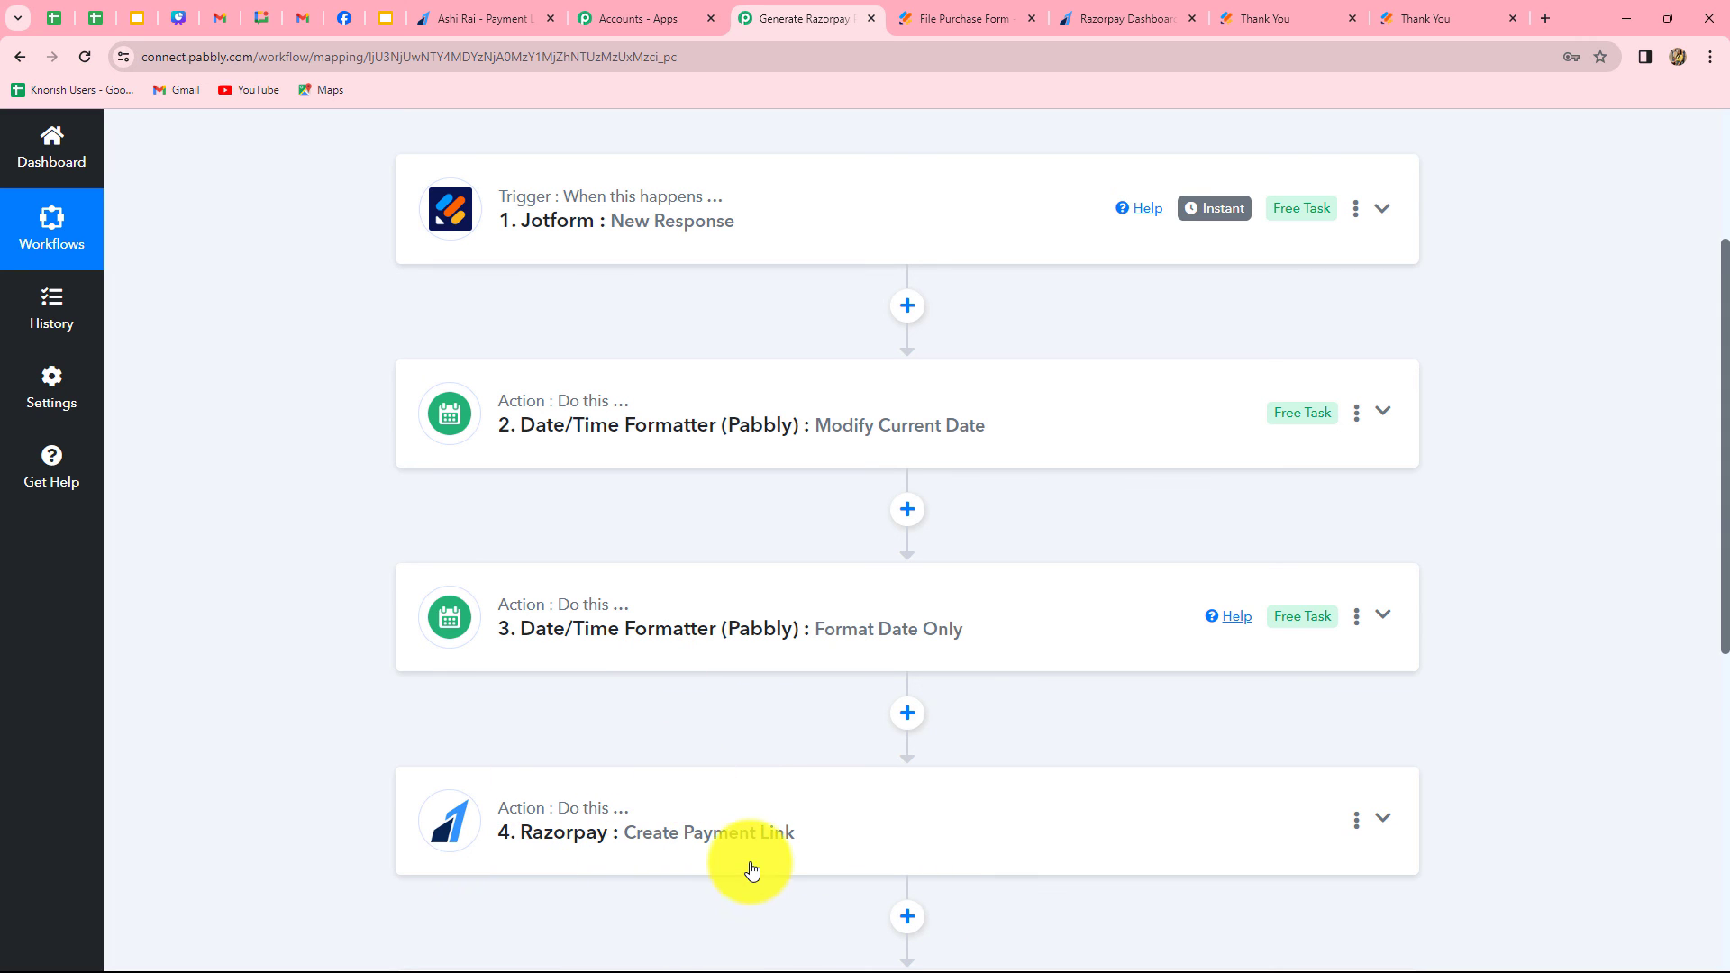
pyautogui.scroll(-5, 747, 866)
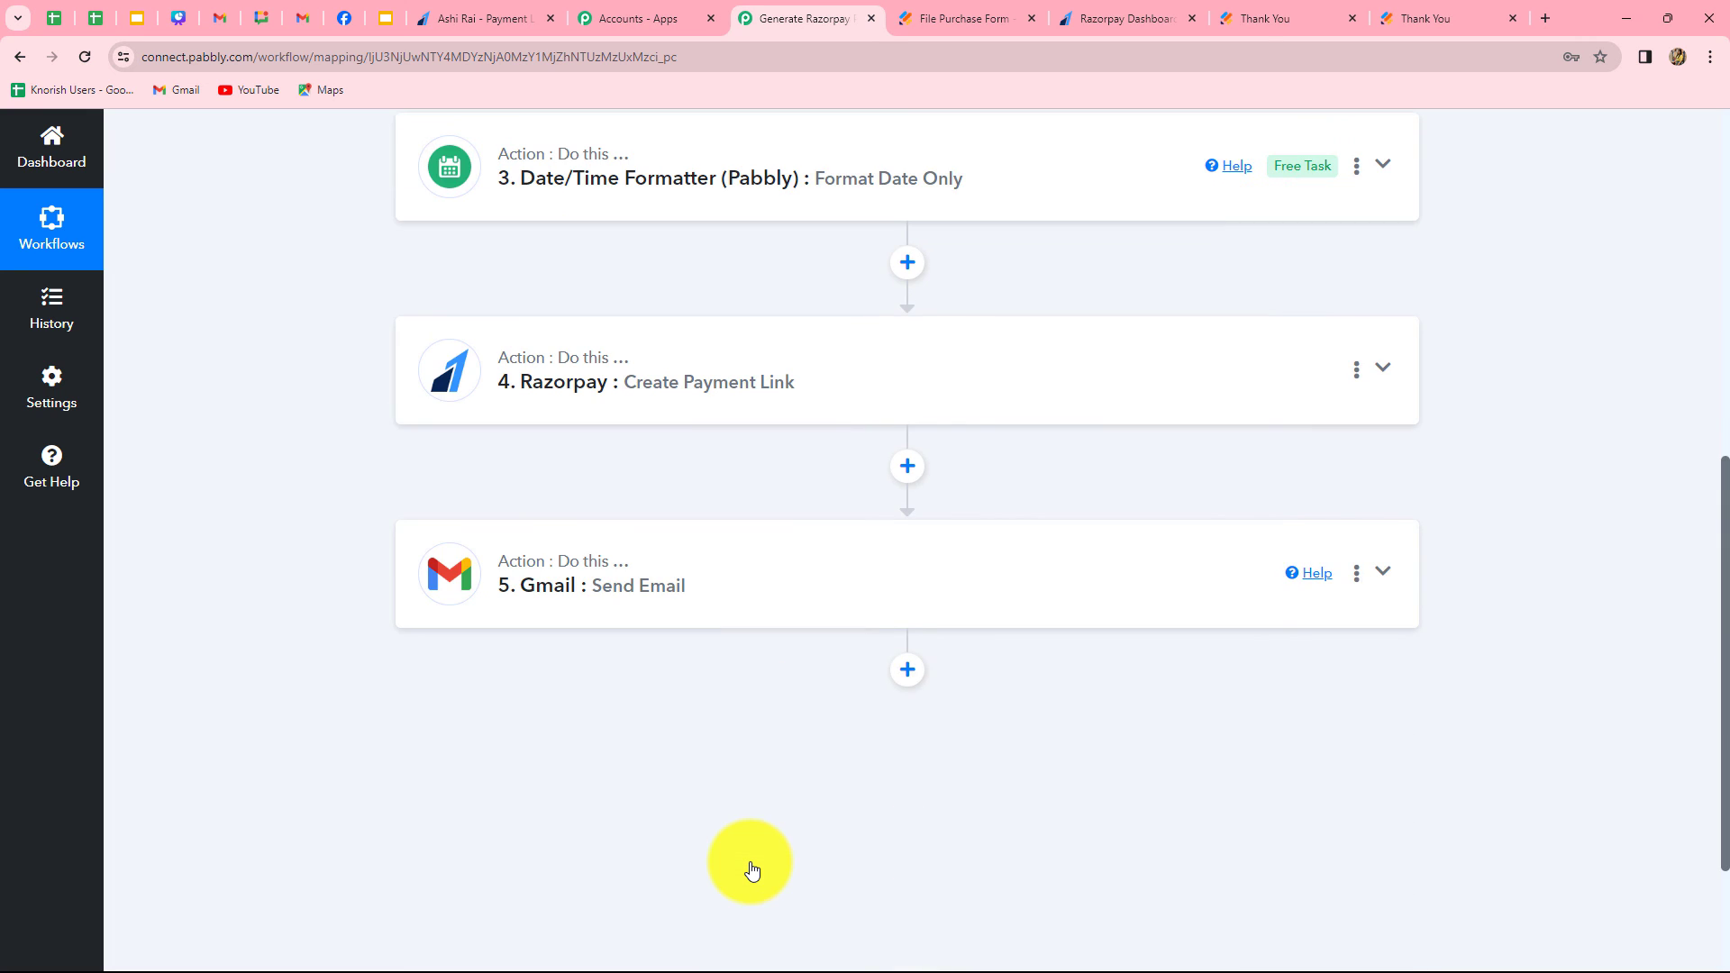
pyautogui.scroll(4, 731, 771)
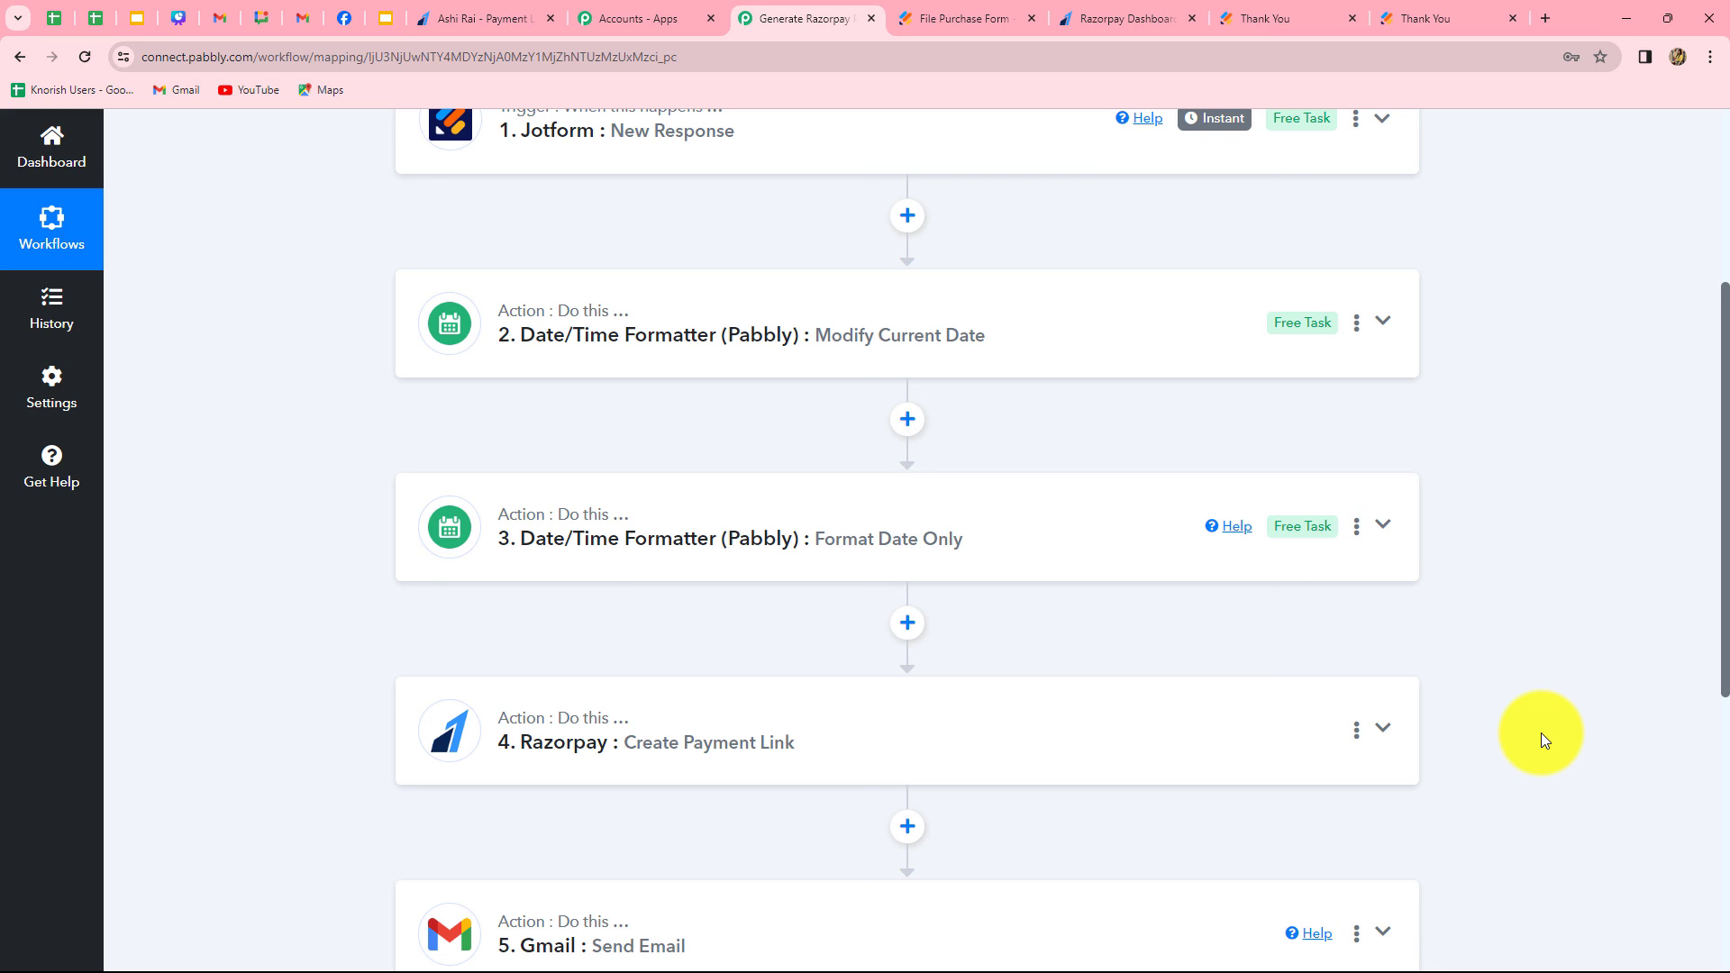
pyautogui.scroll(4, 1540, 732)
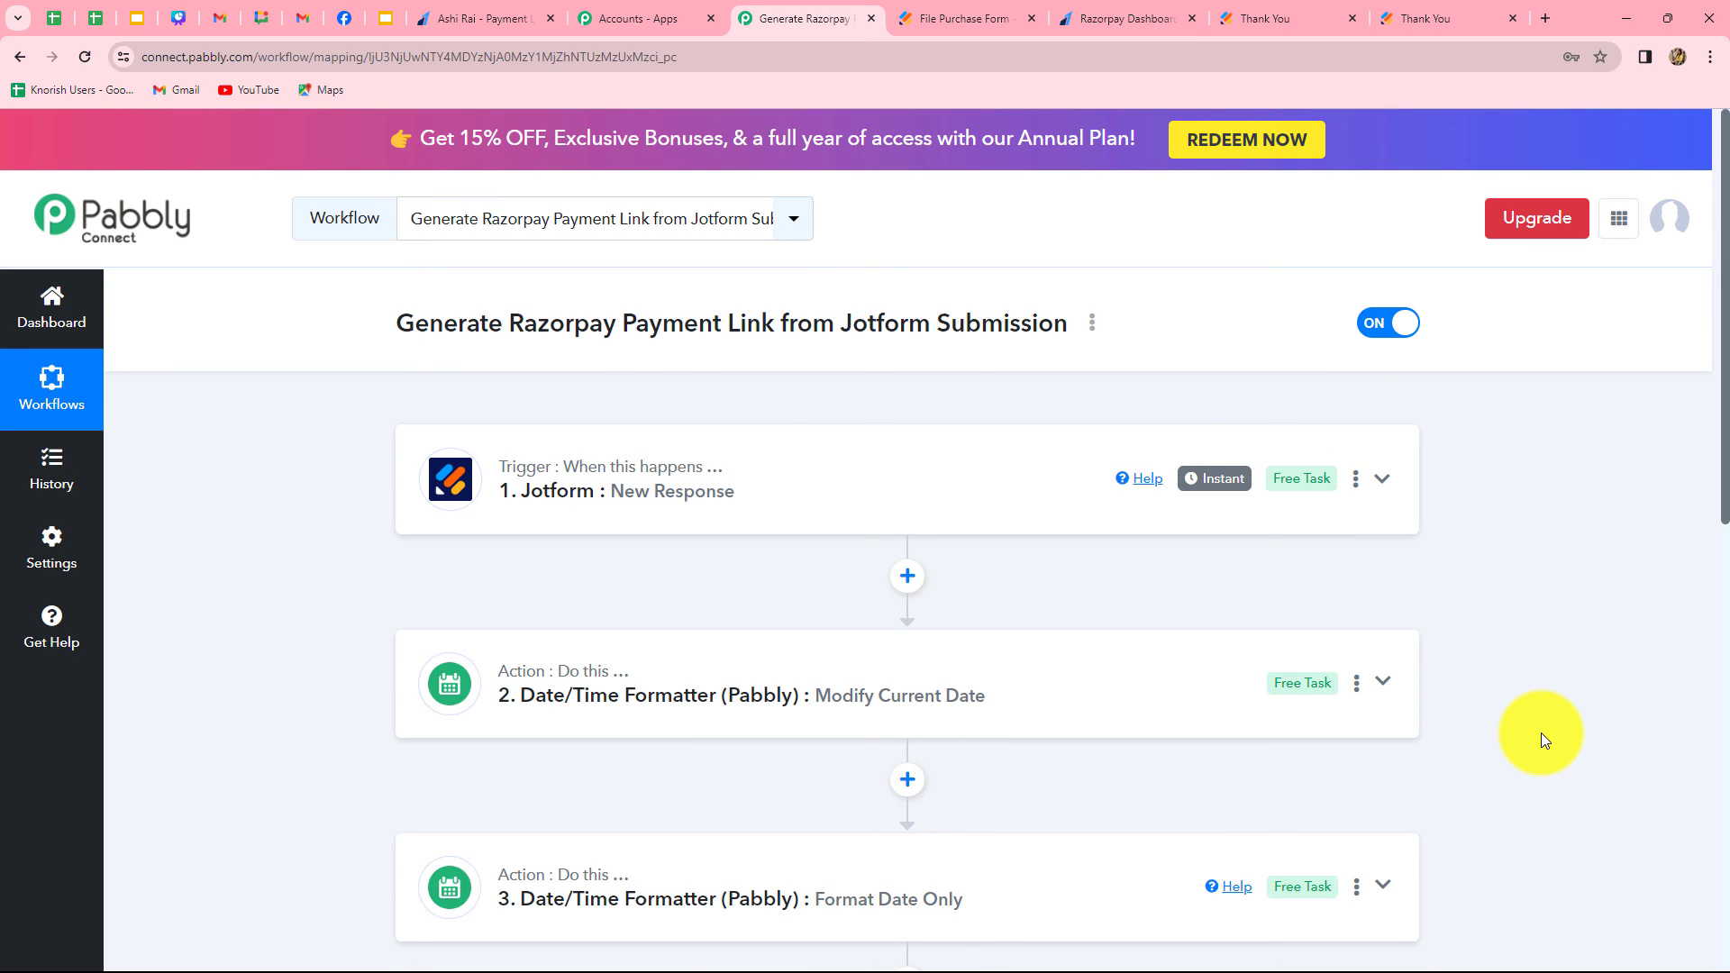
pyautogui.scroll(-3, 1540, 733)
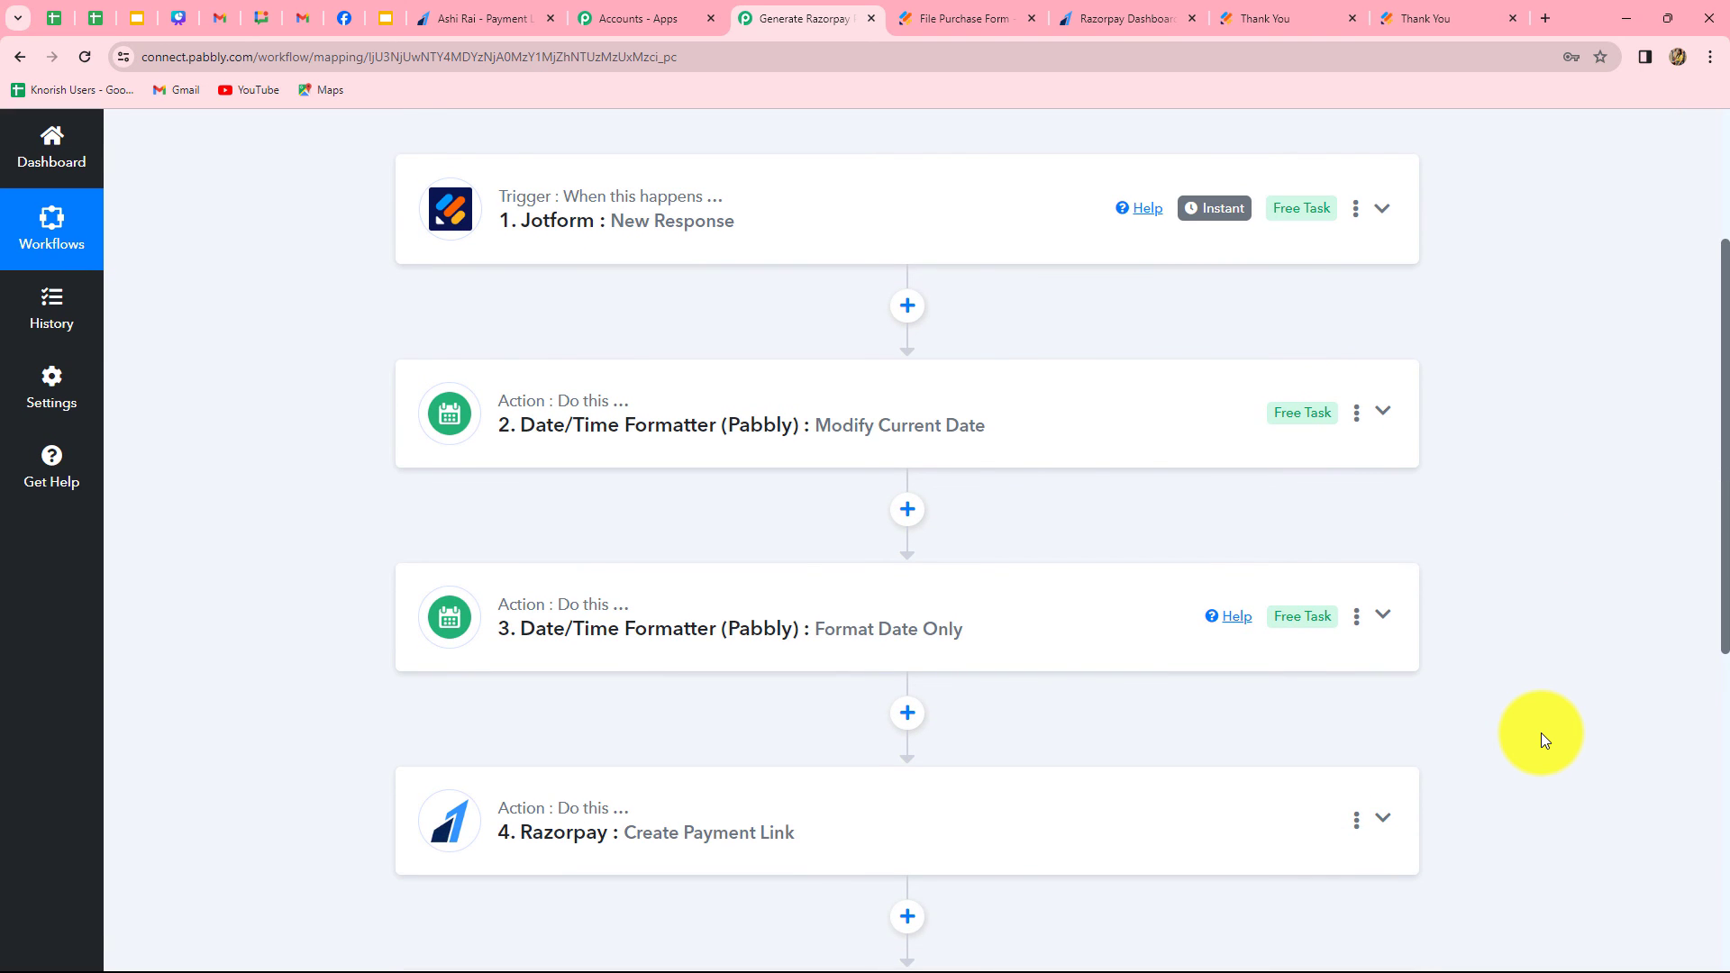